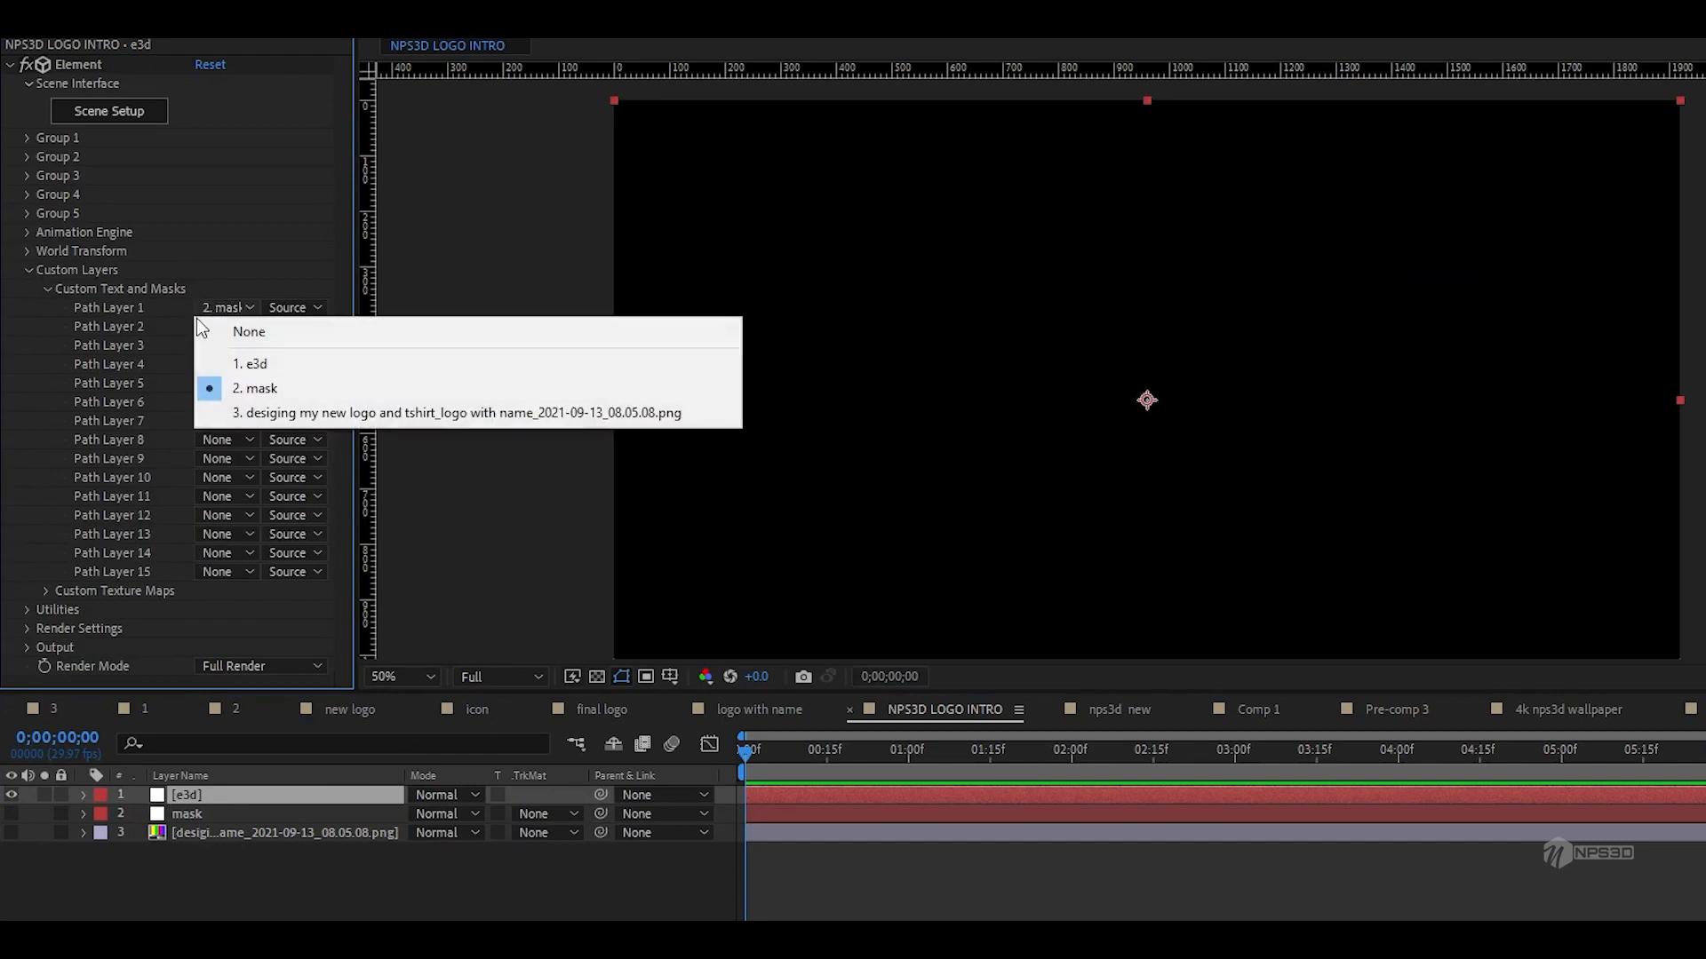
- Open the Element scene setup and create an extrusion model from Custom Path 1
{"action": "left_click", "coordinate": [35, 277]}
{"action": "left_click", "coordinate": [108, 111]}
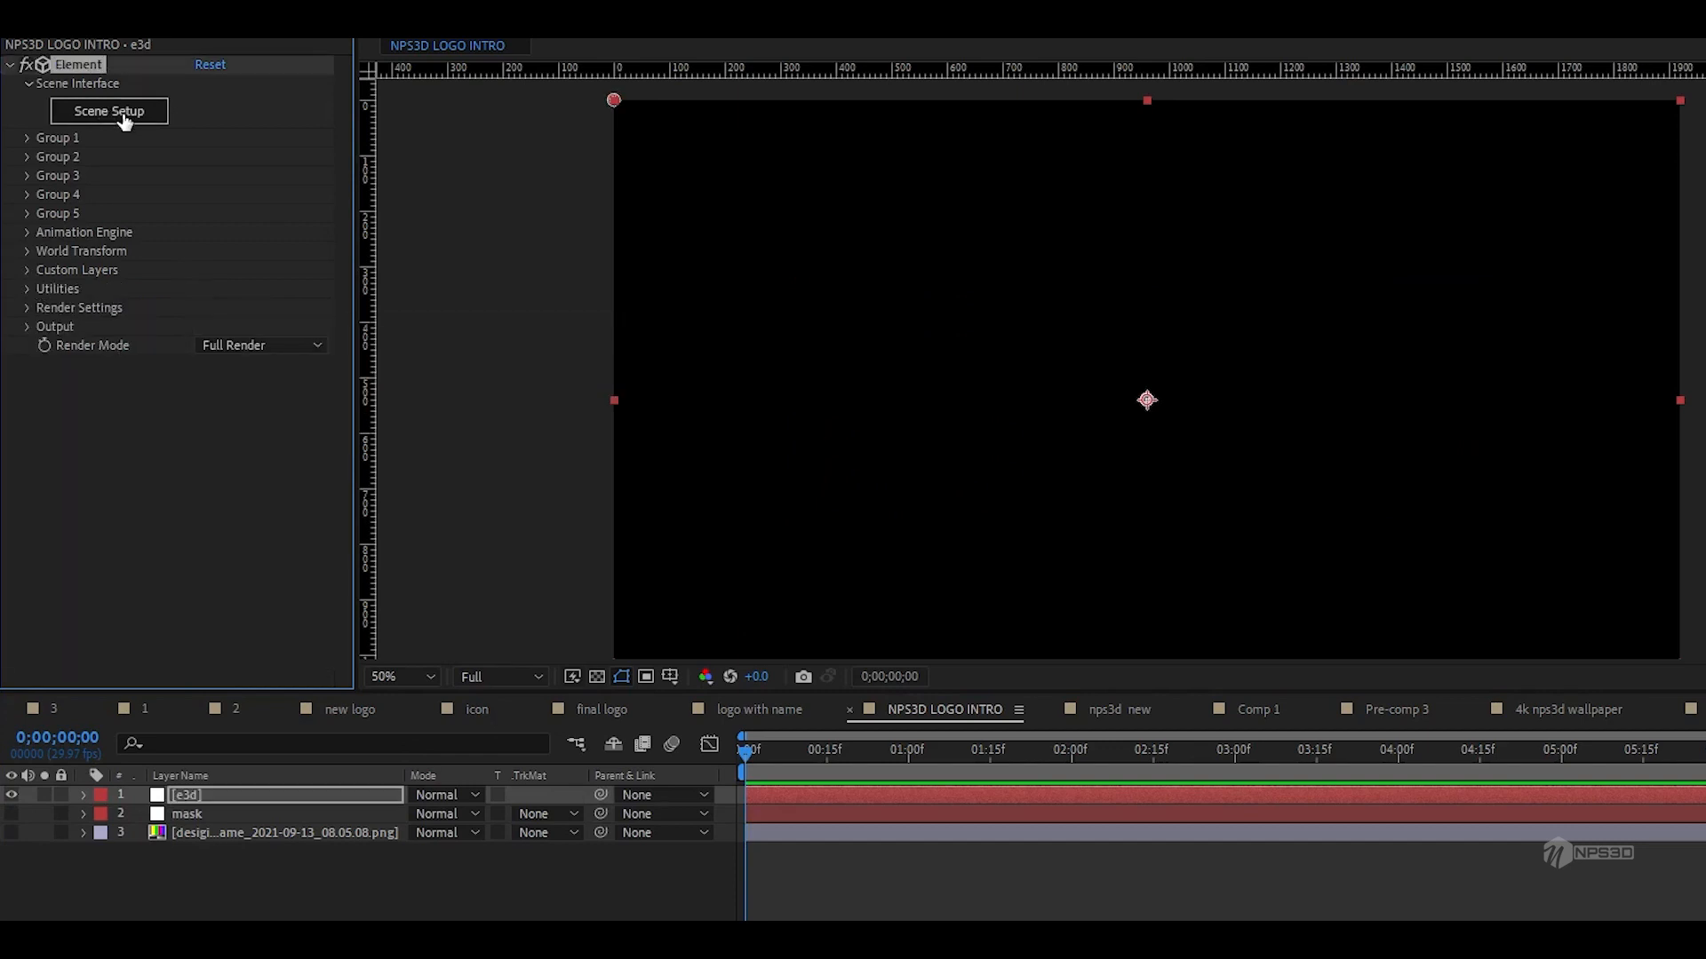
{"action": "scroll", "coordinate": [630, 187], "scroll_direction": "down", "scroll_amount": 5}
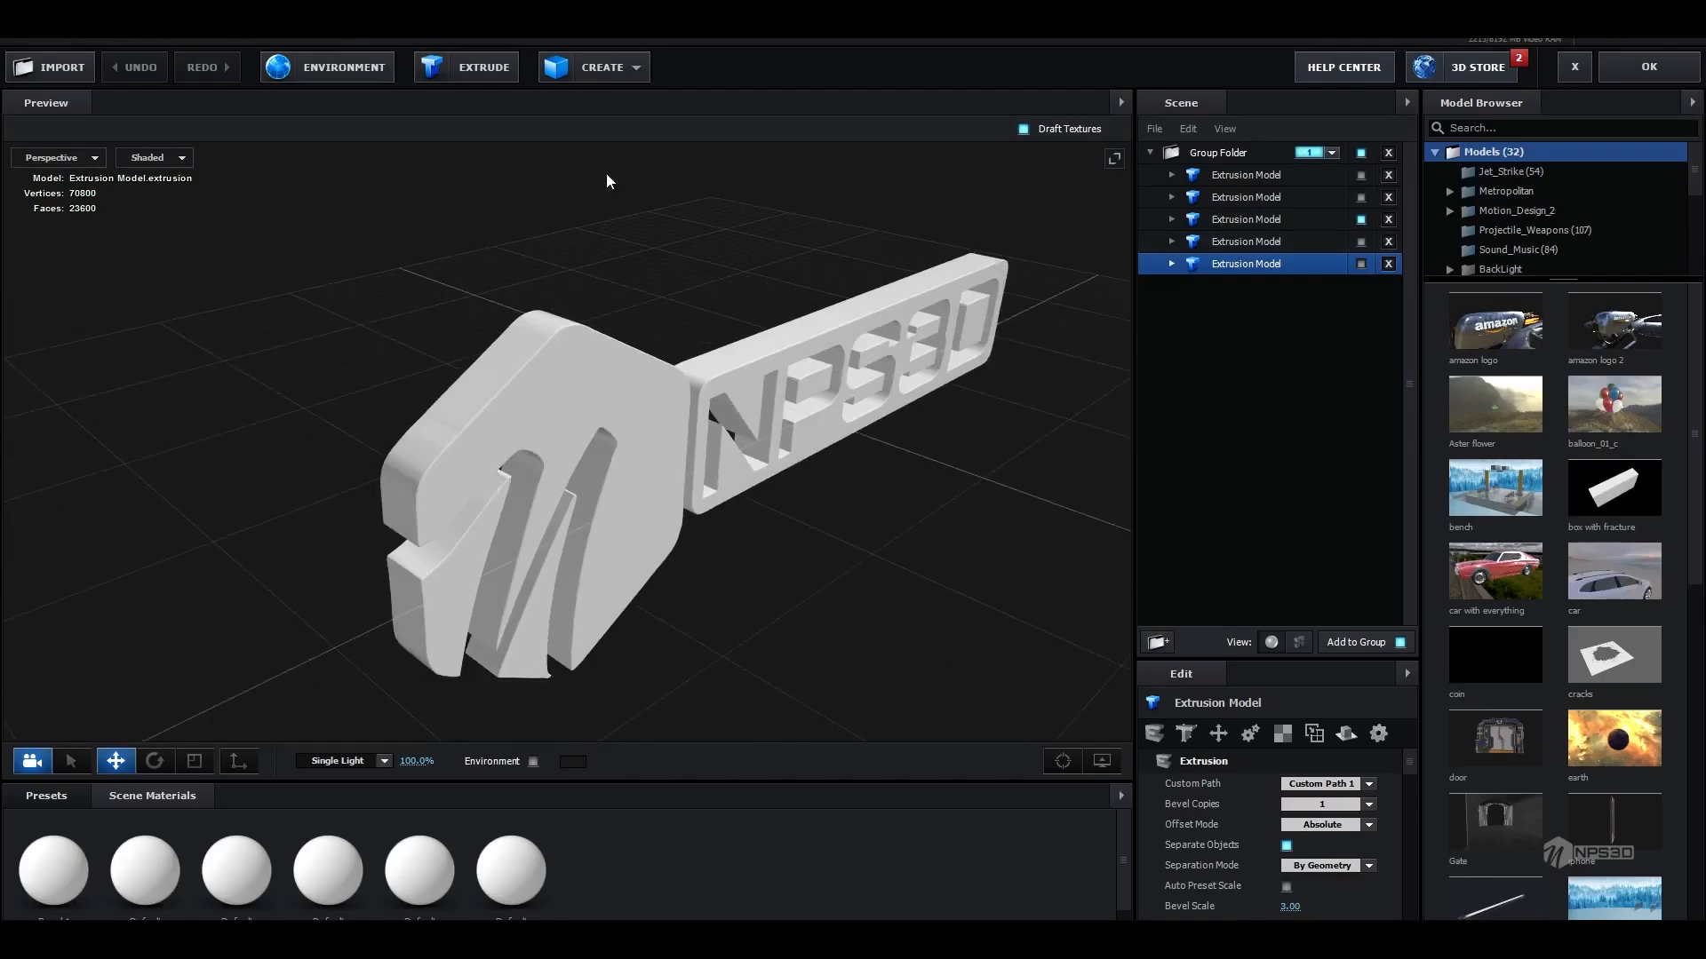
{"action": "left_click", "coordinate": [455, 72]}
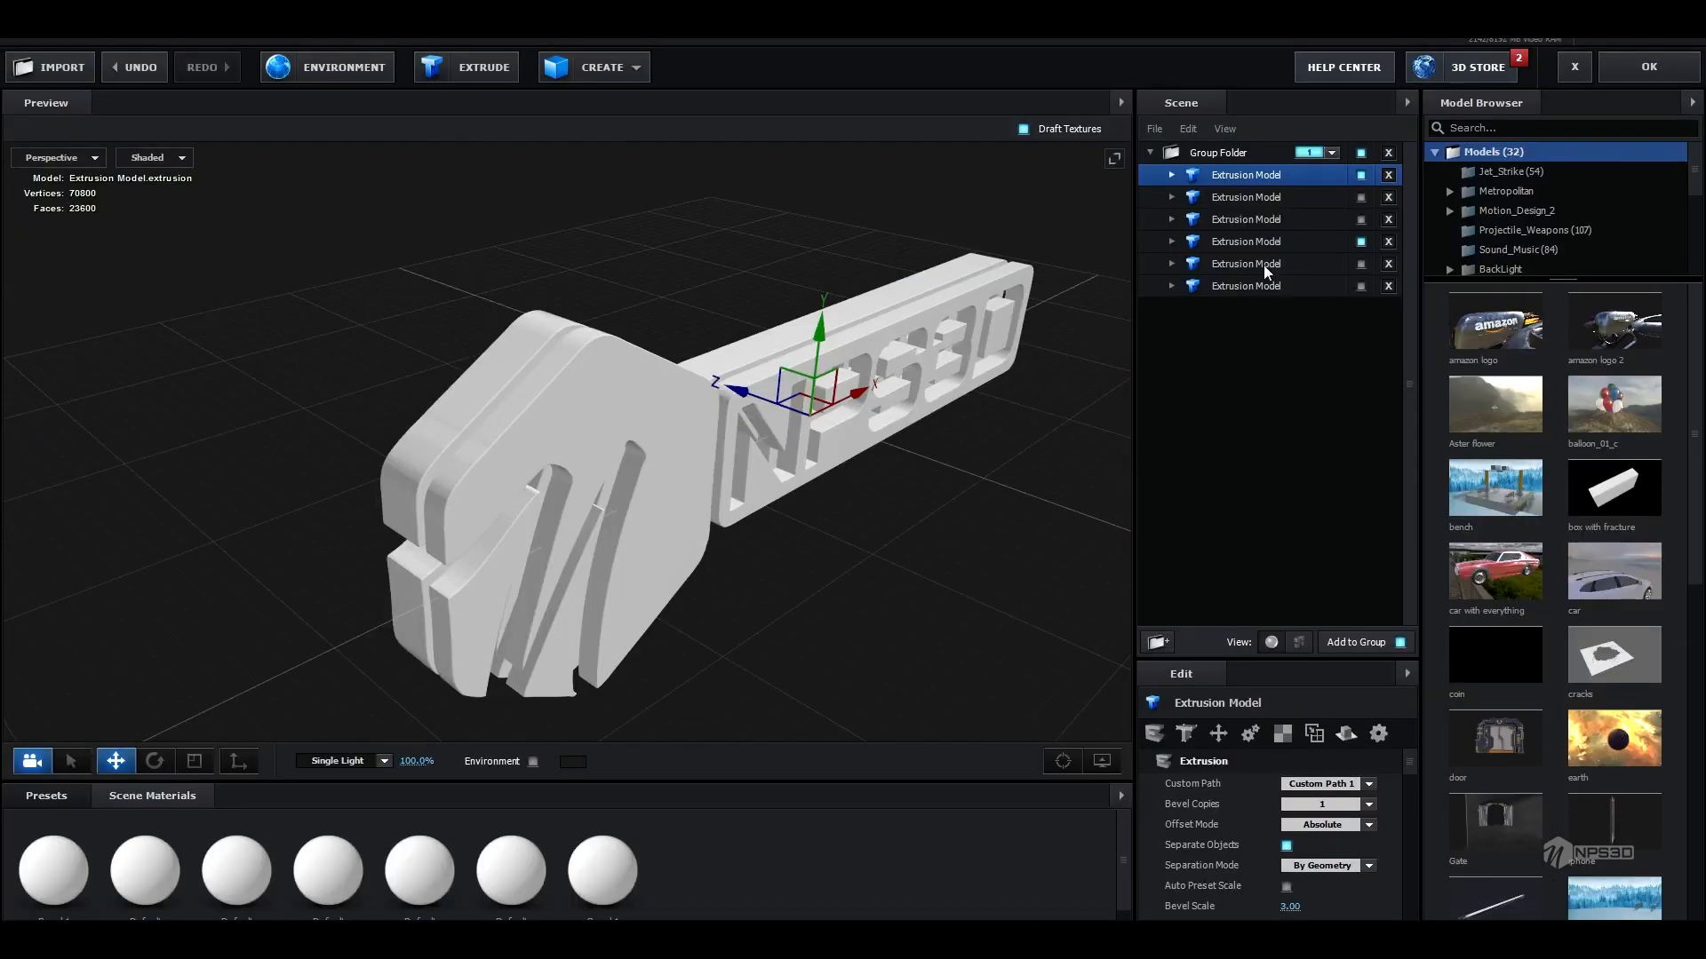
{"action": "left_click_drag", "start_coordinate": [1103, 321], "coordinate": [1000, 318]}
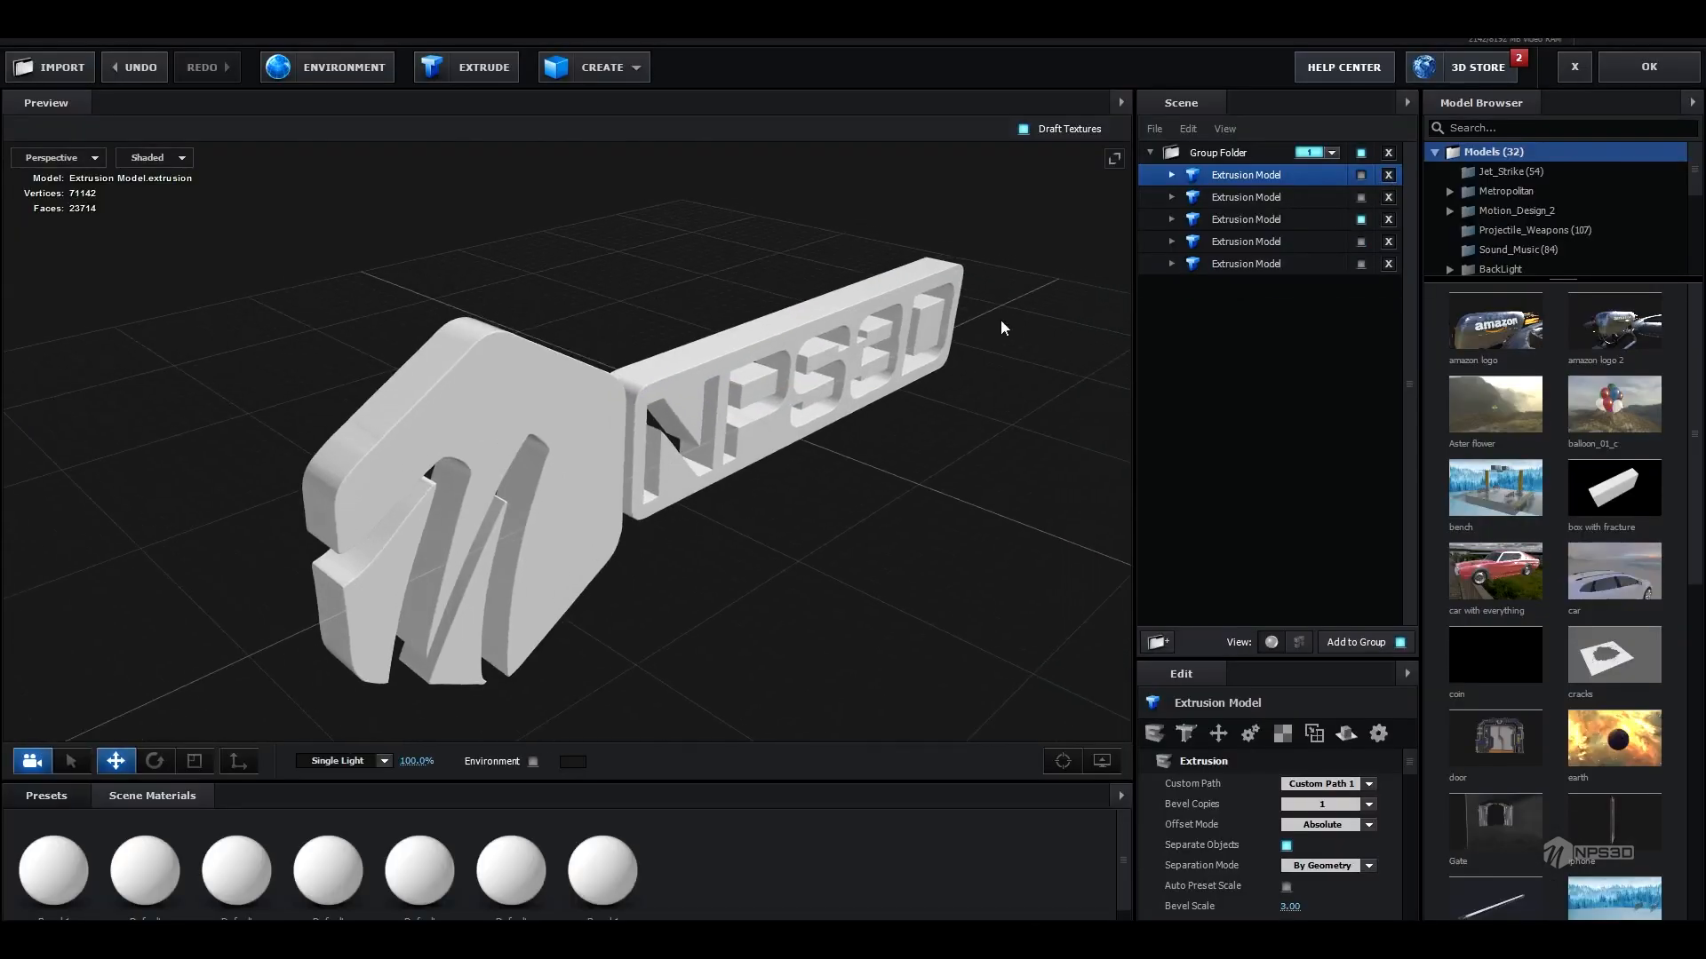
- Turn on visibility for the four hidden extrusion models and check the layered logo from the side
{"action": "left_click", "coordinate": [1360, 175]}
{"action": "left_click", "coordinate": [1360, 197]}
{"action": "left_click", "coordinate": [1360, 242]}
{"action": "left_click", "coordinate": [1360, 264]}
{"action": "left_click_drag", "start_coordinate": [867, 430], "coordinate": [652, 446]}
{"action": "scroll", "coordinate": [754, 462], "scroll_direction": "up", "scroll_amount": 3}
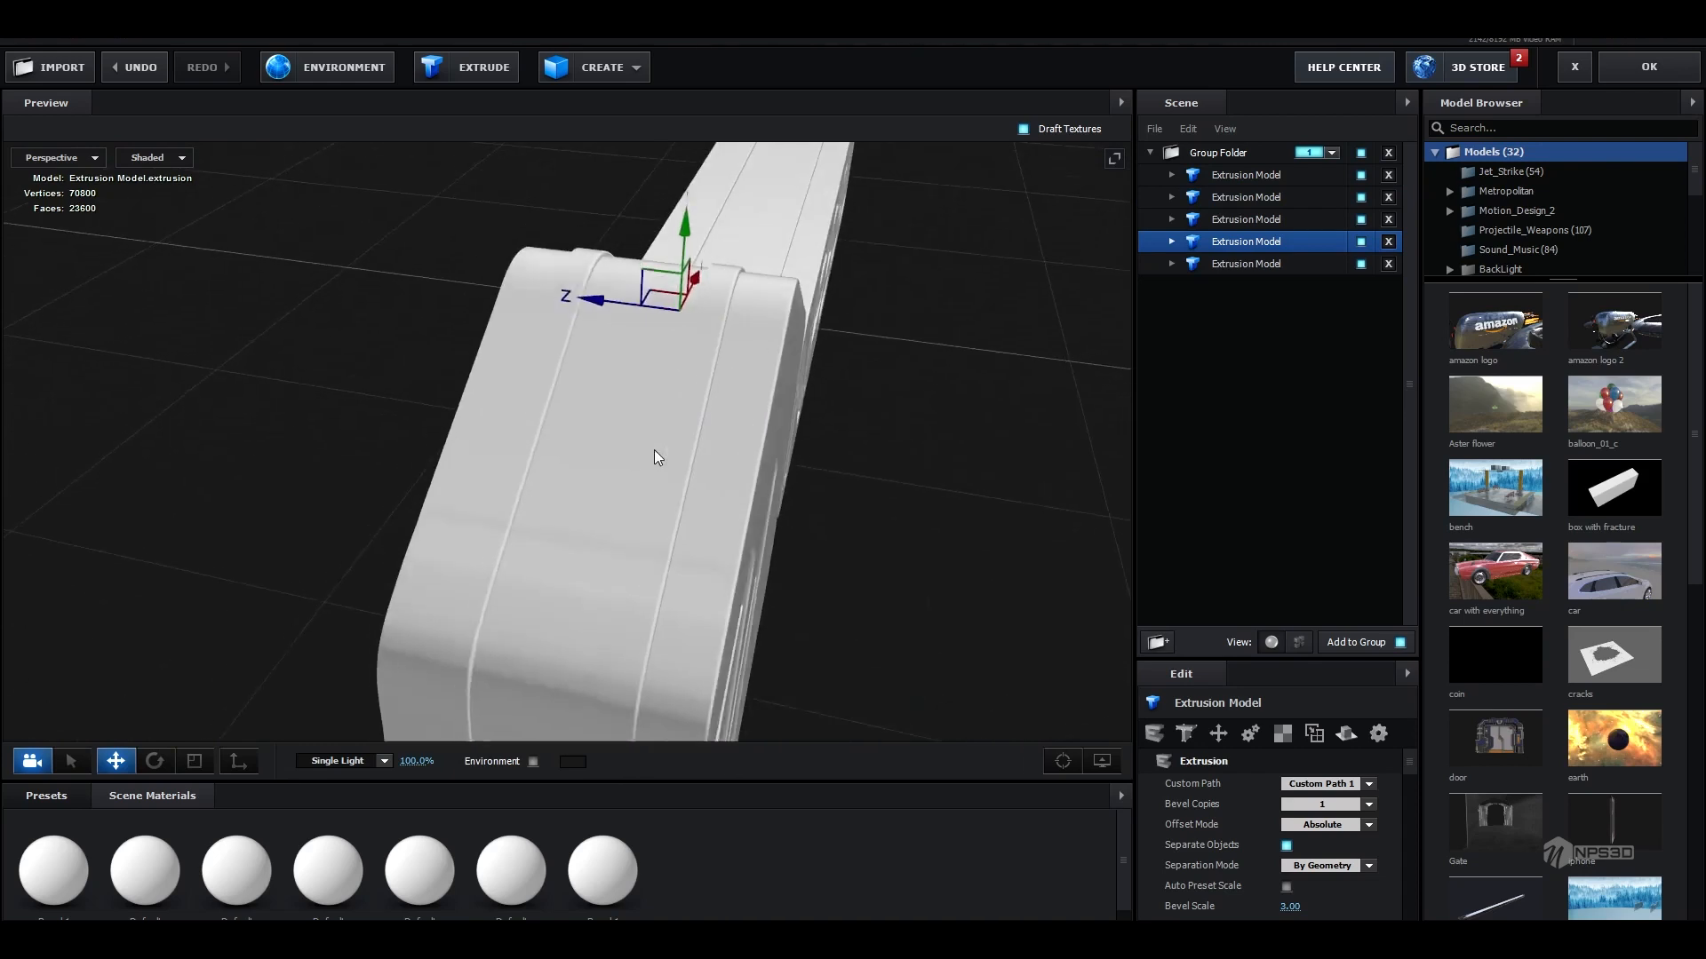
{"action": "left_click_drag", "start_coordinate": [871, 436], "coordinate": [1000, 434]}
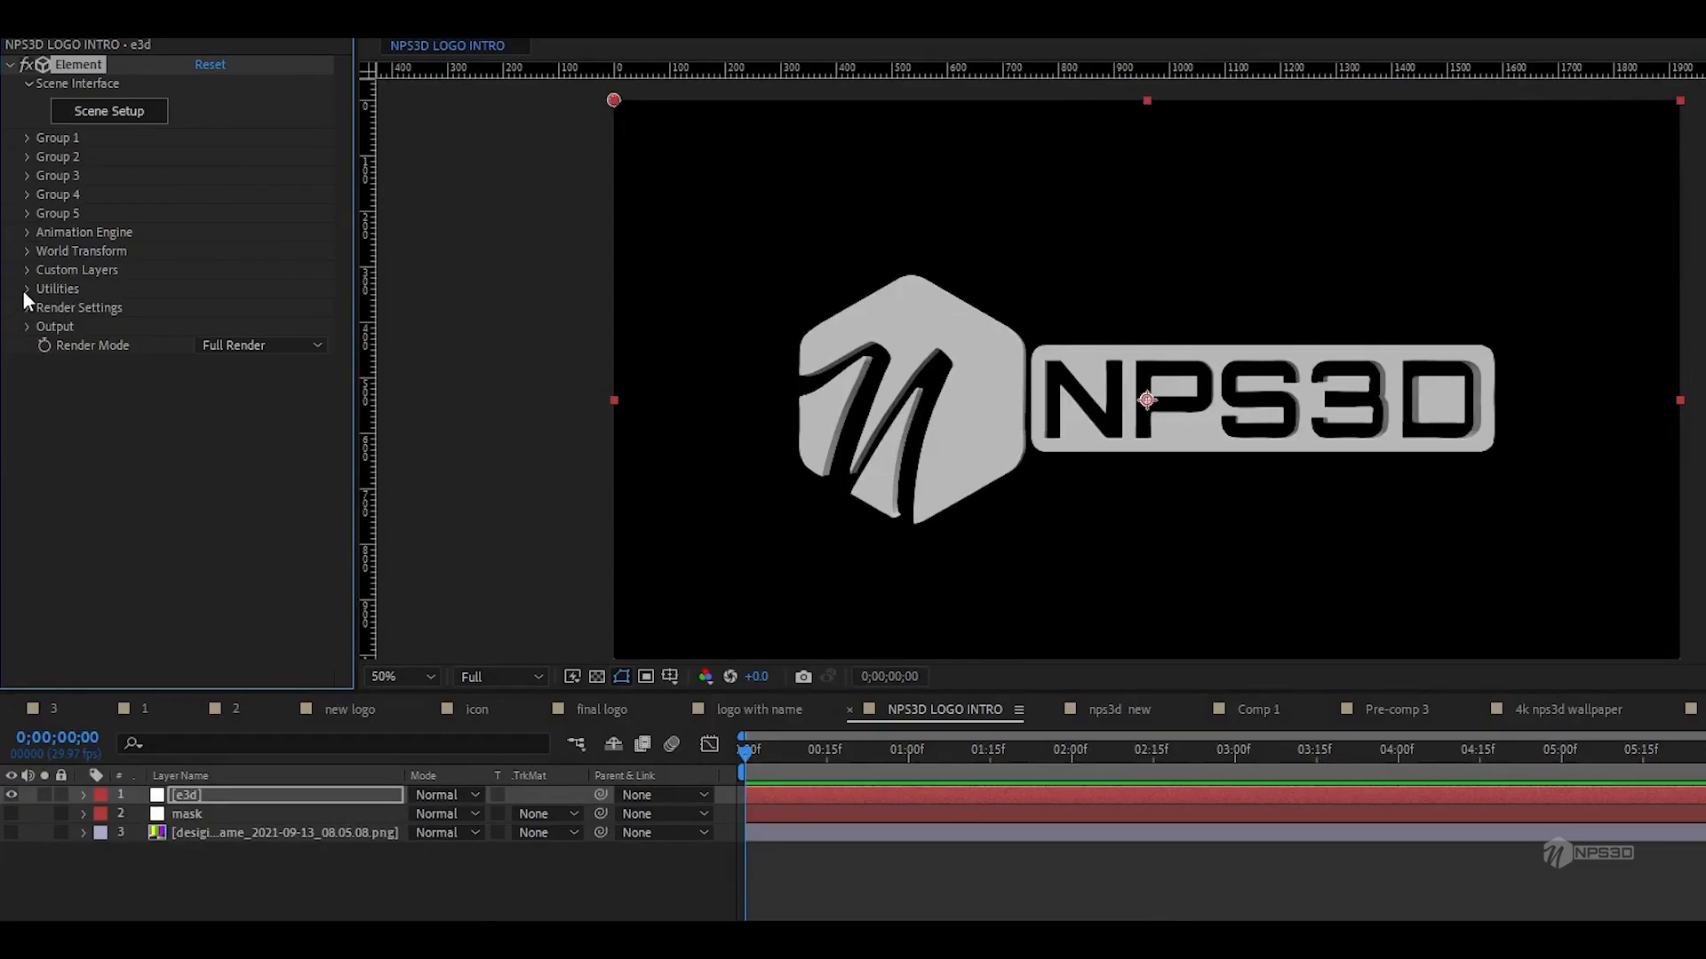
- Export Element's Group 1 as an OBJ file named test on the Desktop
{"action": "left_click", "coordinate": [27, 289]}
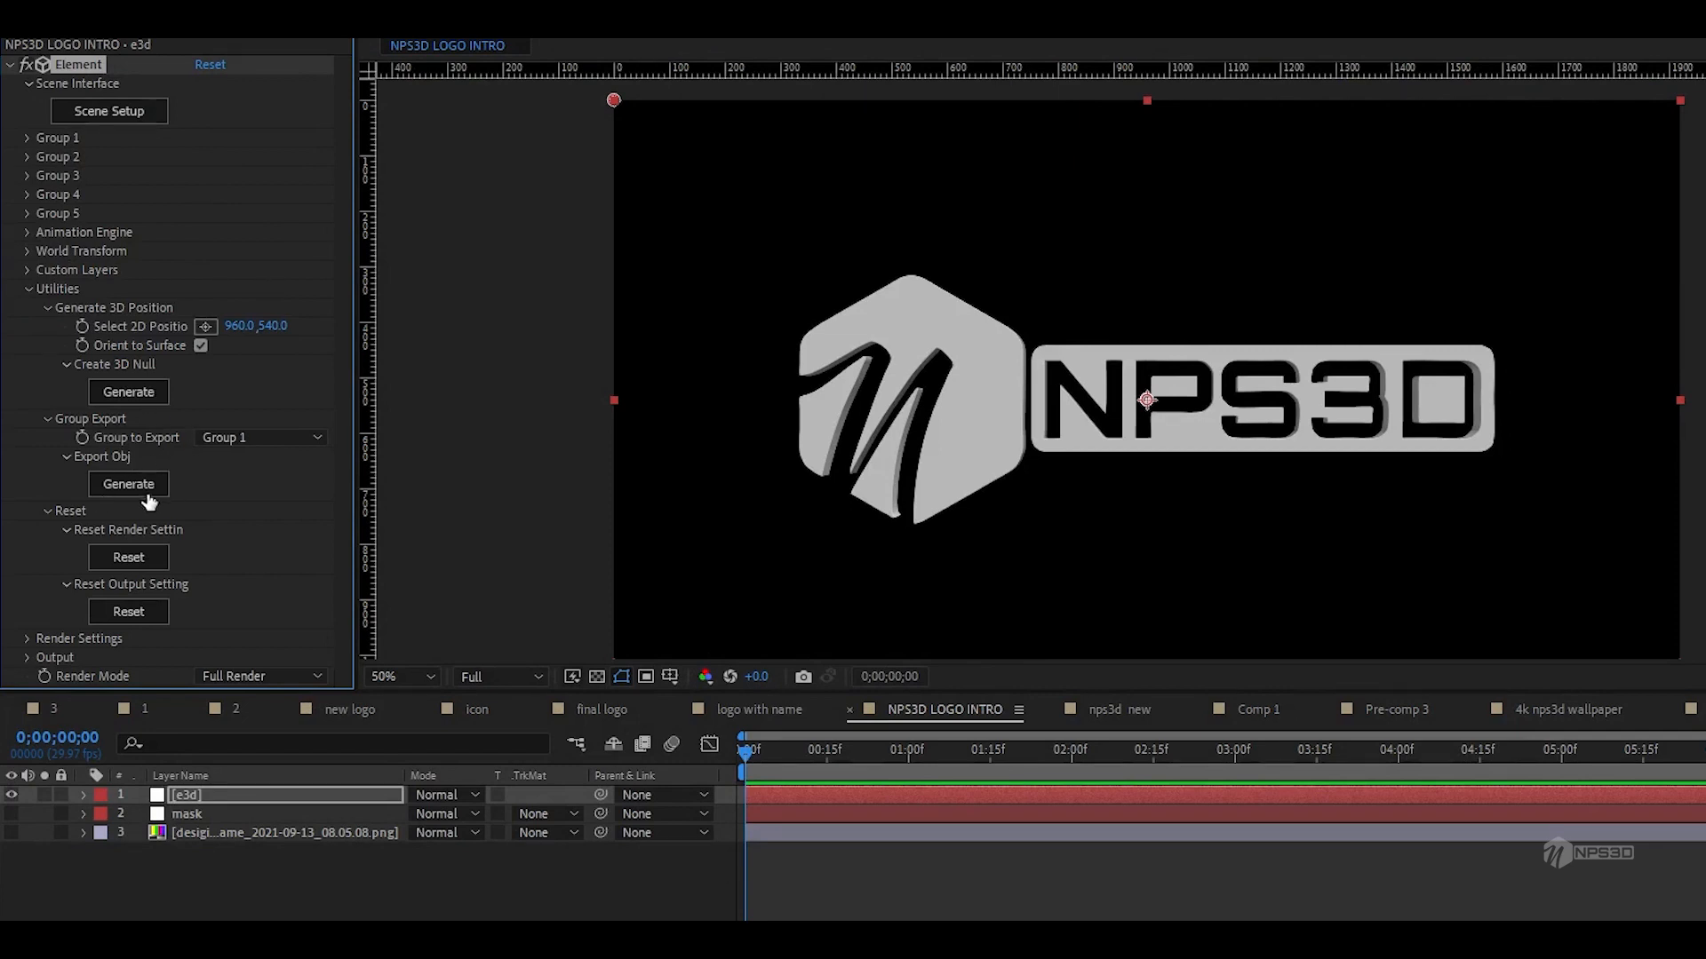
{"action": "left_click", "coordinate": [302, 438]}
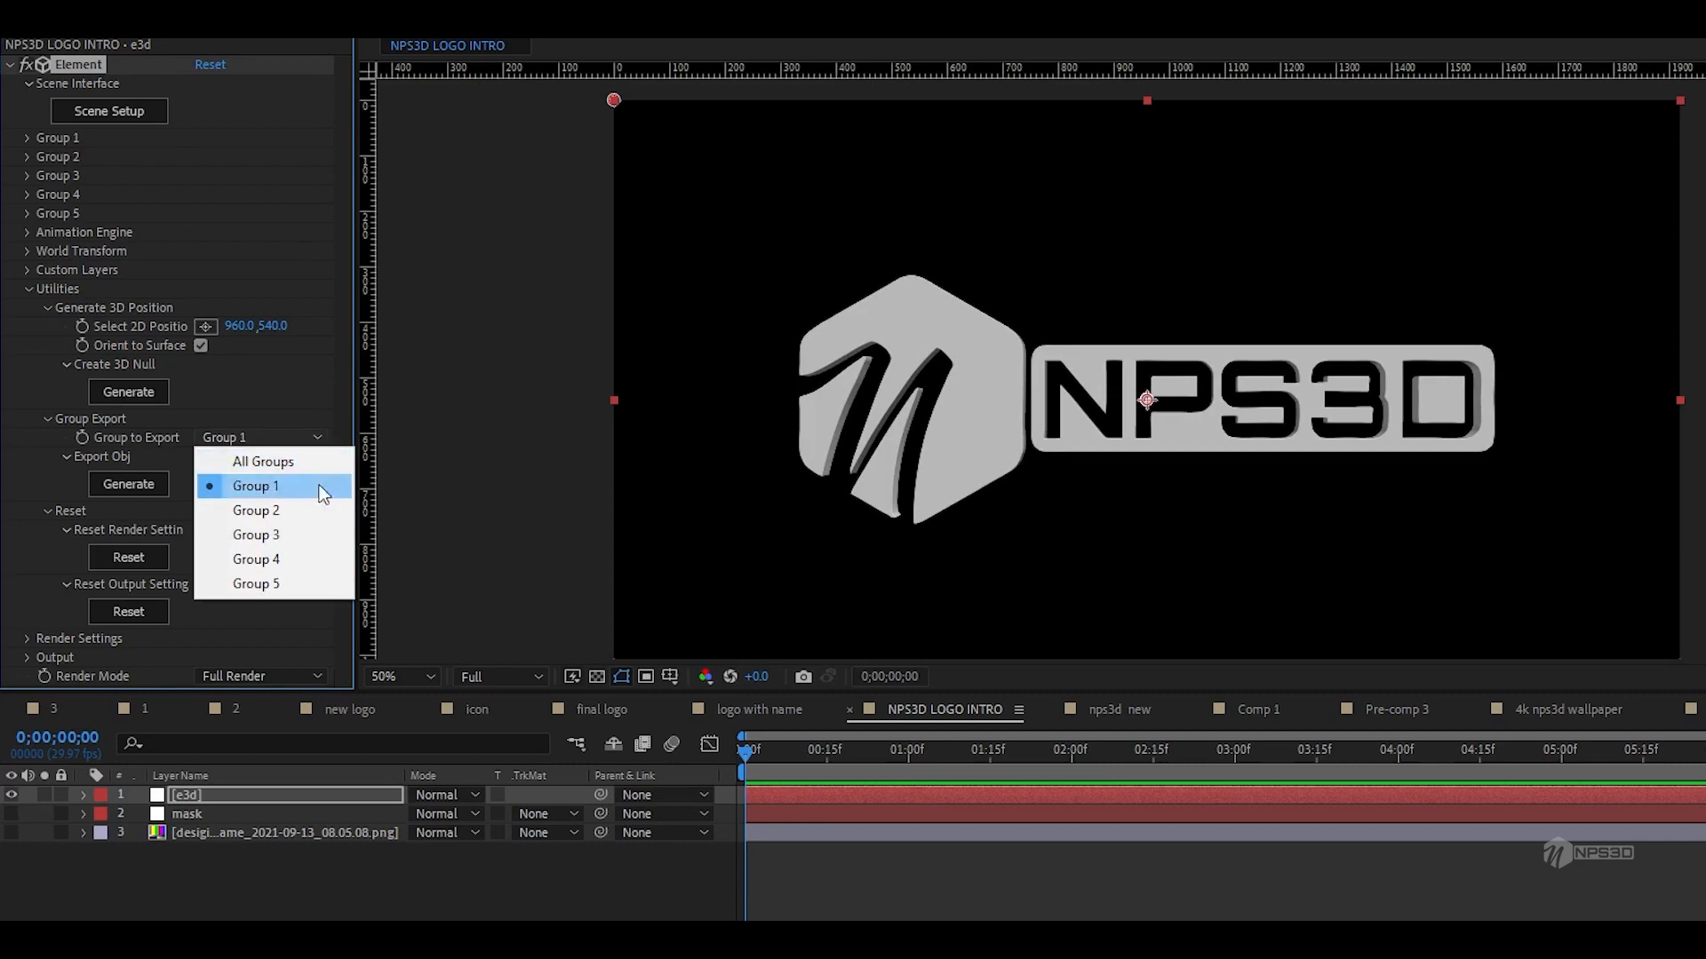
{"action": "left_click", "coordinate": [297, 395]}
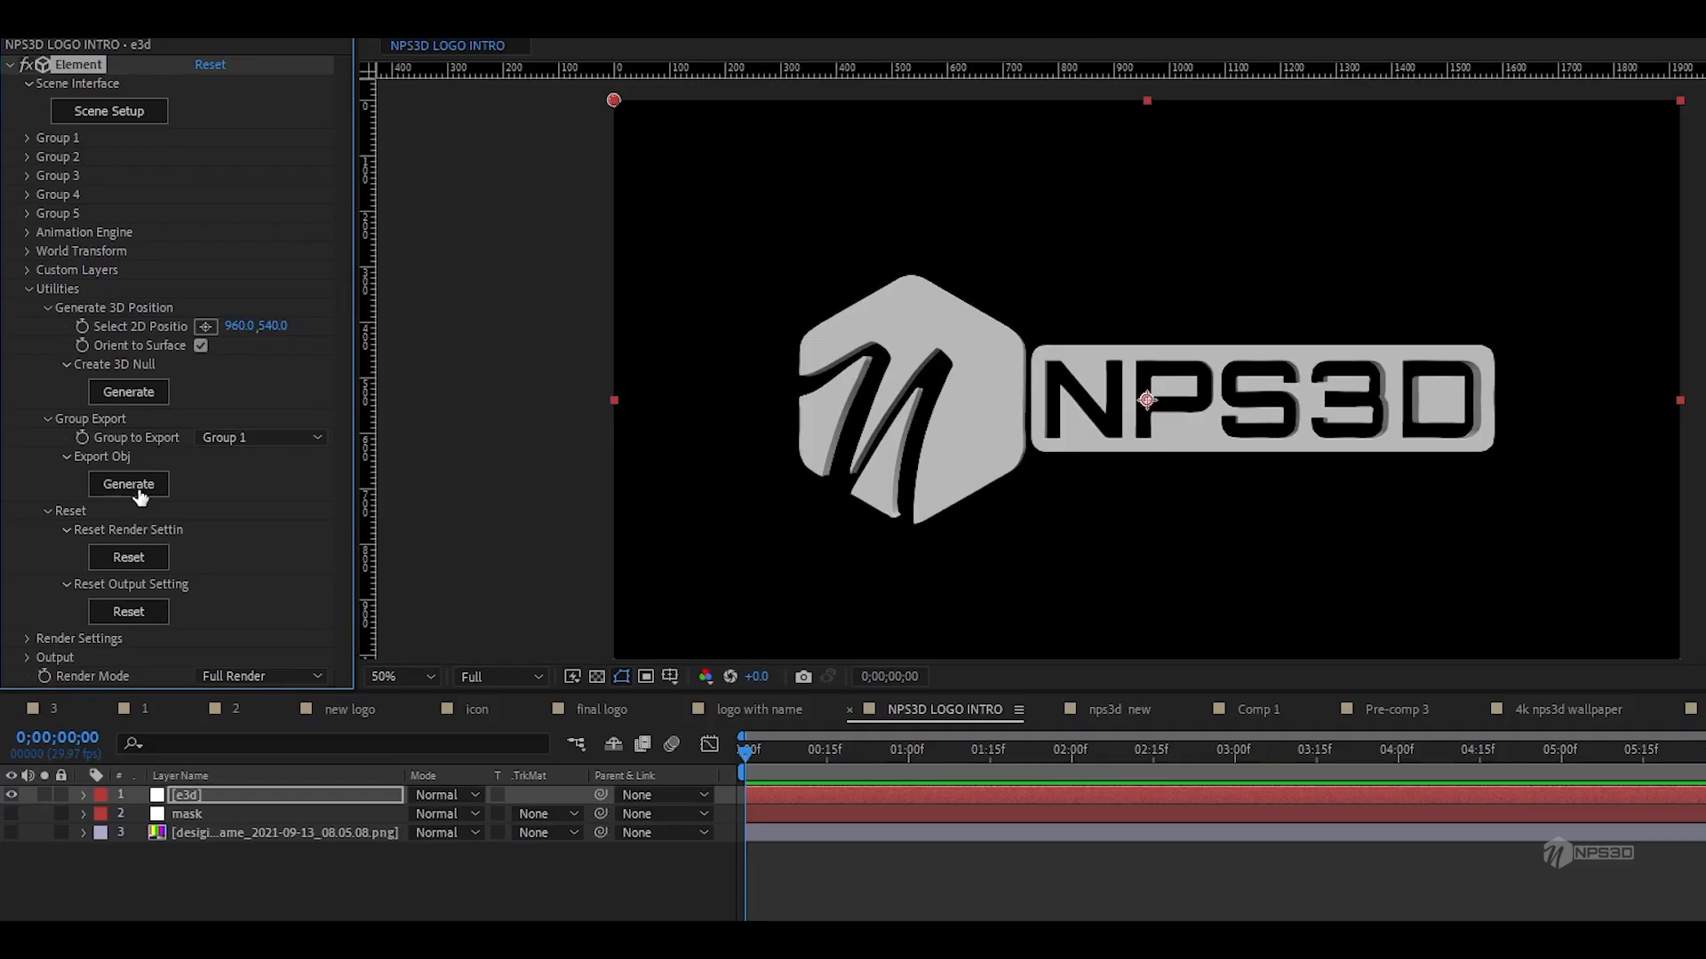
{"action": "left_click", "coordinate": [111, 451]}
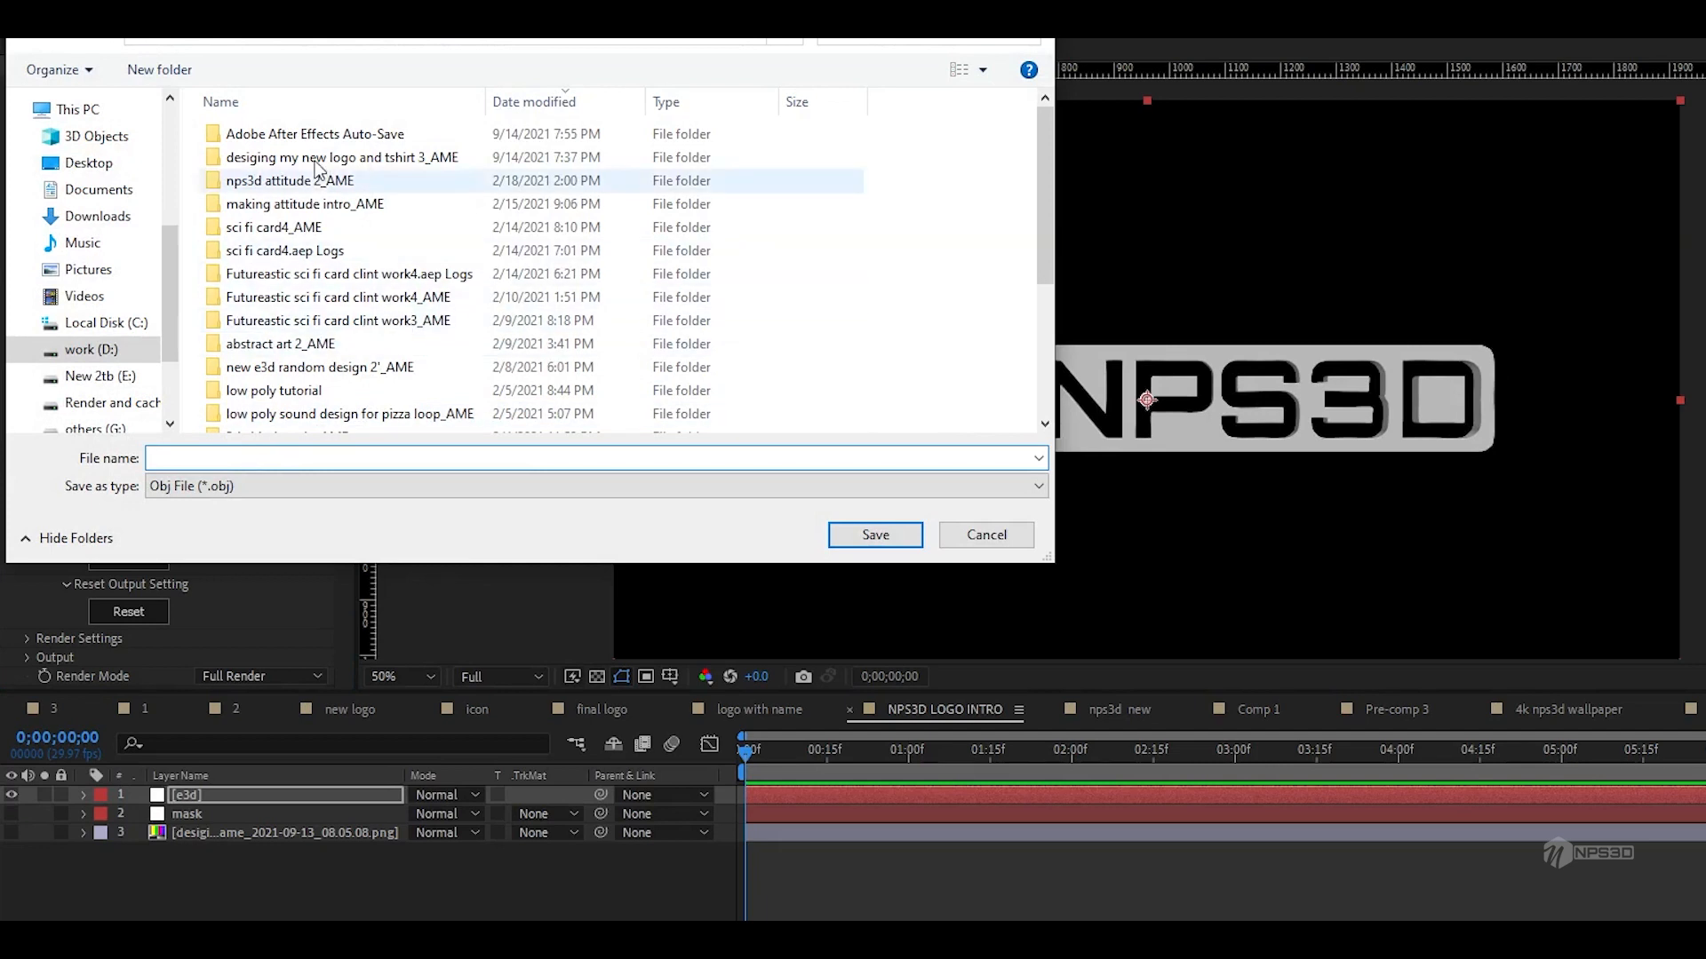
{"action": "left_click", "coordinate": [89, 162]}
{"action": "left_click", "coordinate": [377, 455]}
{"action": "type", "text": "test"}
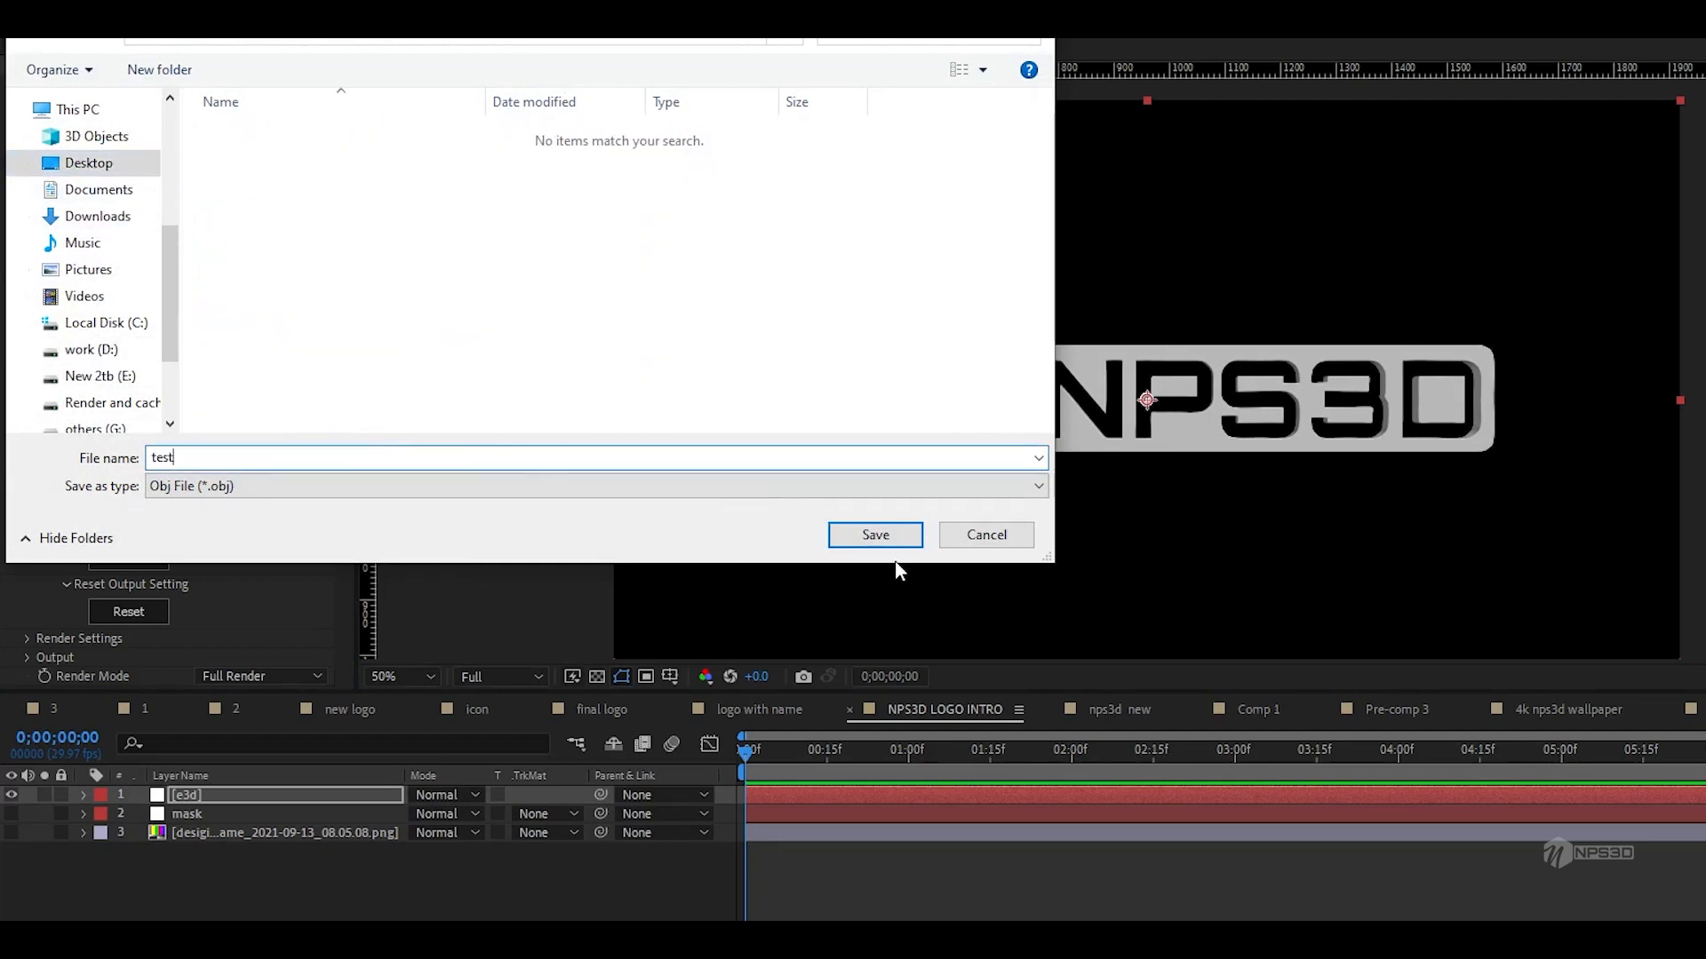
{"action": "left_click", "coordinate": [879, 531]}
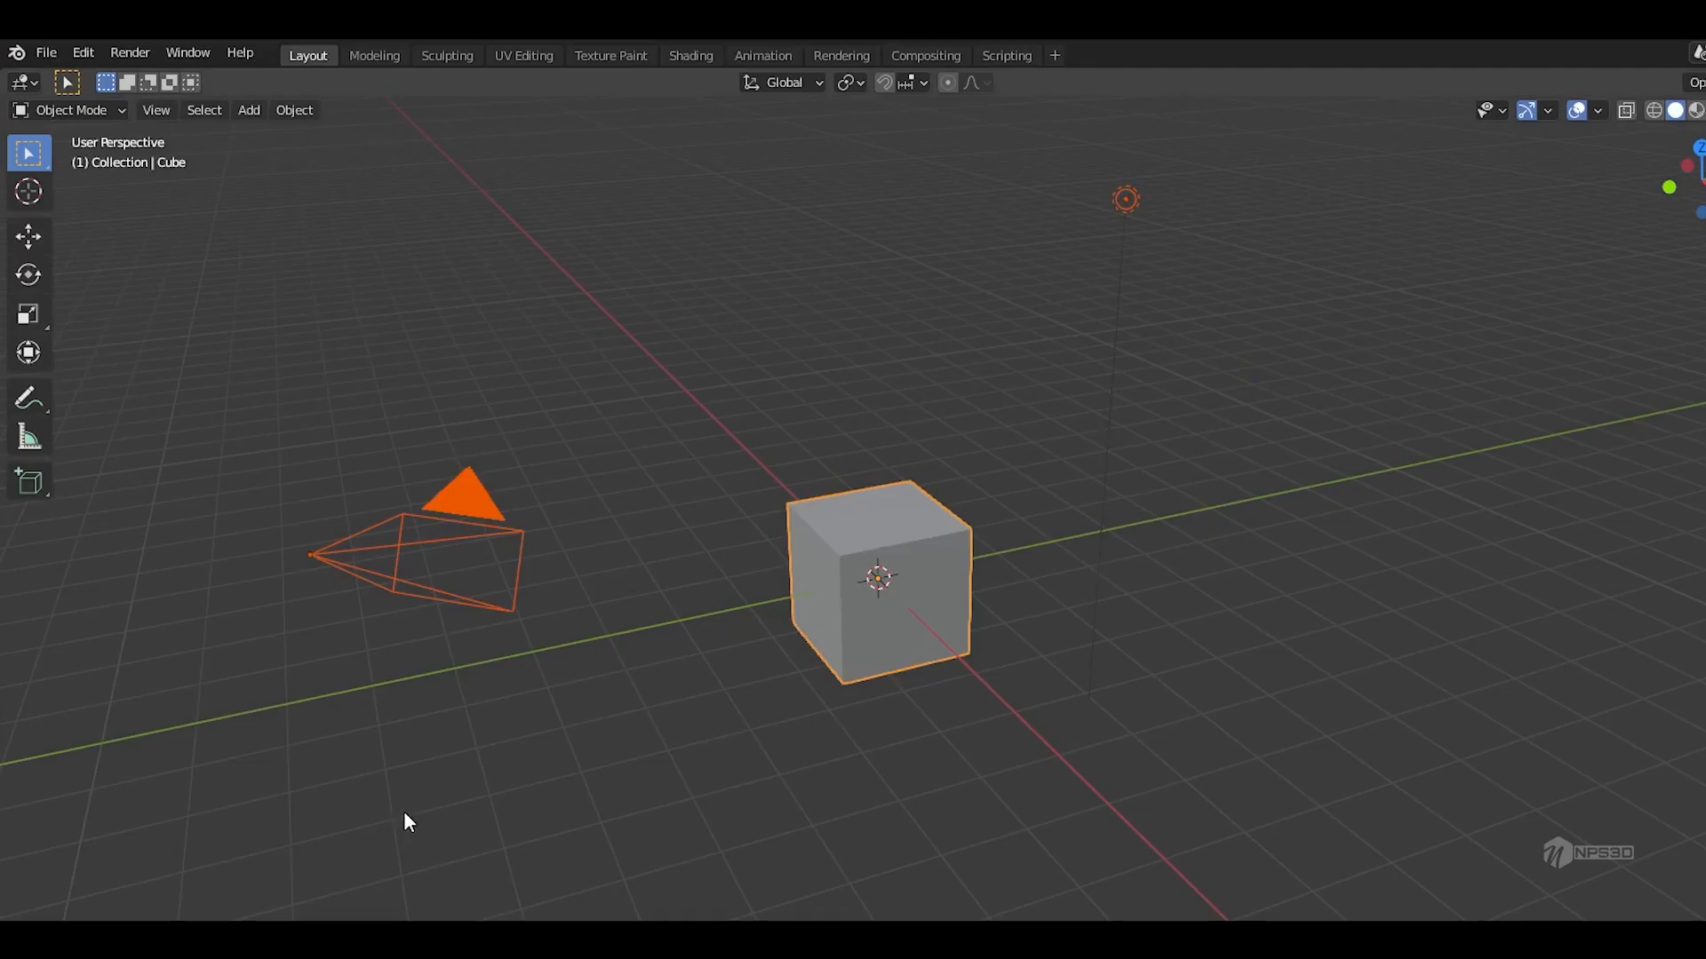
- Switch to Blender, delete the default scene objects and import test.obj from the Desktop
{"action": "key", "text": "Delete"}
{"action": "left_click", "coordinate": [46, 52]}
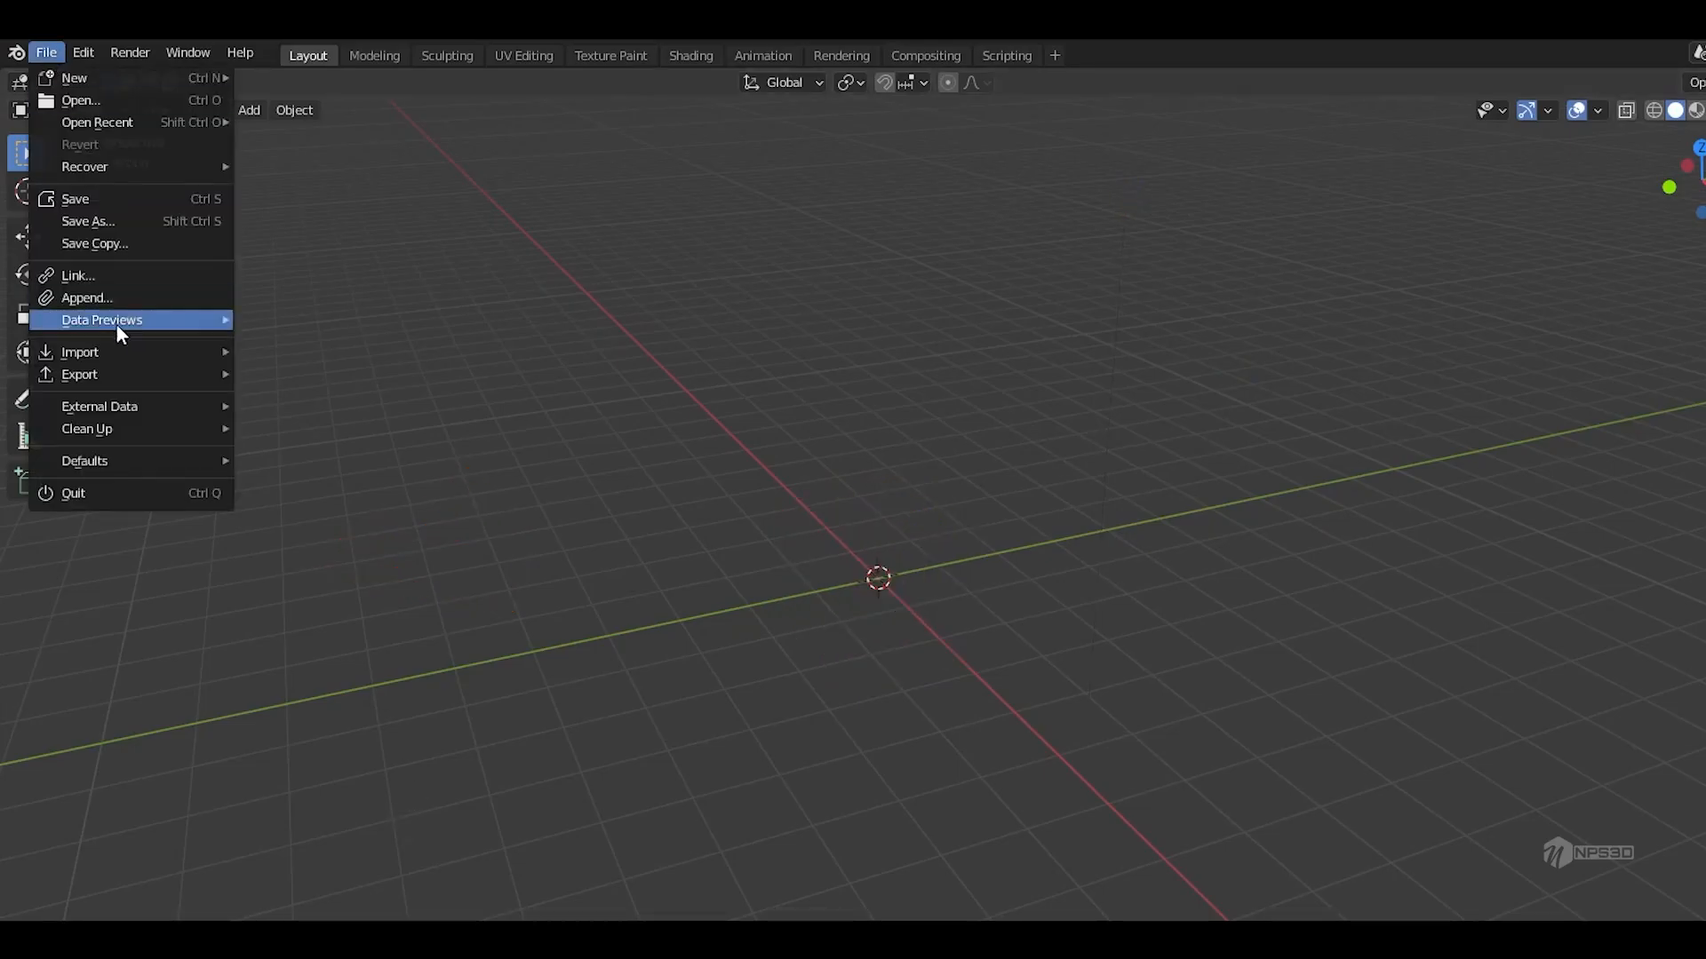
{"action": "mouse_move", "coordinate": [103, 354]}
{"action": "left_click", "coordinate": [337, 529]}
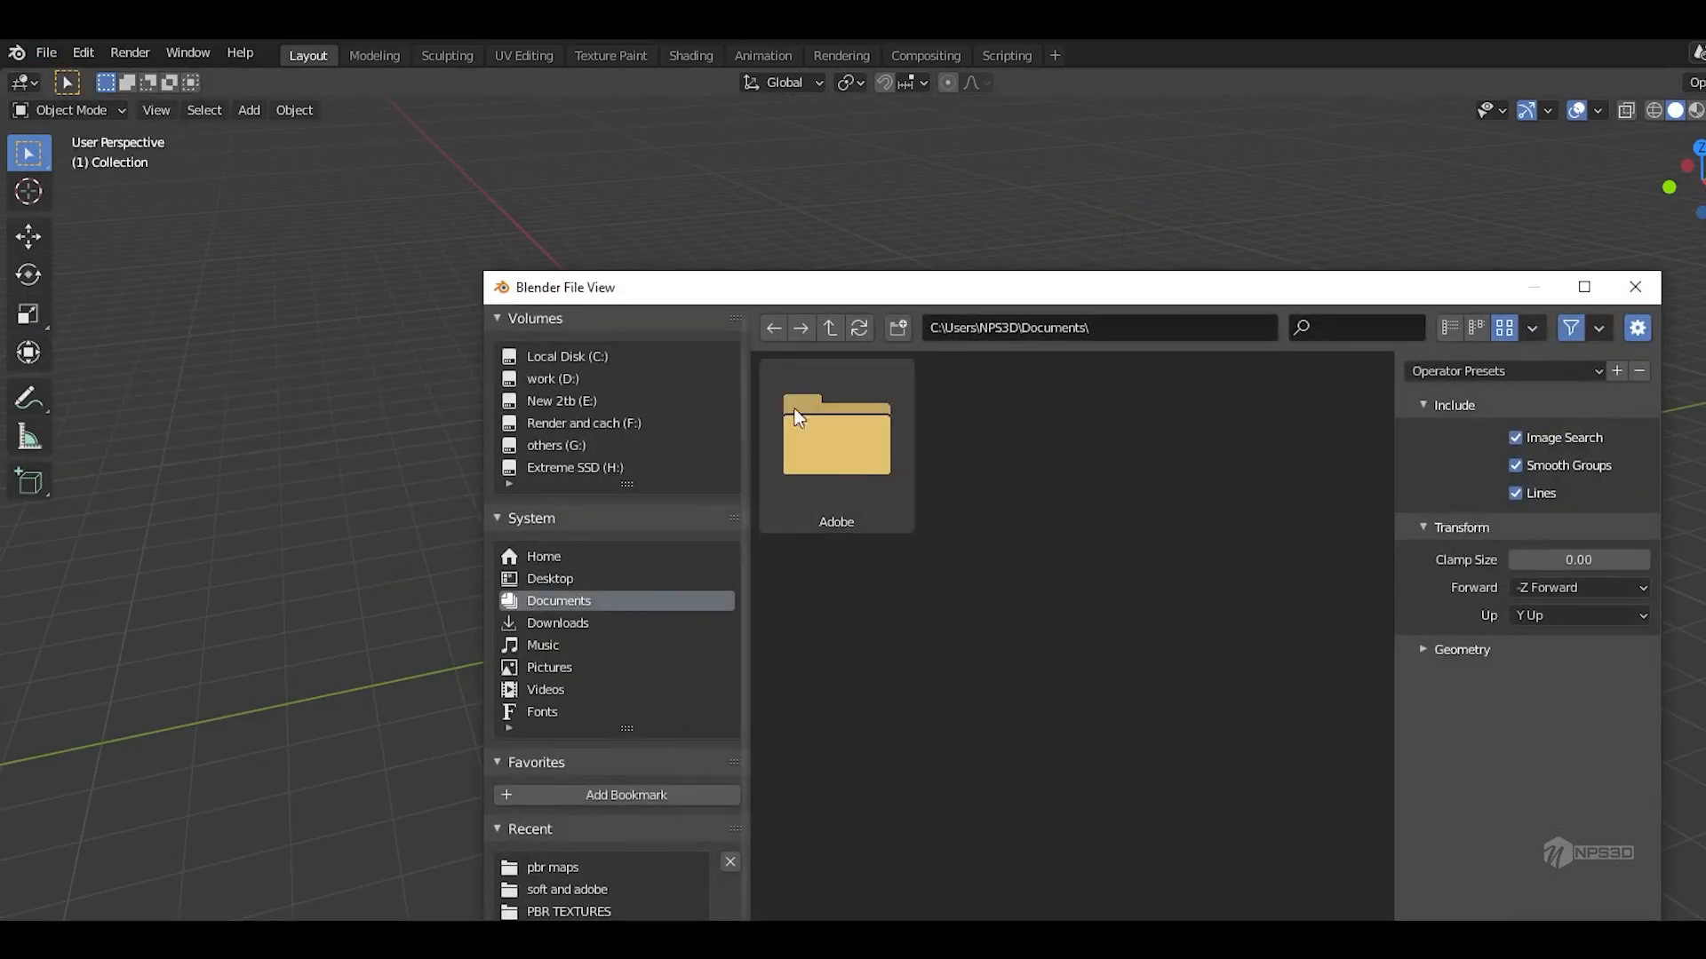
{"action": "left_click", "coordinate": [551, 579]}
{"action": "left_click", "coordinate": [1004, 439]}
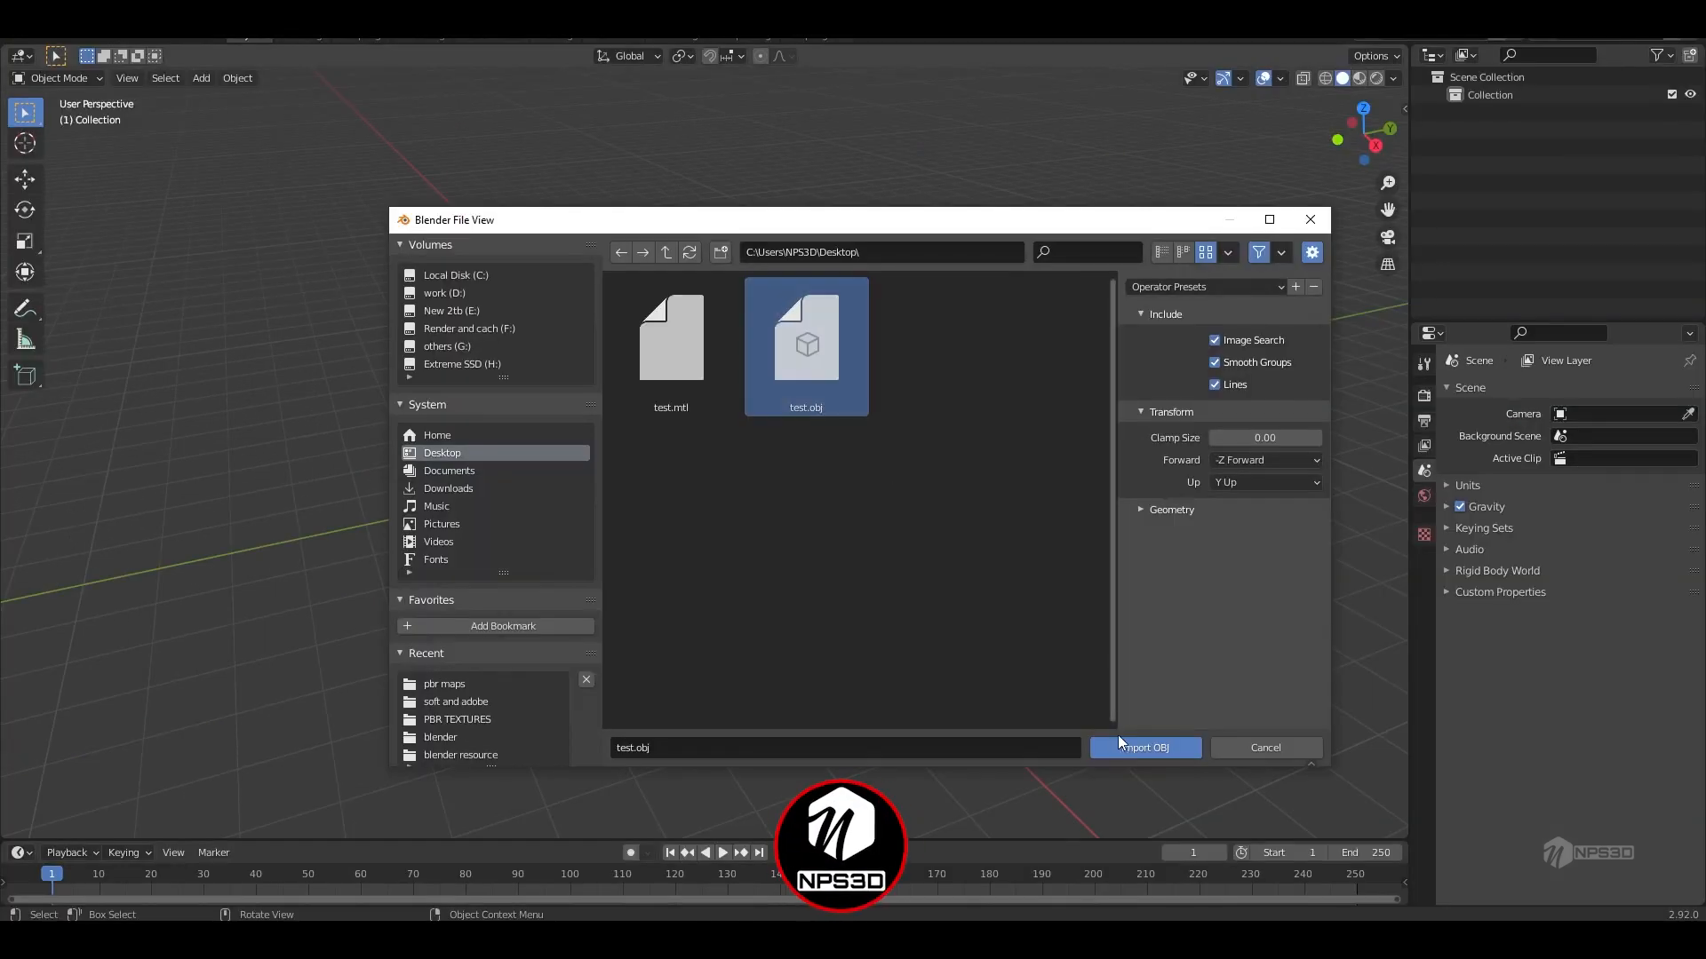
{"action": "left_click", "coordinate": [1119, 741]}
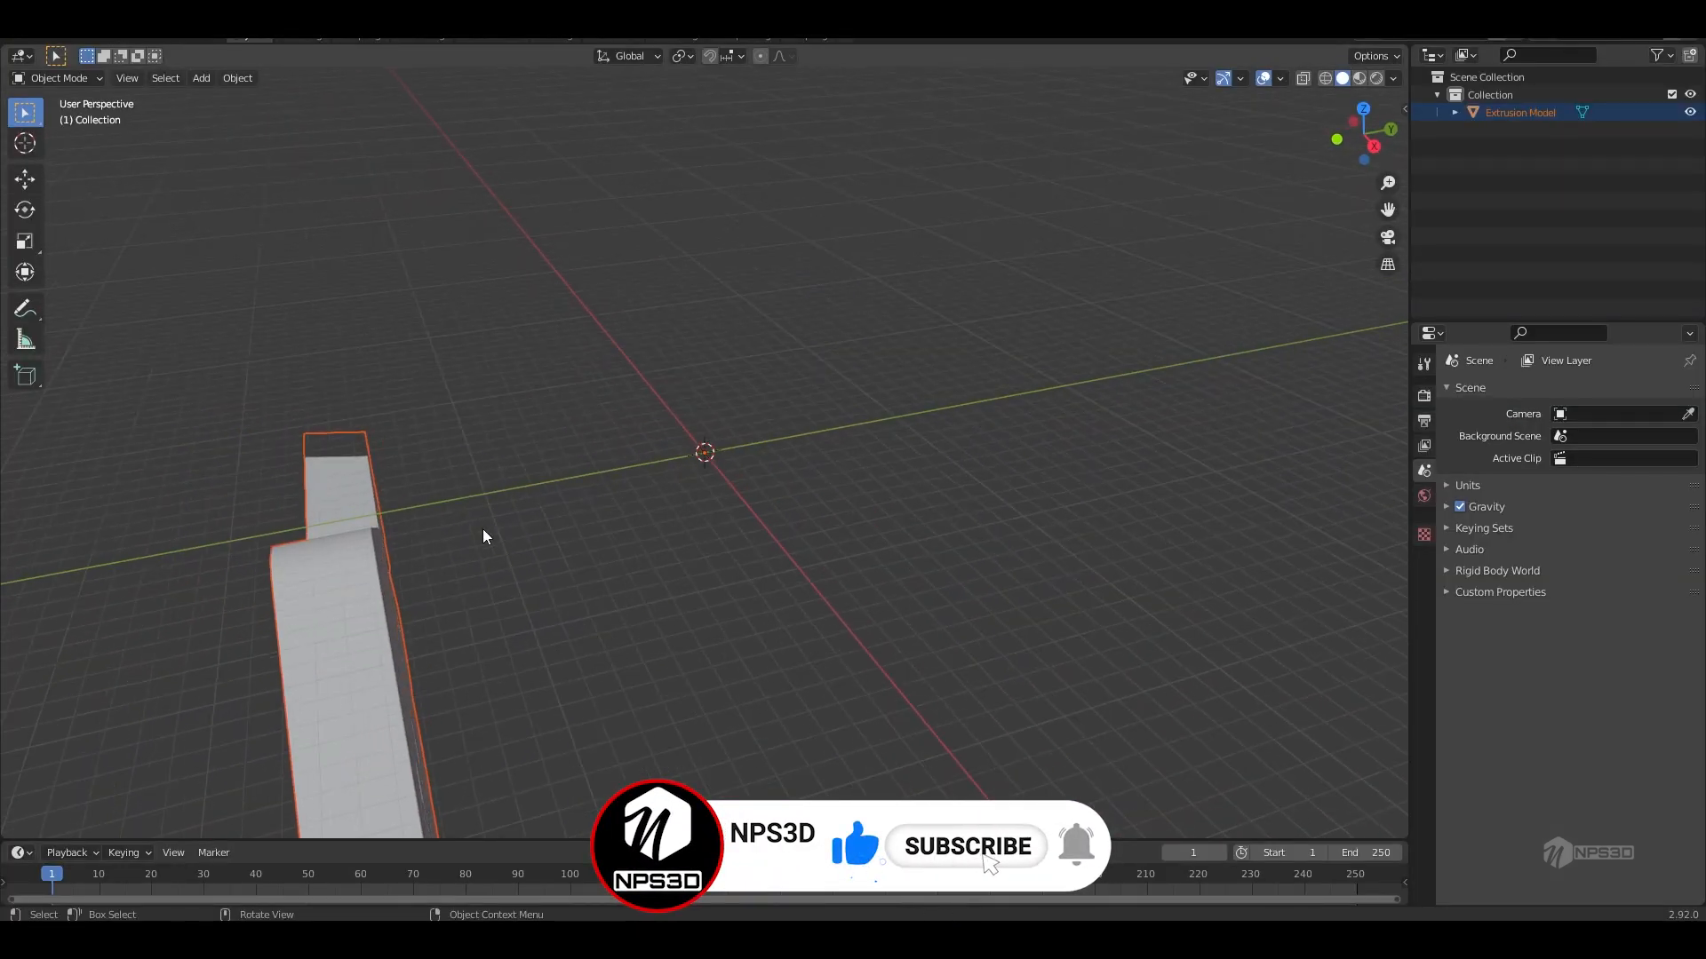
- Set the imported logo model's origin to its geometry
{"action": "left_click", "coordinate": [351, 588]}
{"action": "right_click", "coordinate": [352, 588]}
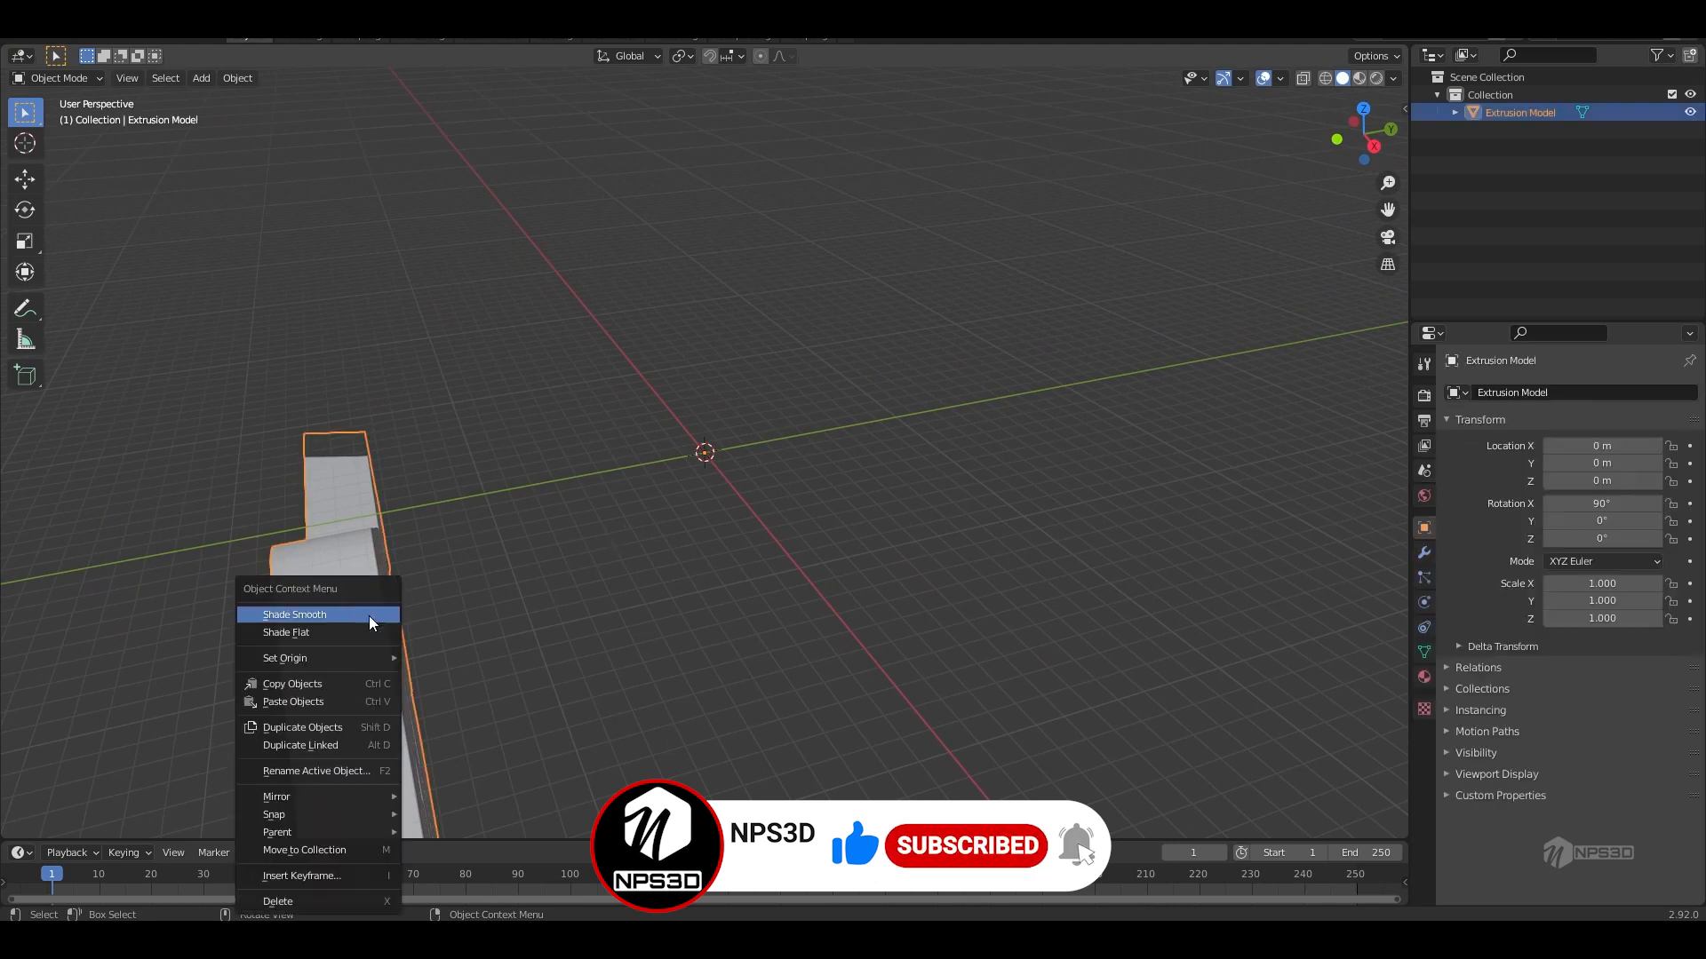
{"action": "mouse_move", "coordinate": [330, 662]}
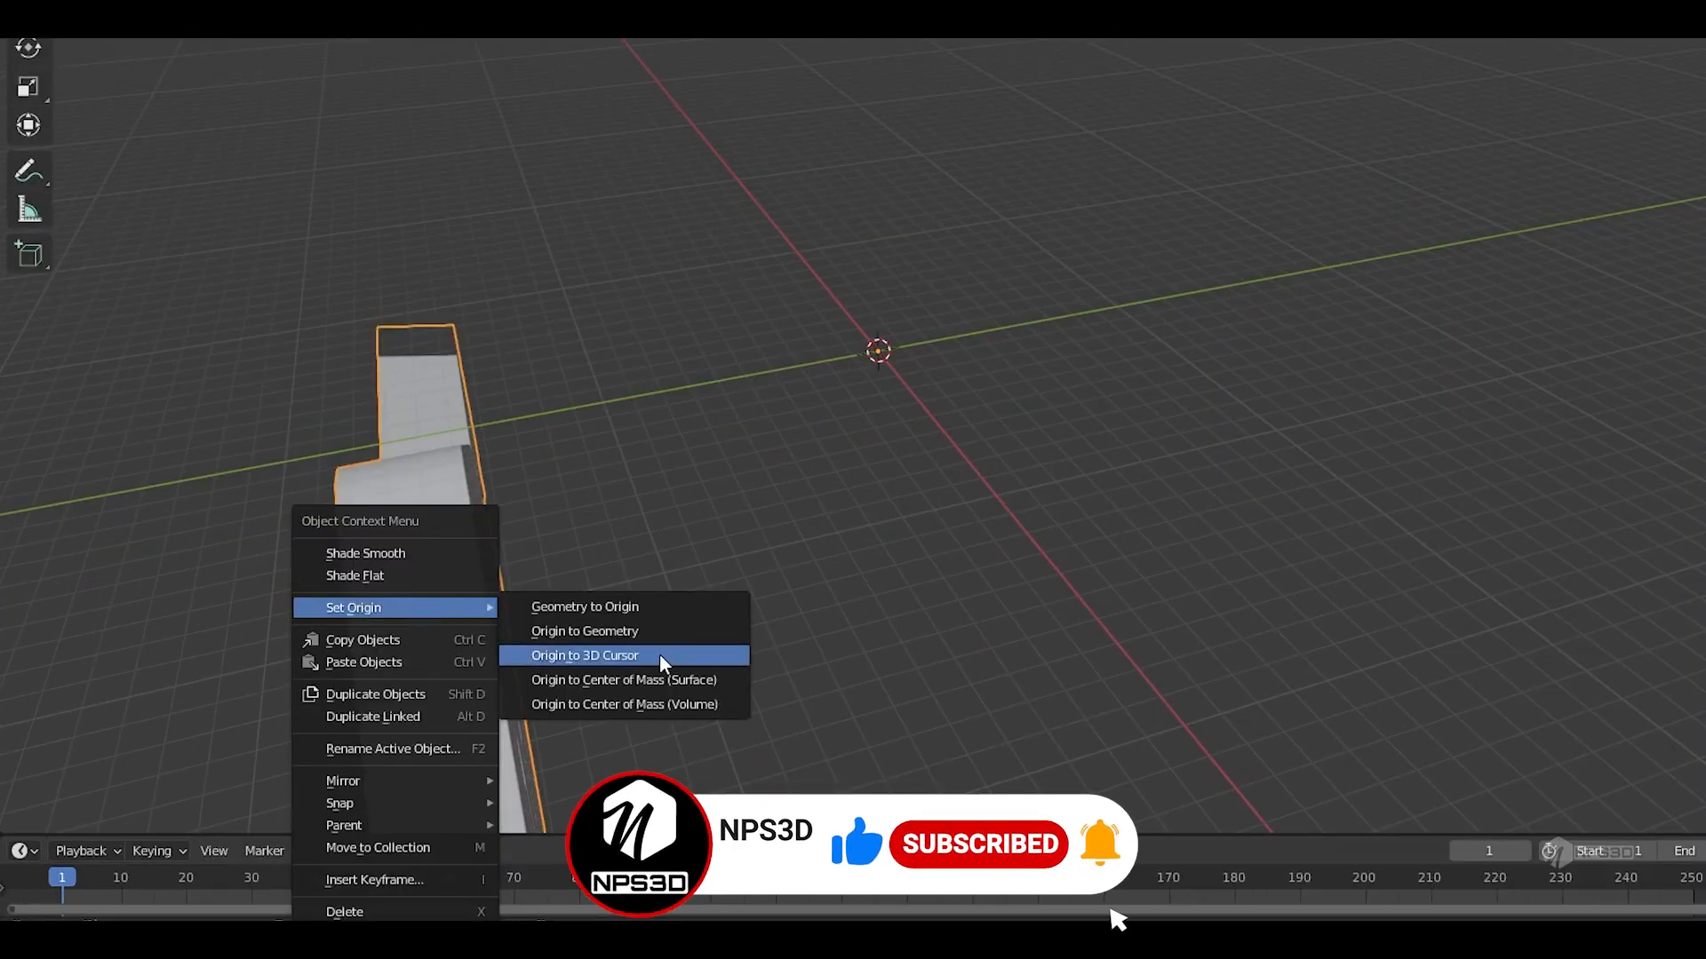
{"action": "left_click", "coordinate": [489, 677]}
{"action": "scroll", "coordinate": [598, 556], "scroll_direction": "down", "scroll_amount": 3}
{"action": "scroll", "coordinate": [599, 556], "scroll_direction": "up", "scroll_amount": 2}
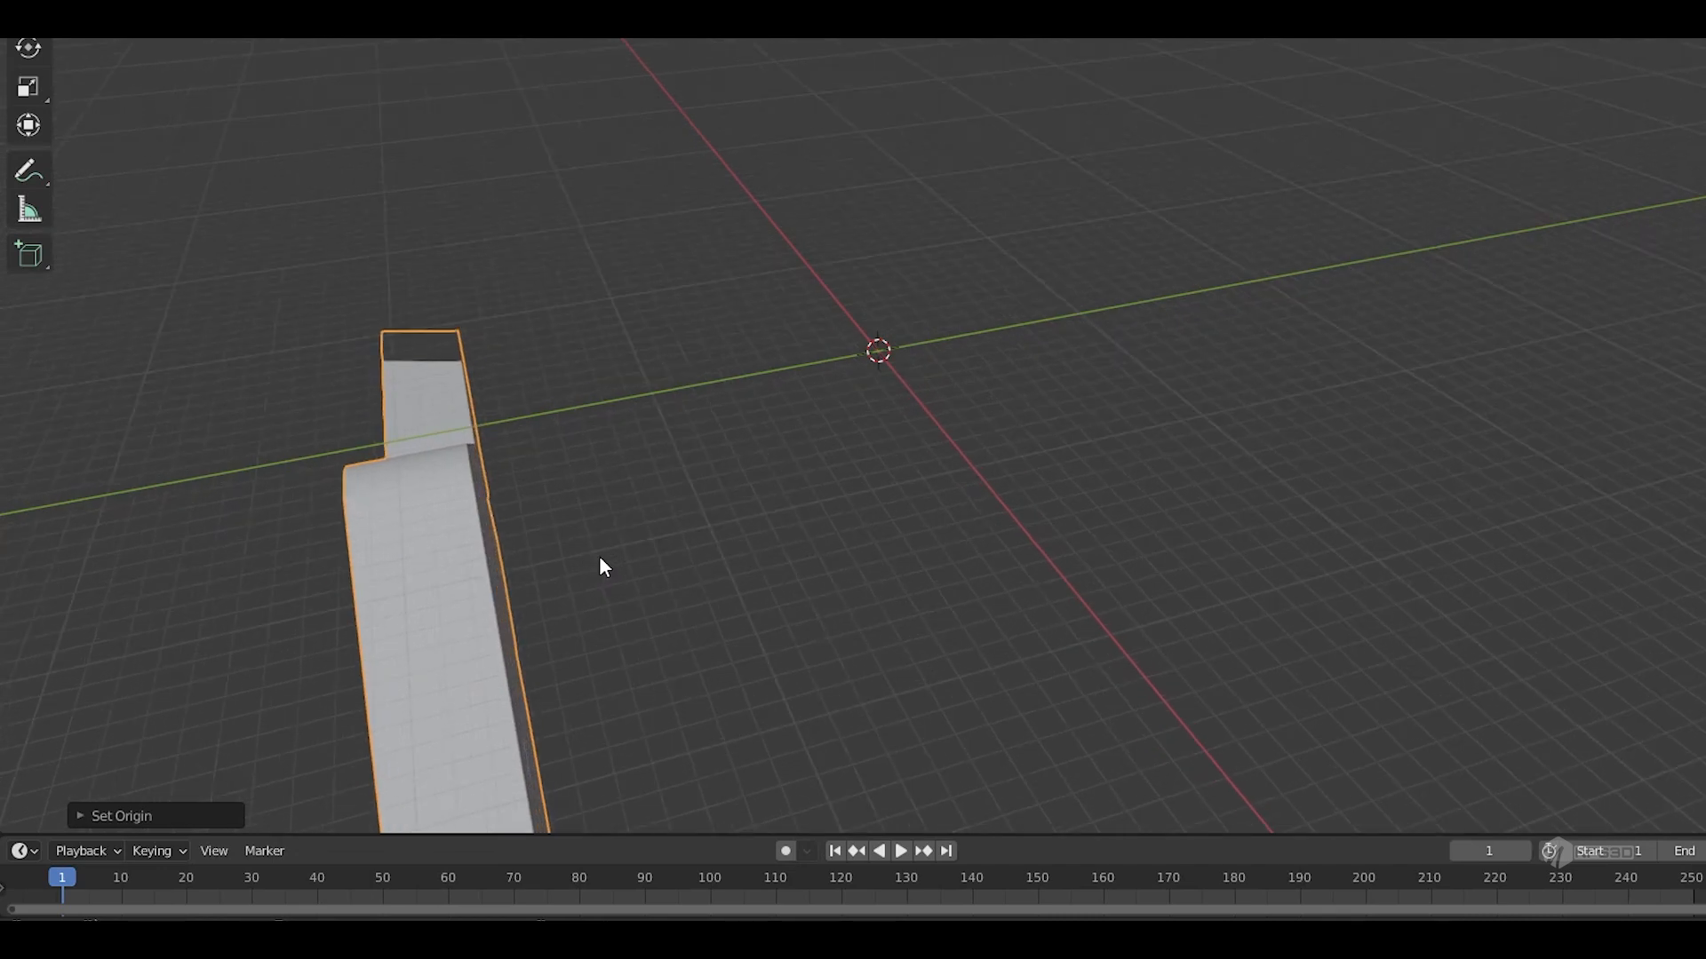
- Clear the logo's location to place it at the world origin and scale it down to about 0.03
{"action": "key", "text": "alt+g"}
{"action": "scroll", "coordinate": [747, 526], "scroll_direction": "down", "scroll_amount": 6}
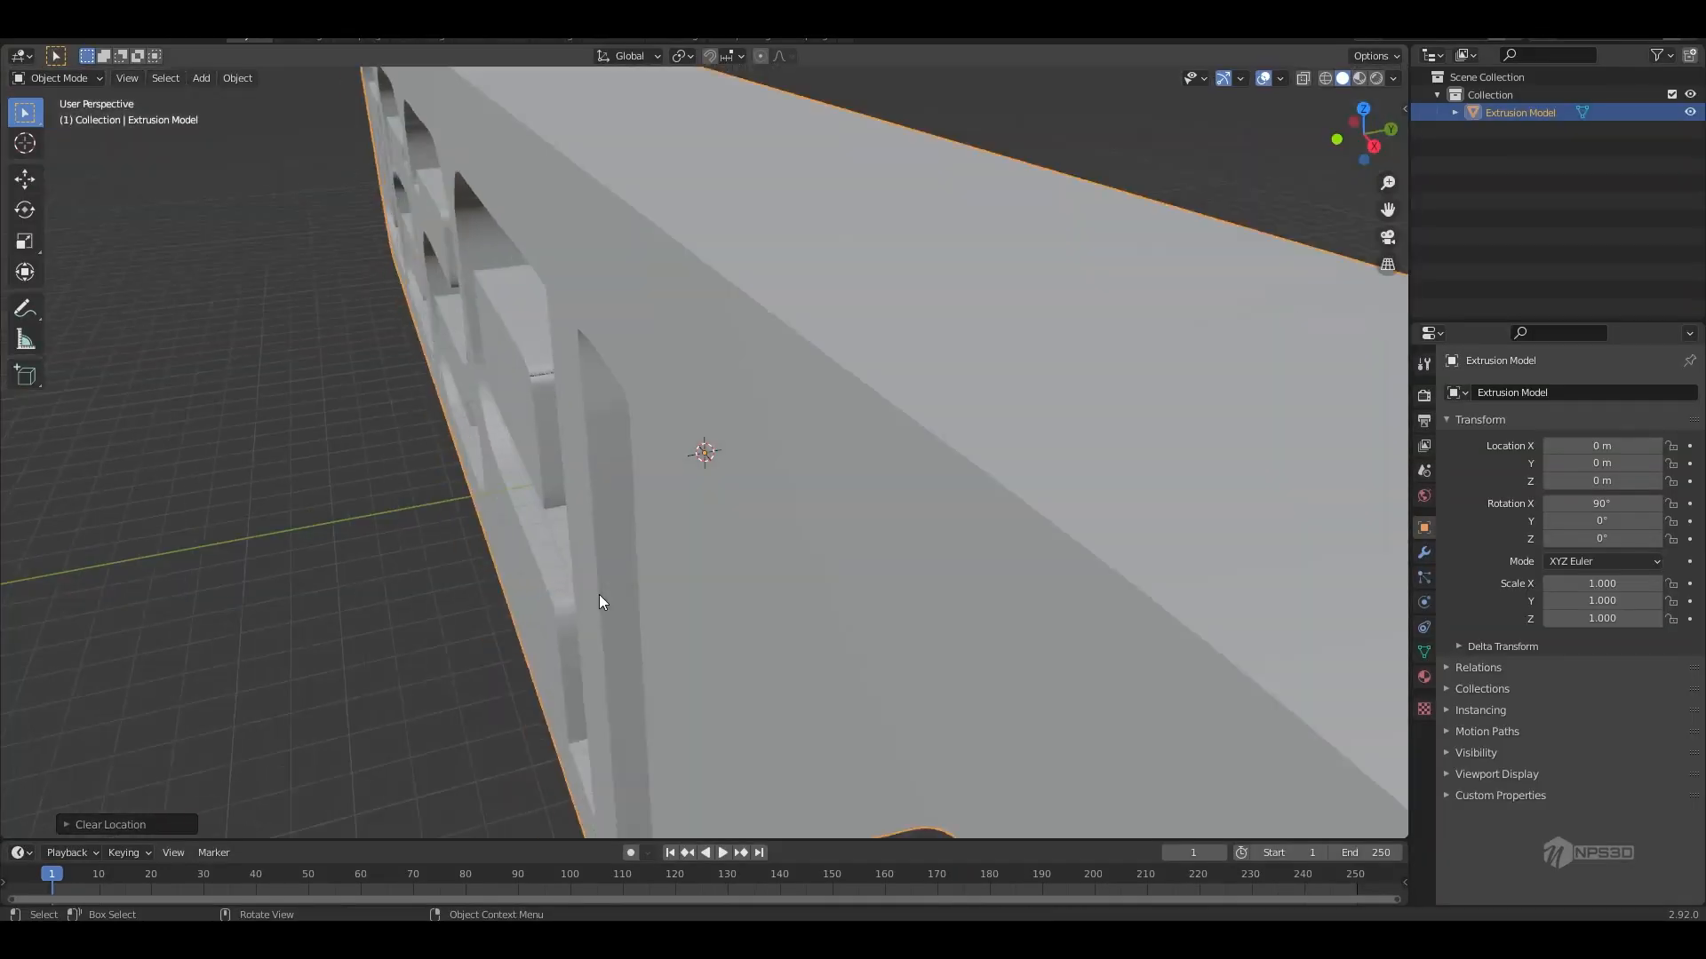
{"action": "scroll", "coordinate": [601, 602], "scroll_direction": "up", "scroll_amount": 3}
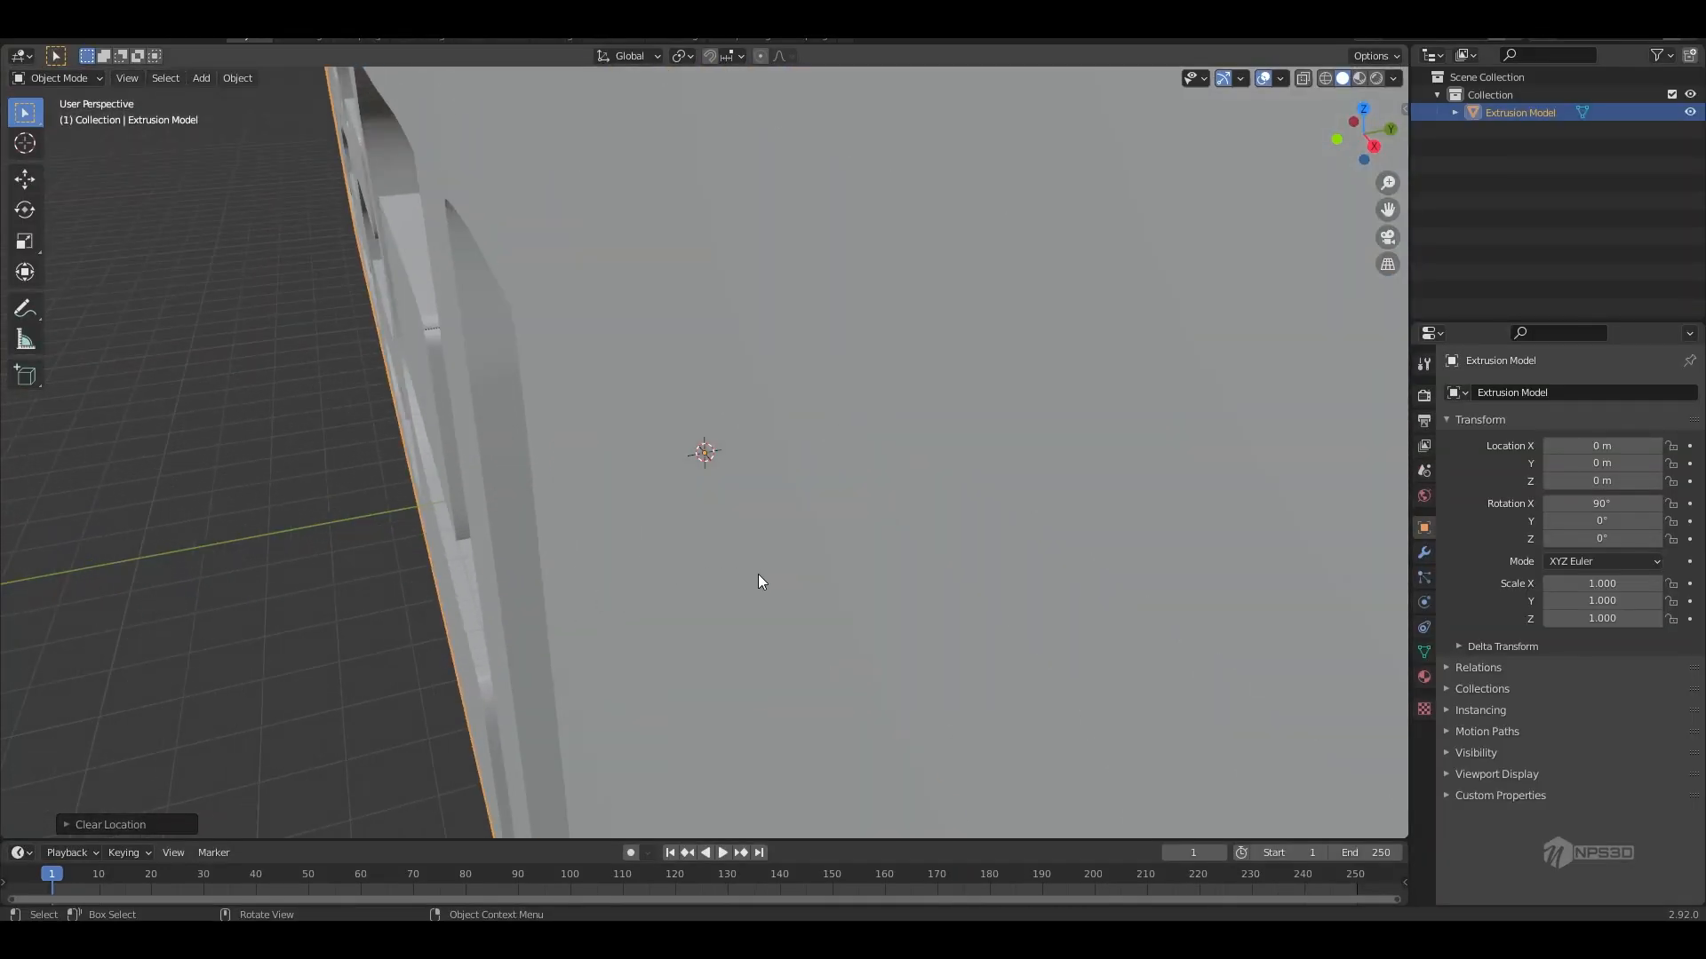
{"action": "key", "text": "s"}
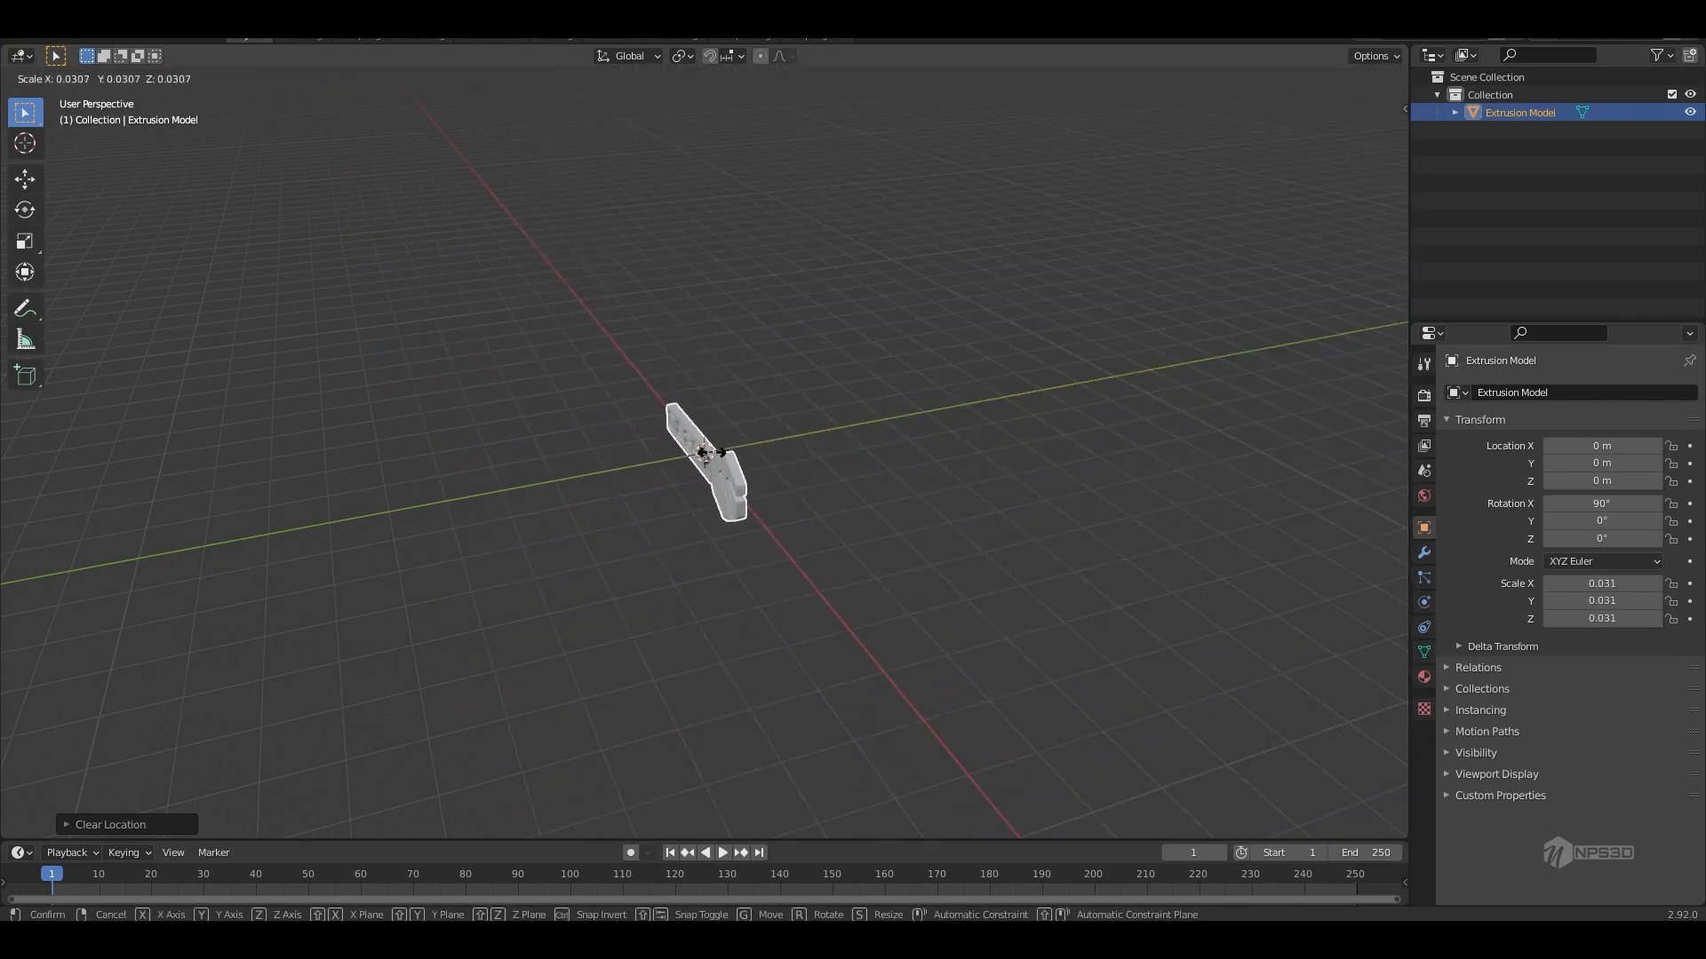
{"action": "left_click", "coordinate": [710, 453]}
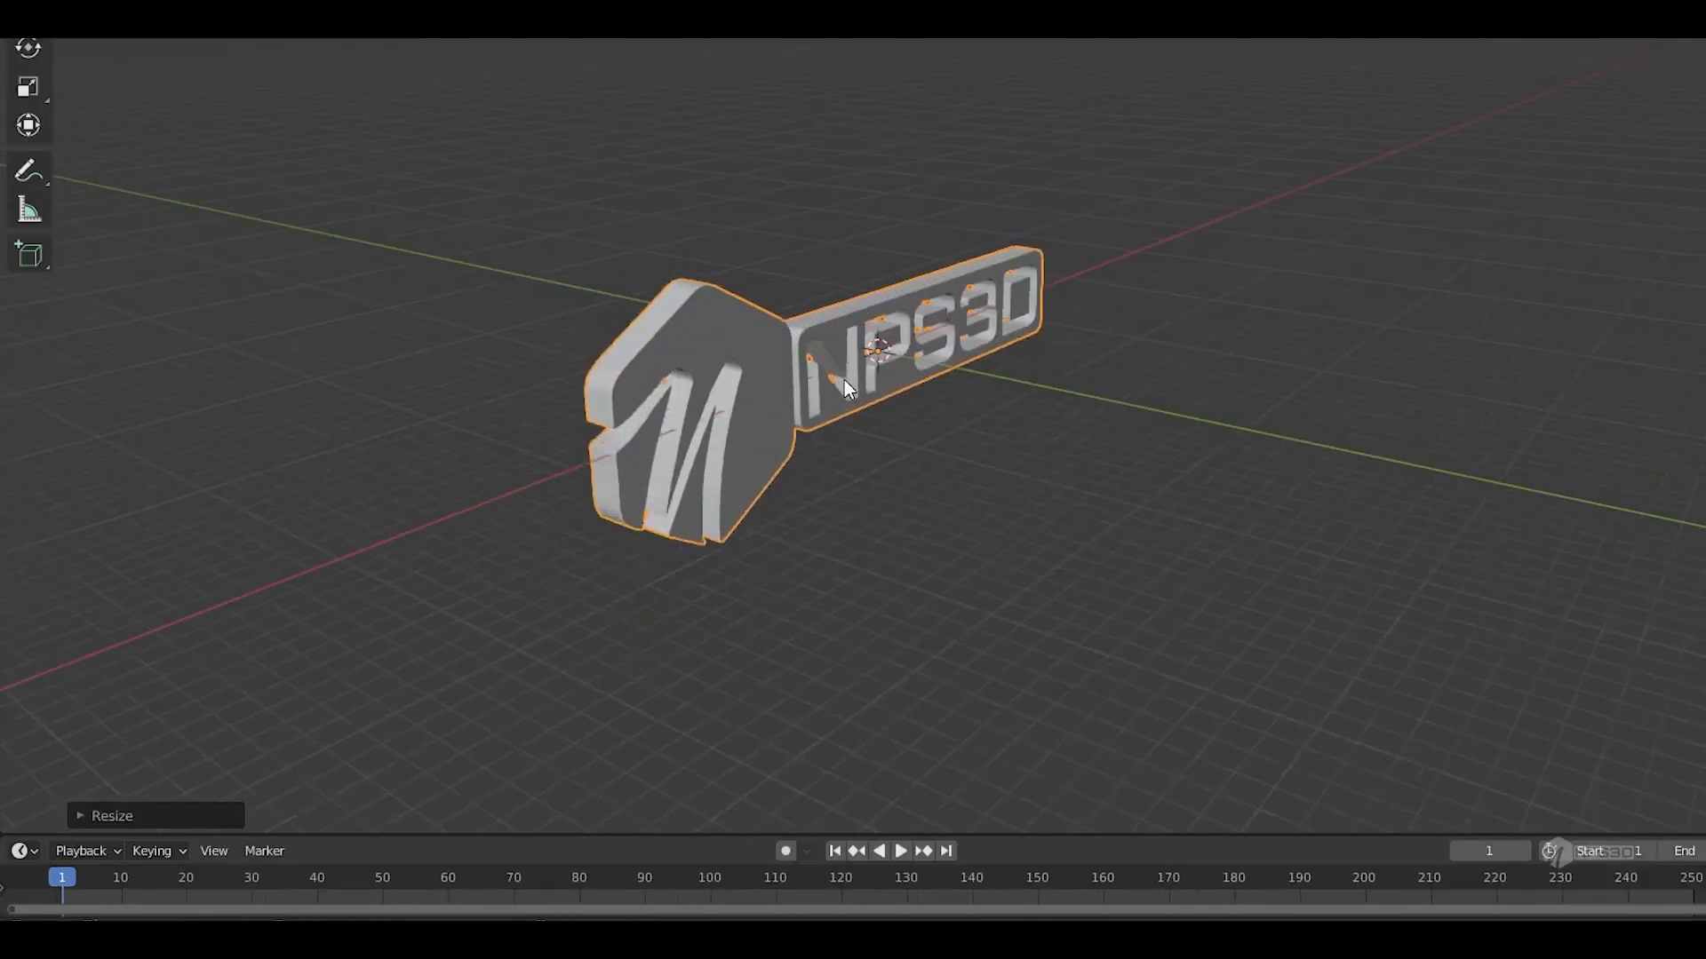
- Add a cube as a size reference and scale the logo model down to about 0.011
{"action": "key", "text": "shift+a"}
{"action": "mouse_move", "coordinate": [713, 465]}
{"action": "left_click", "coordinate": [804, 482]}
{"action": "scroll", "coordinate": [947, 396], "scroll_direction": "up", "scroll_amount": 4}
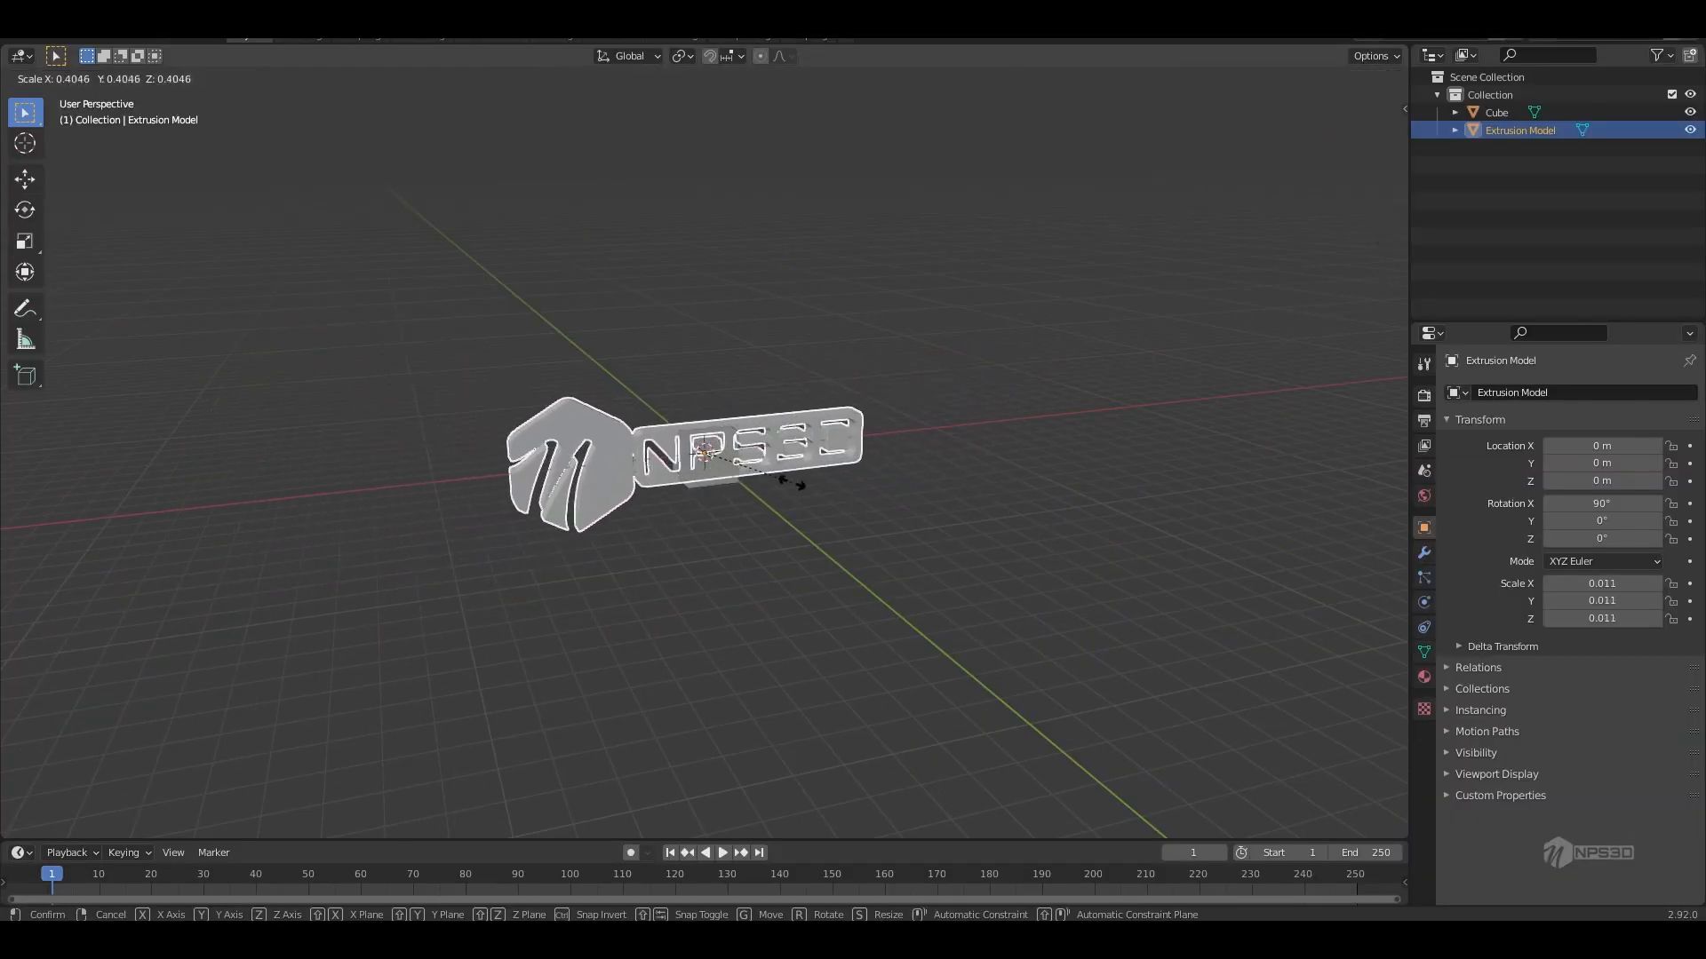
{"action": "left_click", "coordinate": [794, 482]}
{"action": "left_click", "coordinate": [795, 485]}
- Delete the reference cube from the scene
{"action": "middle_click_drag", "start_coordinate": [839, 498], "coordinate": [723, 549]}
{"action": "scroll", "coordinate": [711, 499], "scroll_direction": "up", "scroll_amount": 3}
{"action": "left_click", "coordinate": [741, 515]}
{"action": "key", "text": "Delete"}
{"action": "scroll", "coordinate": [744, 540], "scroll_direction": "down", "scroll_amount": 5}
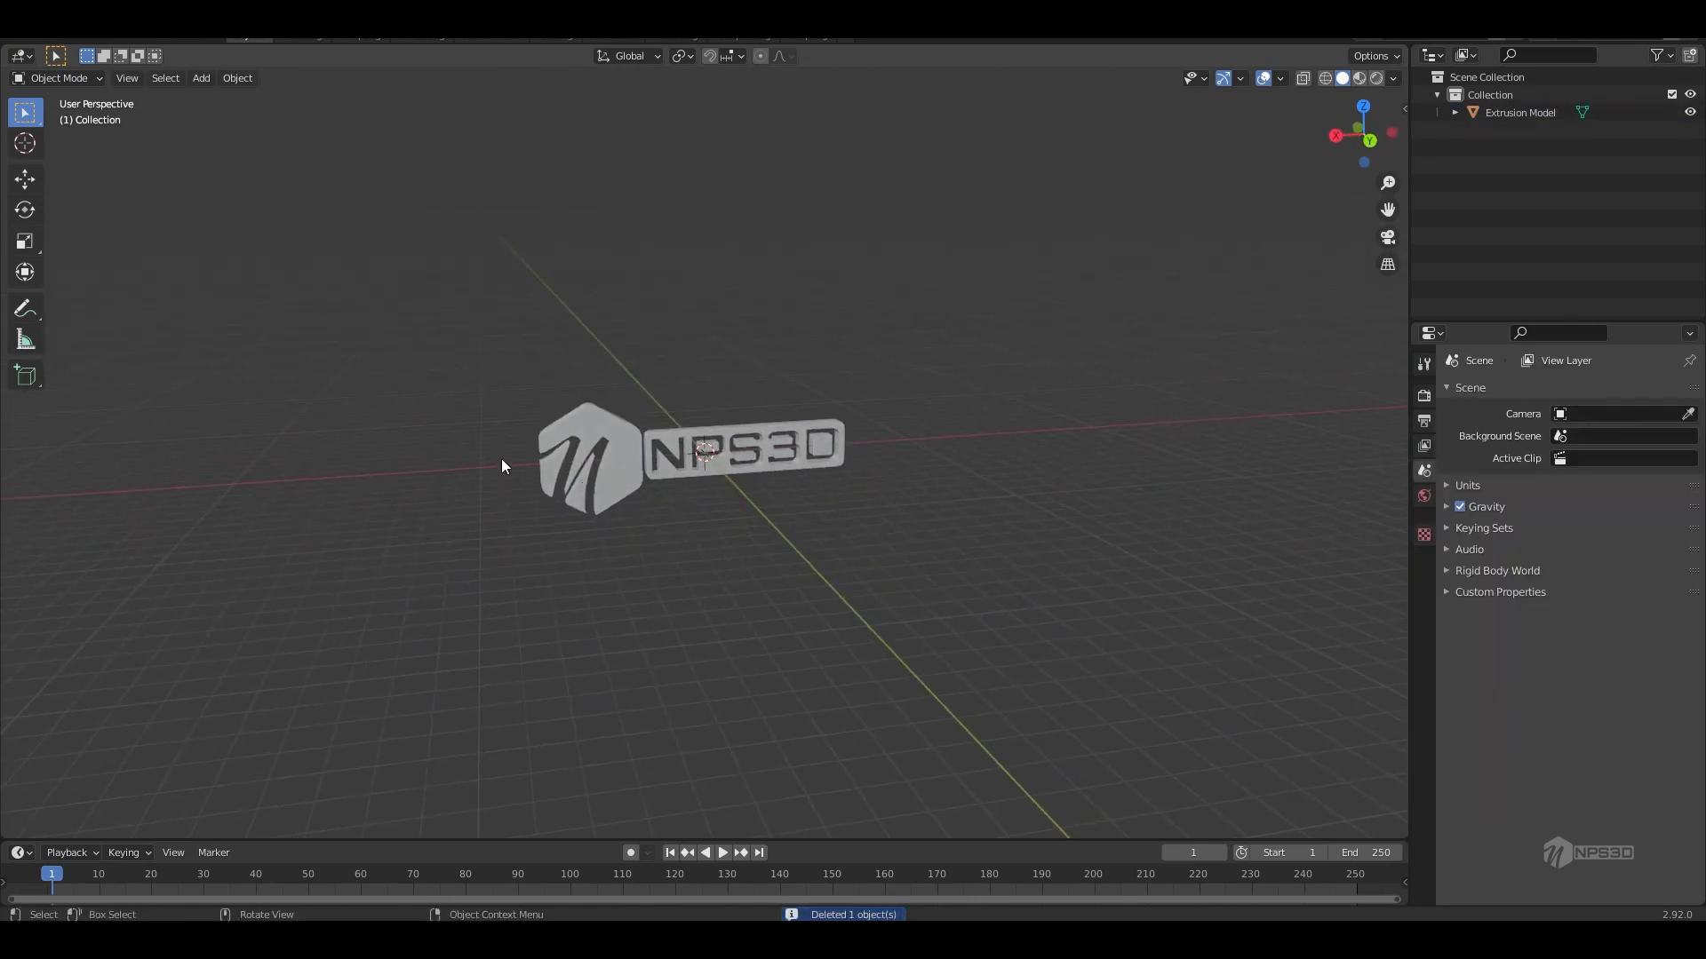
- Examine the scaled logo from different angles and select it
{"action": "middle_click_drag", "start_coordinate": [501, 460], "coordinate": [531, 485]}
{"action": "middle_click_drag", "start_coordinate": [615, 539], "coordinate": [531, 546]}
{"action": "scroll", "coordinate": [584, 561], "scroll_direction": "up", "scroll_amount": 5}
{"action": "scroll", "coordinate": [594, 571], "scroll_direction": "down", "scroll_amount": 5}
{"action": "left_click_drag", "start_coordinate": [430, 396], "coordinate": [590, 480]}
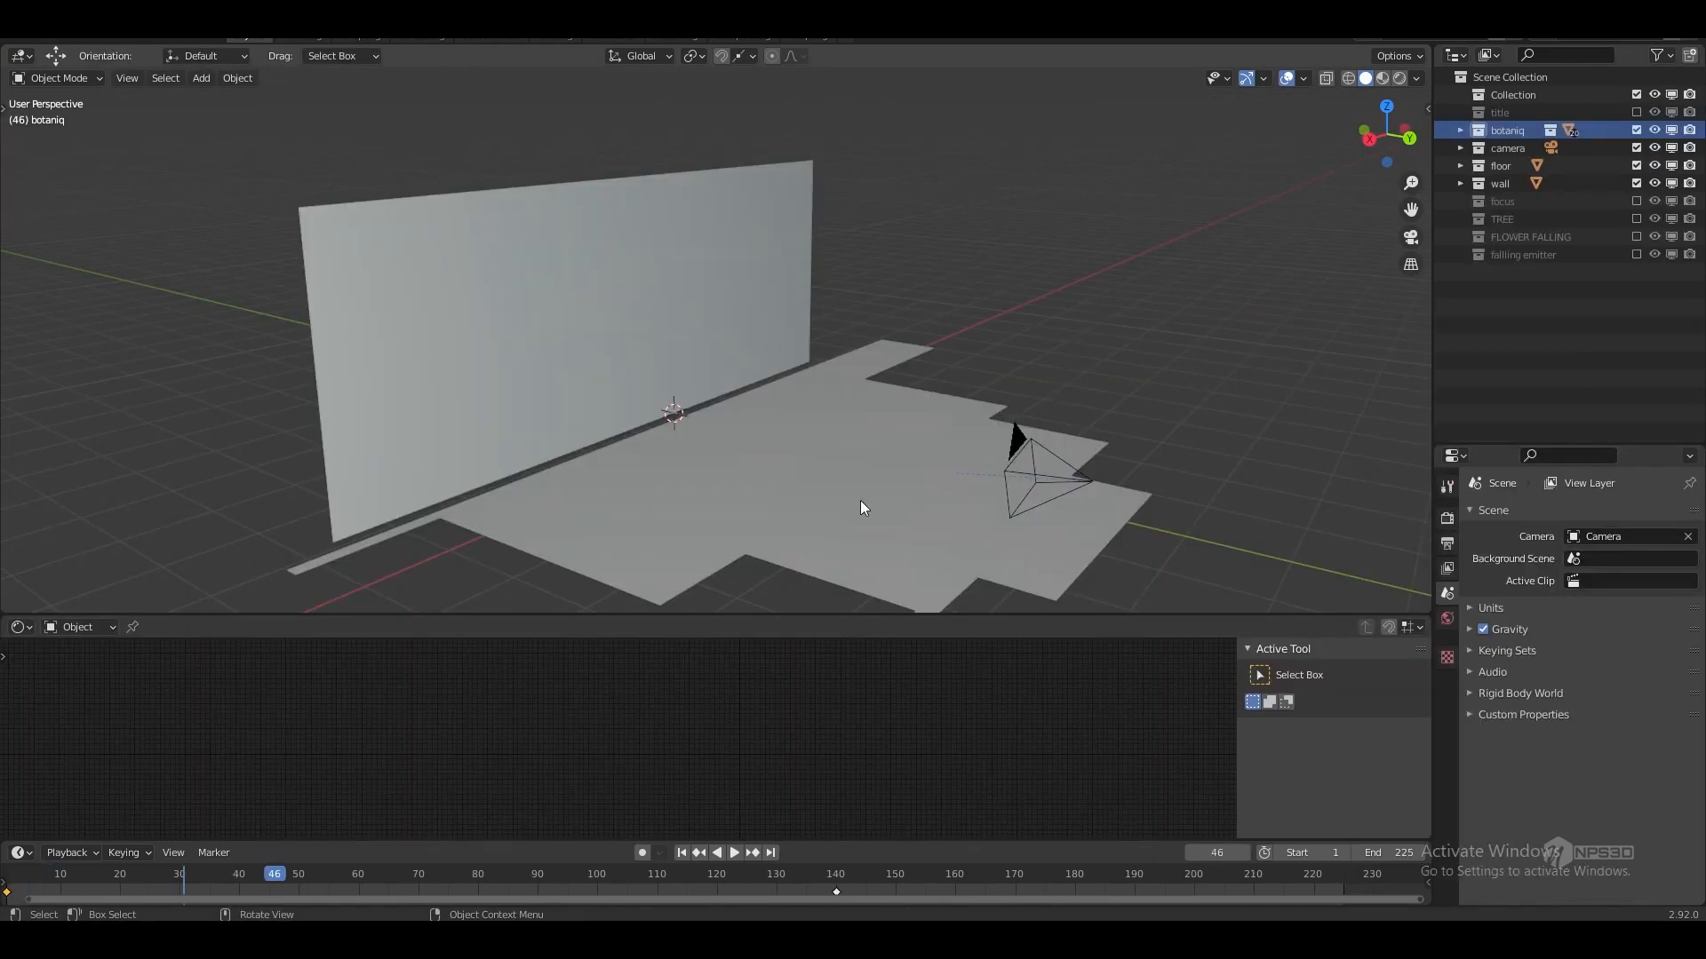
- In the environment scene, select the floor plane and enter Edit Mode on it
{"action": "left_click", "coordinate": [883, 517]}
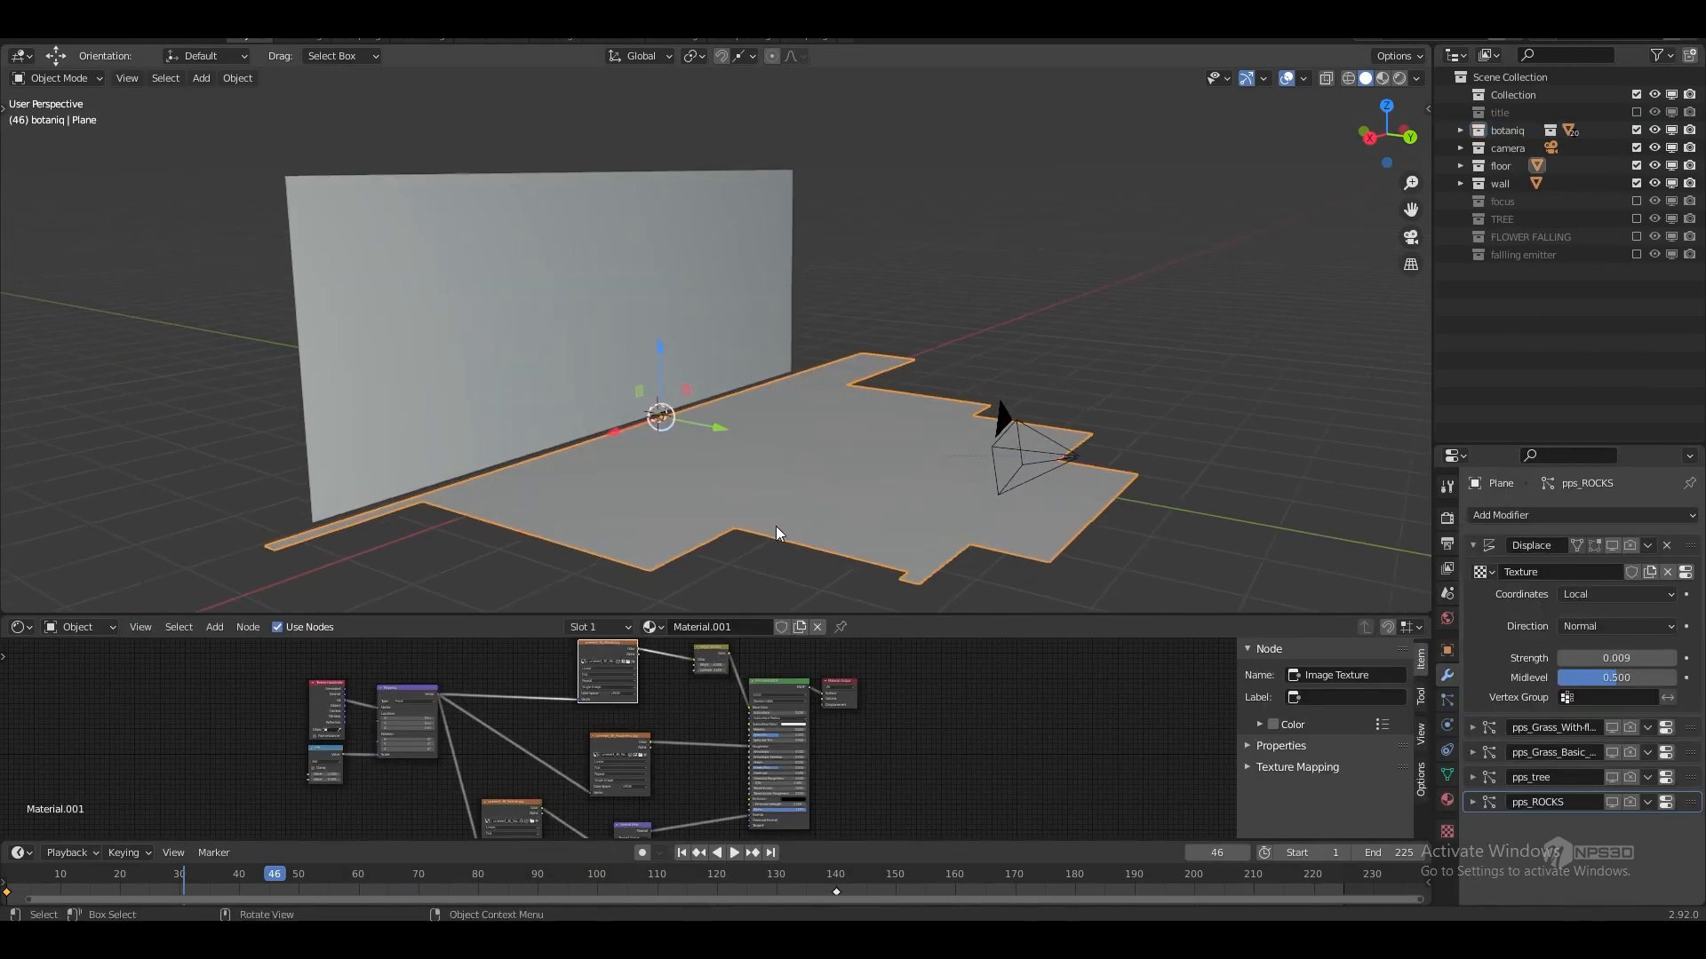
{"action": "mouse_move", "coordinate": [787, 493]}
{"action": "middle_mouse_down"}
{"action": "mouse_move", "coordinate": [811, 495]}
{"action": "mouse_move", "coordinate": [774, 498]}
{"action": "middle_mouse_up"}
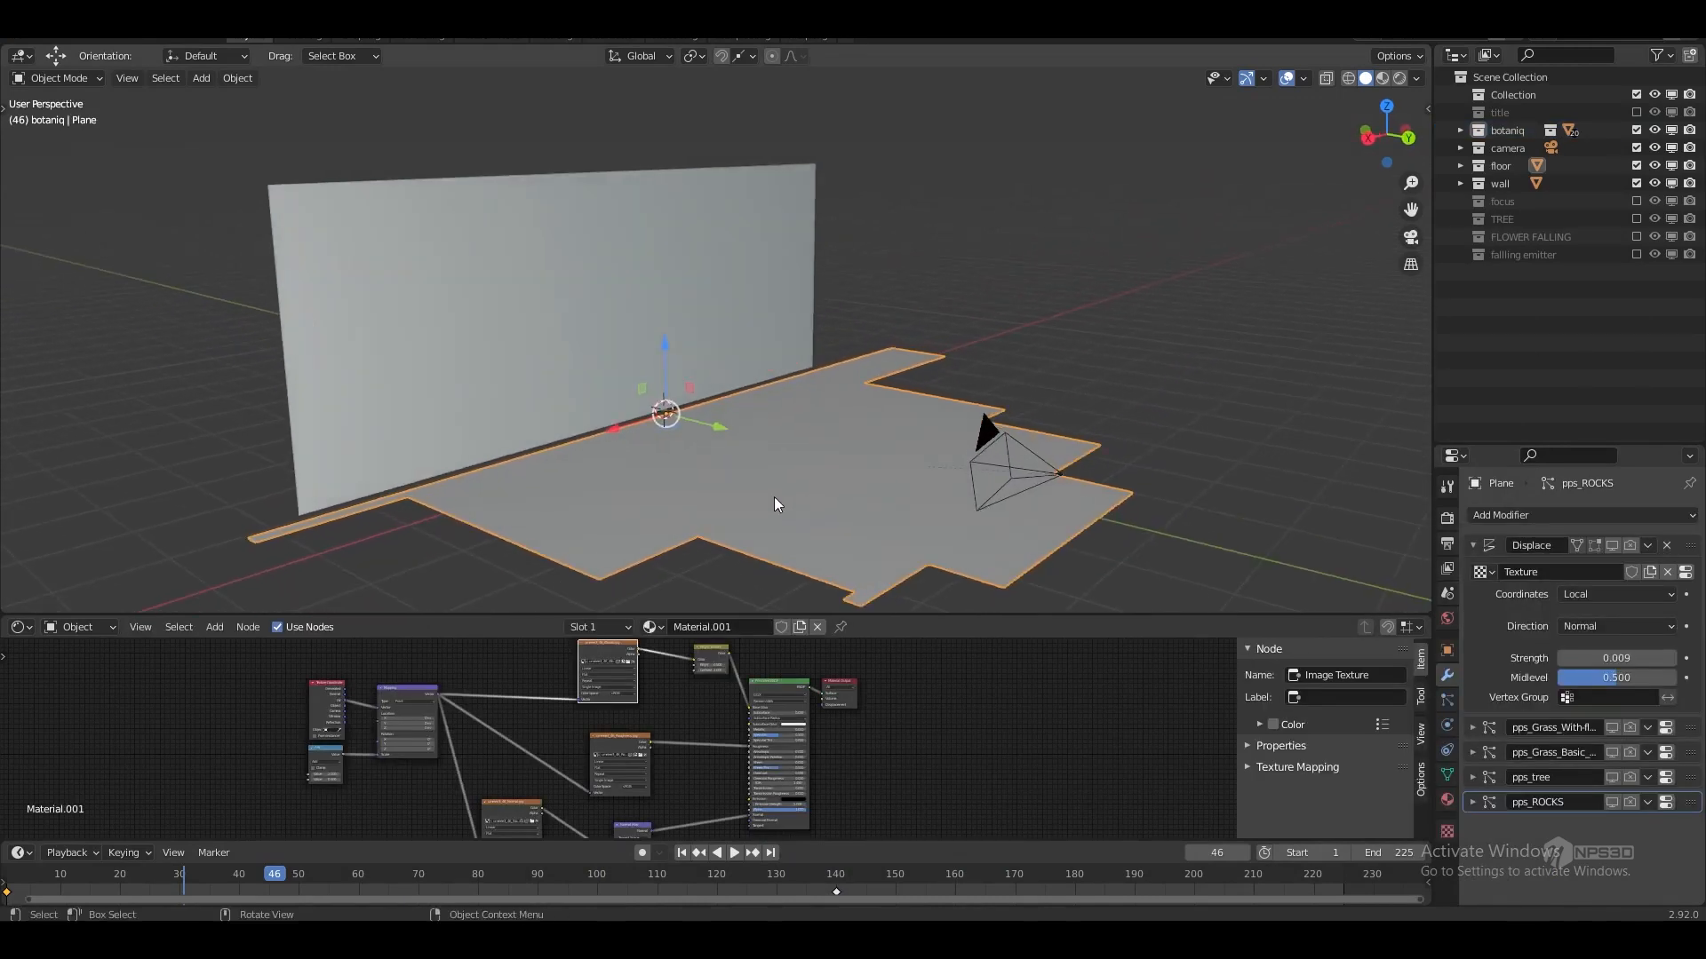
{"action": "middle_click_drag", "start_coordinate": [851, 448], "coordinate": [831, 477], "text": "shift"}
{"action": "key", "text": "Tab"}
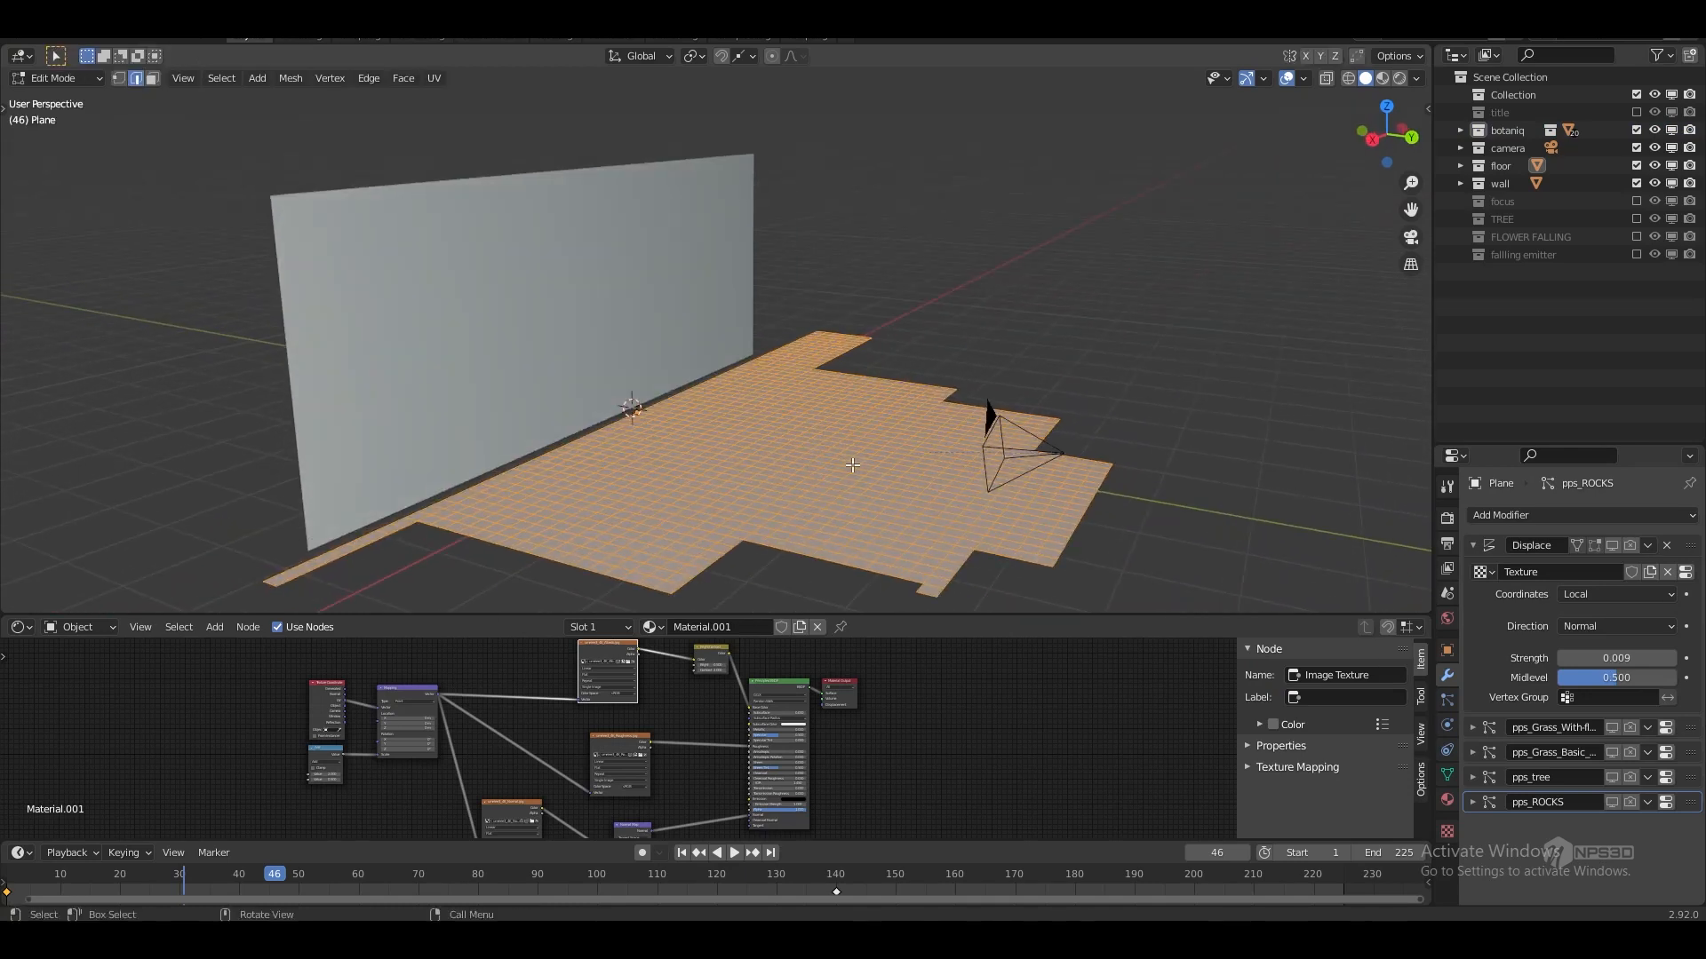
- Try to subdivide the floor plane's mesh
{"action": "right_click", "coordinate": [785, 443]}
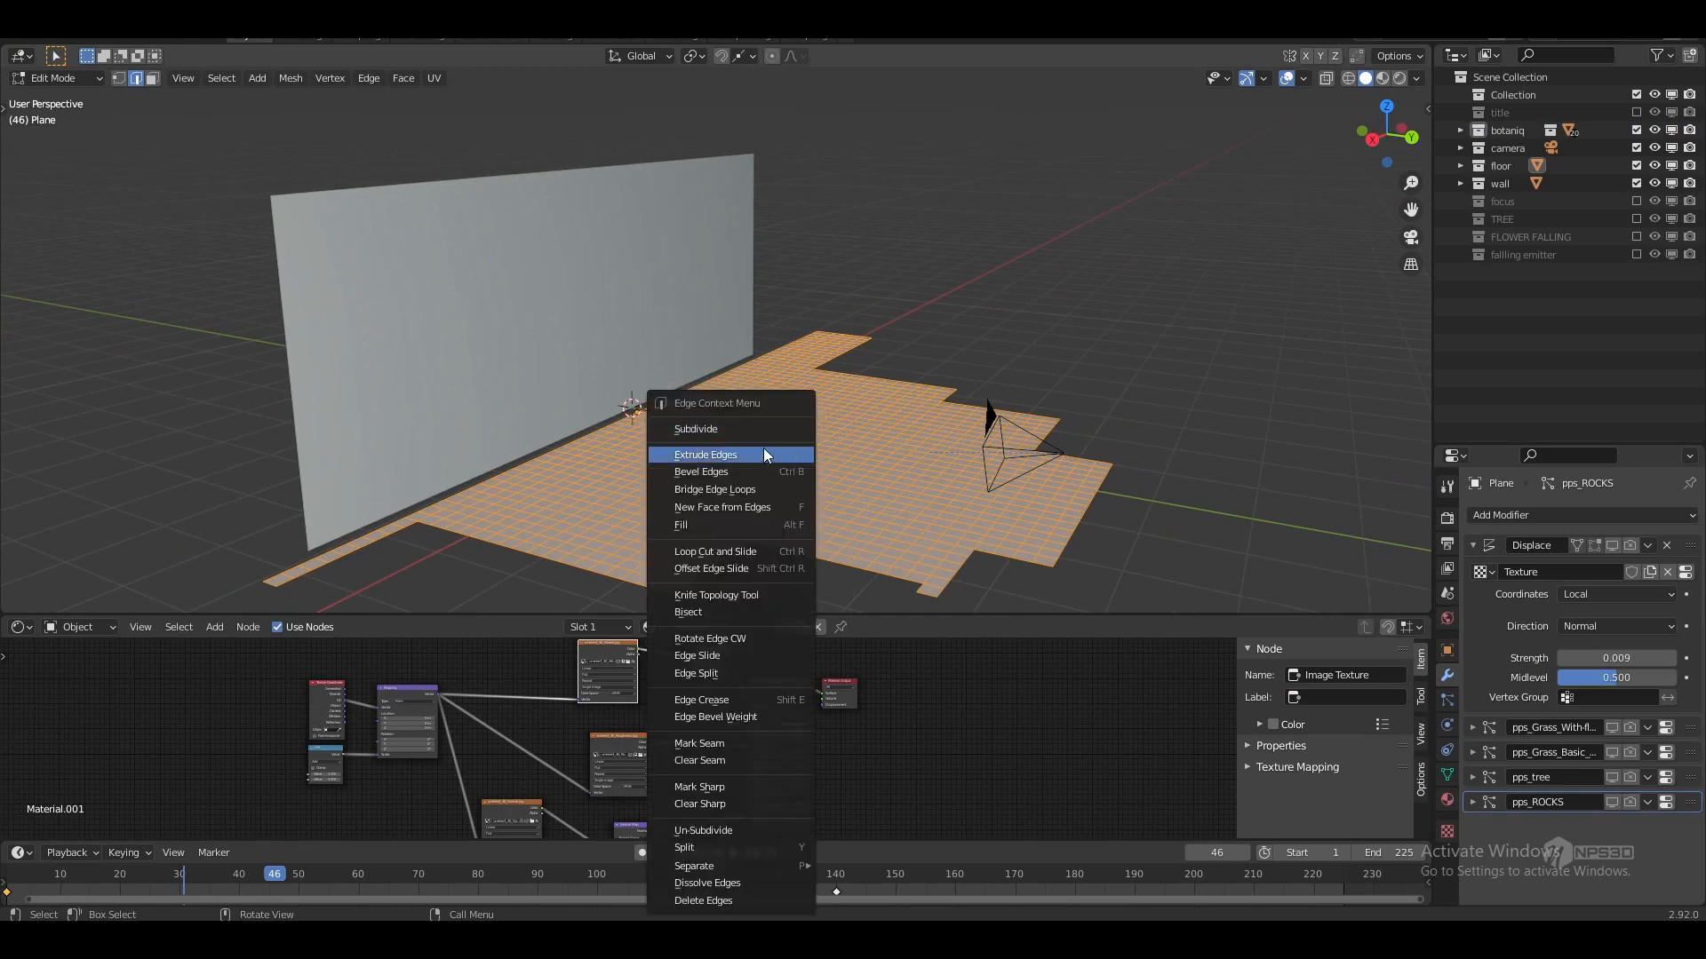
{"action": "left_click", "coordinate": [770, 430]}
{"action": "scroll", "coordinate": [813, 351], "scroll_direction": "up", "scroll_amount": 5}
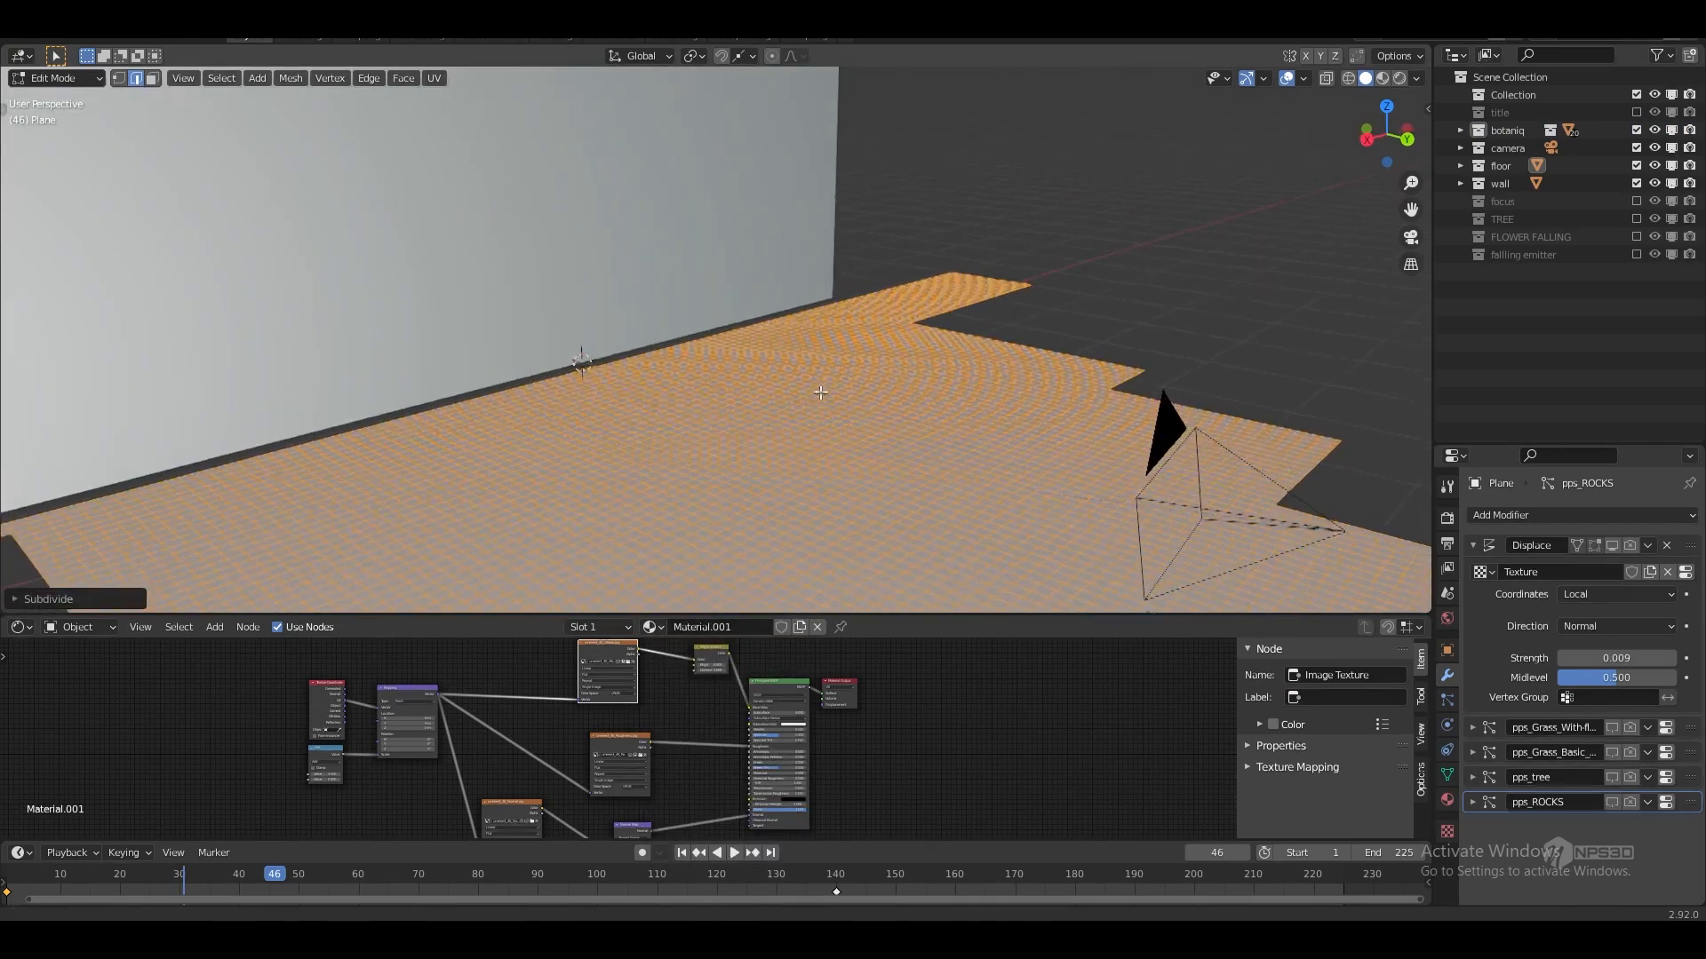
{"action": "scroll", "coordinate": [813, 350], "scroll_direction": "down", "scroll_amount": 5}
{"action": "middle_click_drag", "start_coordinate": [813, 351], "coordinate": [826, 417]}
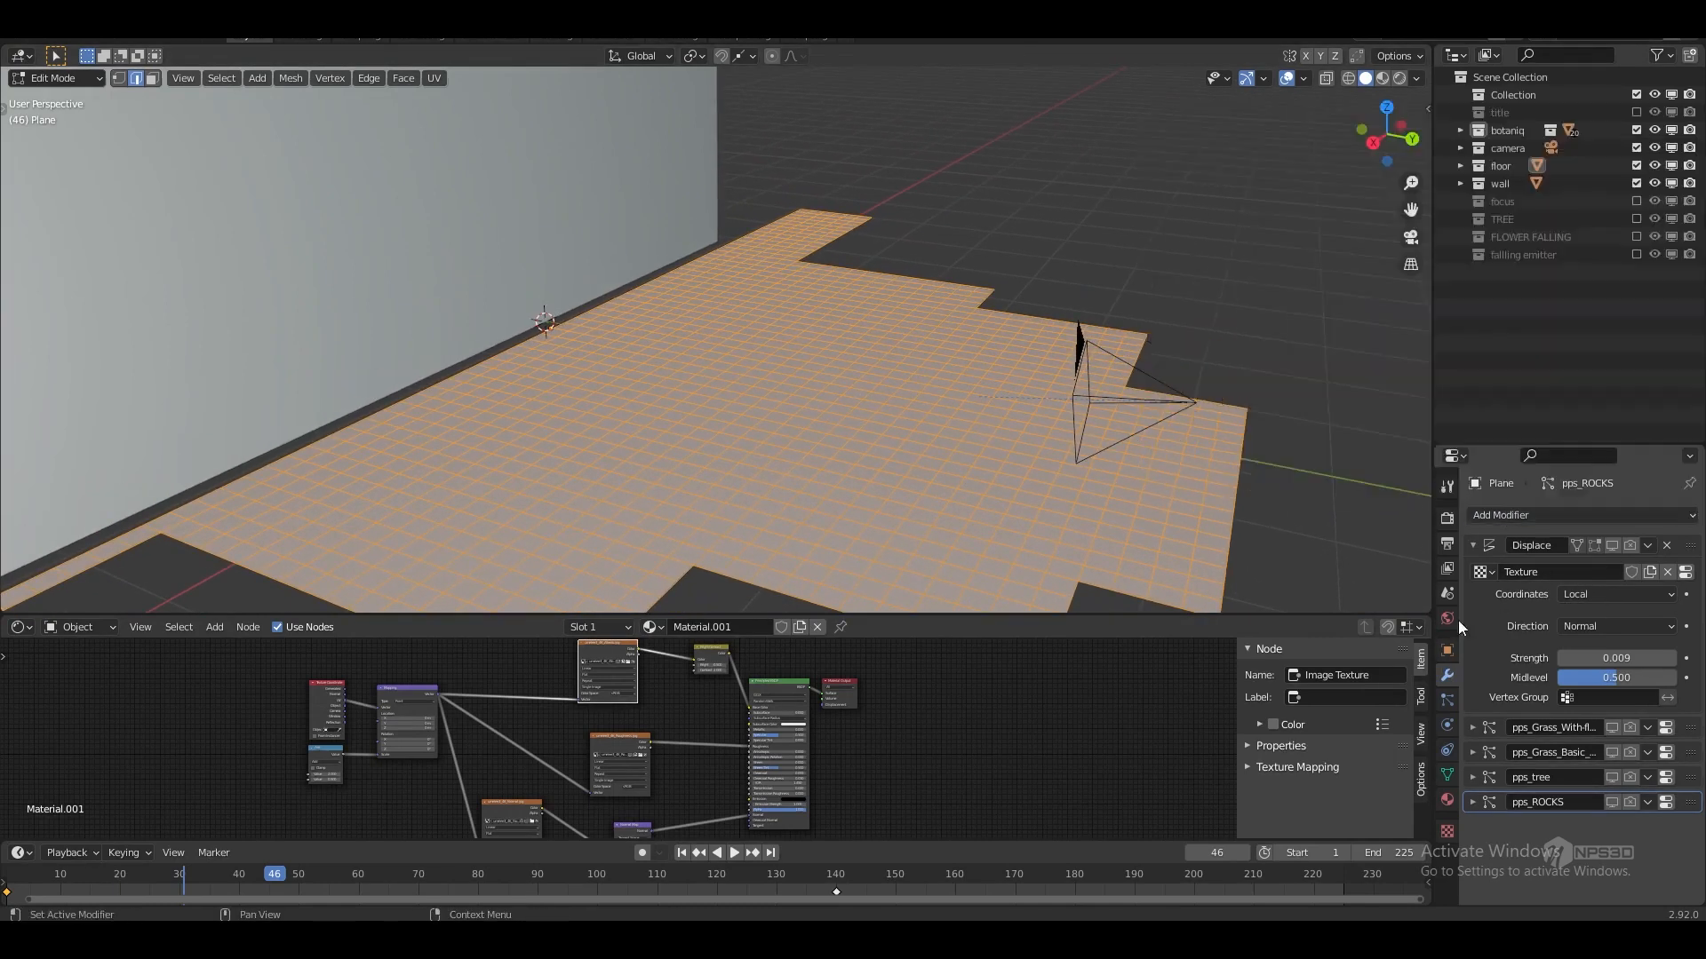
- Find Displace among the available modifiers and open the texture settings of the floor's Displace modifier
{"action": "left_click", "coordinate": [1495, 515]}
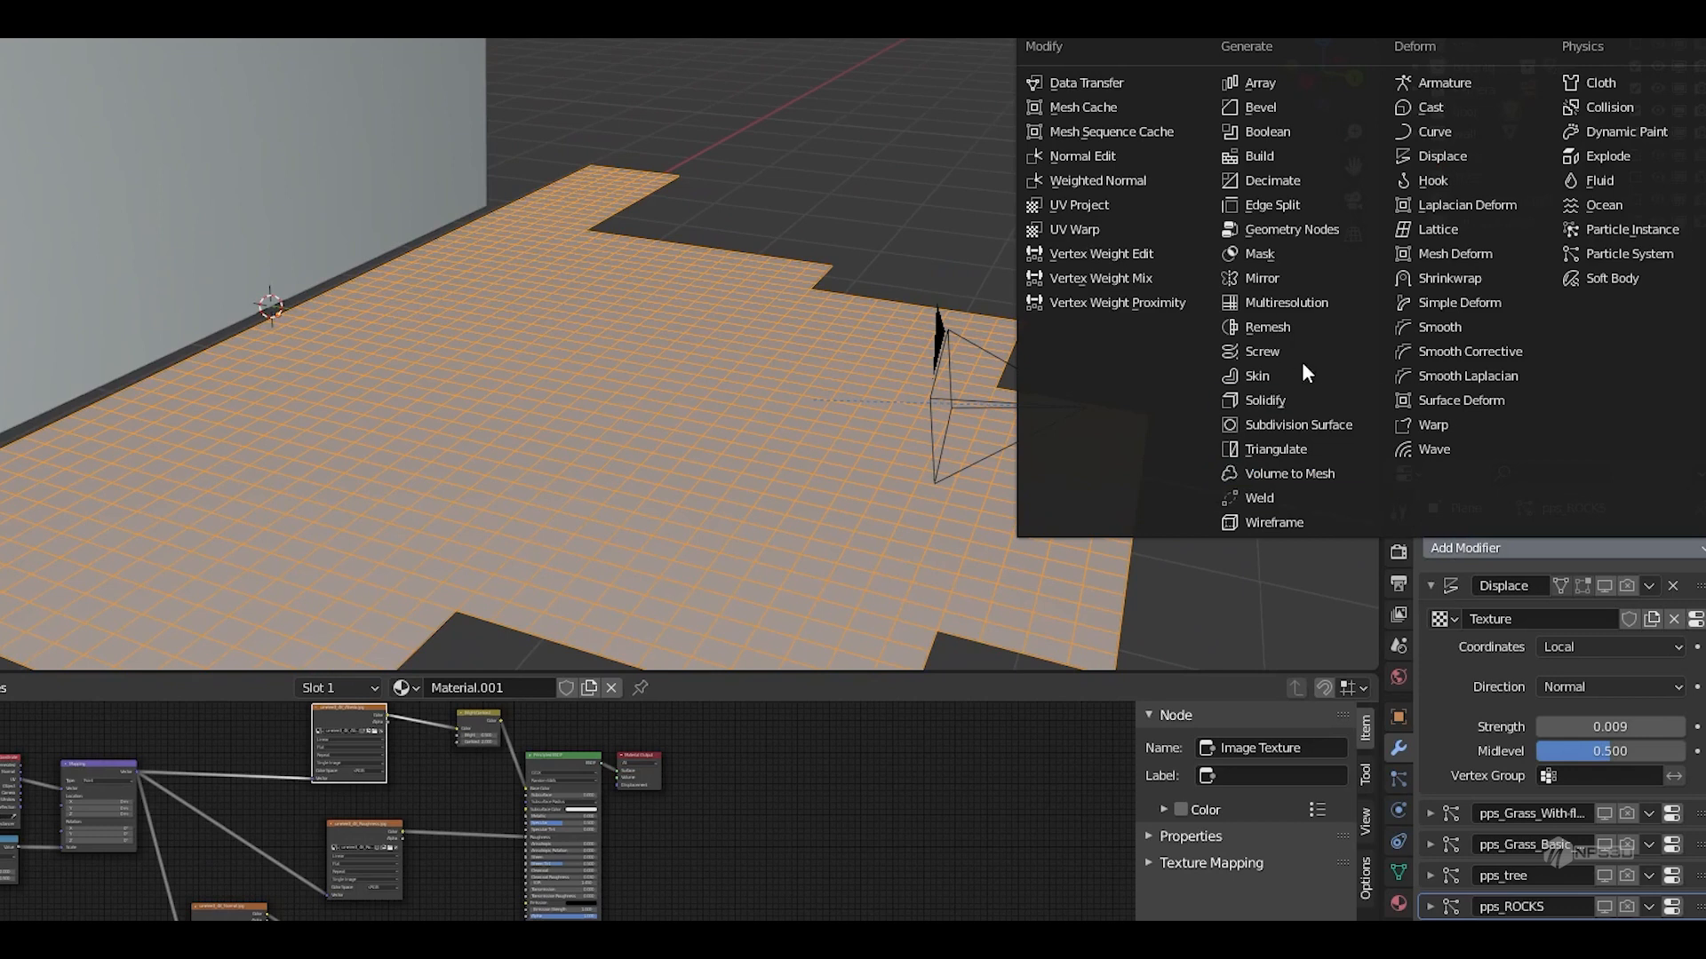
{"action": "left_click", "coordinate": [1437, 157]}
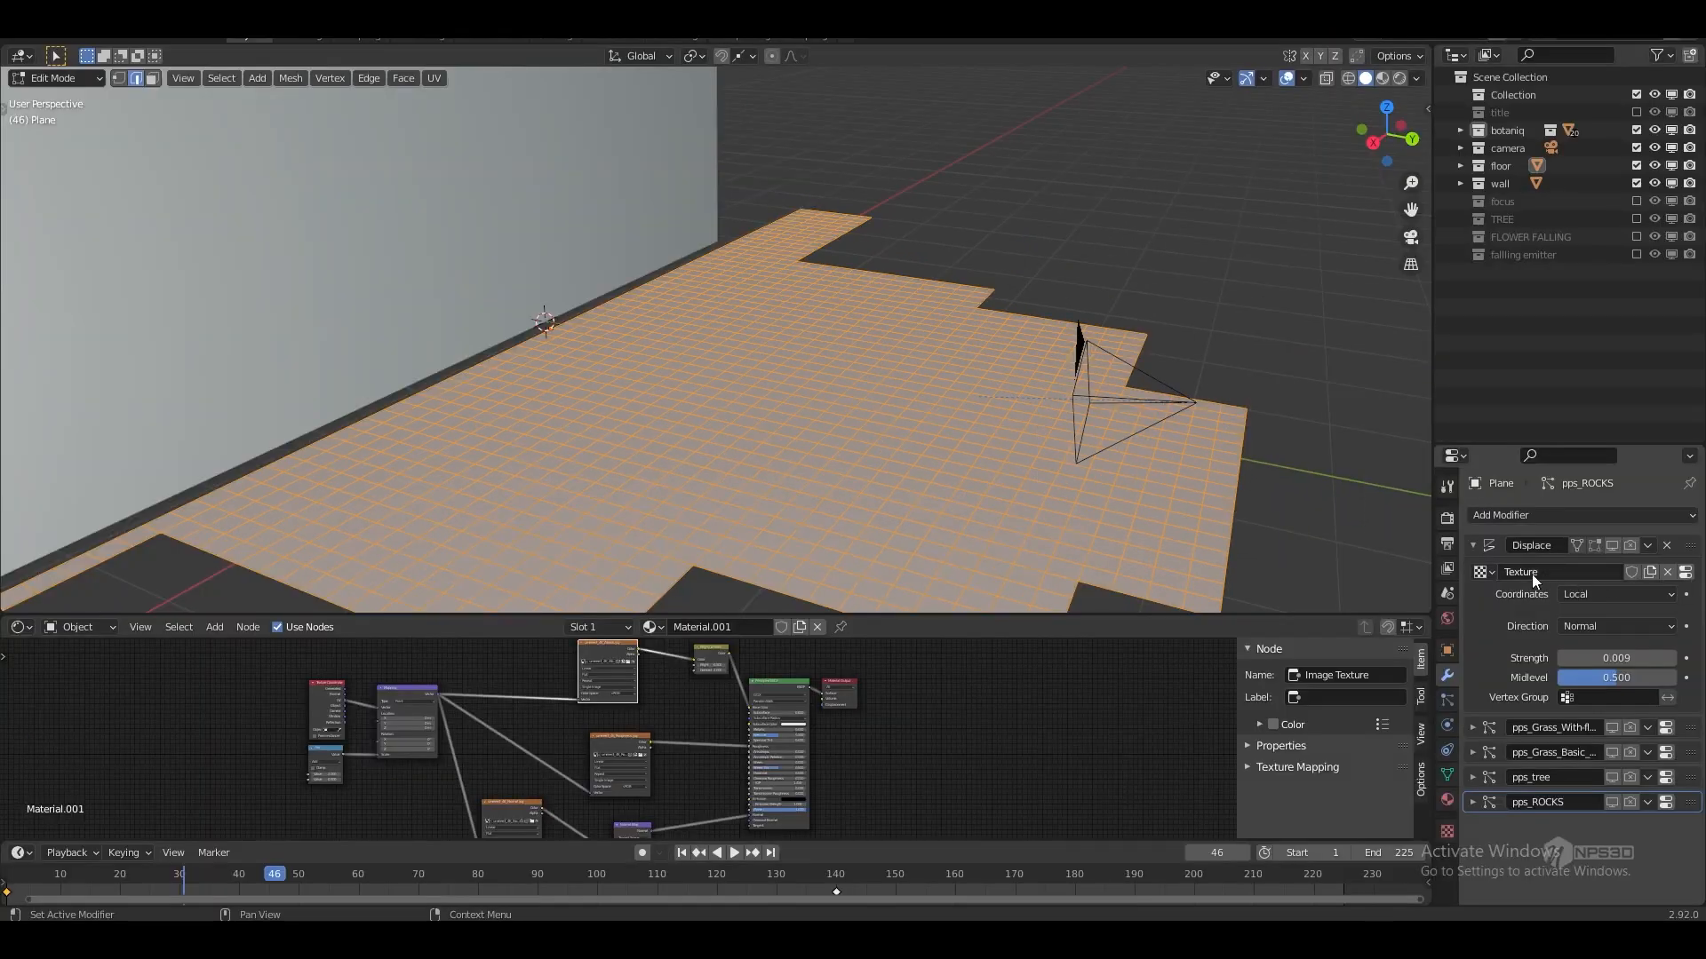
{"action": "left_click", "coordinate": [1695, 620]}
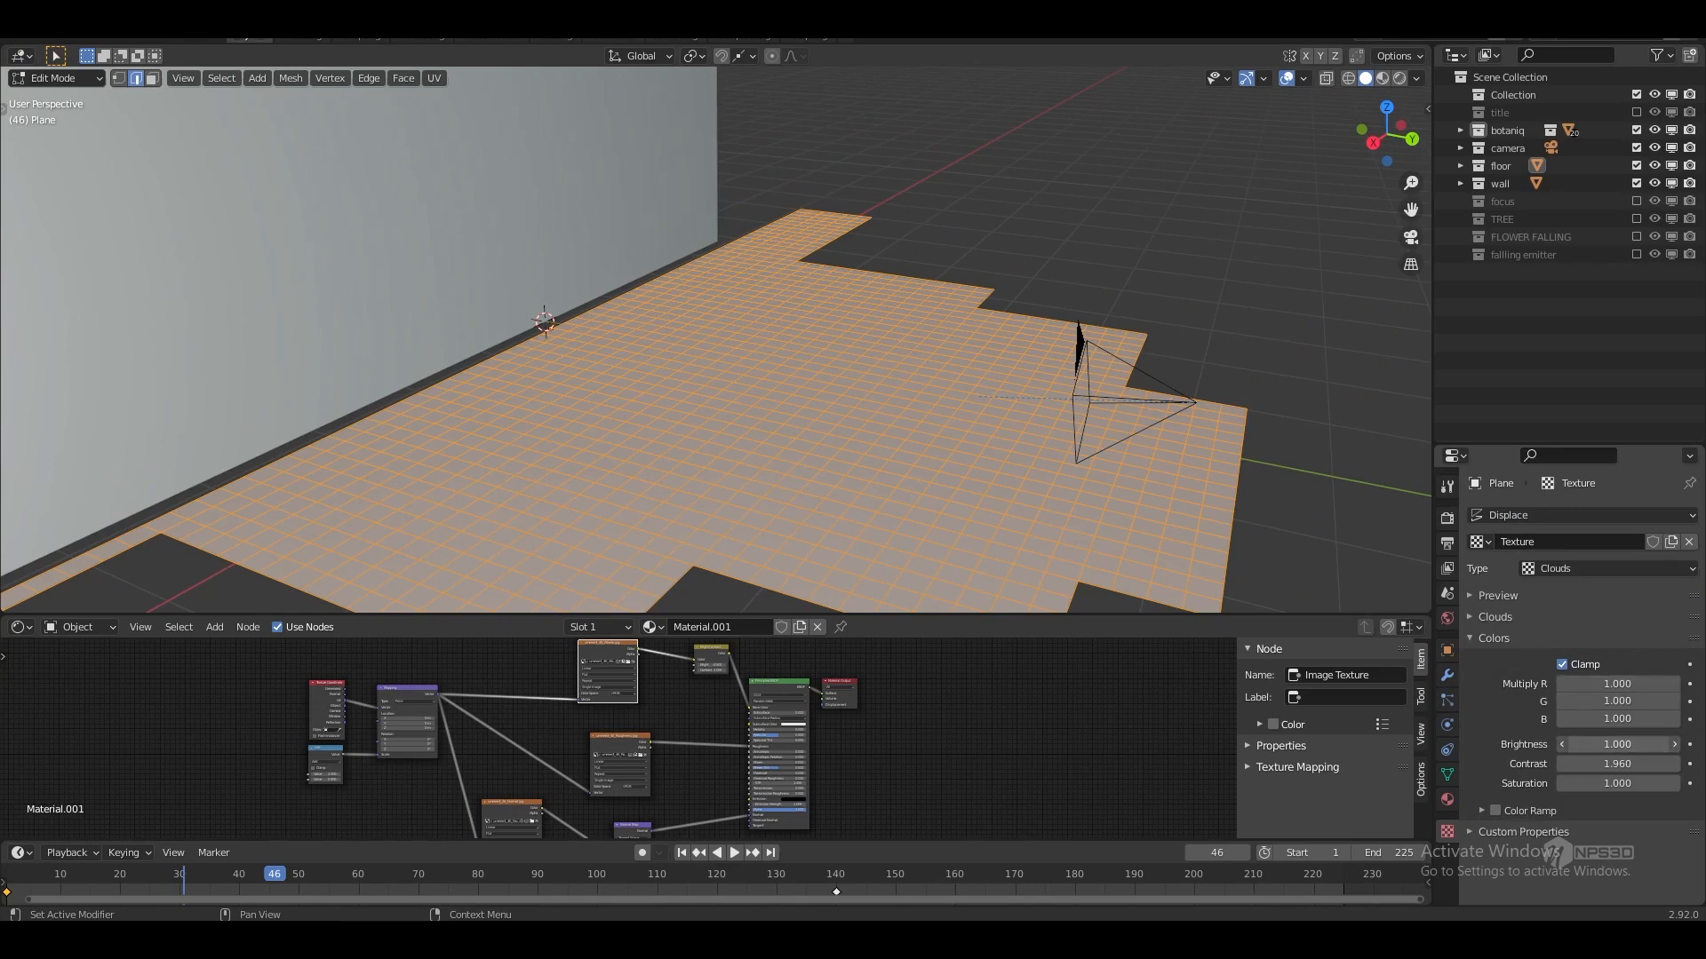
- Enable the floor's Displace modifier for viewport and render, leave Edit Mode and check the displaced surface
{"action": "left_click", "coordinate": [1447, 675]}
{"action": "left_click_drag", "start_coordinate": [1614, 546], "coordinate": [1627, 546]}
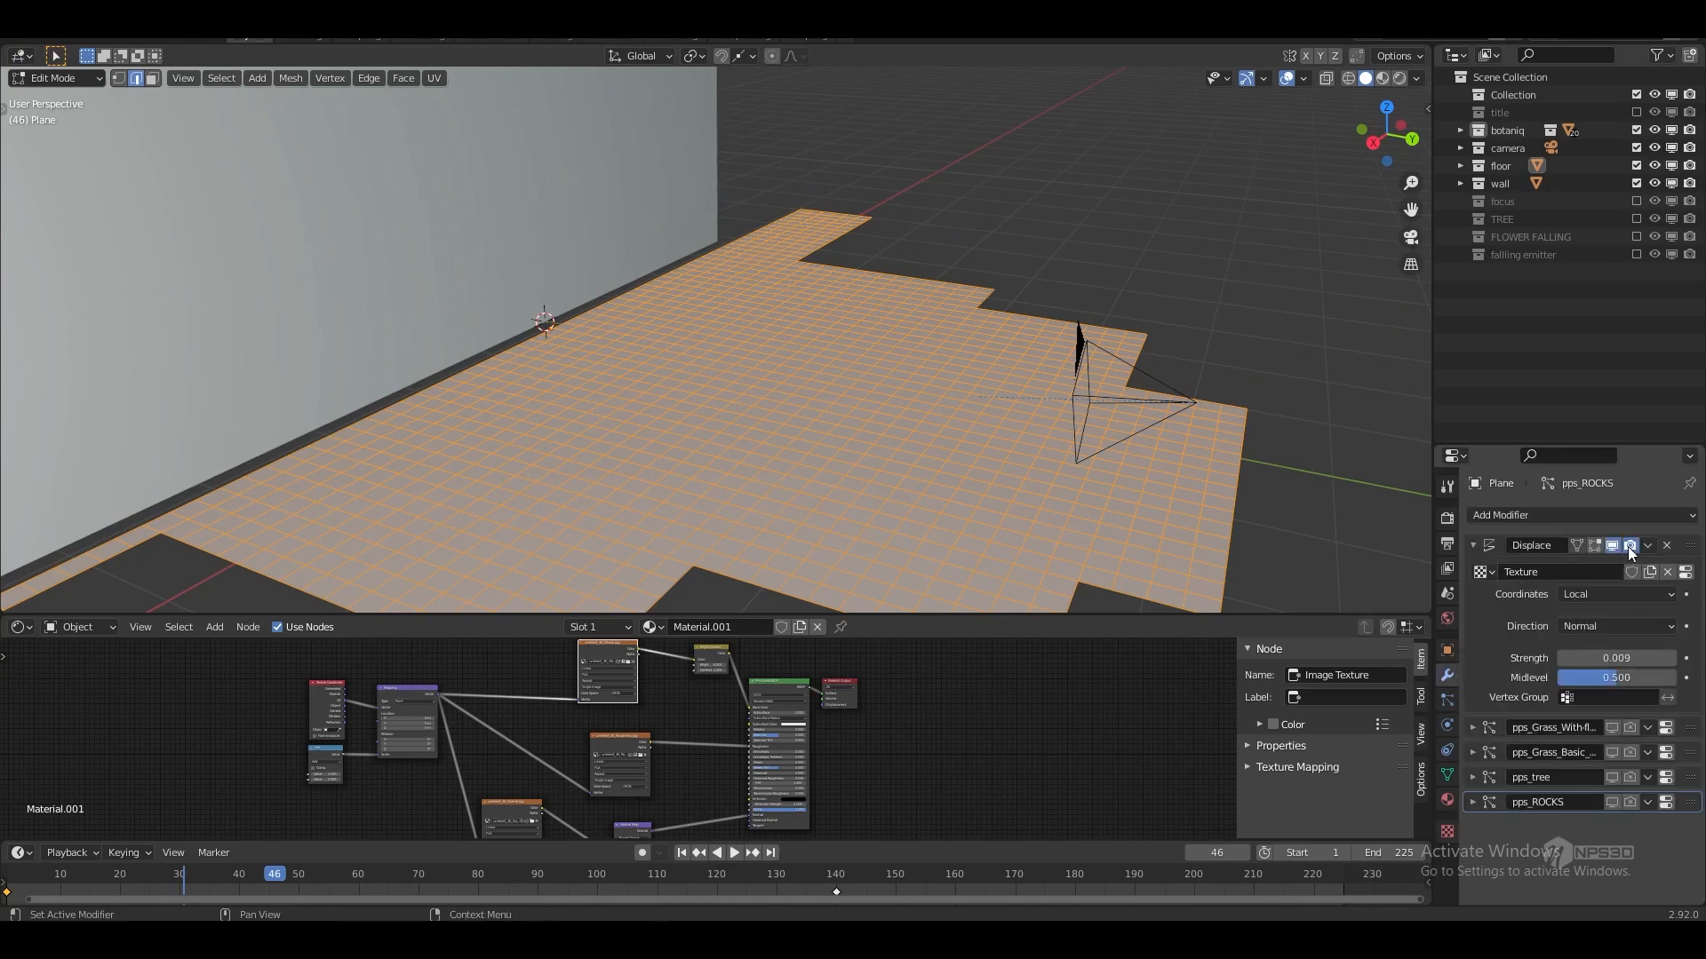
{"action": "key", "text": "Tab"}
{"action": "middle_click_drag", "start_coordinate": [1059, 439], "coordinate": [982, 375]}
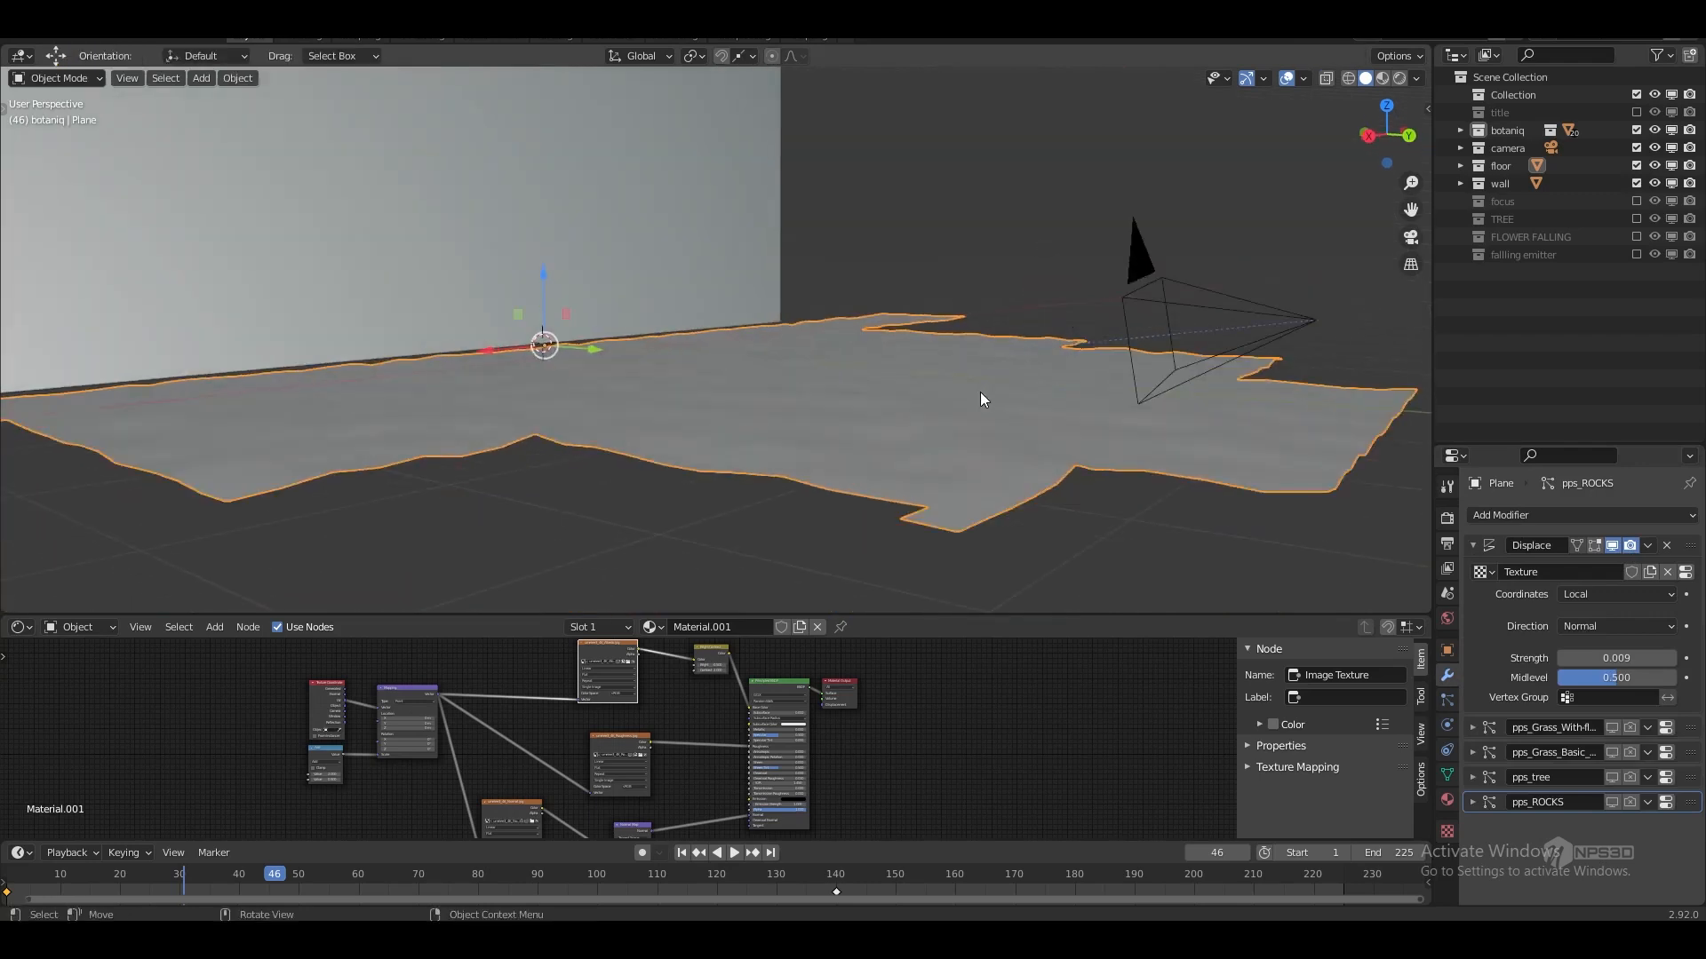
{"action": "scroll", "coordinate": [986, 384], "scroll_direction": "up", "scroll_amount": 2}
{"action": "scroll", "coordinate": [986, 378], "scroll_direction": "up", "scroll_amount": 5}
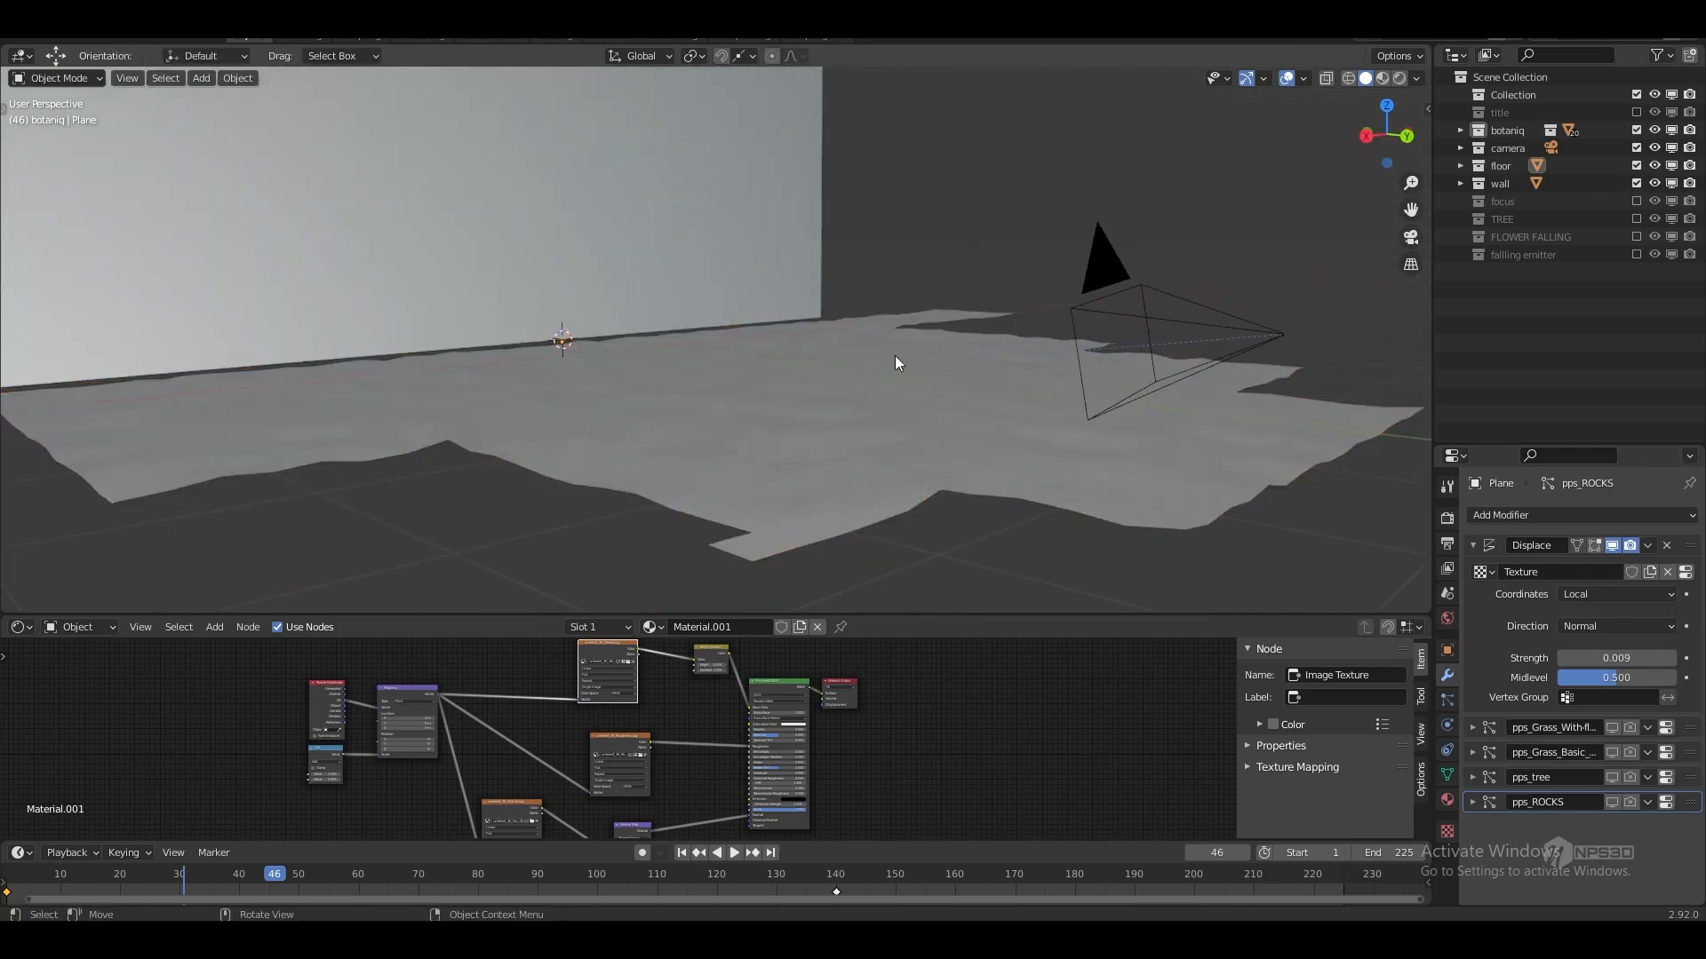
{"action": "scroll", "coordinate": [895, 388], "scroll_direction": "down", "scroll_amount": 7}
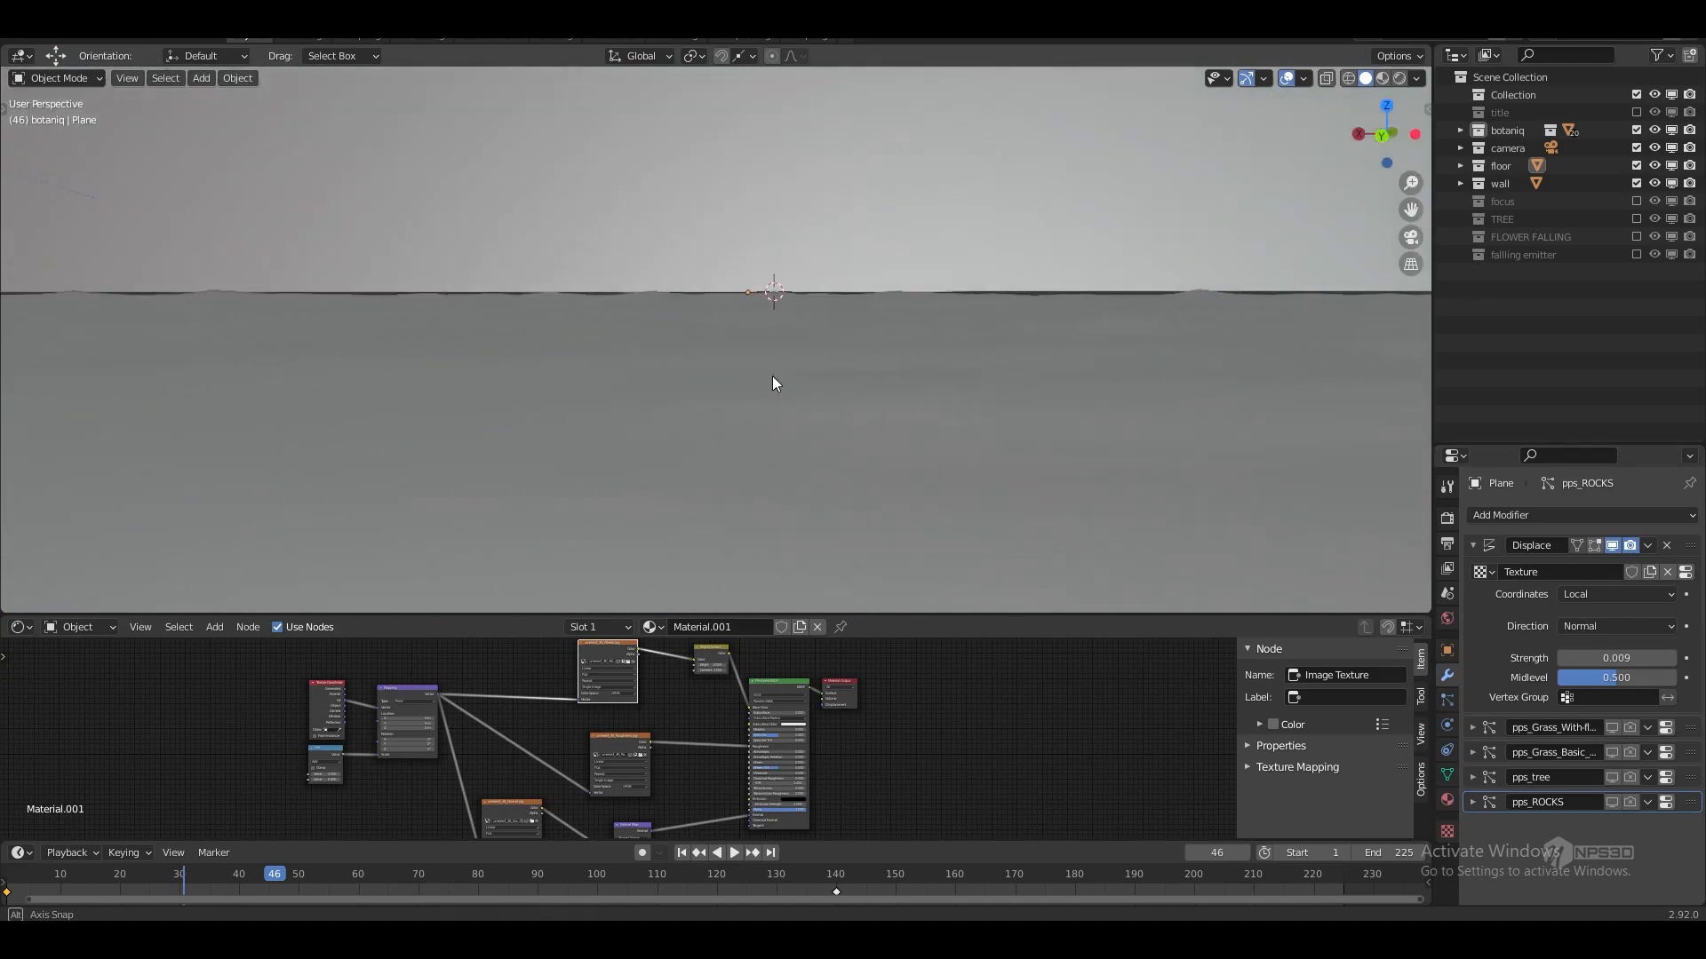
{"action": "middle_click_drag", "start_coordinate": [865, 395], "coordinate": [1005, 408]}
- Select the wall plane and the floor plane in turn to view their materials
{"action": "left_click", "coordinate": [810, 318]}
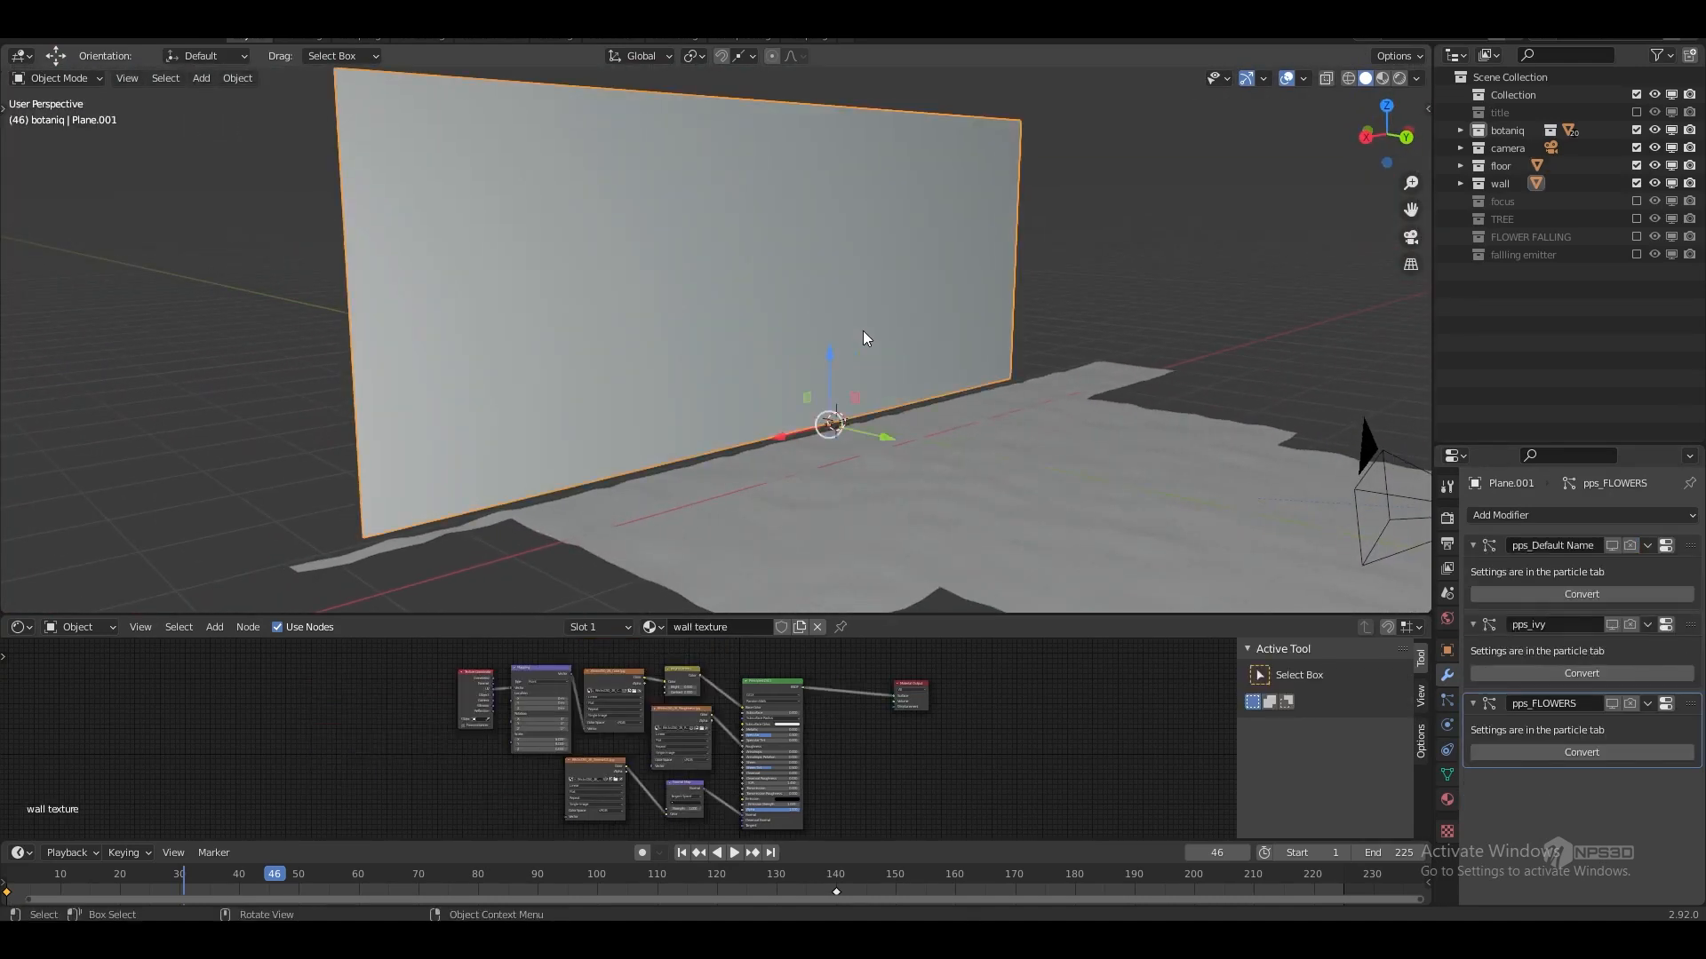
{"action": "middle_click_drag", "start_coordinate": [937, 368], "coordinate": [812, 407]}
{"action": "left_click", "coordinate": [881, 428]}
{"action": "left_click", "coordinate": [704, 317]}
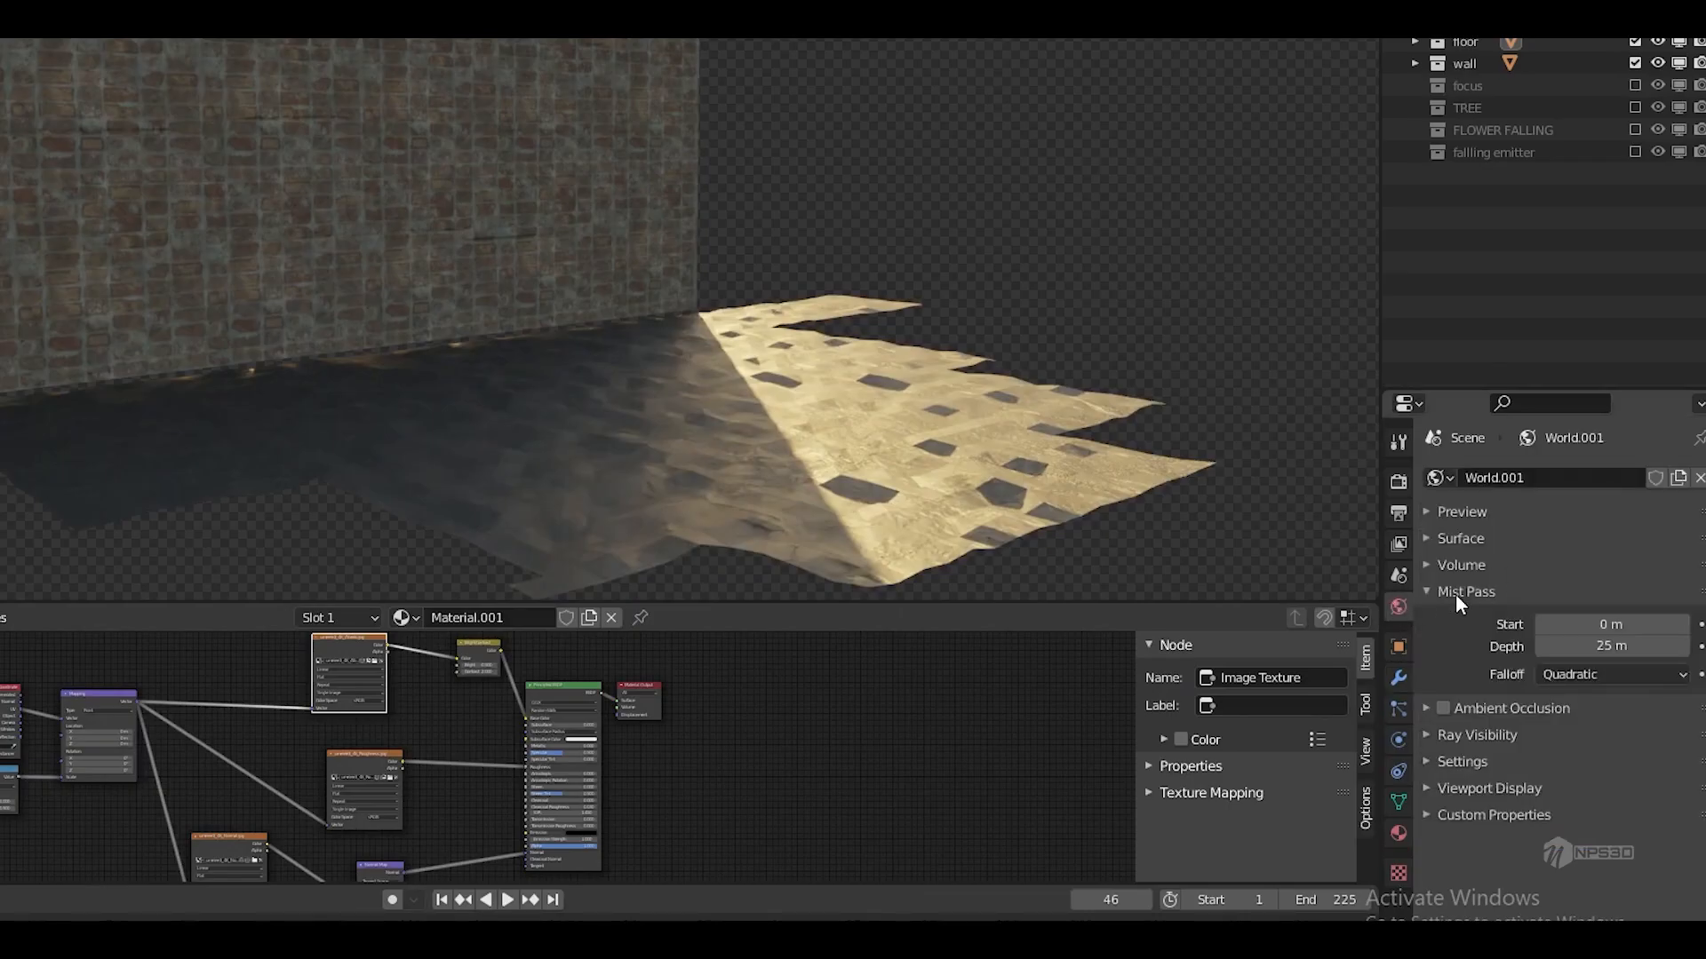
- Expand the Preview and Surface settings of the scene's world
{"action": "left_click", "coordinate": [1462, 513]}
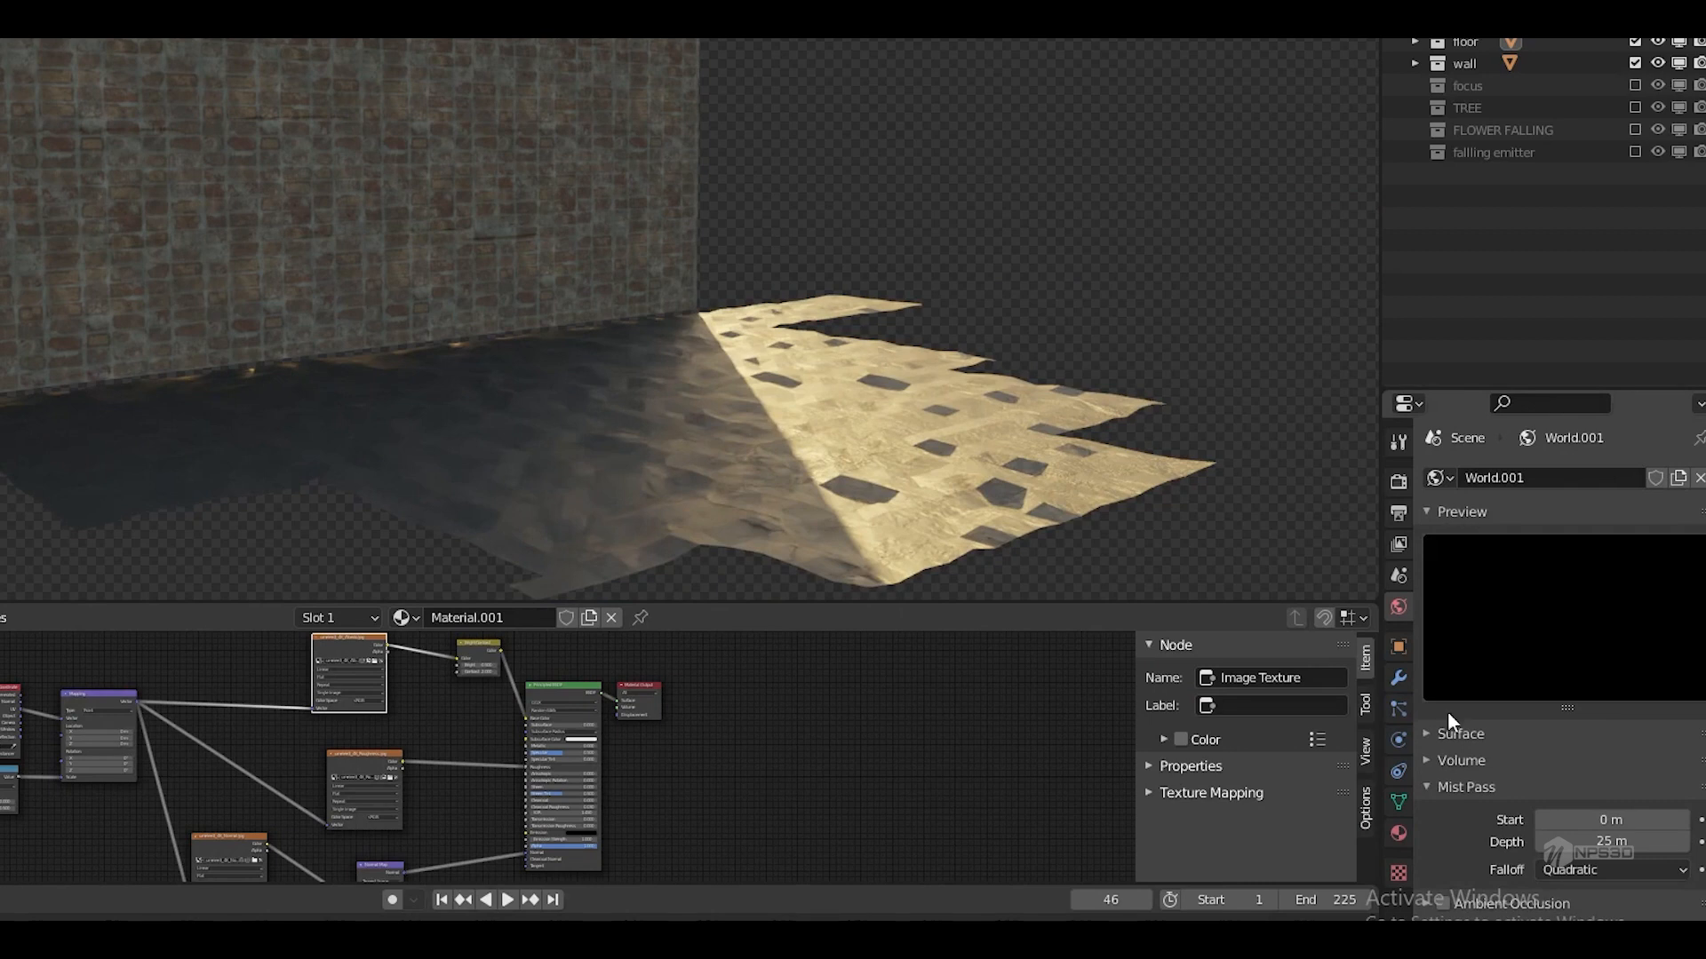
{"action": "left_click", "coordinate": [1458, 734]}
{"action": "scroll", "coordinate": [1452, 751], "scroll_direction": "down", "scroll_amount": 4}
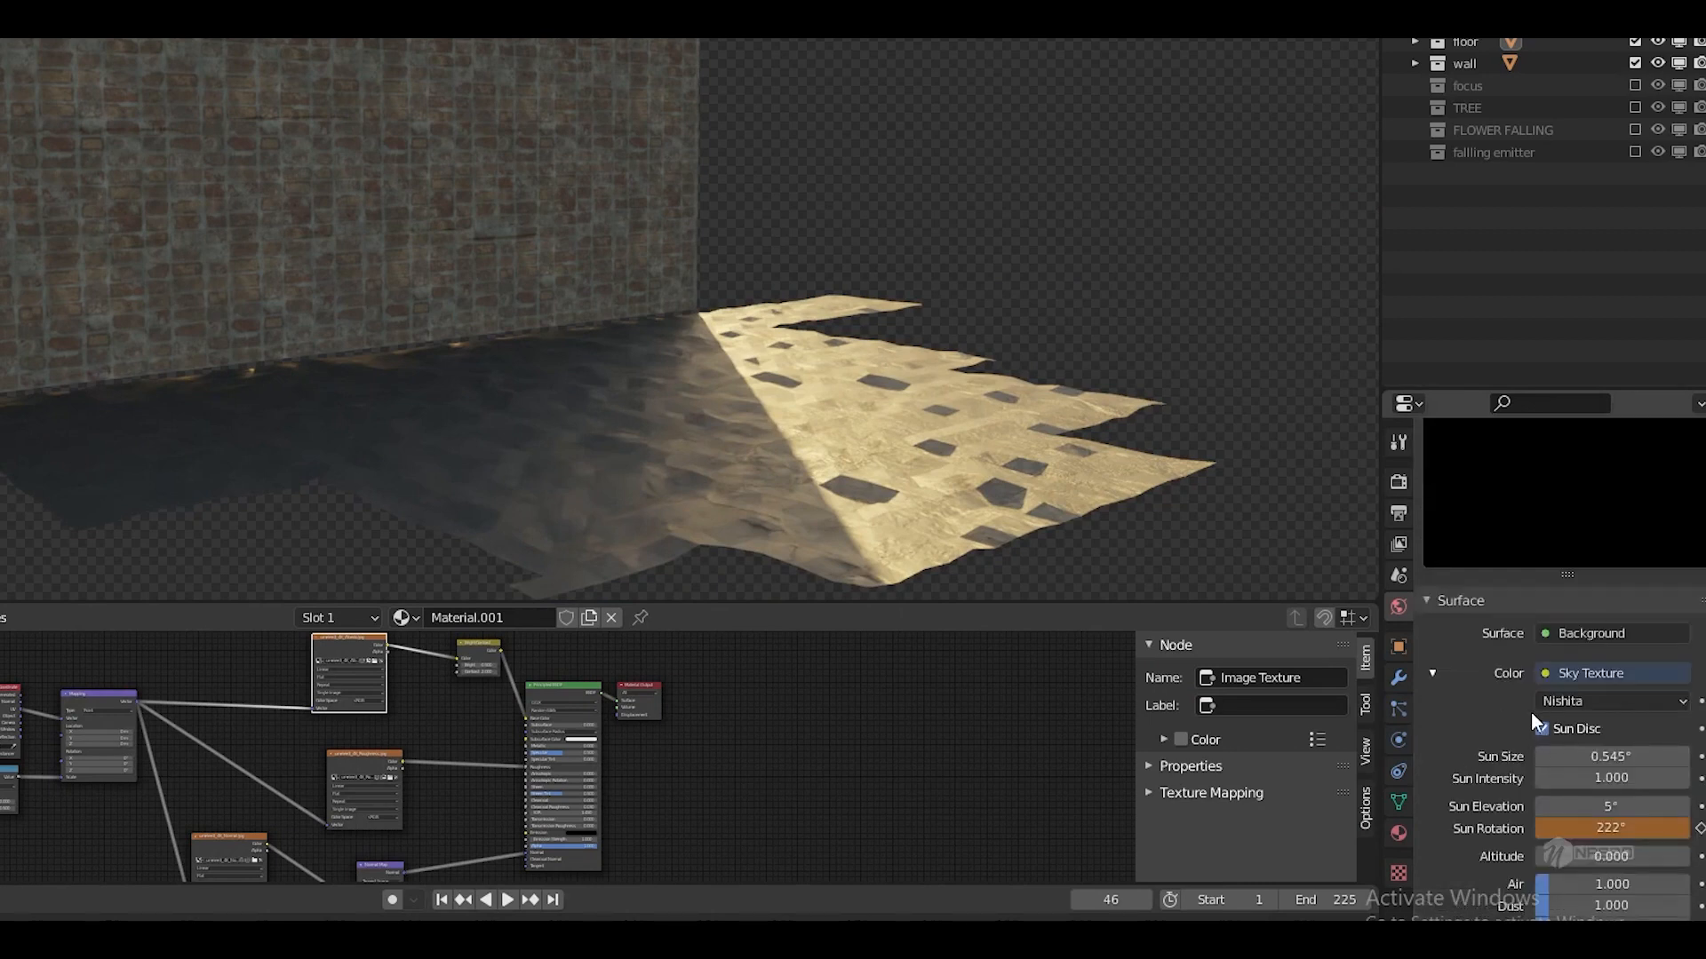
- Set the Sky Texture's sun elevation to 15° and check the lighting on the wall and floor
{"action": "left_click", "coordinate": [1575, 804]}
{"action": "type", "text": "15"}
{"action": "key", "text": "Return"}
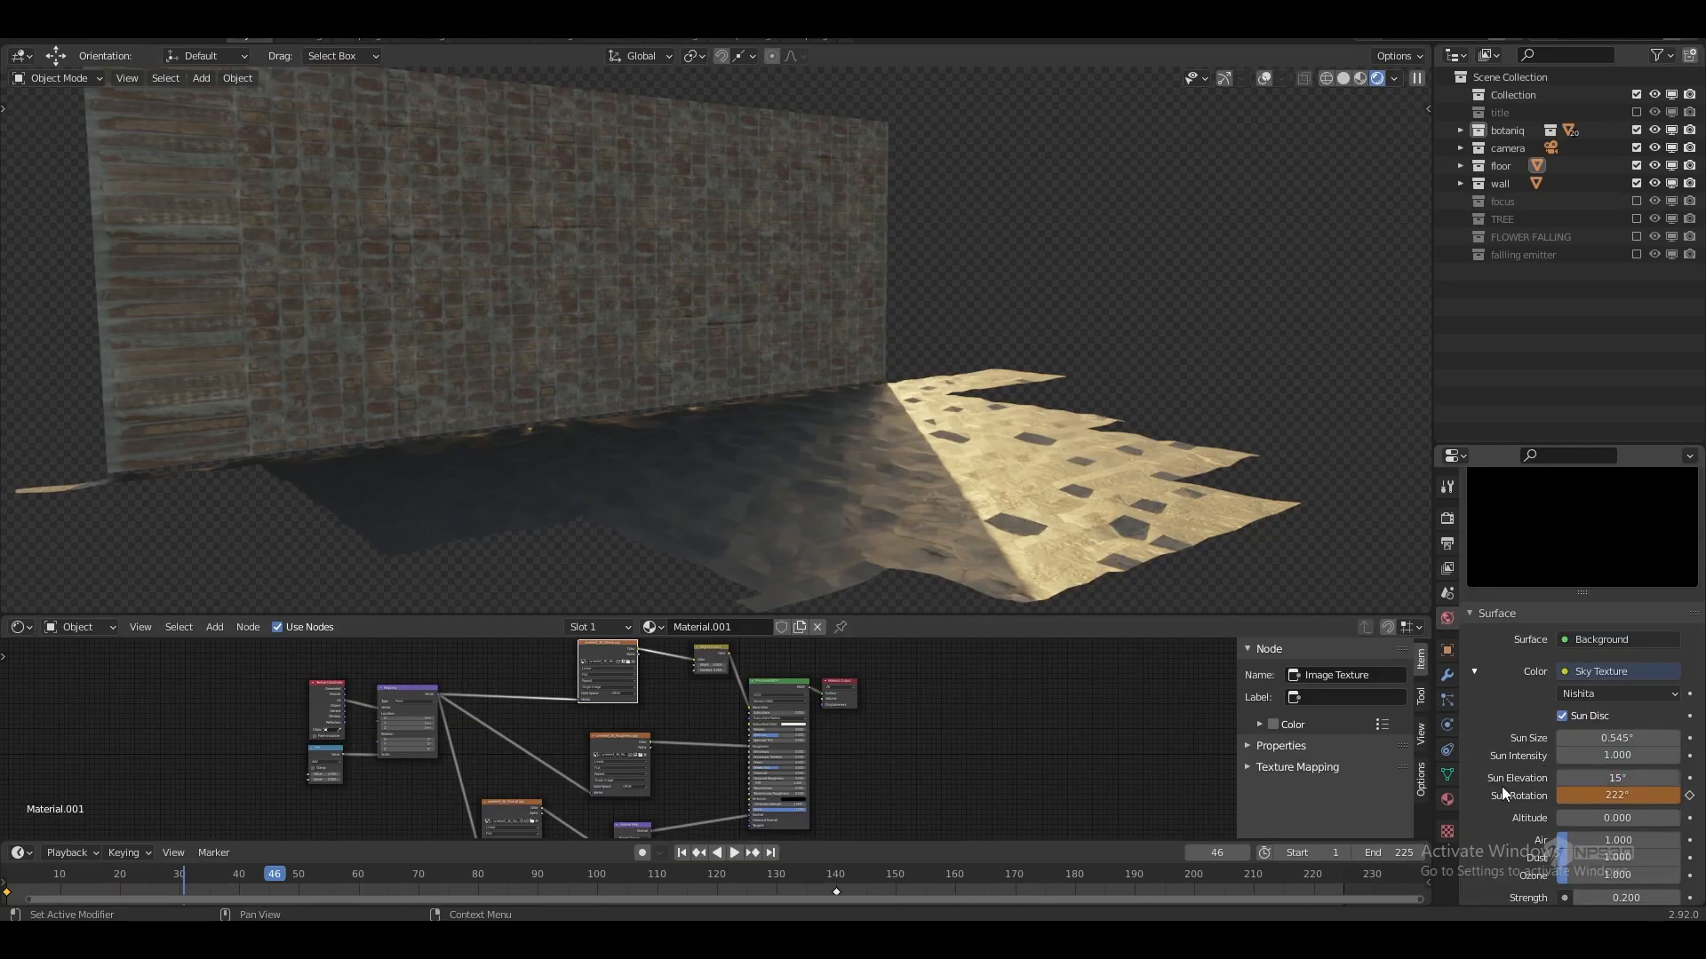
{"action": "scroll", "coordinate": [1090, 564], "scroll_direction": "up", "scroll_amount": 2}
{"action": "middle_click_drag", "start_coordinate": [1090, 563], "coordinate": [1084, 547]}
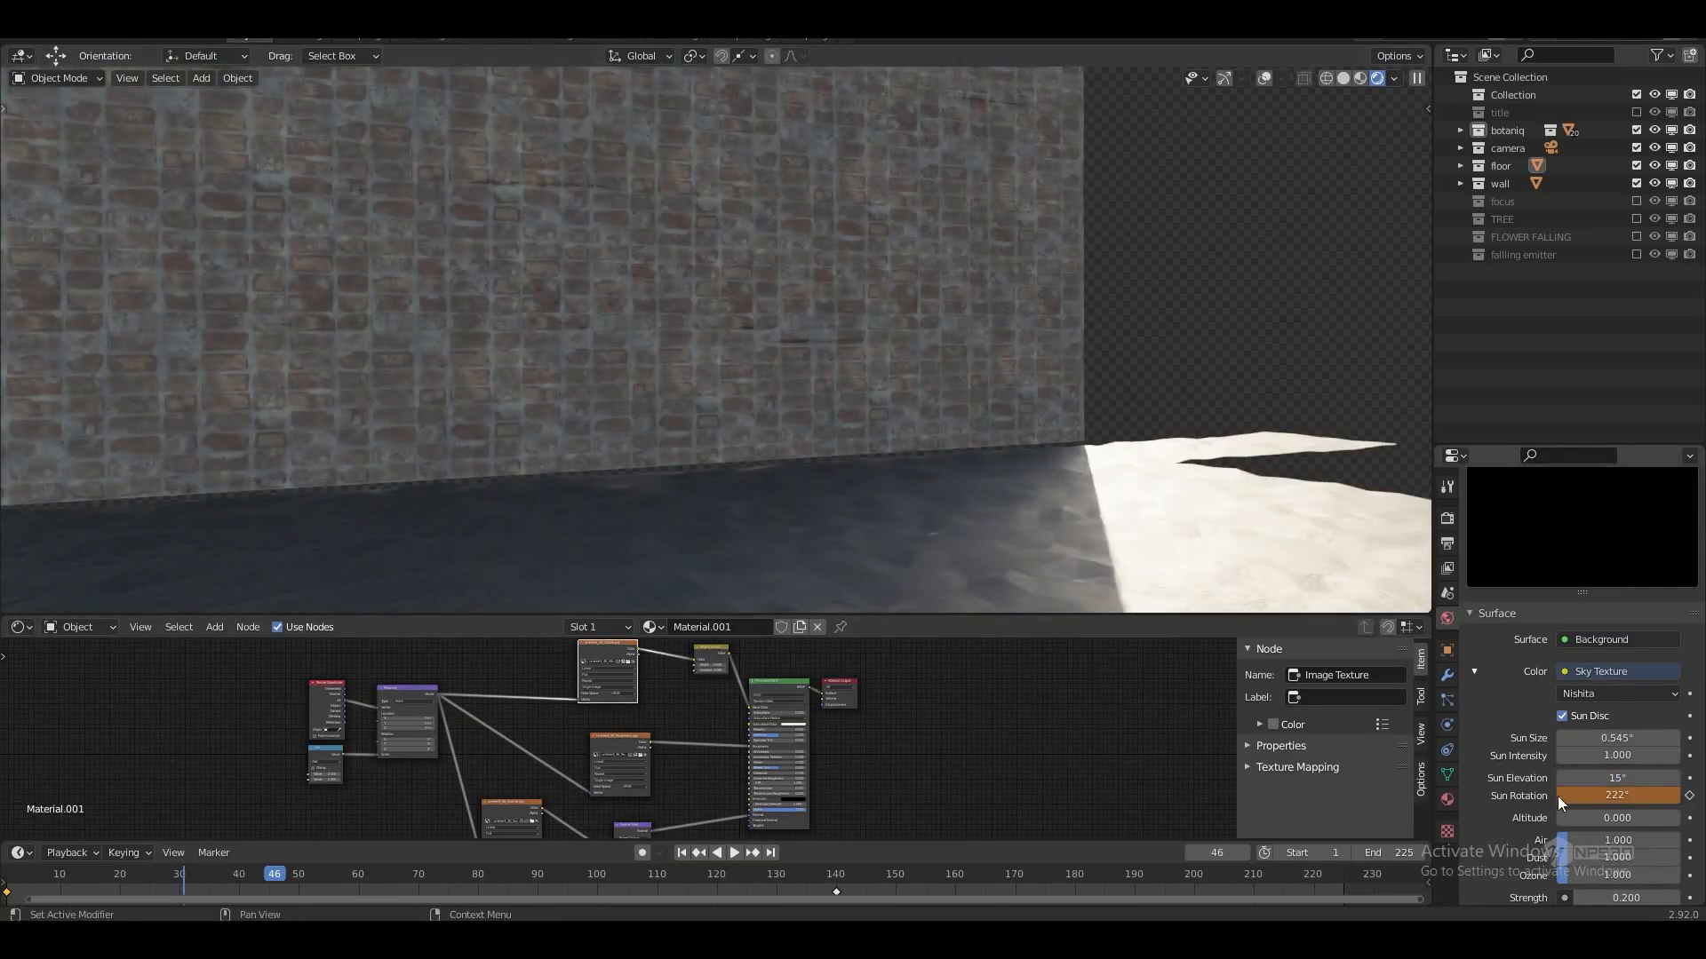
- Set the Sky Texture's sun elevation to 5° and scrub the timeline to frame 118 to check the lighting
{"action": "left_click", "coordinate": [1581, 778]}
{"action": "type", "text": "5"}
{"action": "key", "text": "Return"}
{"action": "scroll", "coordinate": [1157, 506], "scroll_direction": "down", "scroll_amount": 3}
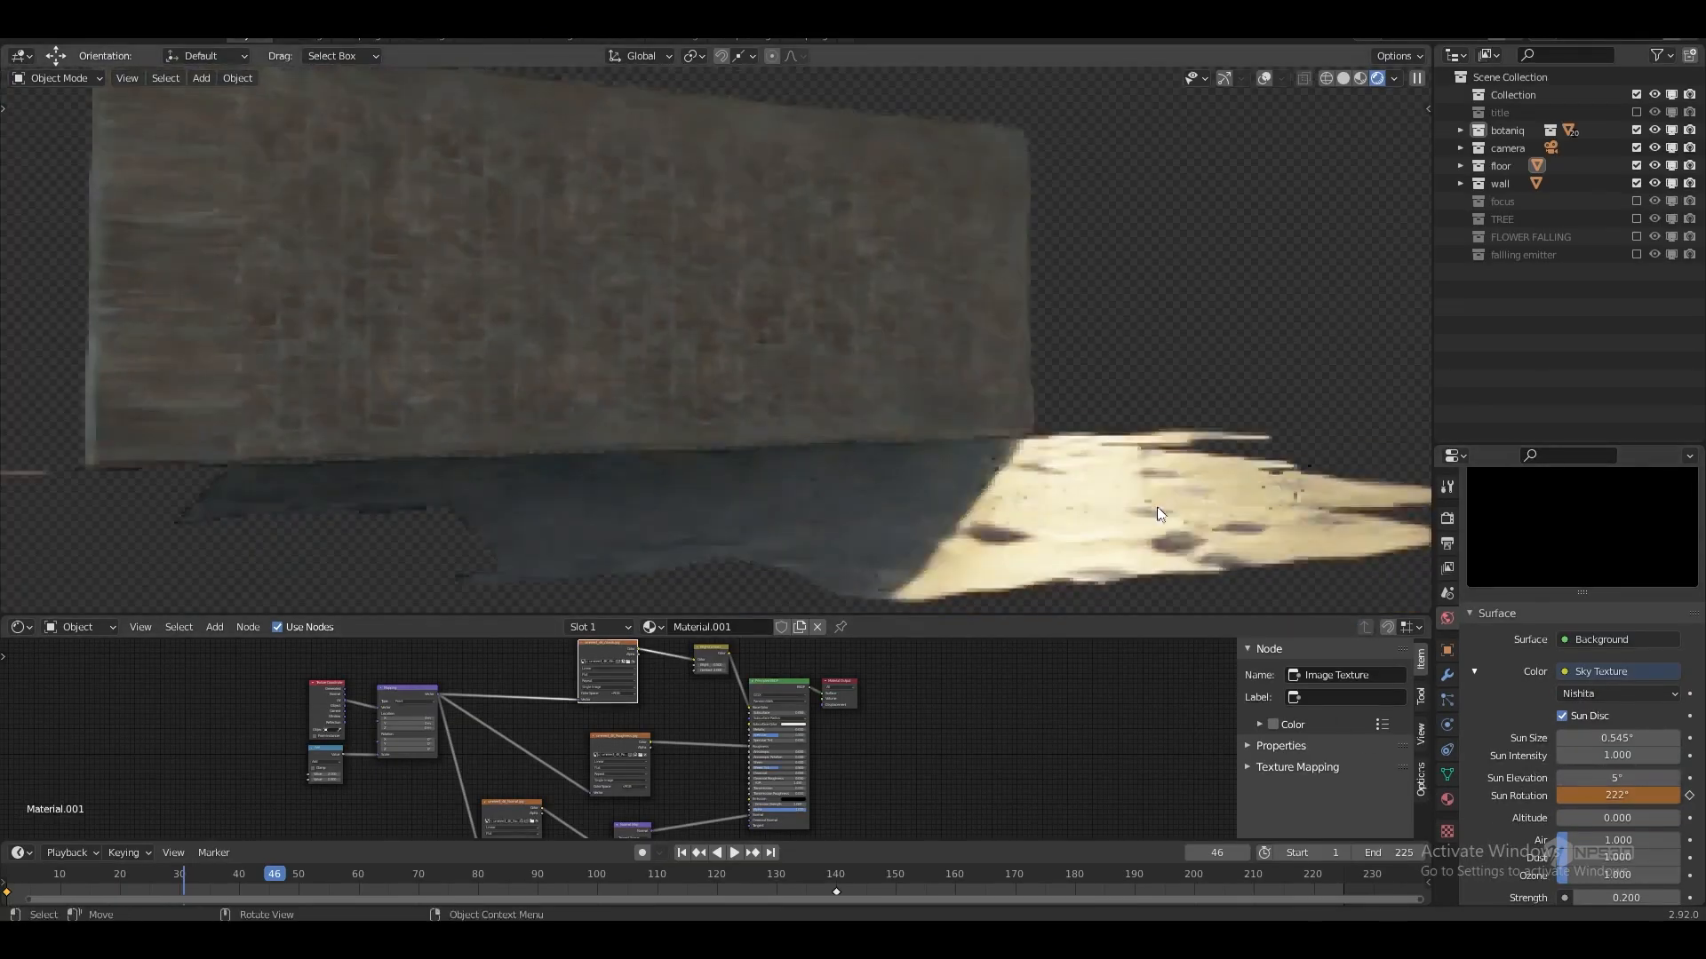
{"action": "middle_click_drag", "start_coordinate": [1133, 499], "coordinate": [1159, 499]}
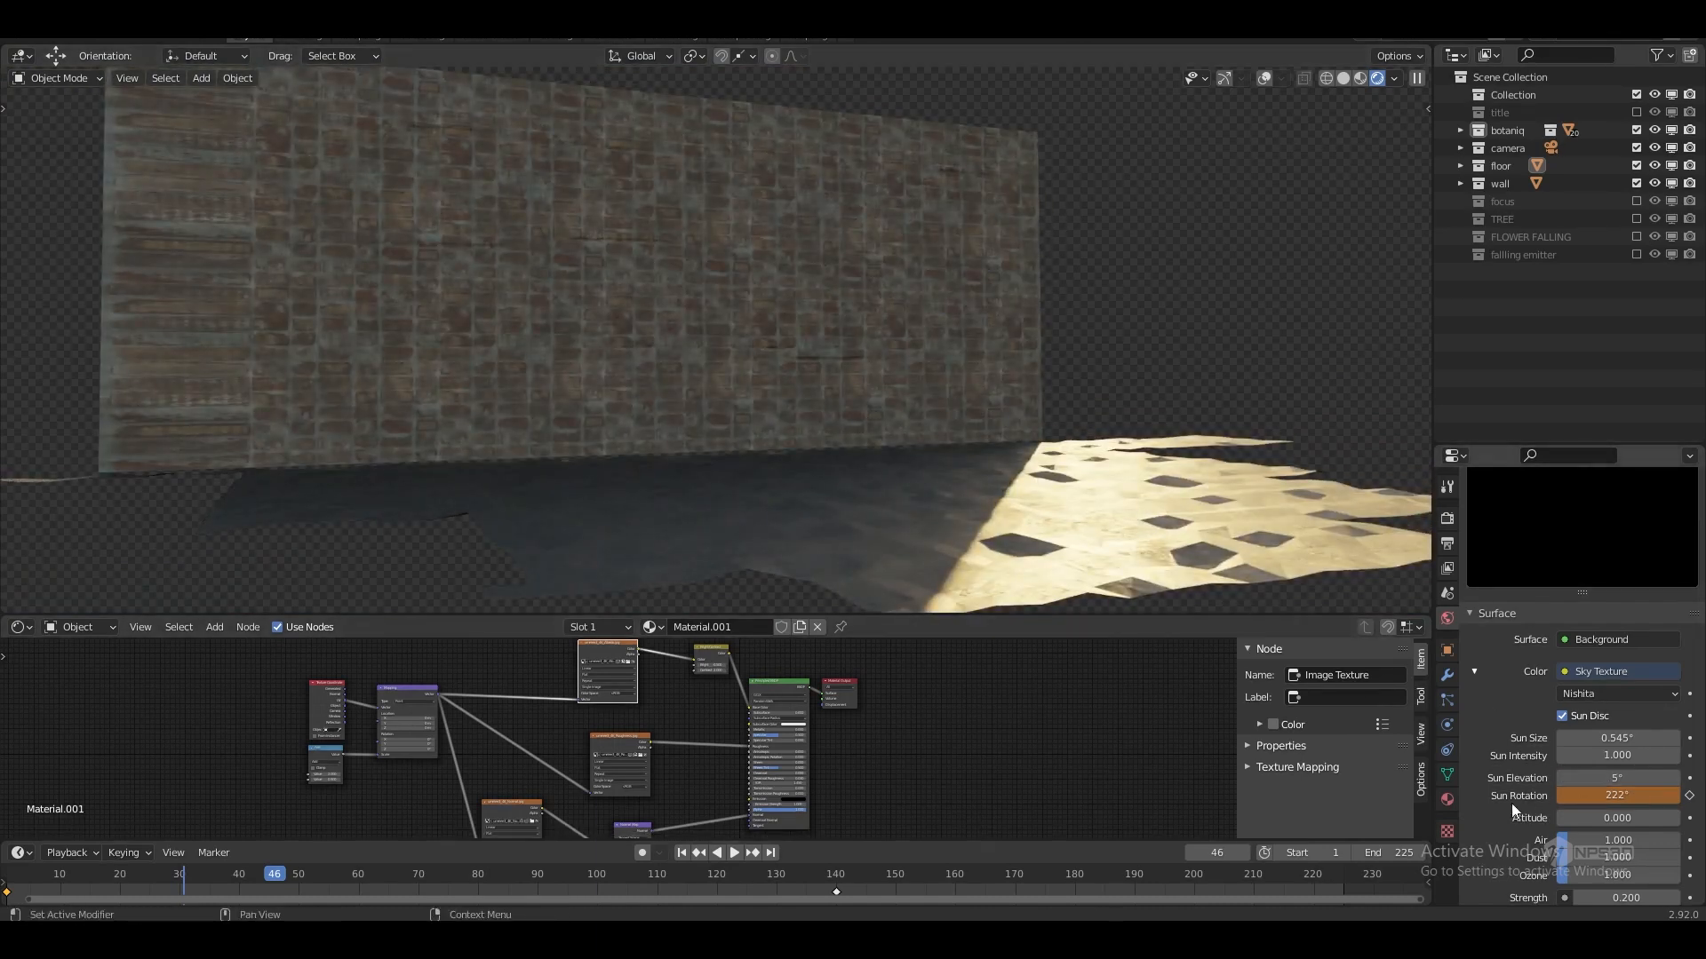
{"action": "mouse_move", "coordinate": [188, 875]}
{"action": "left_mouse_down"}
{"action": "mouse_move", "coordinate": [64, 876]}
{"action": "mouse_move", "coordinate": [4, 905]}
{"action": "mouse_move", "coordinate": [36, 878]}
{"action": "mouse_move", "coordinate": [721, 882]}
{"action": "left_mouse_up"}
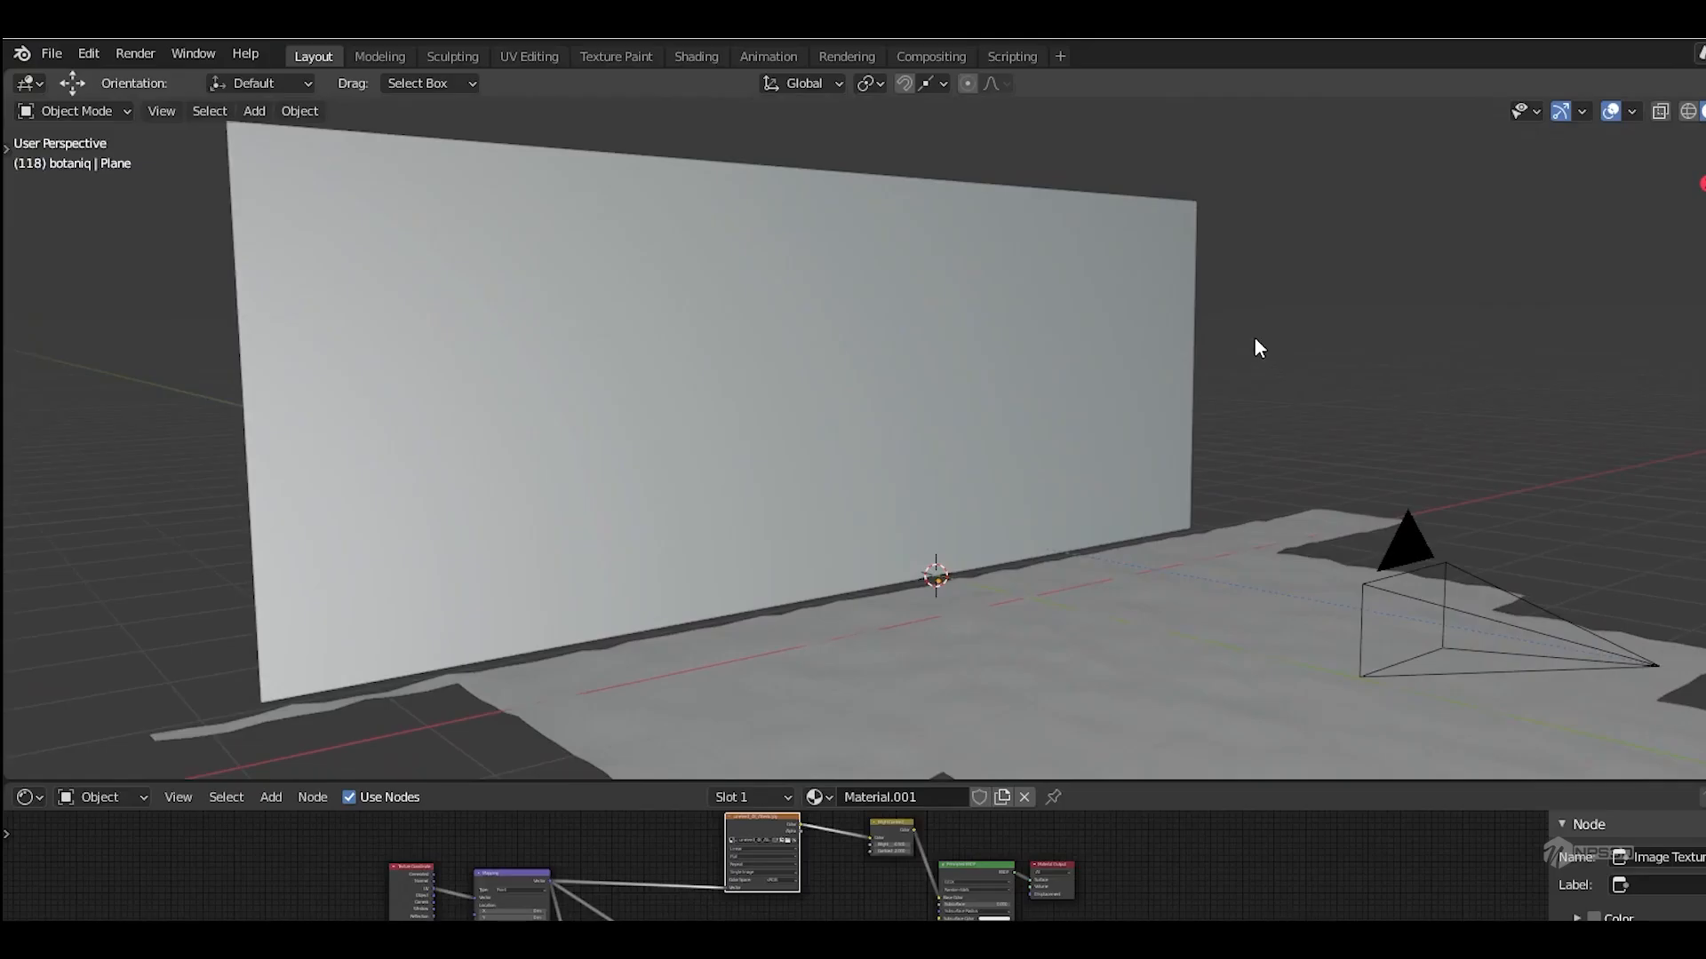
{"action": "left_click", "coordinate": [51, 53]}
{"action": "mouse_move", "coordinate": [89, 352]}
{"action": "left_click", "coordinate": [366, 529]}
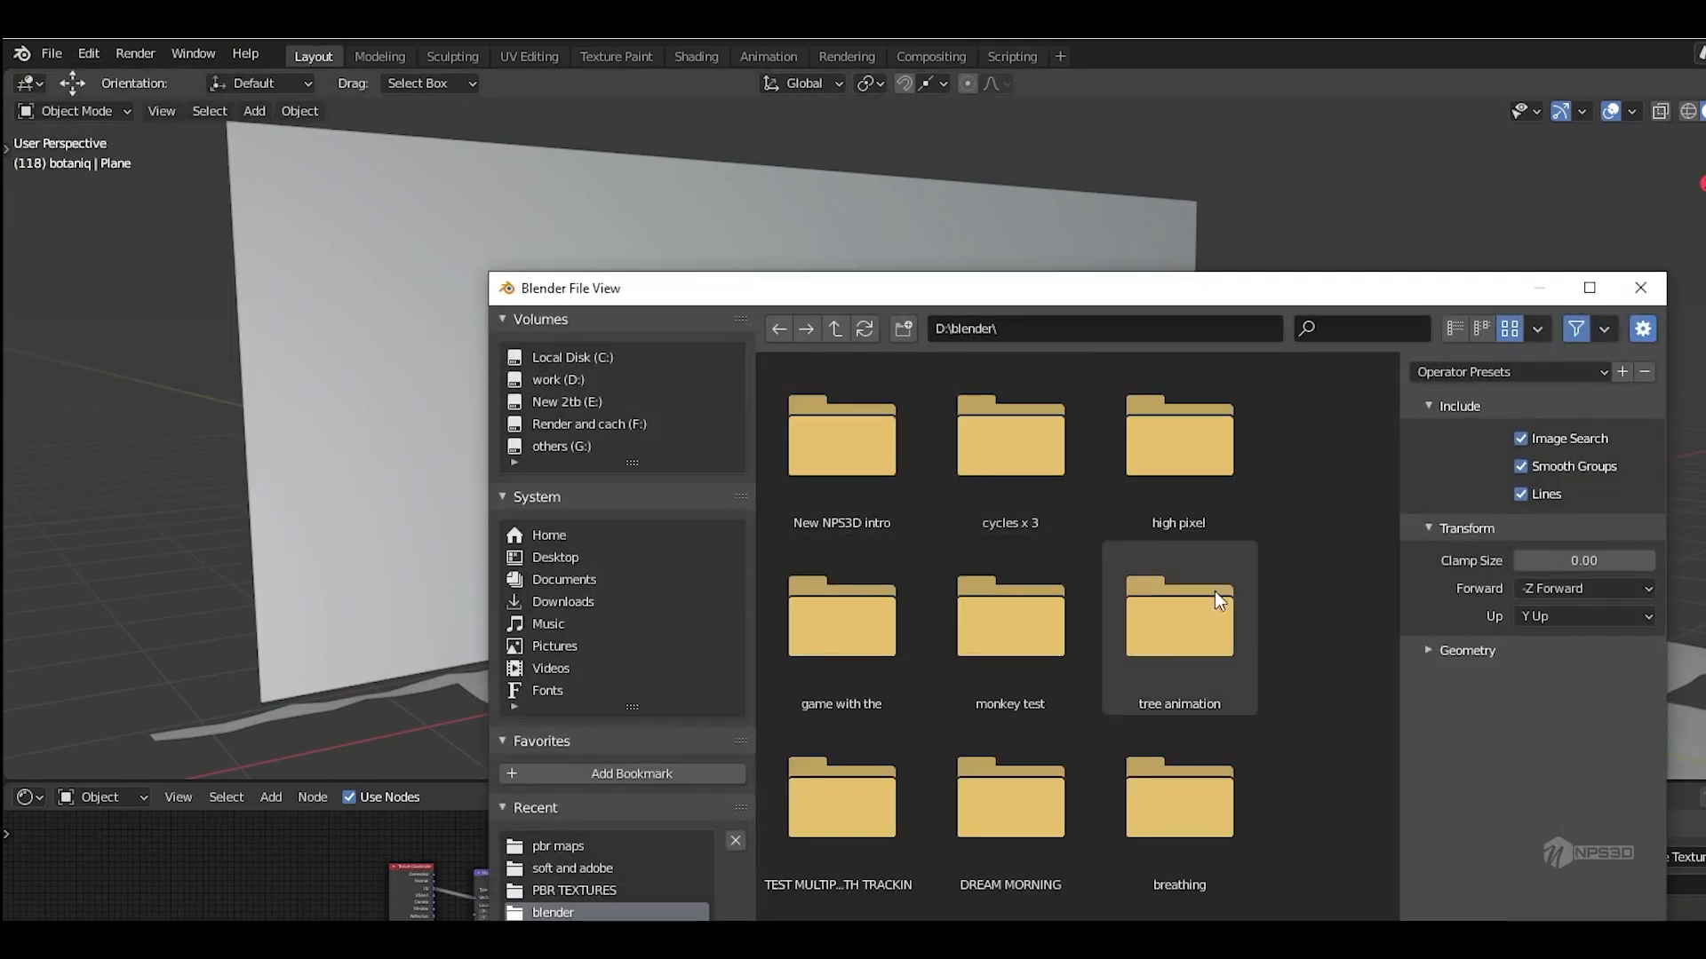
{"action": "key", "text": "Escape"}
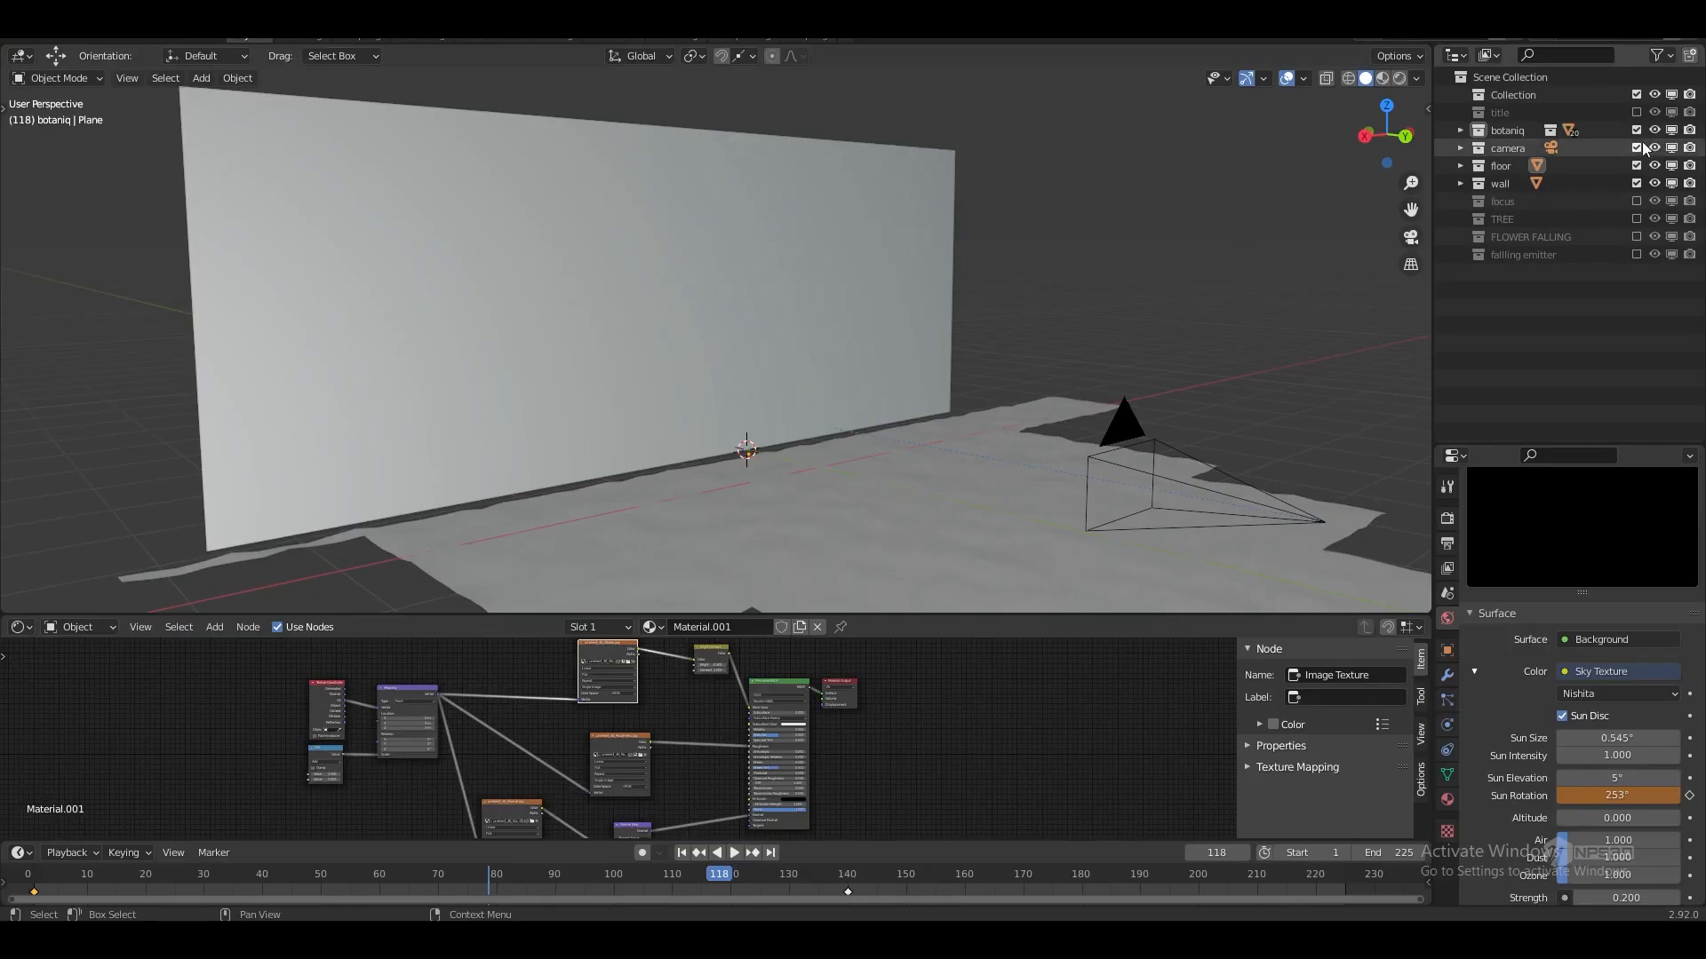
- Include the title collection in the scene, frame the NPS3D logo and select the box-shaped empty around it
{"action": "left_click", "coordinate": [1636, 113]}
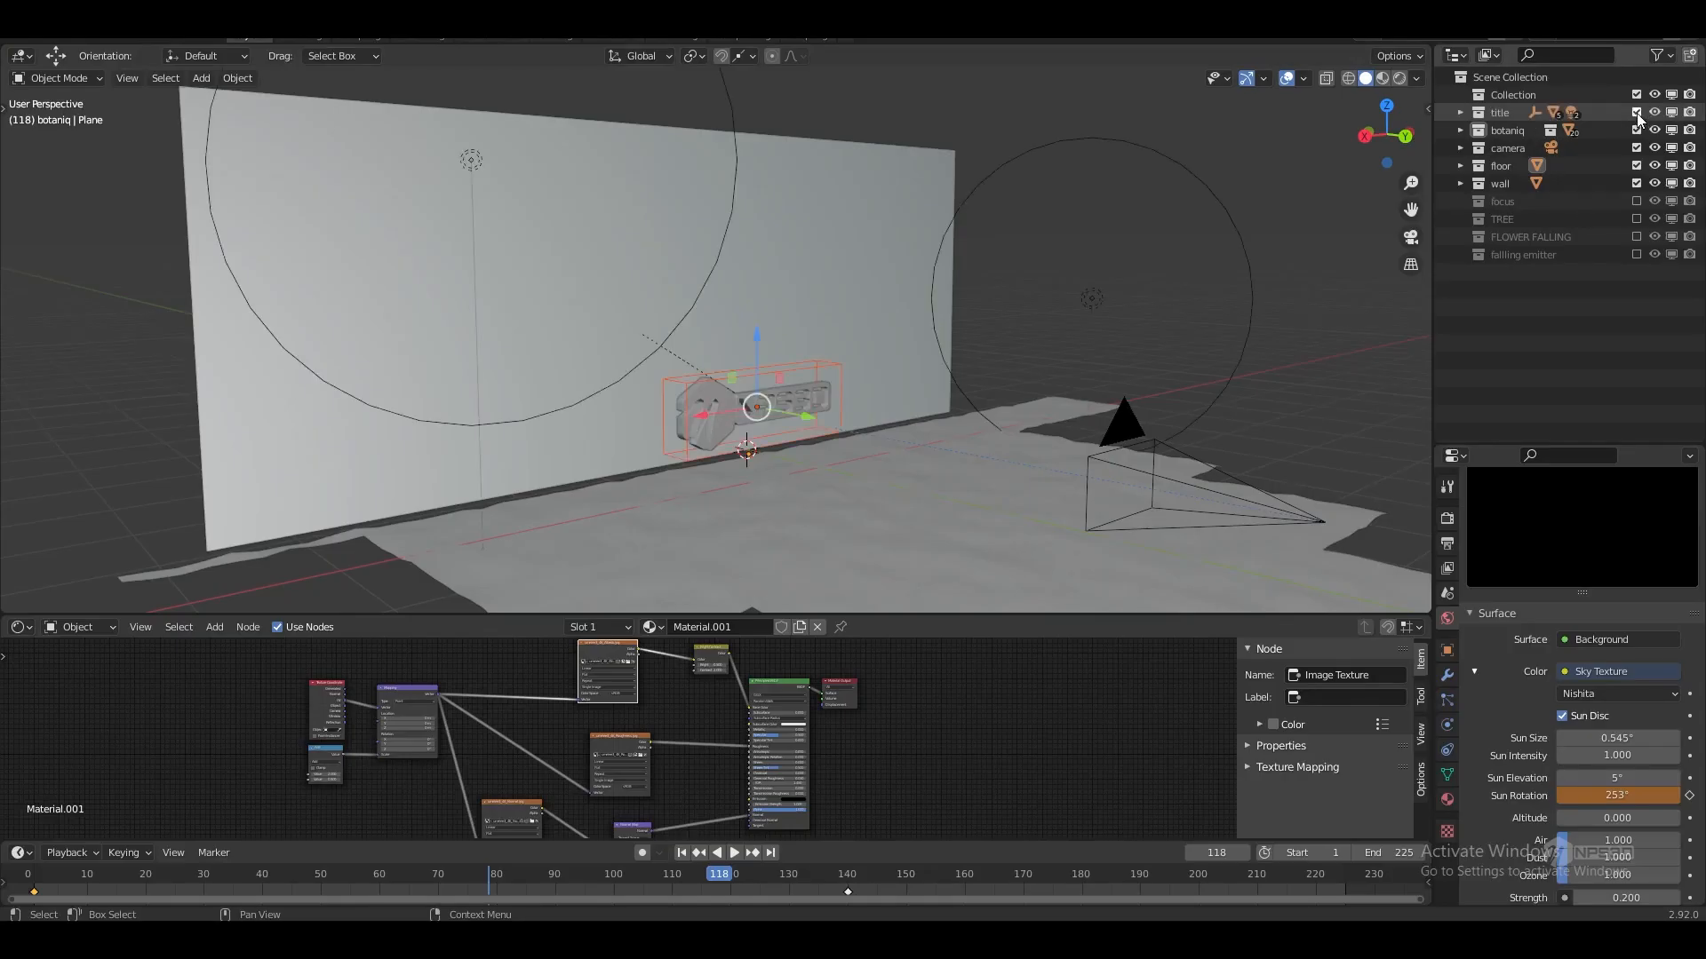
{"action": "key", "text": "KP_Decimal"}
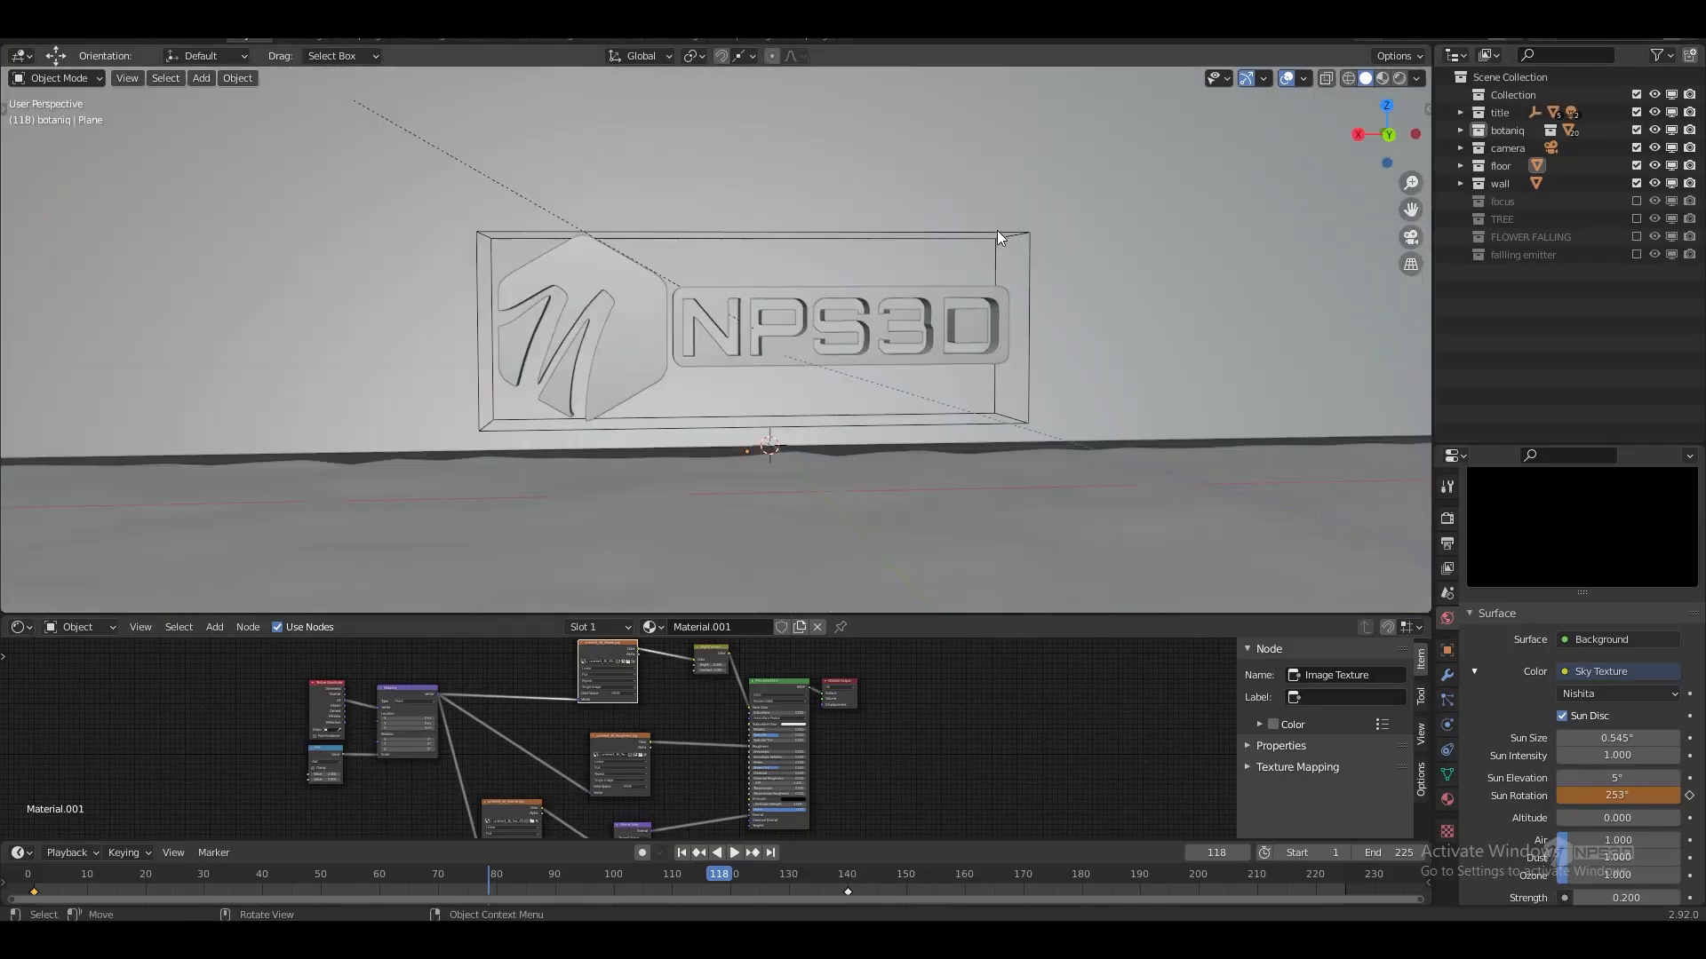
{"action": "left_click", "coordinate": [997, 236]}
{"action": "middle_click_drag", "start_coordinate": [1030, 254], "coordinate": [1087, 279]}
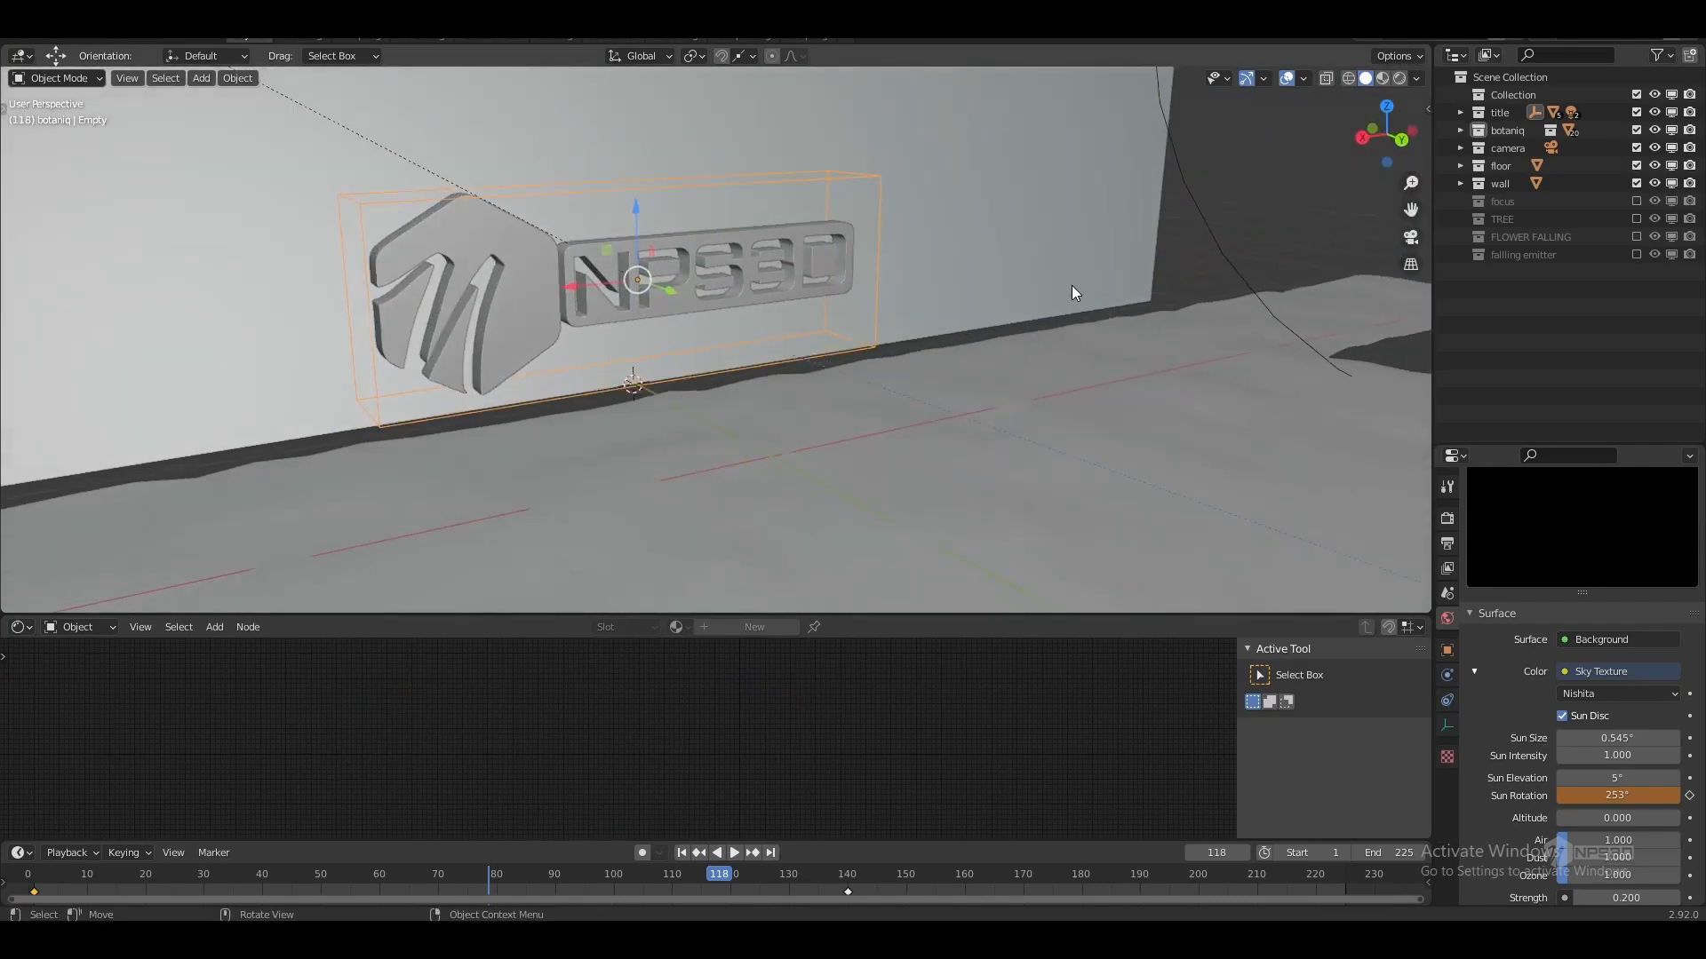
- Select the logo meshes with the box-shaped empty active and parent them to it using Object (Keep Transform)
{"action": "left_click", "coordinate": [849, 274]}
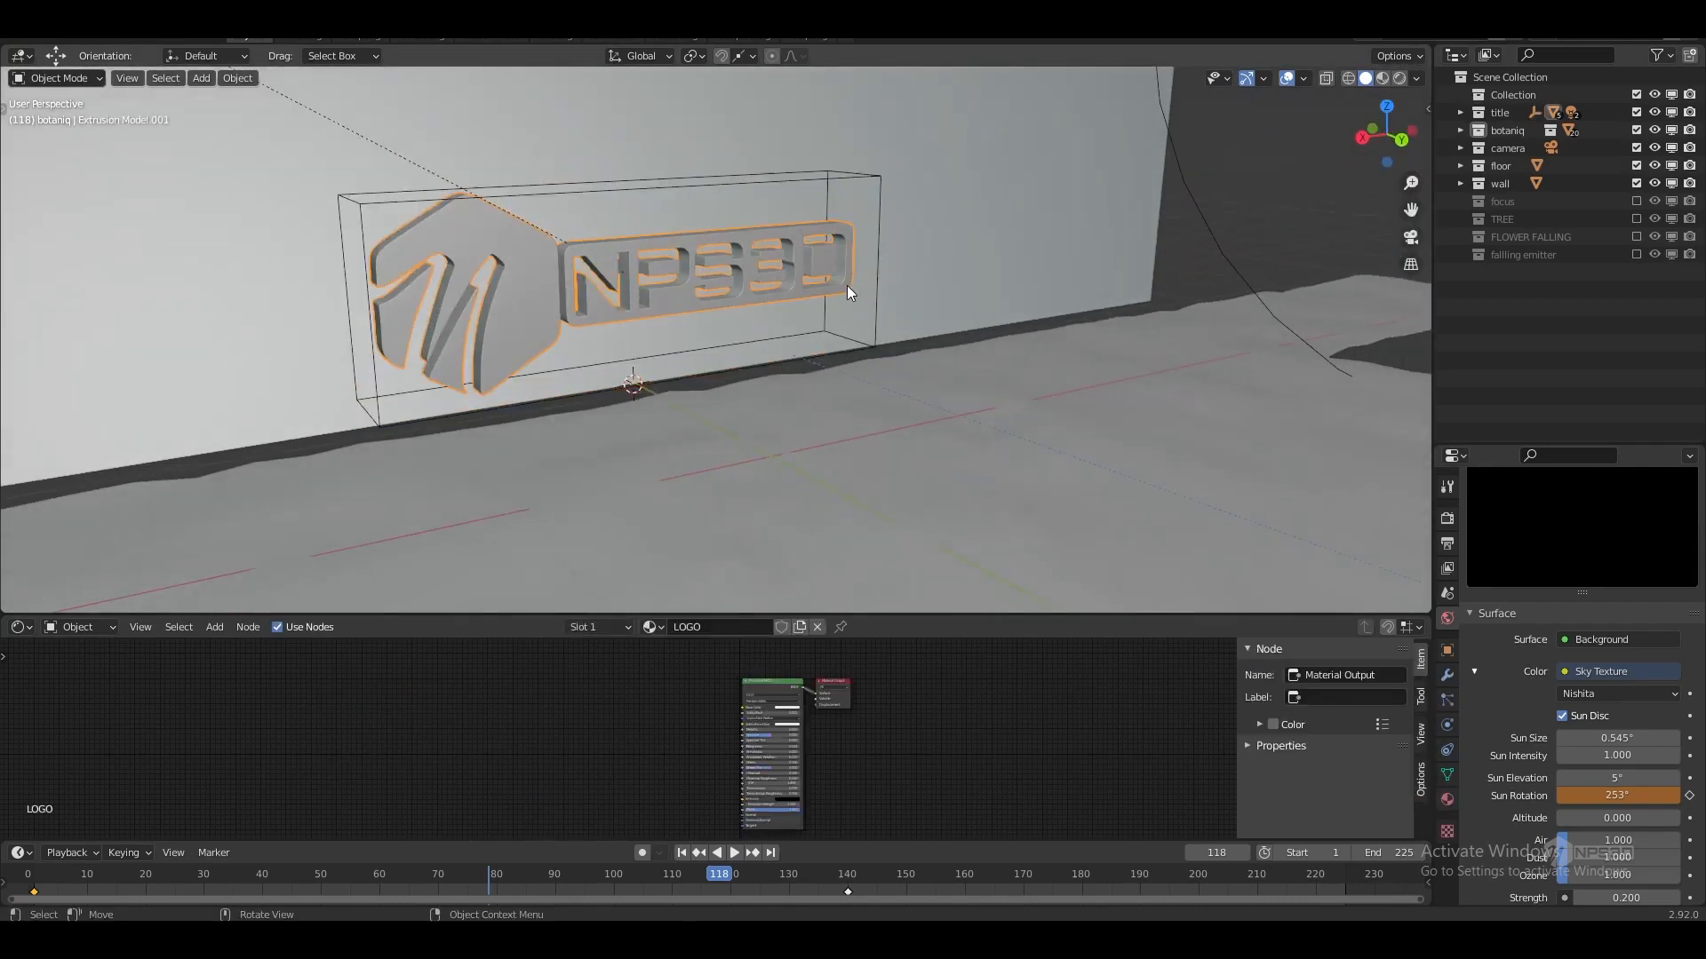
{"action": "left_click", "coordinate": [881, 207]}
{"action": "right_click", "coordinate": [873, 247]}
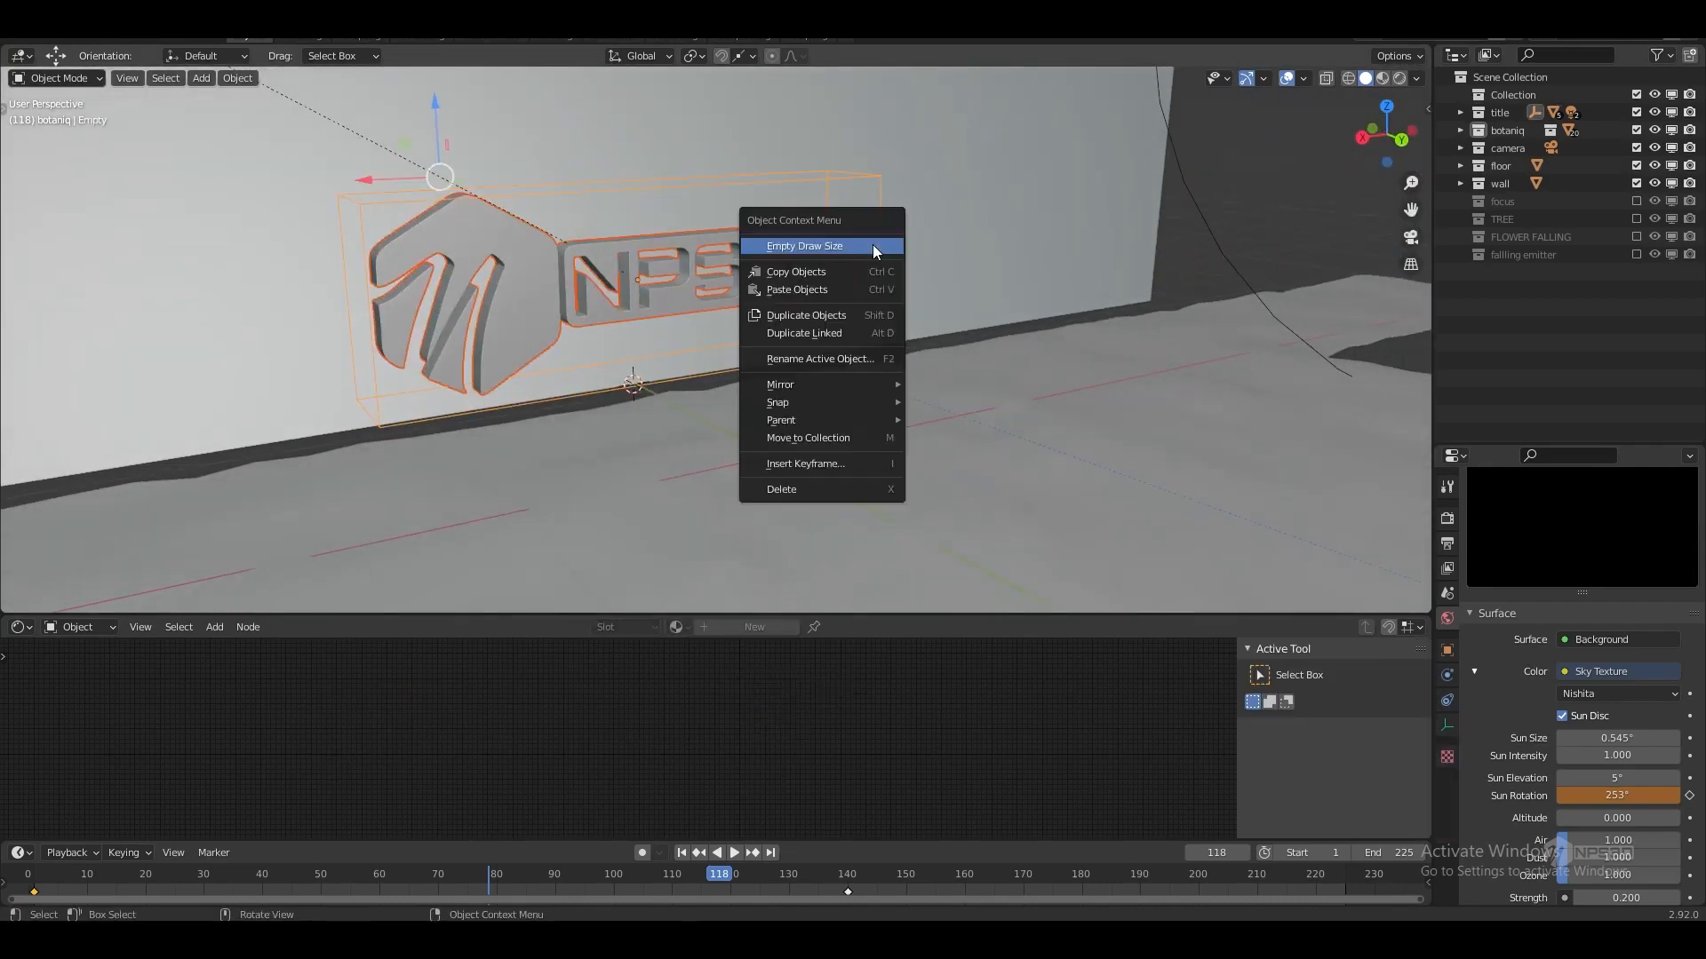
{"action": "key", "text": "Escape"}
{"action": "key", "text": "ctrl+p"}
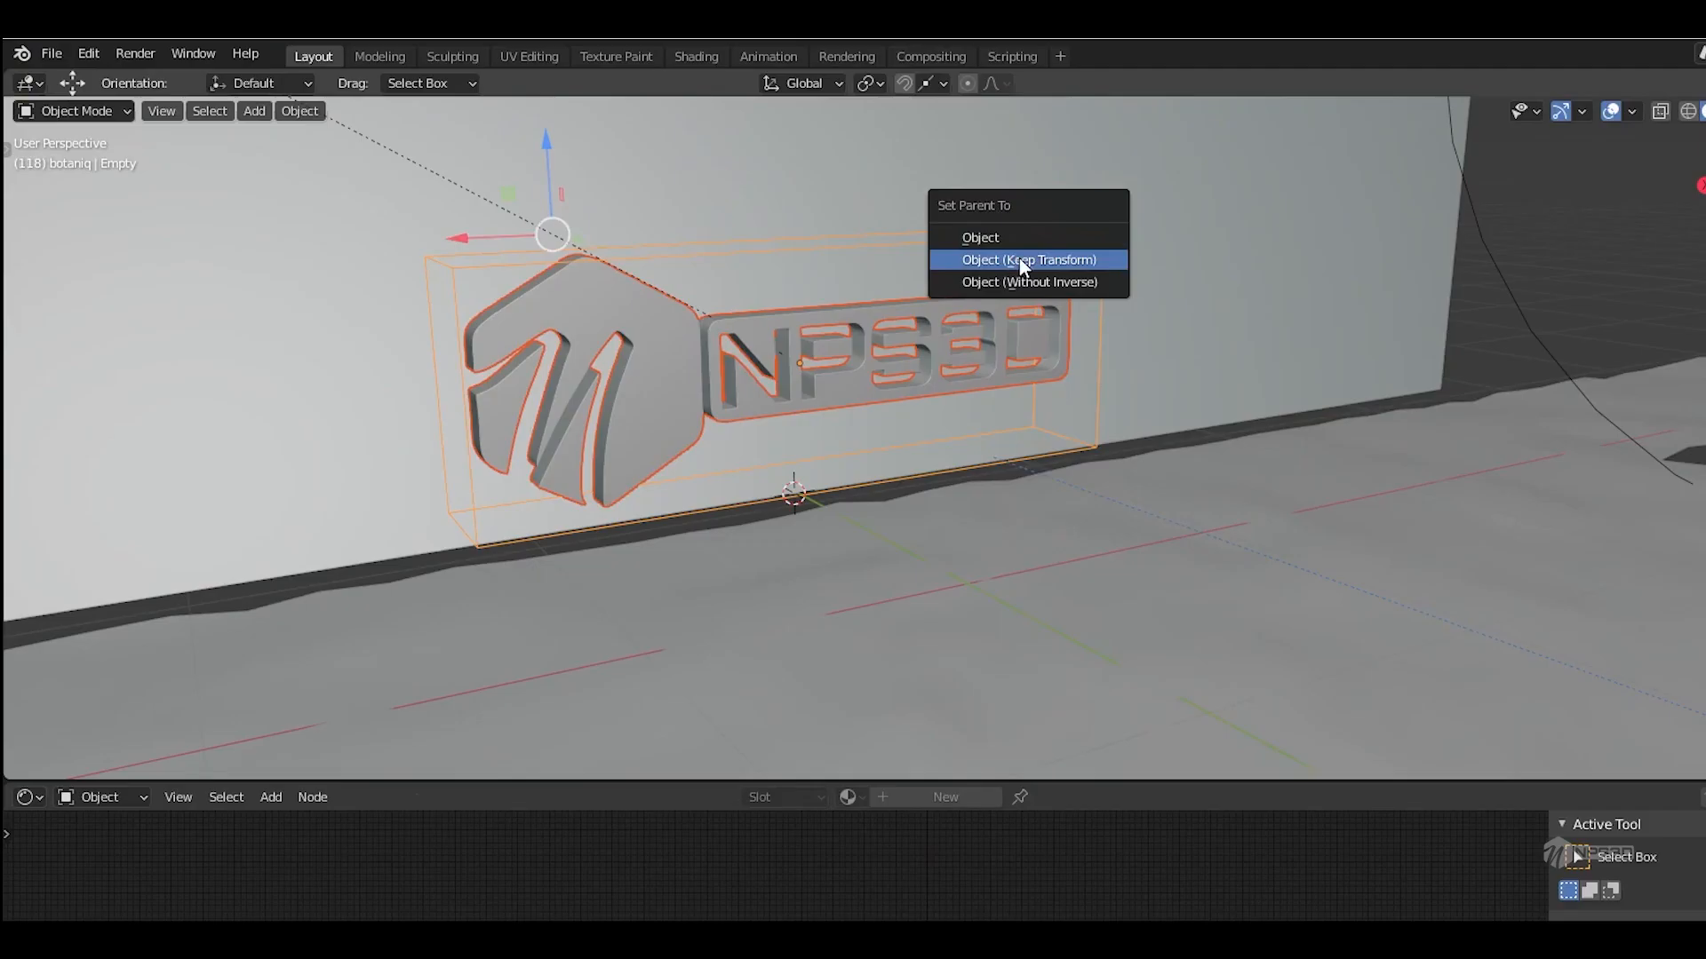
{"action": "left_click", "coordinate": [1034, 261]}
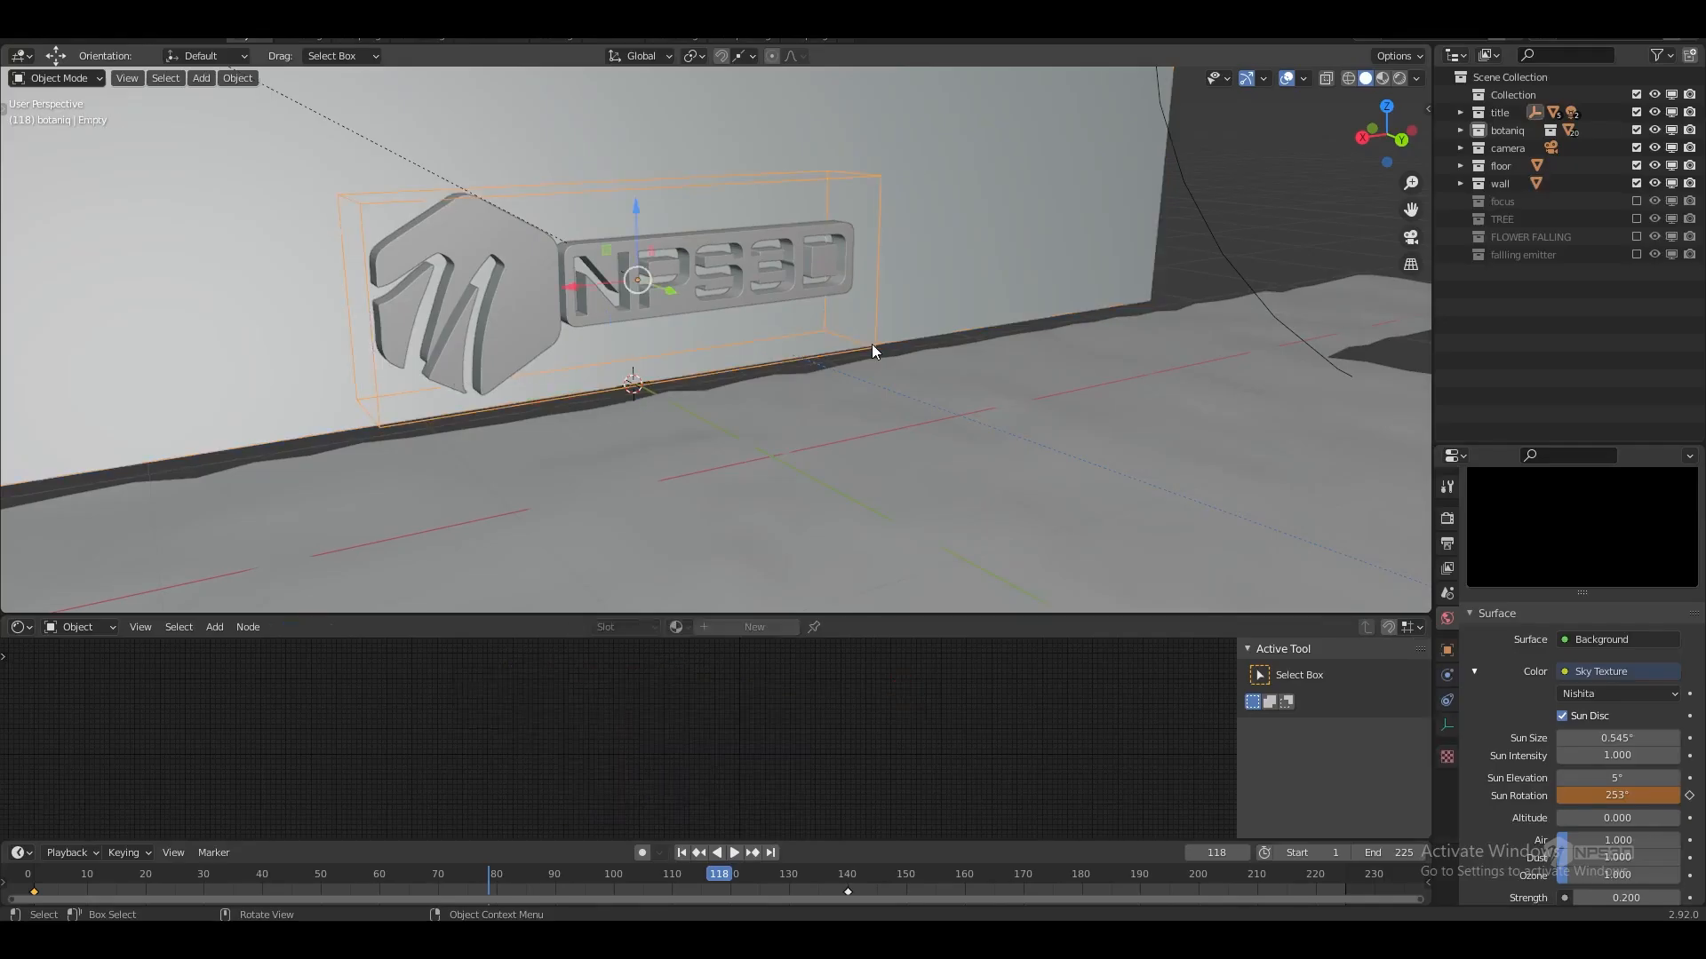
- Move the box-shaped empty around to test whether the logo follows it
{"action": "key", "text": "g"}
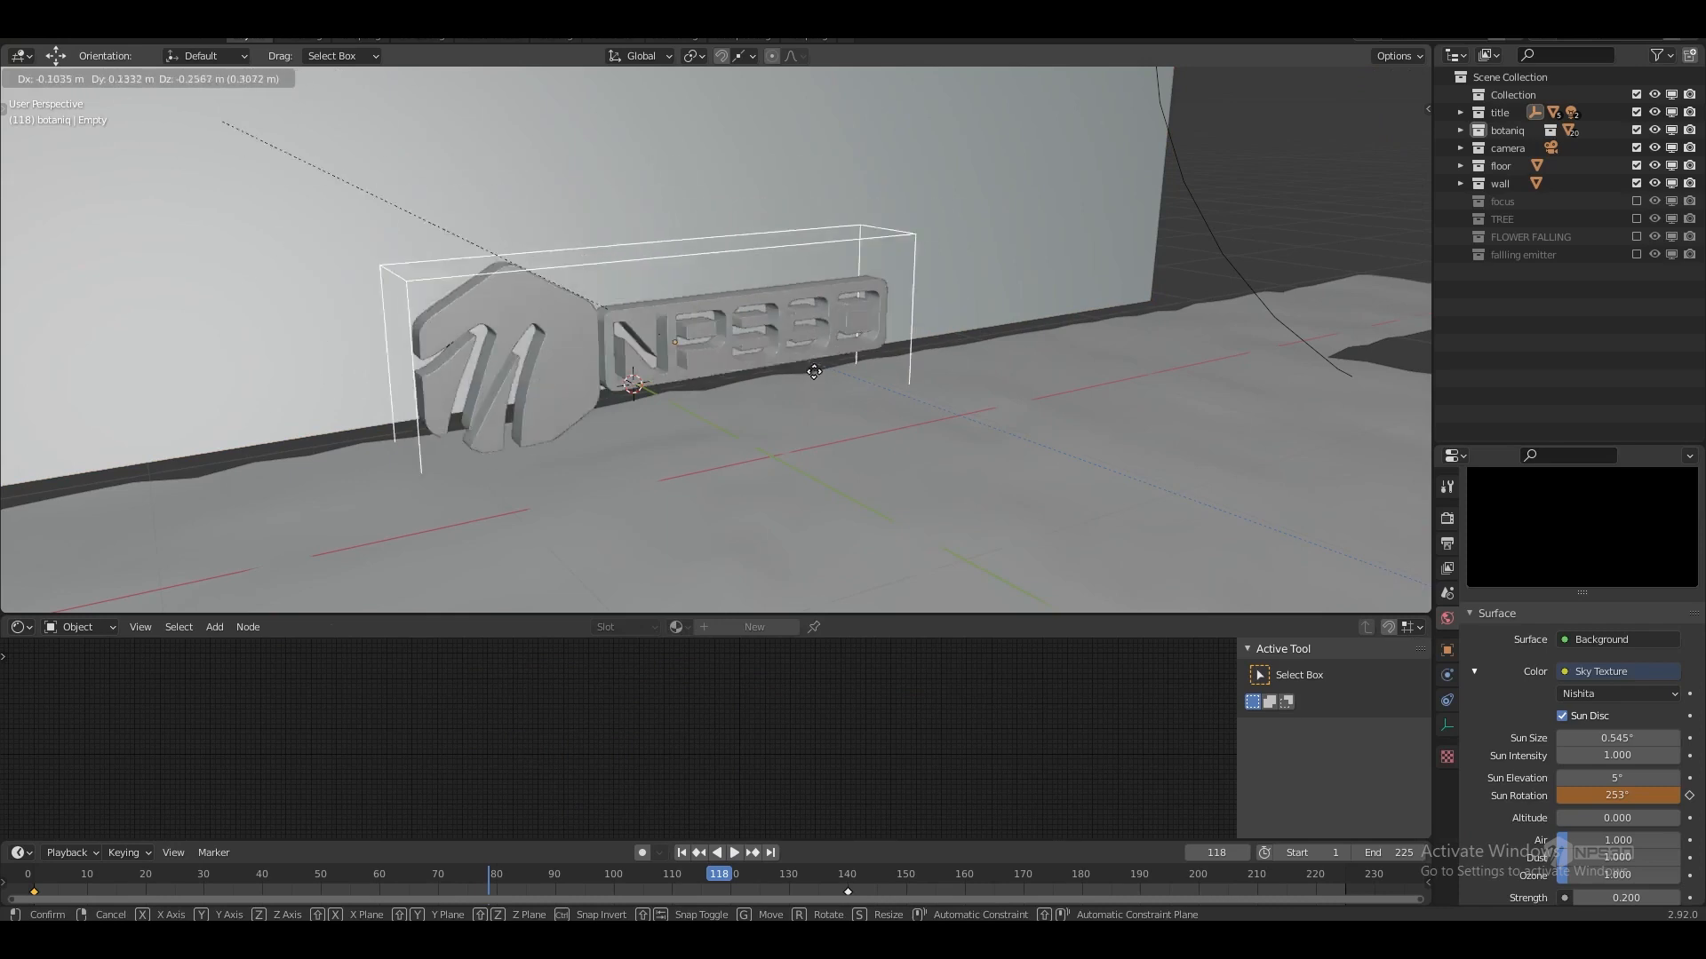
{"action": "left_click", "coordinate": [870, 346]}
{"action": "middle_click_drag", "start_coordinate": [910, 363], "coordinate": [927, 457]}
- Select the floor plane and show the viewport's sidebar
{"action": "left_click", "coordinate": [1009, 420]}
{"action": "scroll", "coordinate": [998, 423], "scroll_direction": "down", "scroll_amount": 3}
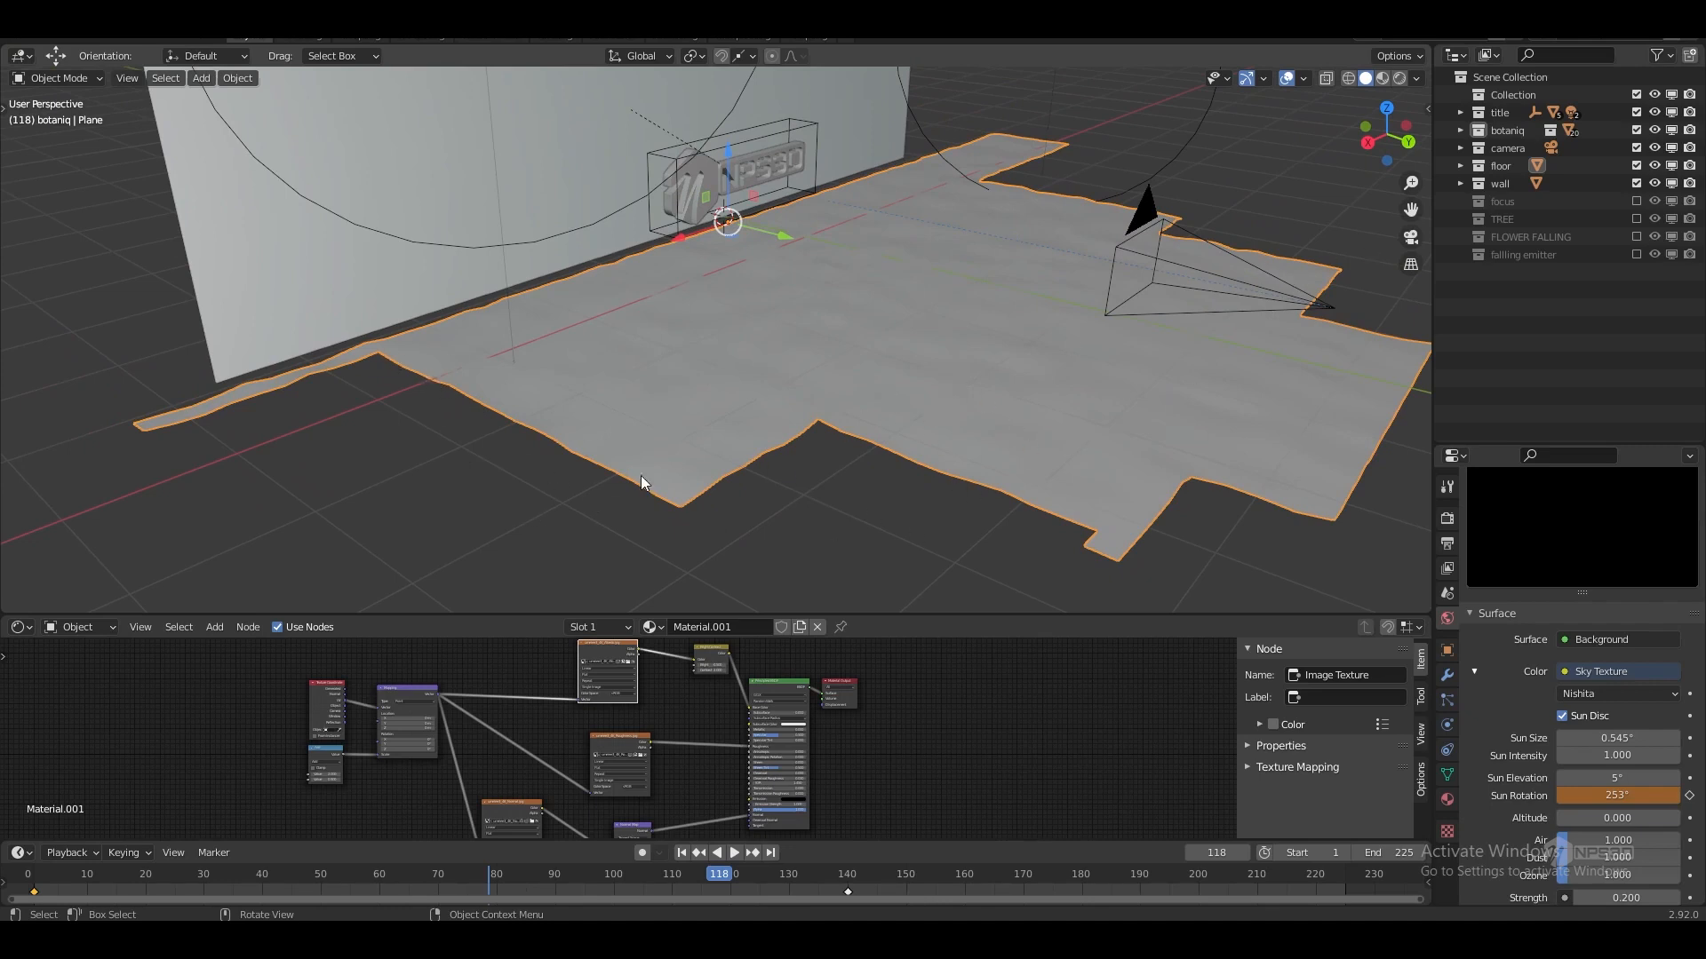
{"action": "middle_click_drag", "start_coordinate": [873, 380], "coordinate": [822, 355]}
{"action": "middle_click_drag", "start_coordinate": [1128, 333], "coordinate": [1090, 321], "text": "shift"}
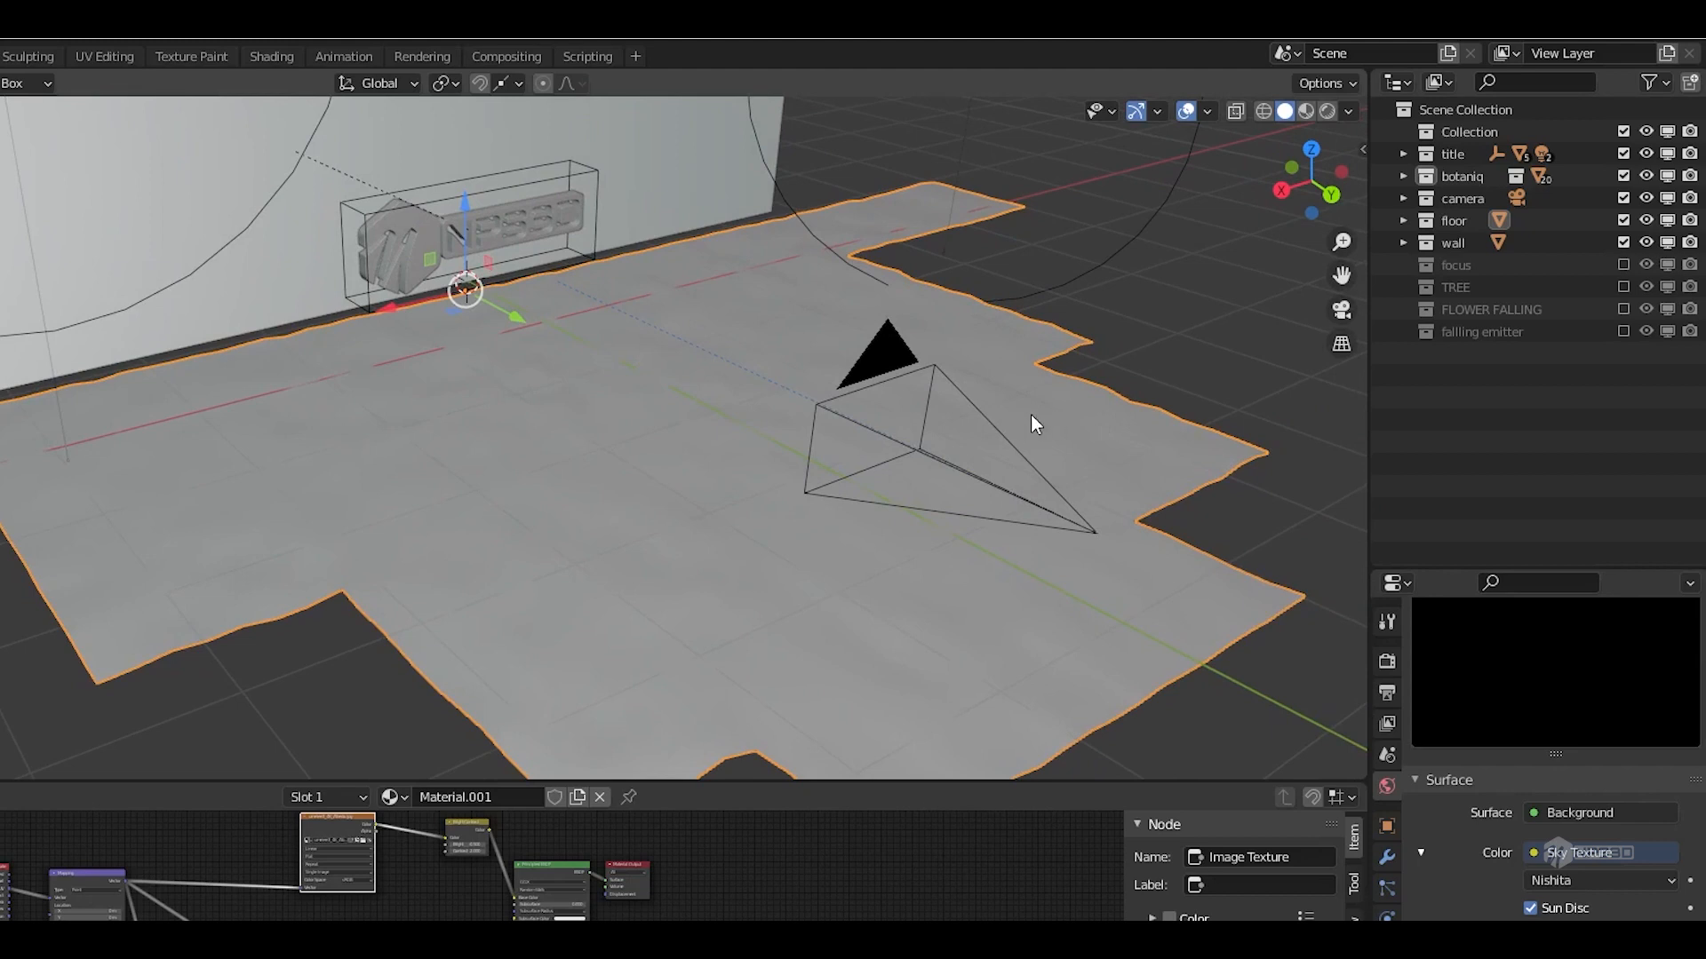
{"action": "key", "text": "n"}
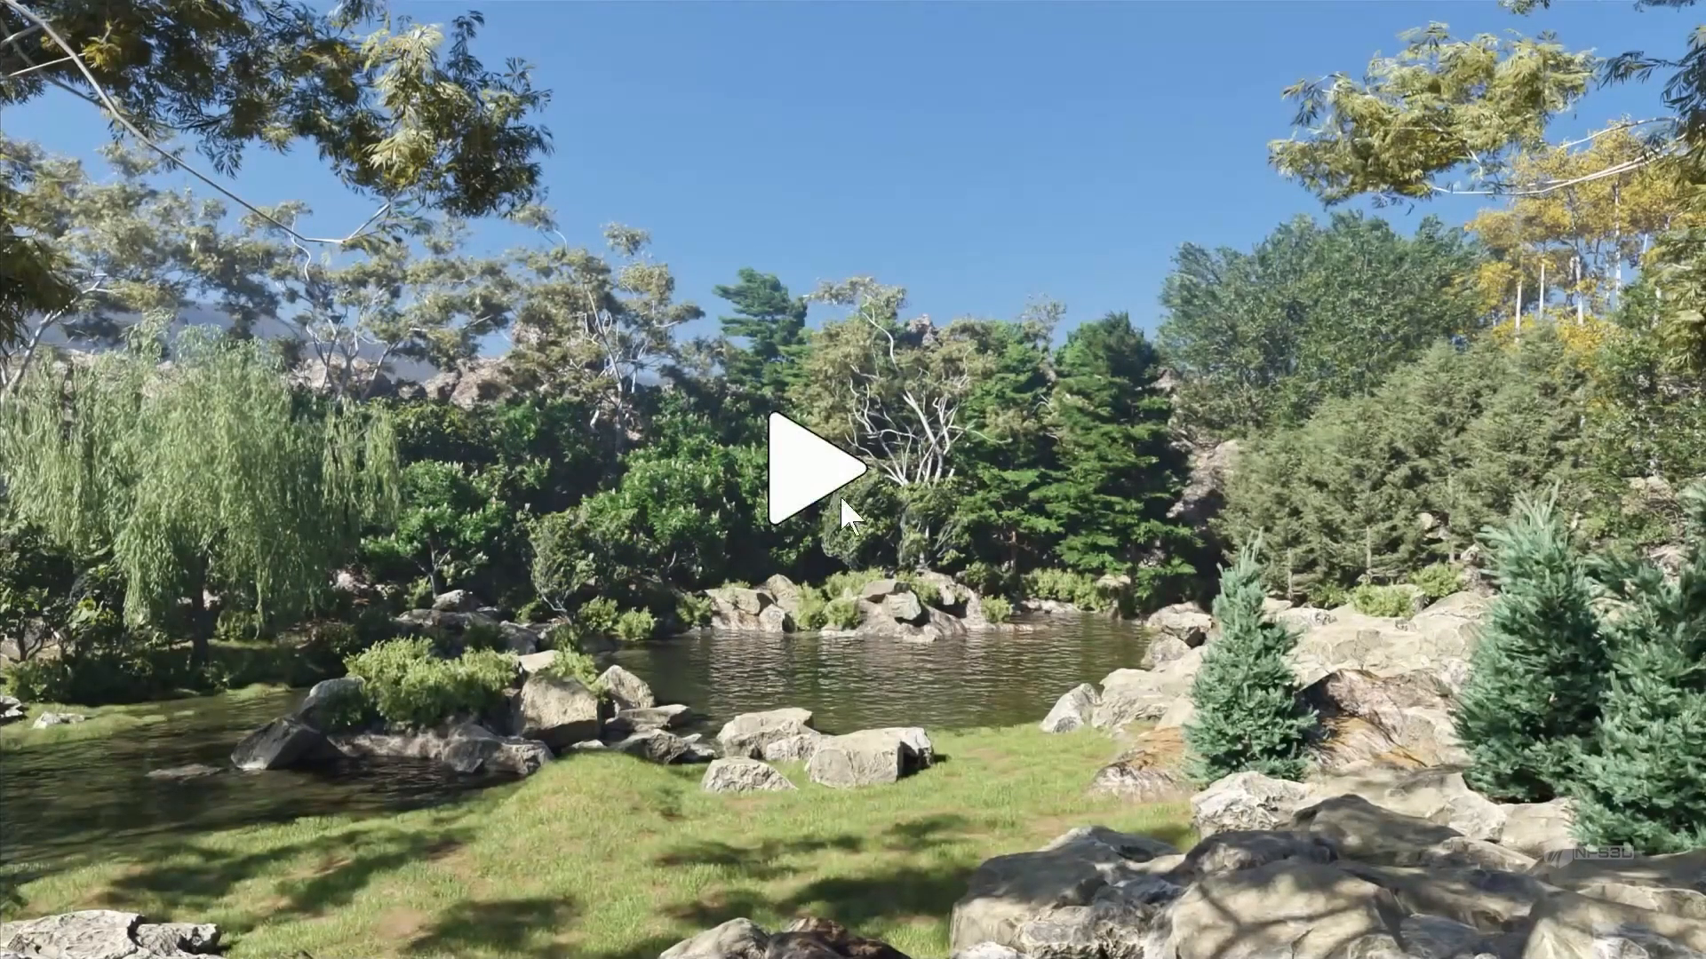
{"action": "left_click", "coordinate": [815, 471]}
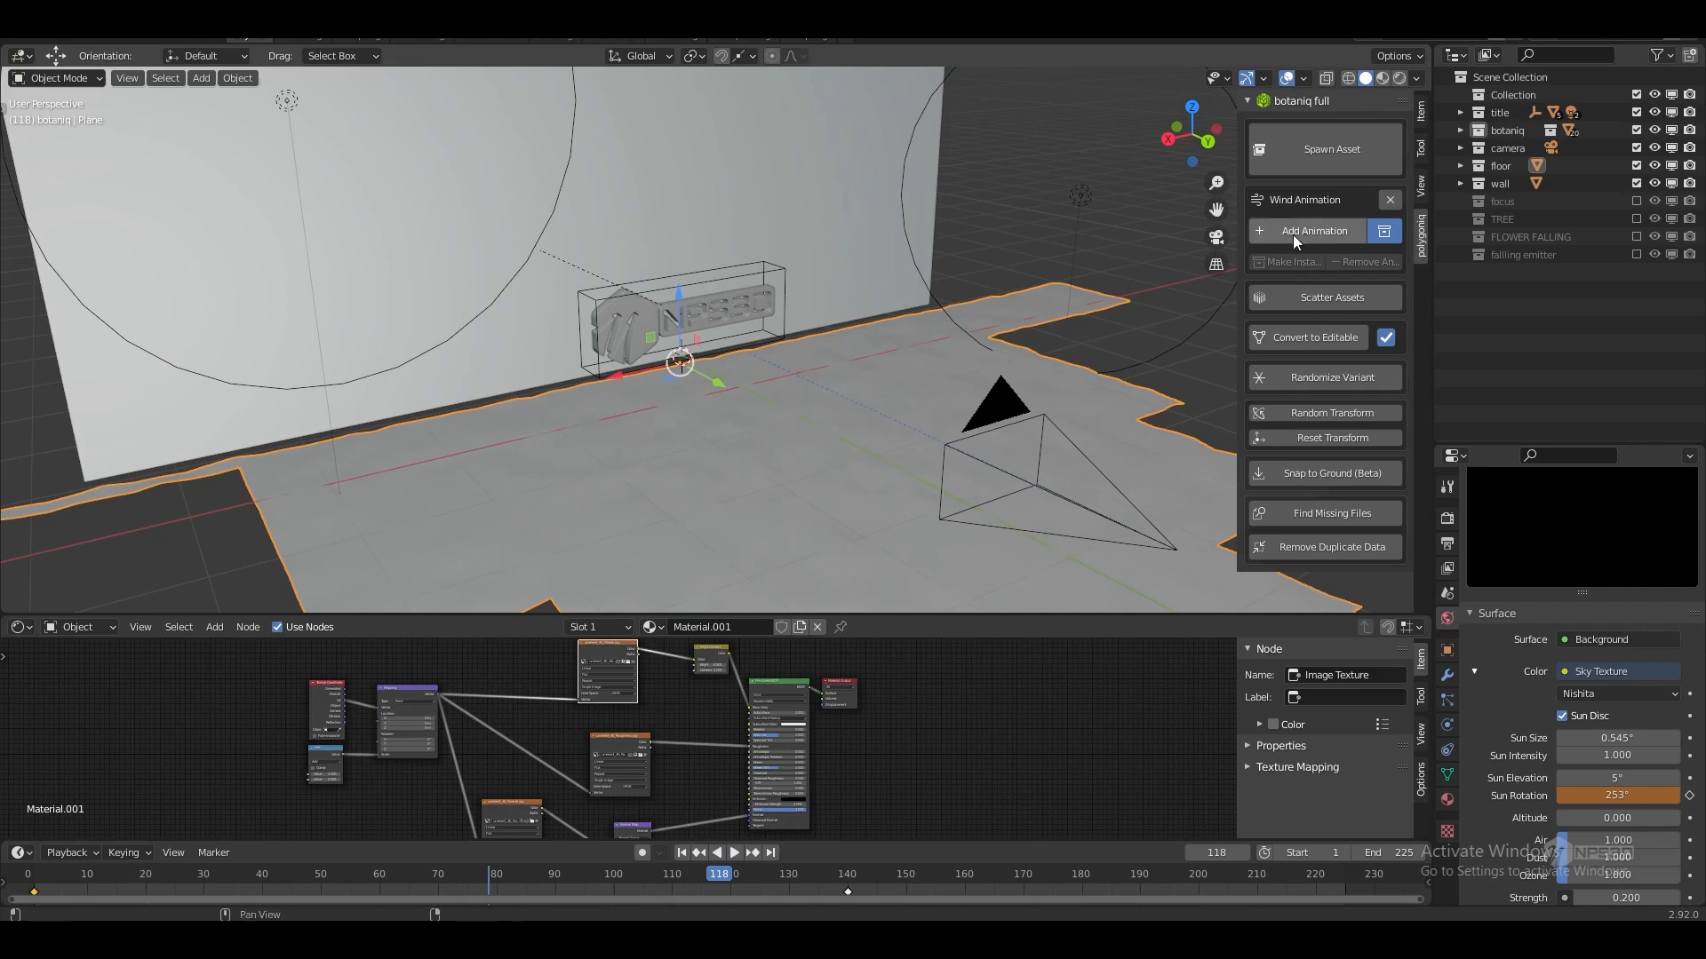
- Expand botaniq's Scatter Assets settings and show the floor's Grass_With-flowers_A_spring-summer particle system in viewport and render
{"action": "left_click", "coordinate": [1305, 299]}
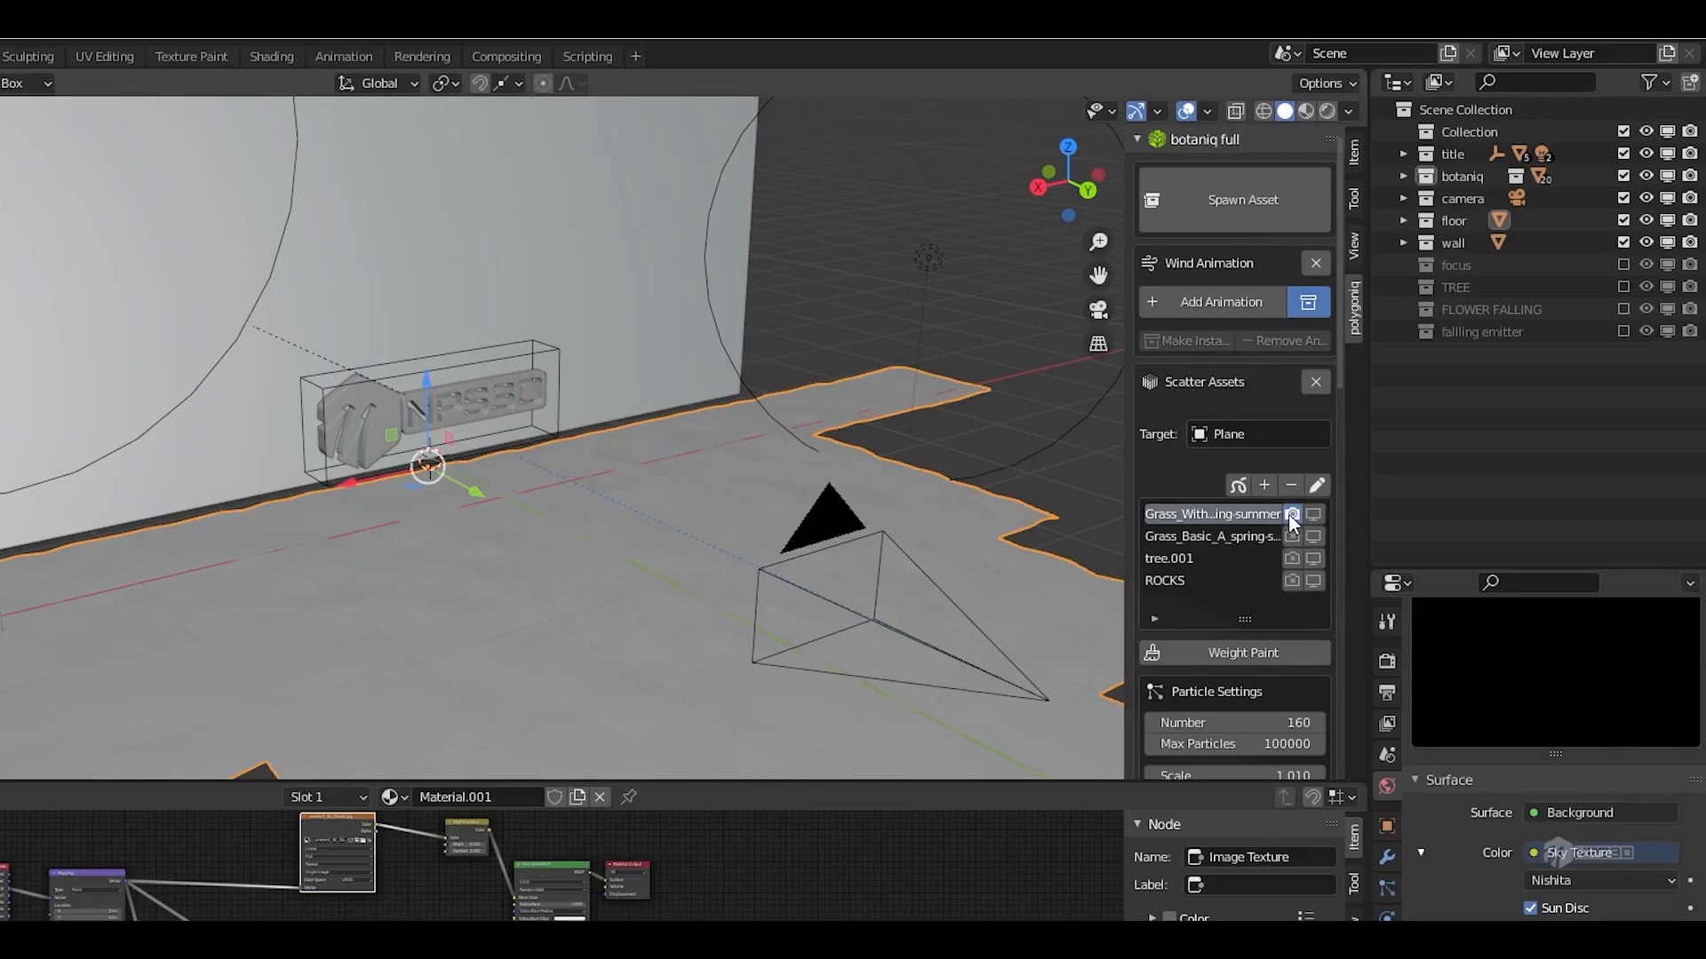
{"action": "left_click", "coordinate": [1313, 514]}
{"action": "left_click", "coordinate": [947, 408]}
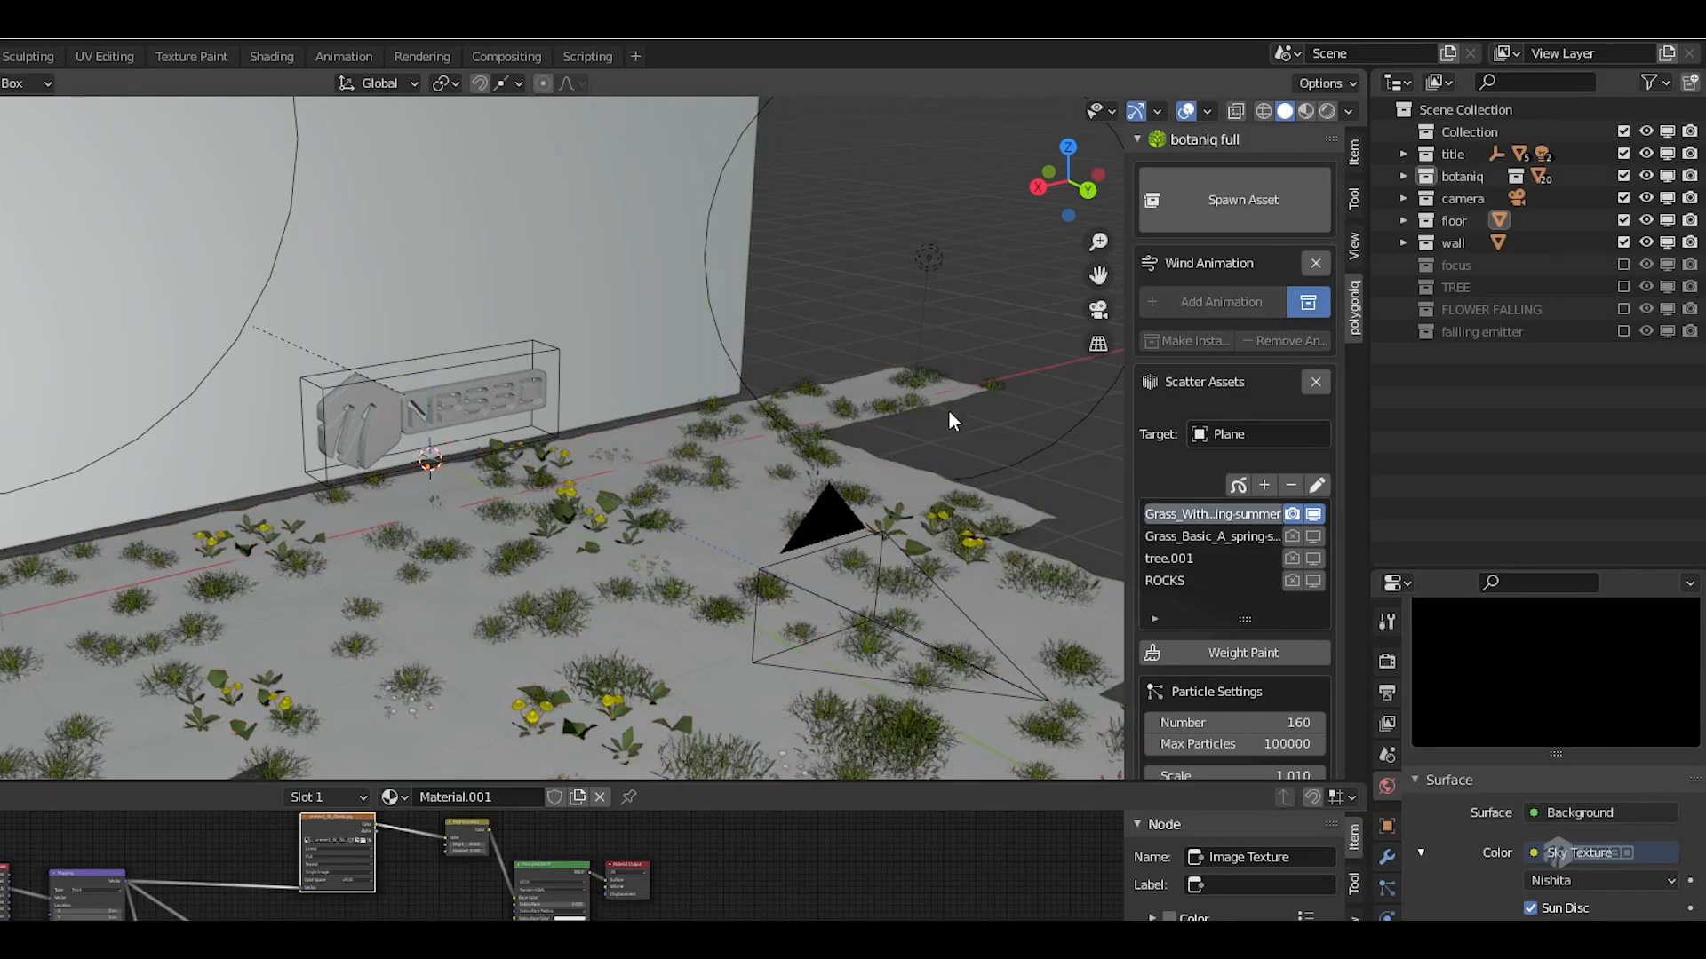
{"action": "middle_click_drag", "start_coordinate": [947, 409], "coordinate": [927, 323], "text": "shift"}
{"action": "scroll", "coordinate": [924, 435], "scroll_direction": "up", "scroll_amount": 2}
- Enlarge the viewport and its sidebar, and examine the flower grass system's particle settings, object list and scatter on the floor
{"action": "left_click_drag", "start_coordinate": [1252, 616], "coordinate": [1239, 816]}
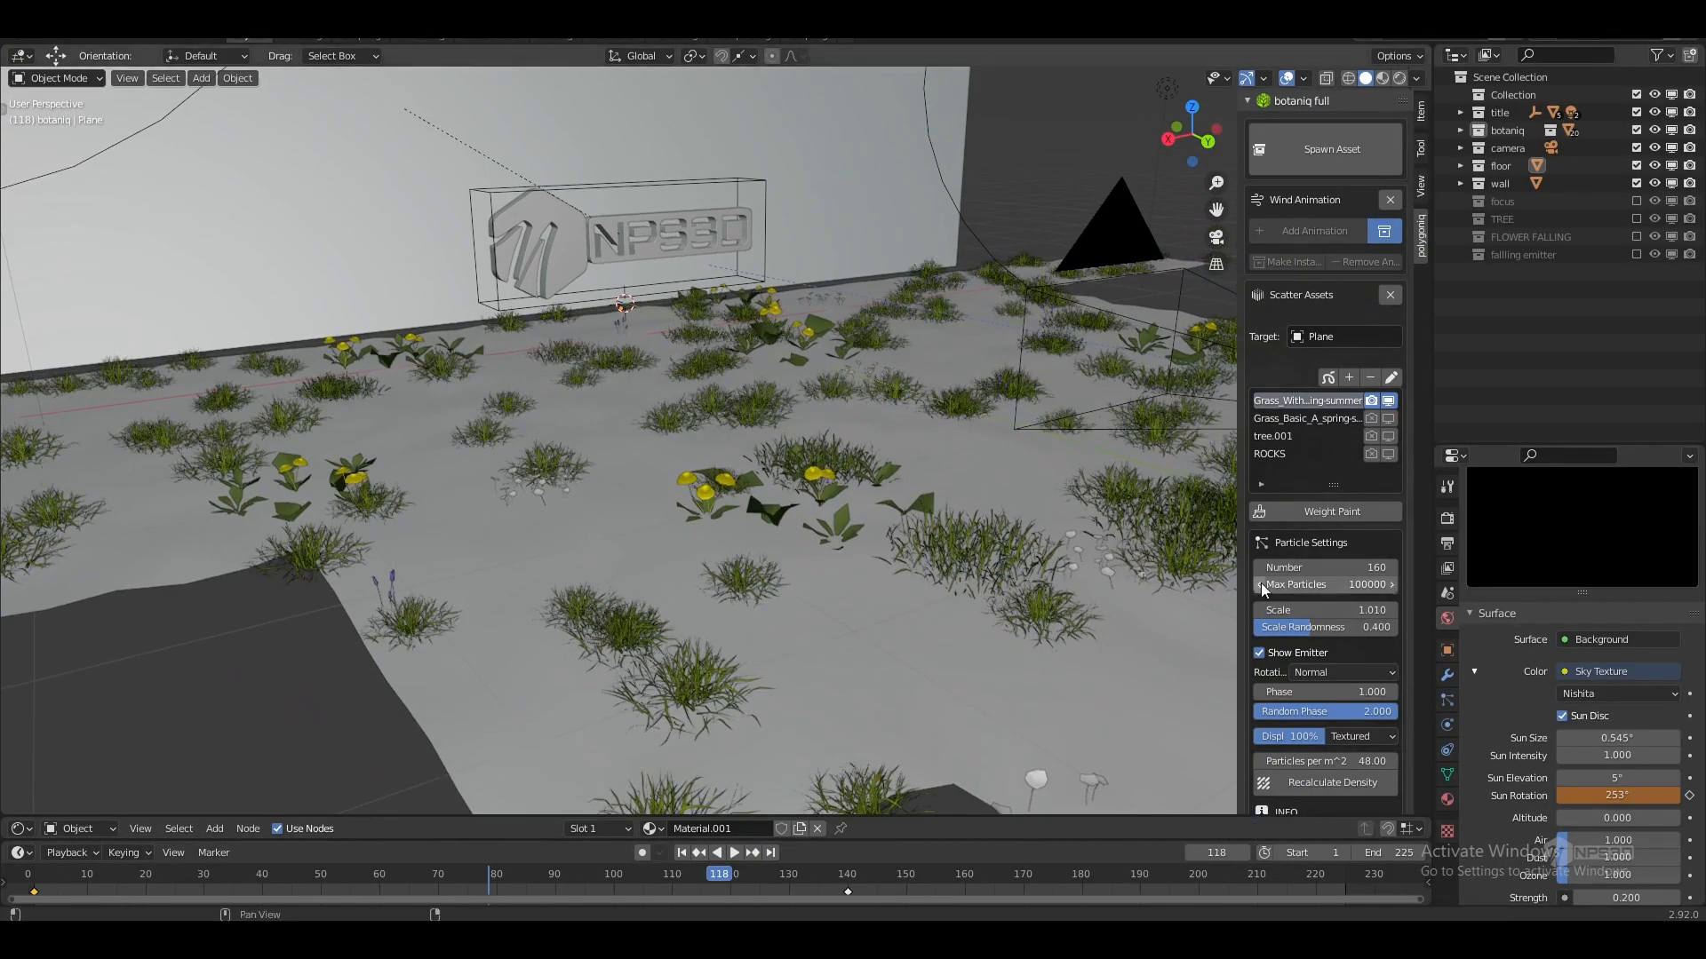
{"action": "left_click_drag", "start_coordinate": [1244, 521], "coordinate": [1149, 520]}
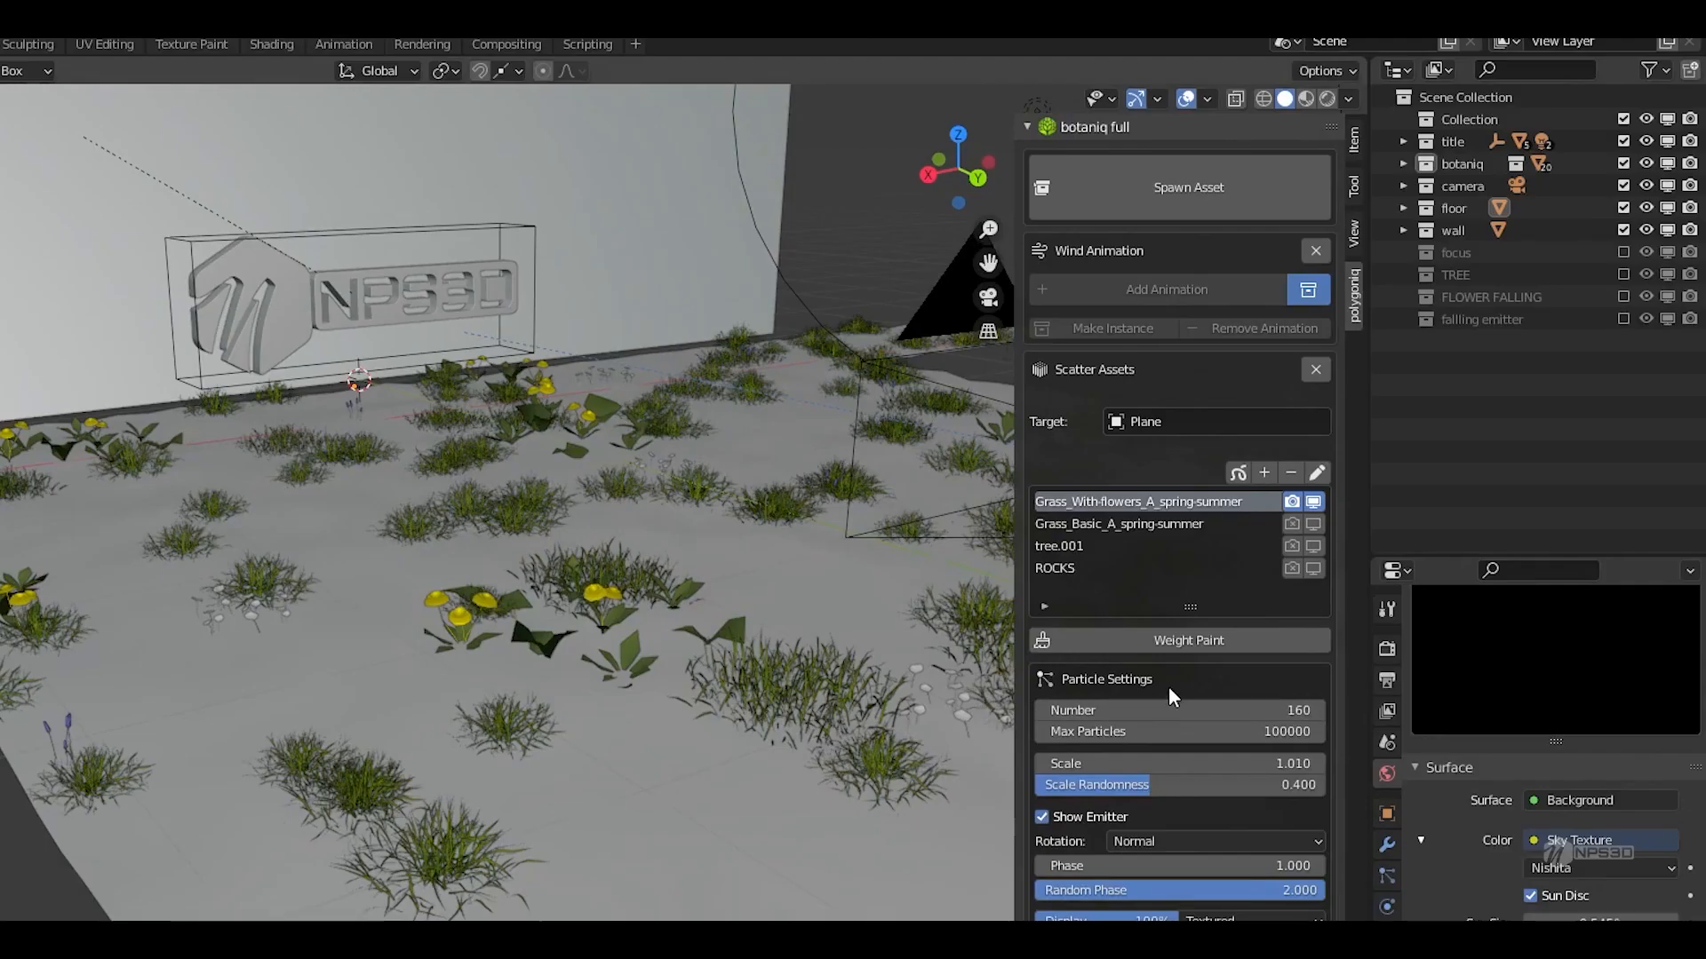
{"action": "scroll", "coordinate": [1176, 684], "scroll_direction": "down", "scroll_amount": 5}
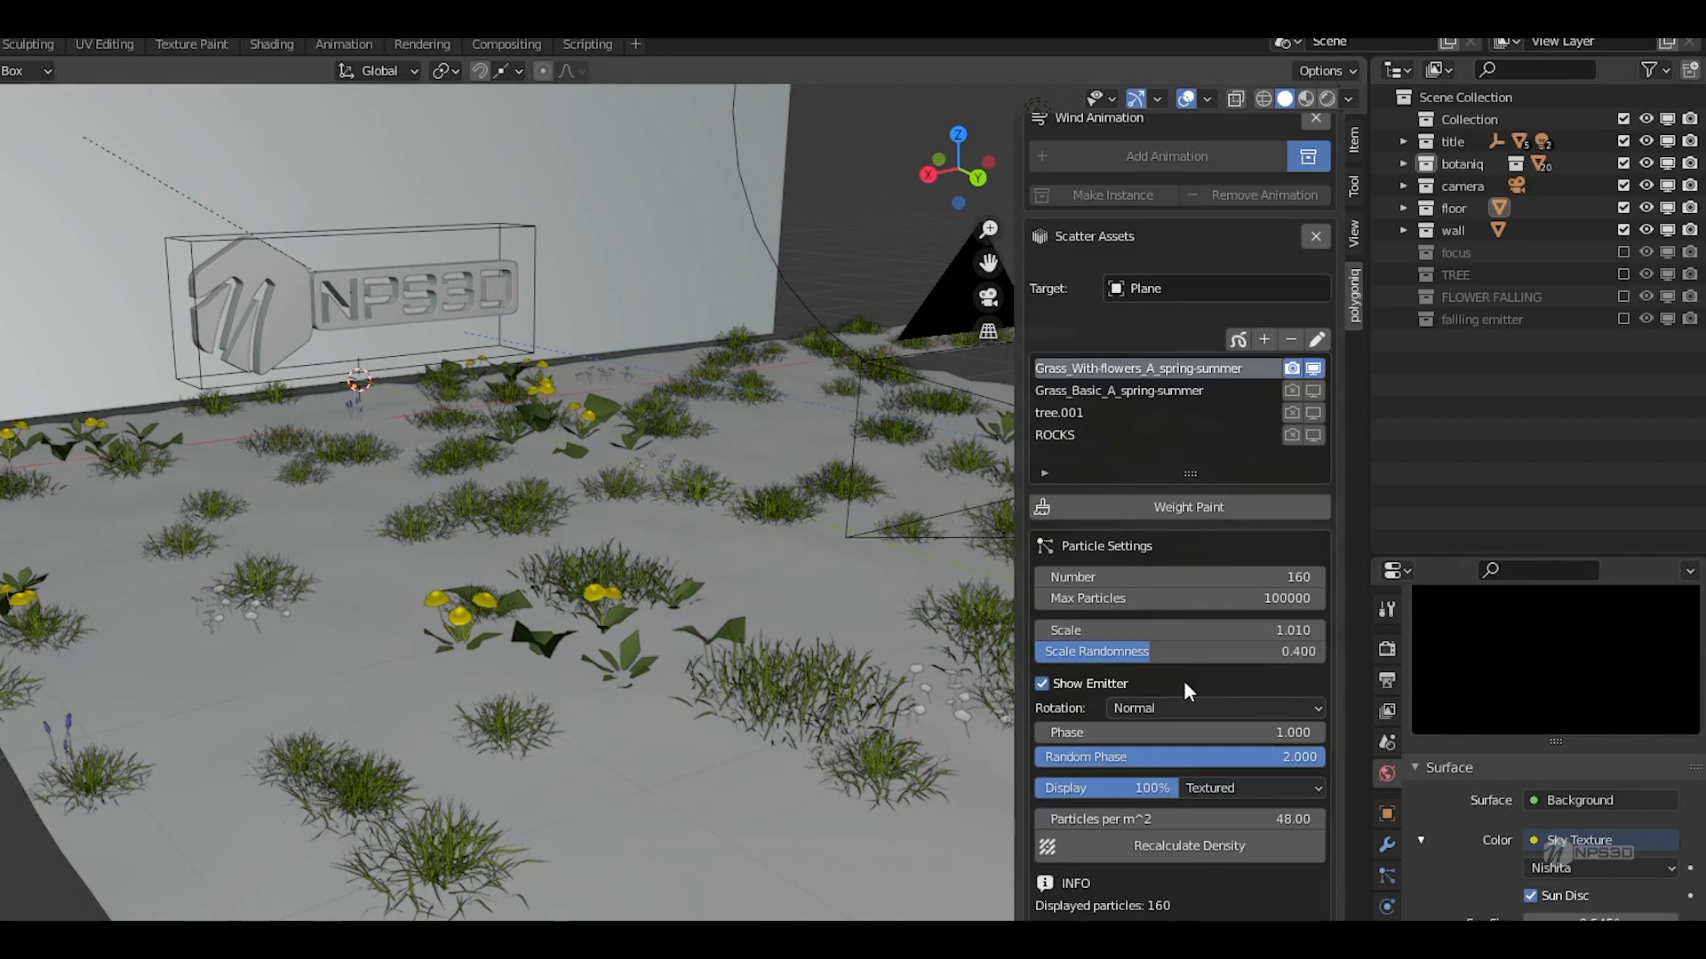
{"action": "scroll", "coordinate": [1149, 856], "scroll_direction": "down", "scroll_amount": 4}
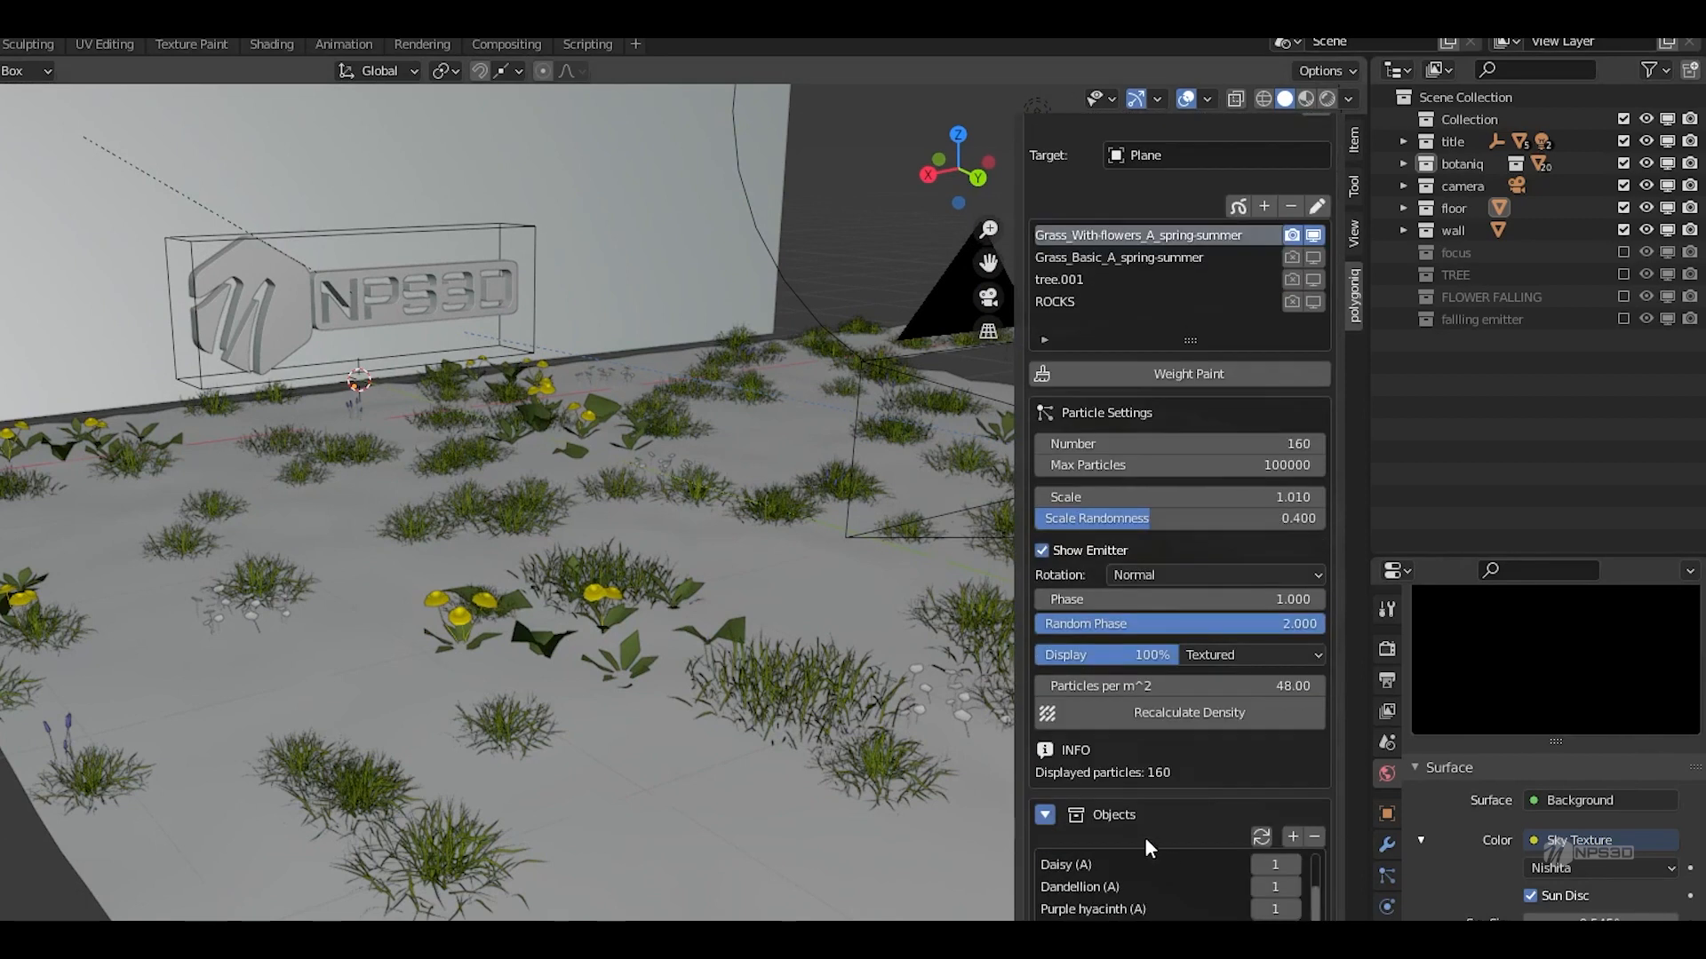
{"action": "left_click_drag", "start_coordinate": [1256, 414], "coordinate": [1165, 414]}
{"action": "key", "text": "ctrl+z"}
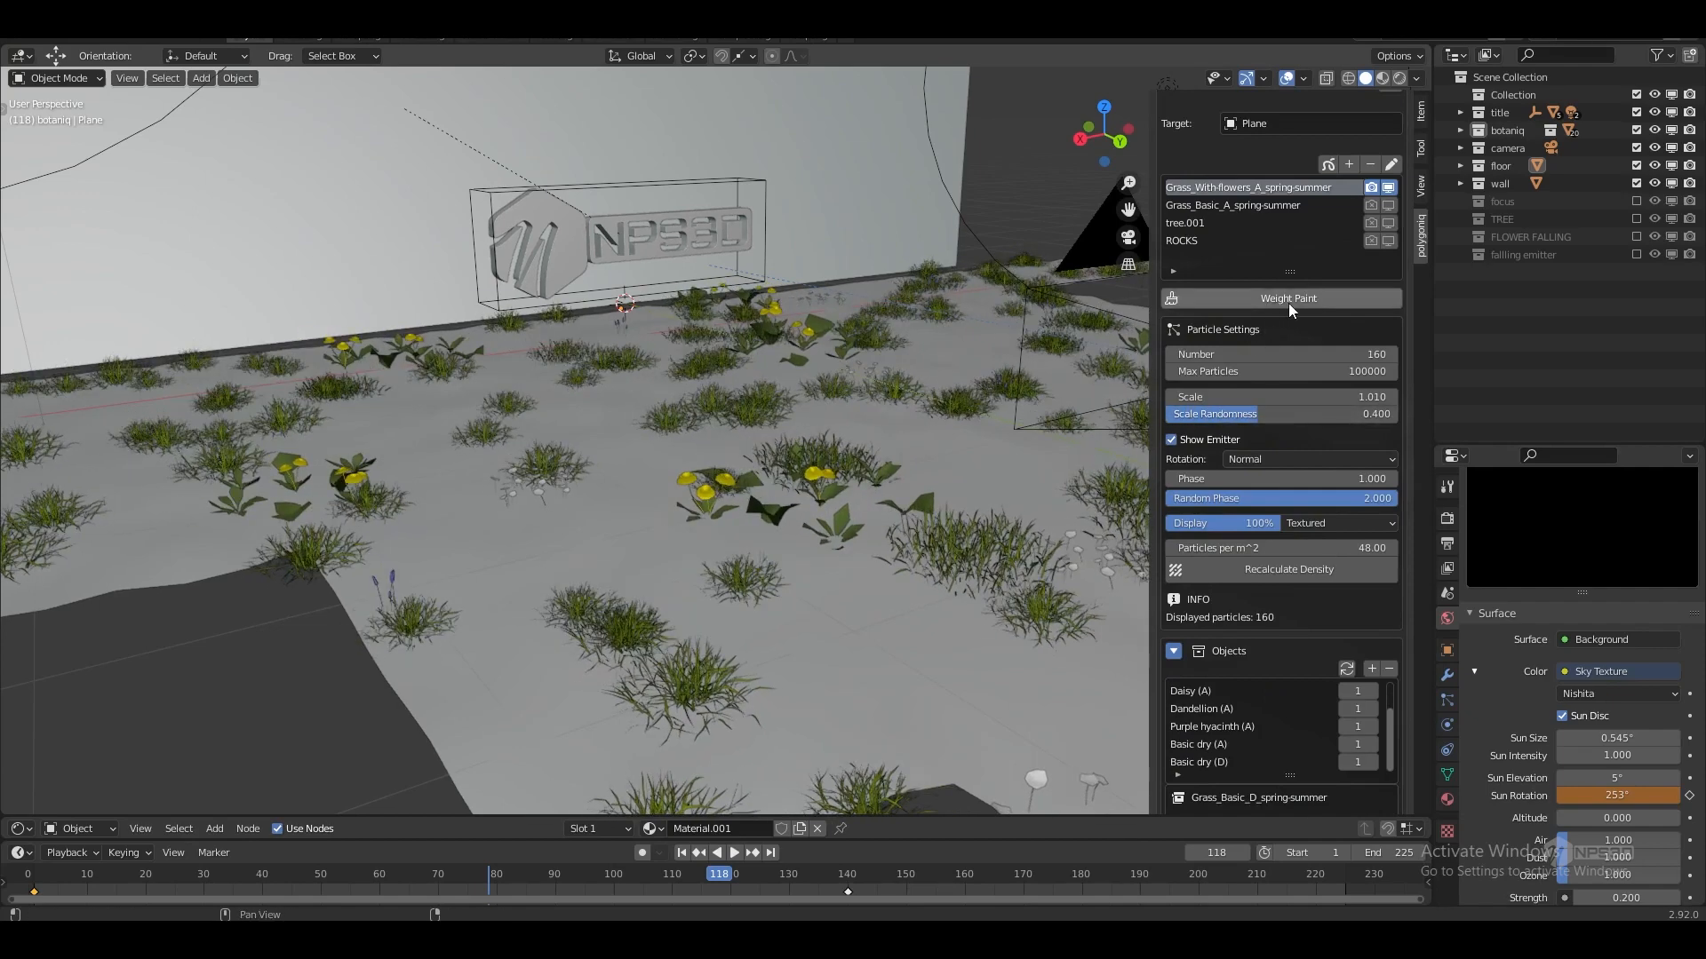
{"action": "middle_click_drag", "start_coordinate": [863, 412], "coordinate": [746, 356]}
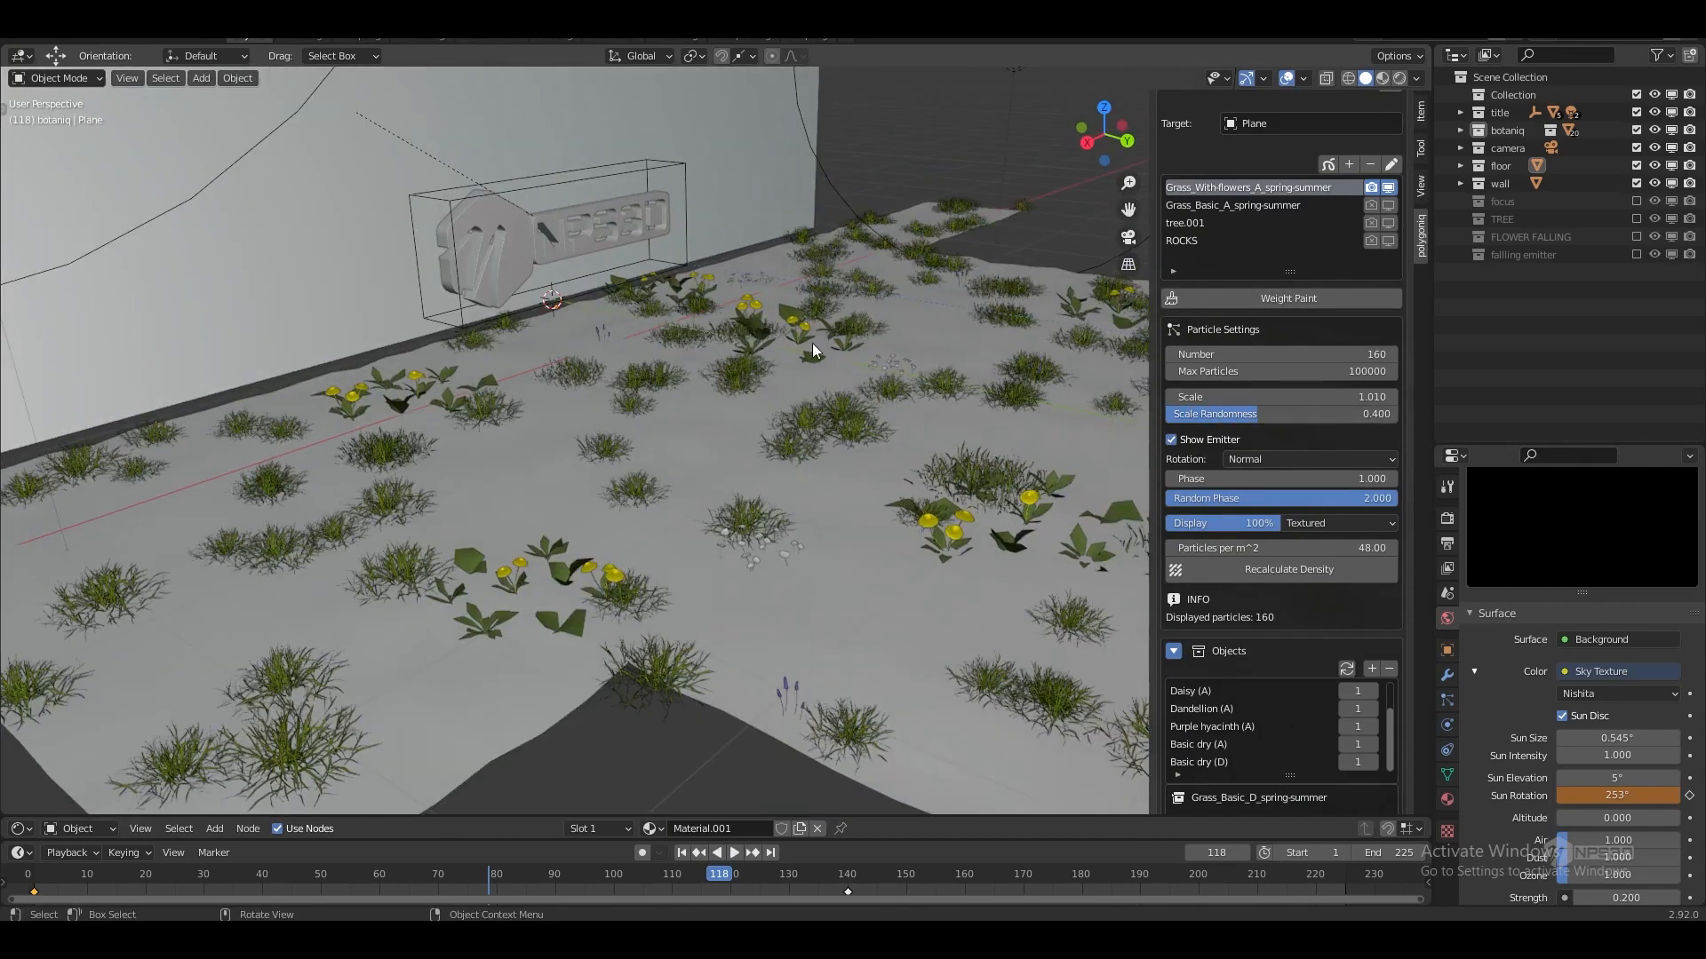
- Show the floor's Grass_Basic_A_spring-summer, tree.001 and ROCKS particle systems in both viewport and render
{"action": "middle_click_drag", "start_coordinate": [668, 277], "coordinate": [794, 423], "text": "shift"}
{"action": "scroll", "coordinate": [689, 365], "scroll_direction": "down", "scroll_amount": 3}
{"action": "middle_click_drag", "start_coordinate": [876, 469], "coordinate": [839, 494], "text": "shift"}
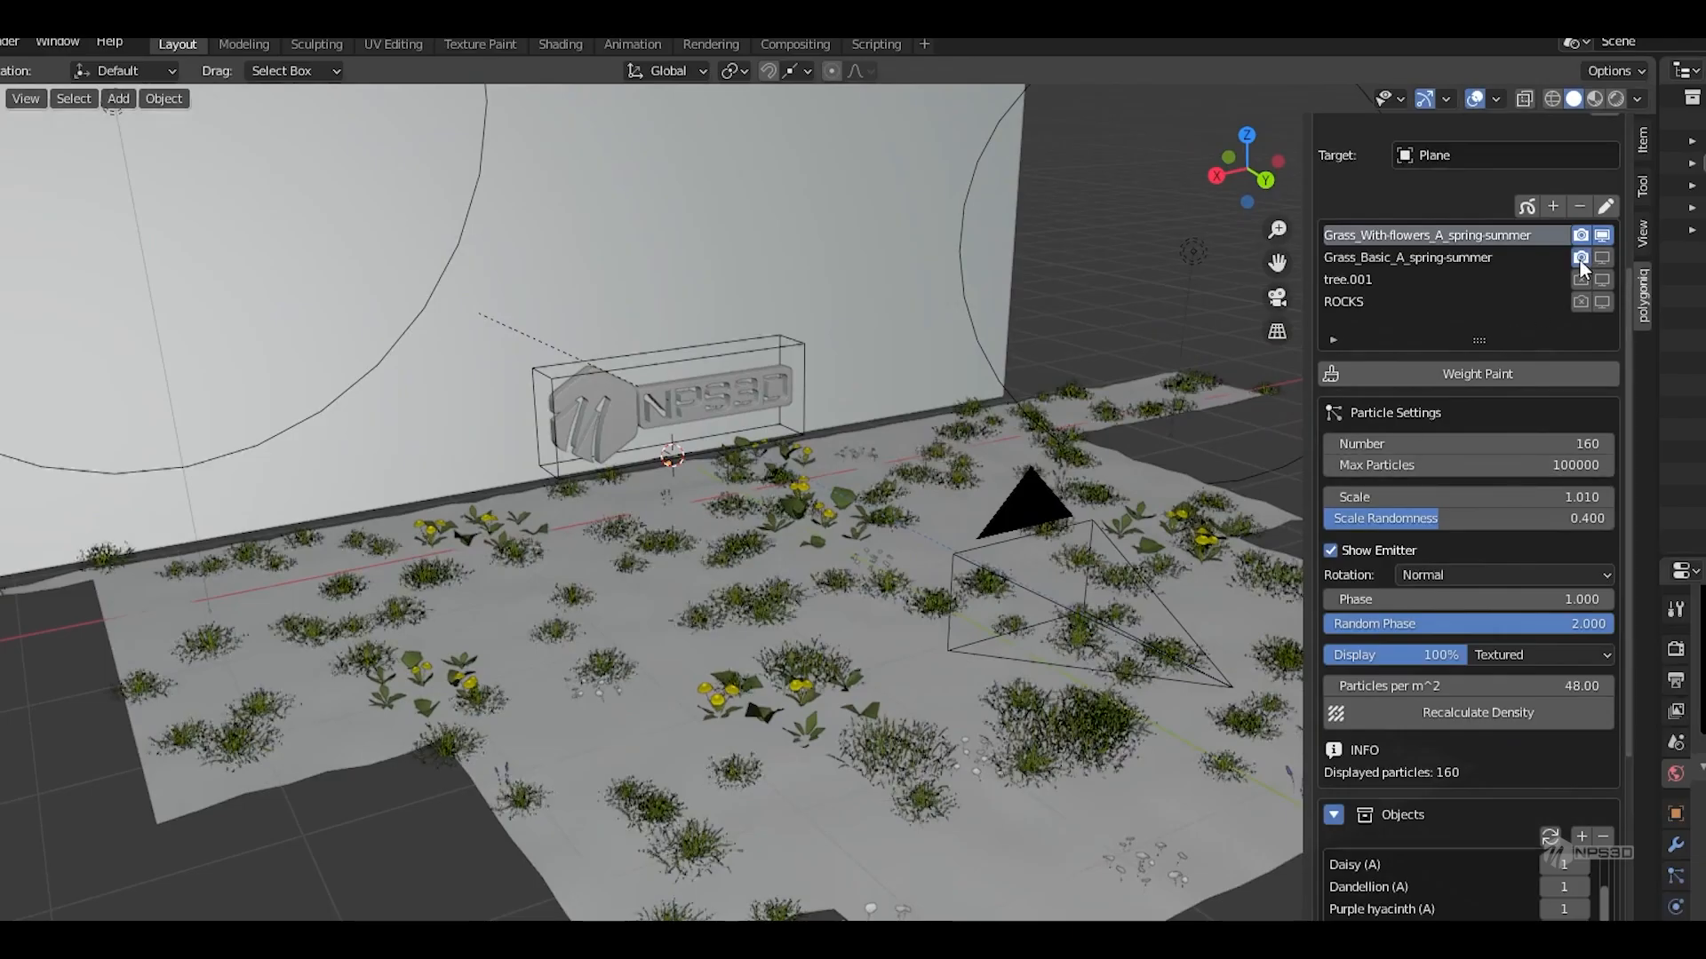
{"action": "left_click", "coordinate": [1371, 205]}
{"action": "left_click", "coordinate": [1389, 206]}
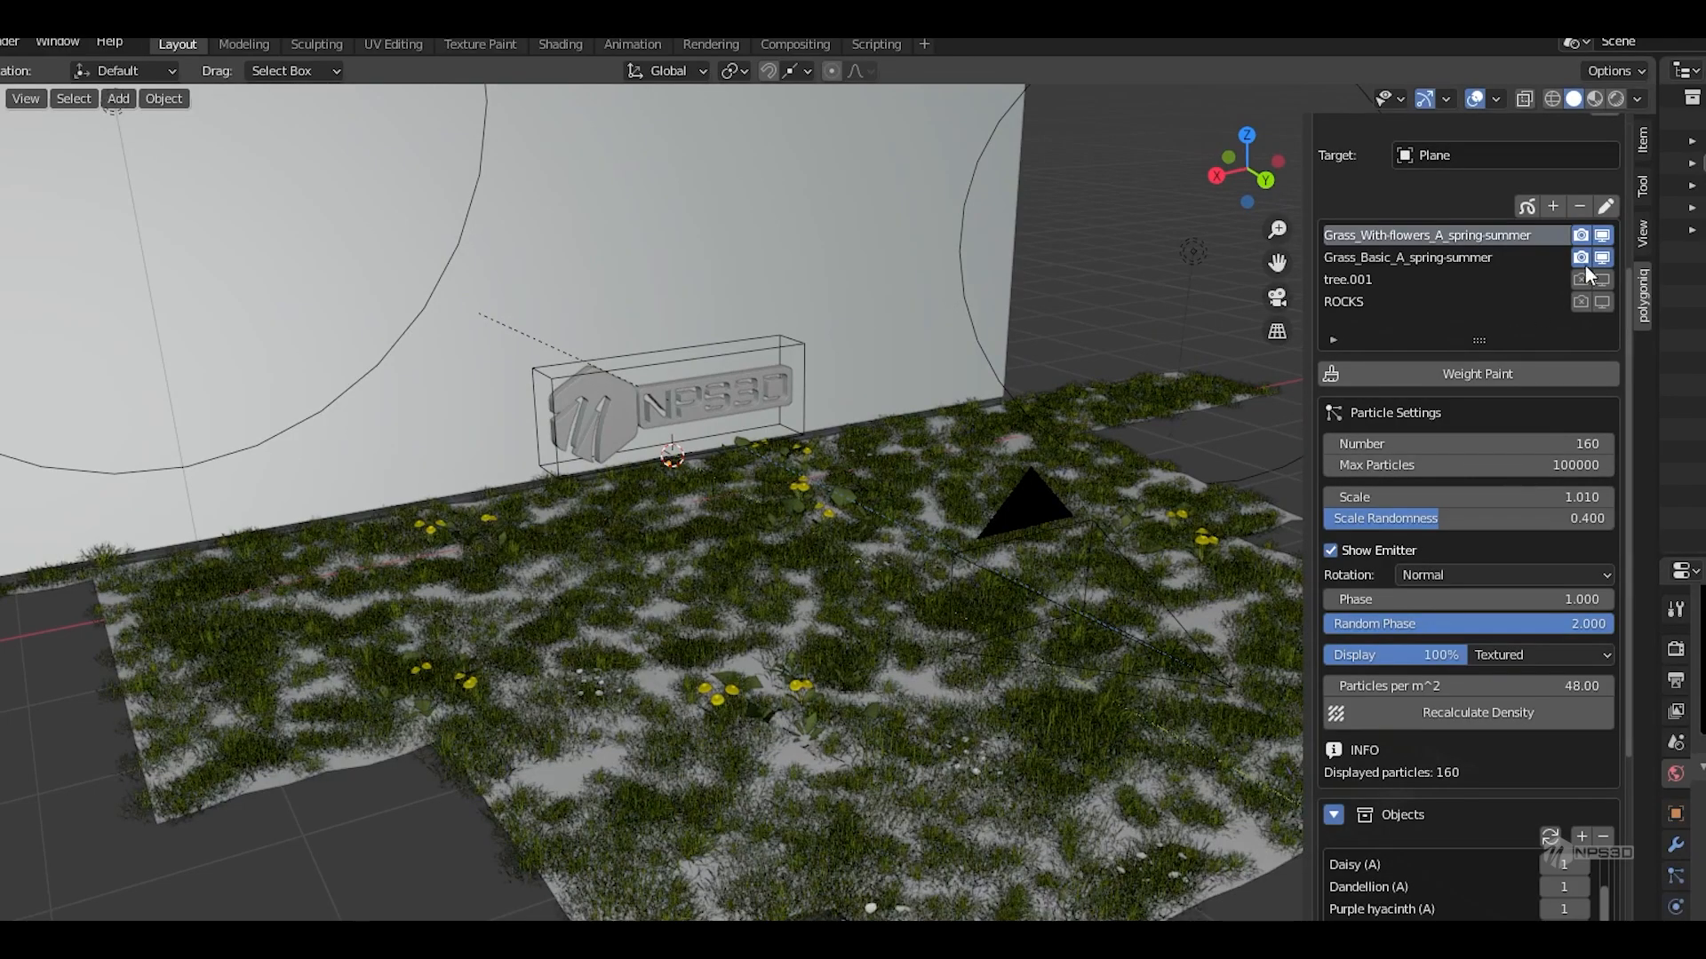
{"action": "left_click", "coordinate": [1583, 280]}
{"action": "left_click", "coordinate": [1603, 281]}
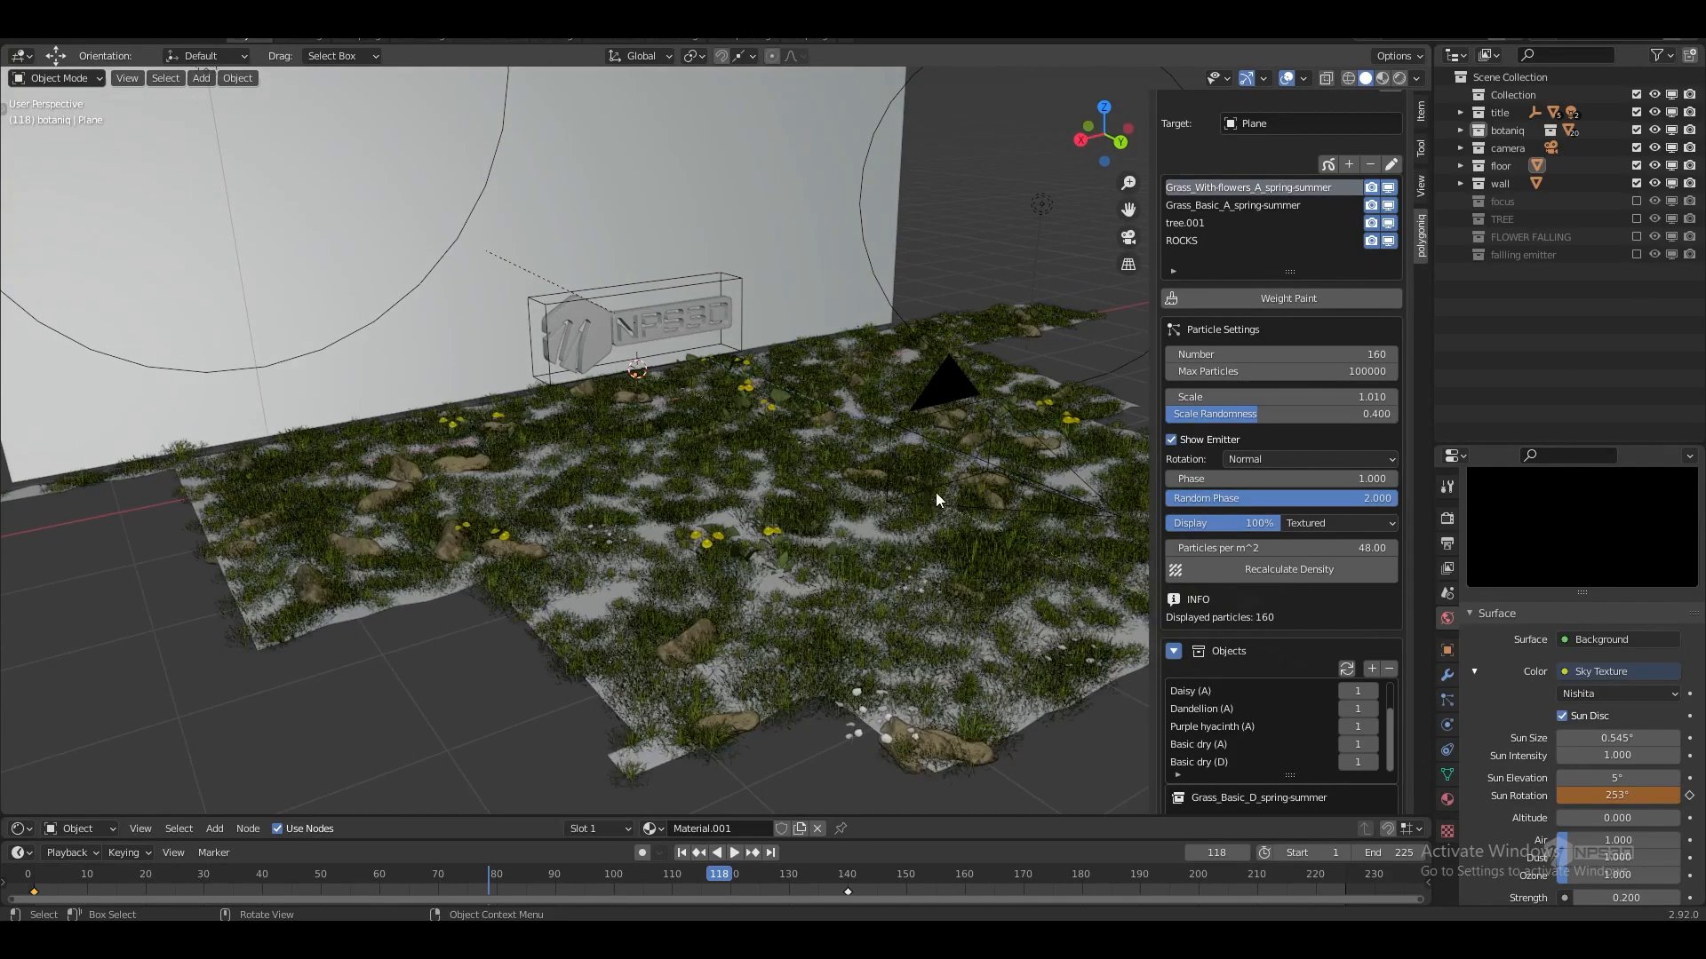
- Select the wall plane and show its Default Name particle system in viewport and render
{"action": "mouse_move", "coordinate": [802, 549]}
{"action": "middle_mouse_down"}
{"action": "mouse_move", "coordinate": [802, 574]}
{"action": "mouse_move", "coordinate": [778, 540]}
{"action": "mouse_move", "coordinate": [785, 563]}
{"action": "mouse_move", "coordinate": [833, 565]}
{"action": "mouse_move", "coordinate": [826, 542]}
{"action": "middle_mouse_up"}
{"action": "scroll", "coordinate": [802, 574], "scroll_direction": "up", "scroll_amount": 5}
{"action": "left_click", "coordinate": [796, 318]}
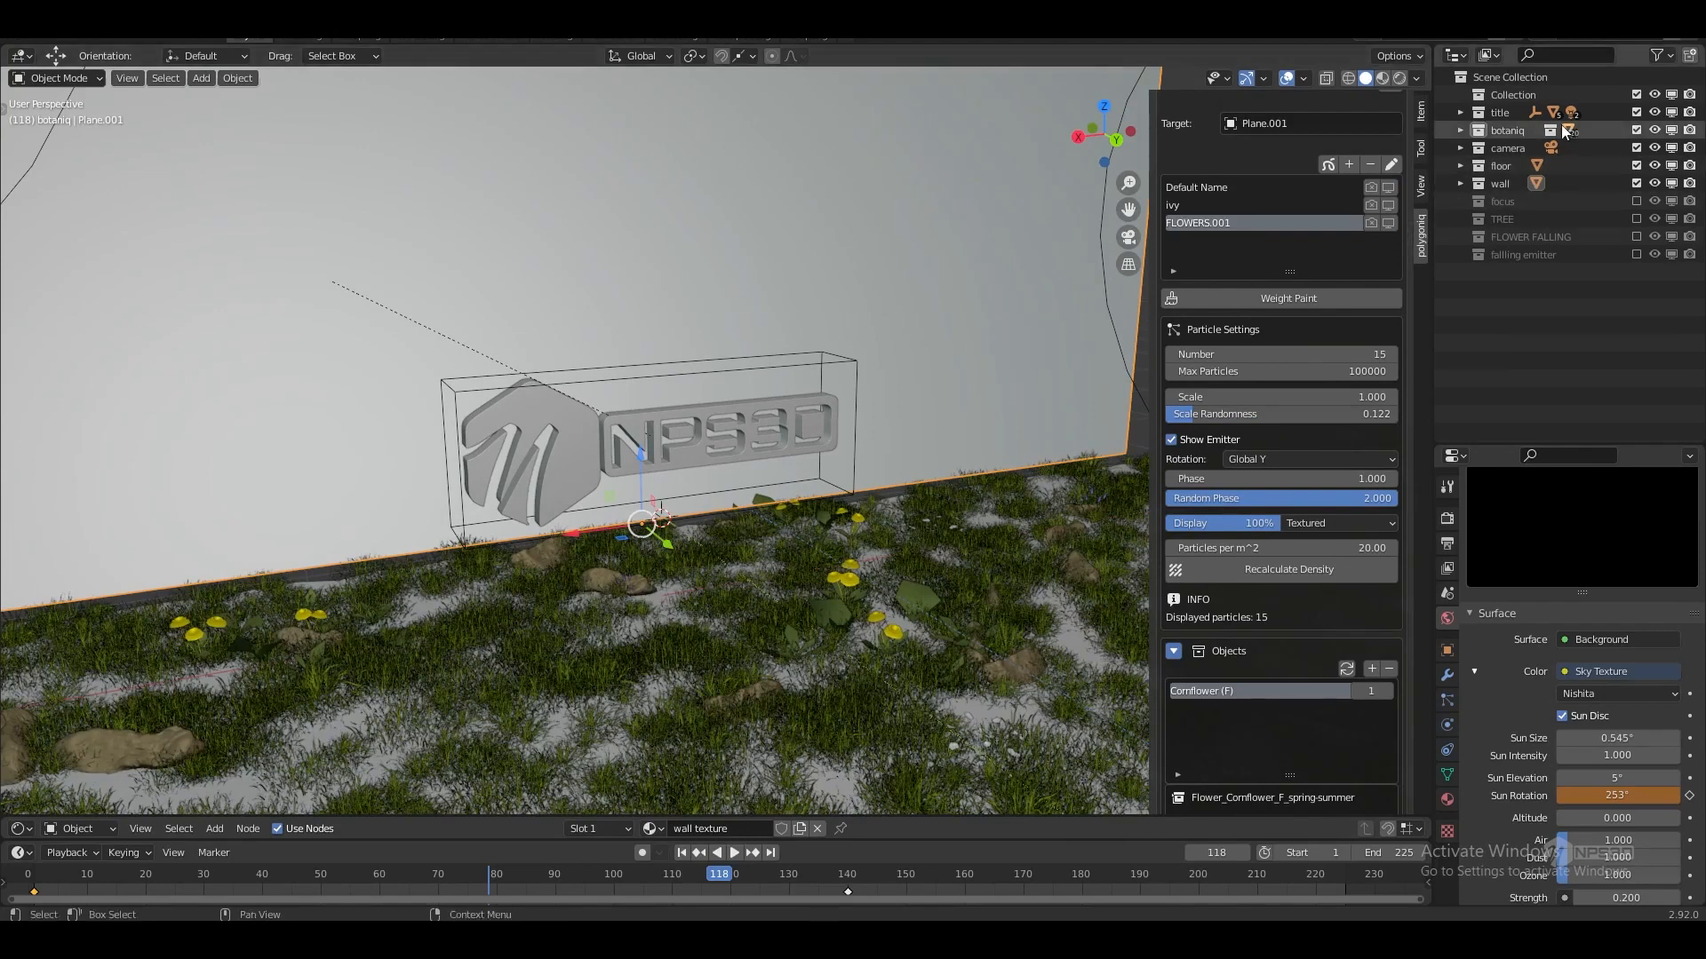
{"action": "left_click", "coordinate": [1371, 187]}
{"action": "left_click", "coordinate": [1387, 188]}
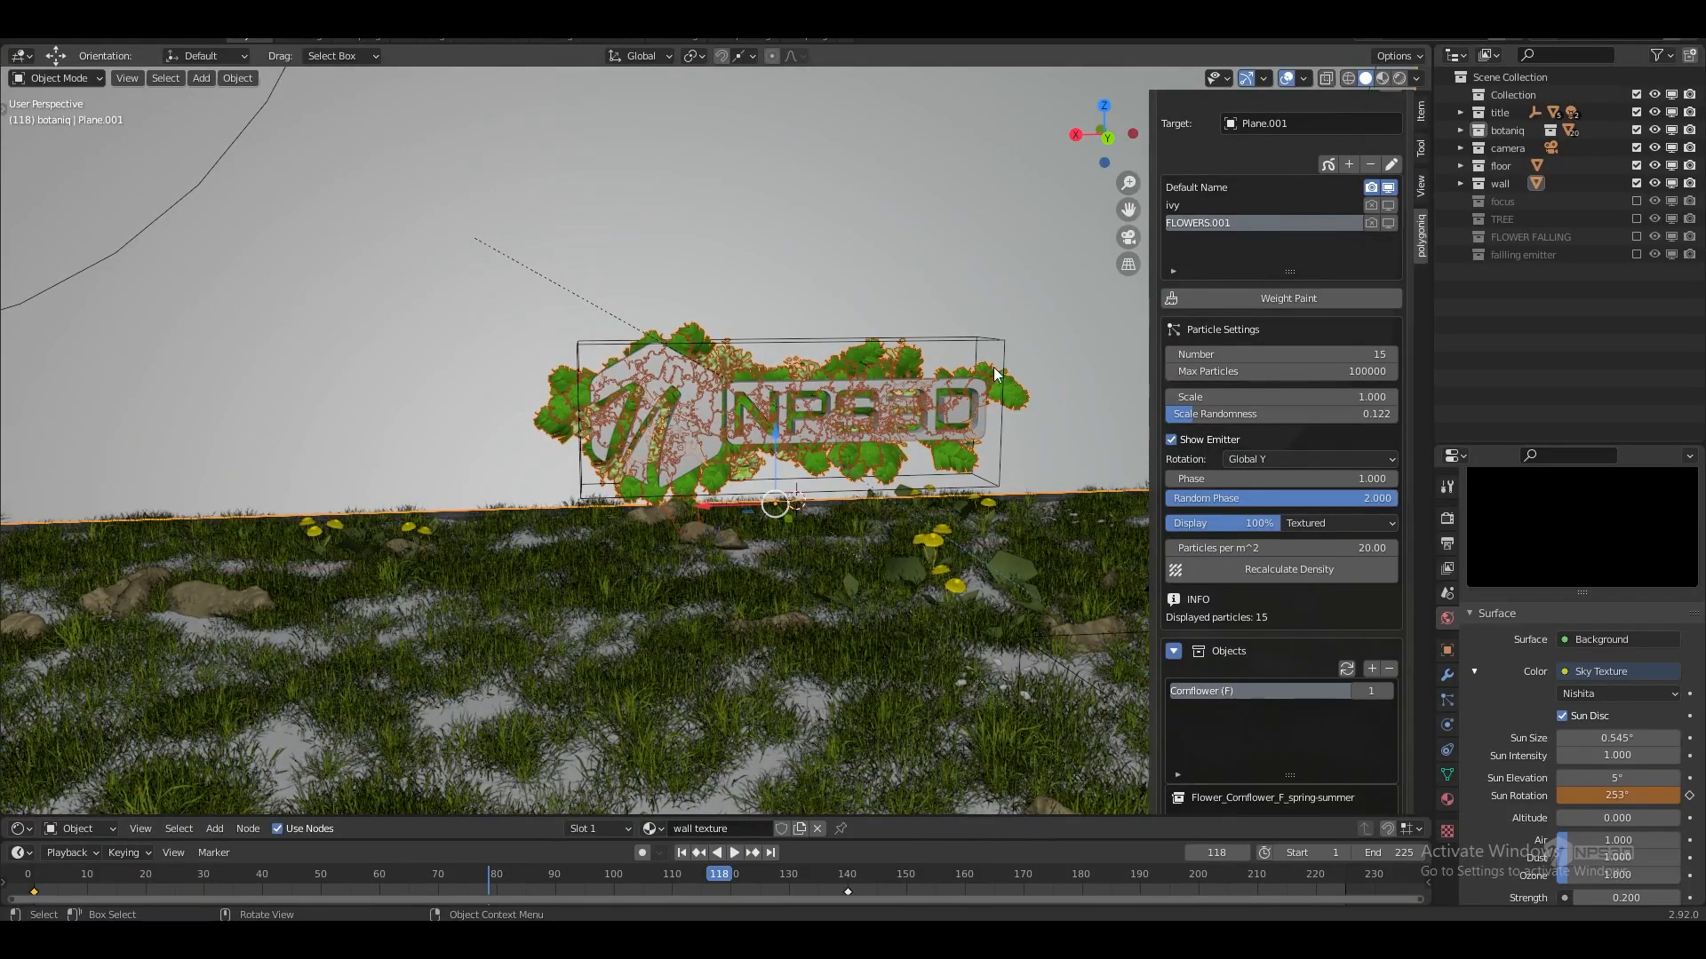
- Switch the viewport to rendered shading and inspect the logo with the foliage around it
{"action": "left_click", "coordinate": [1400, 77]}
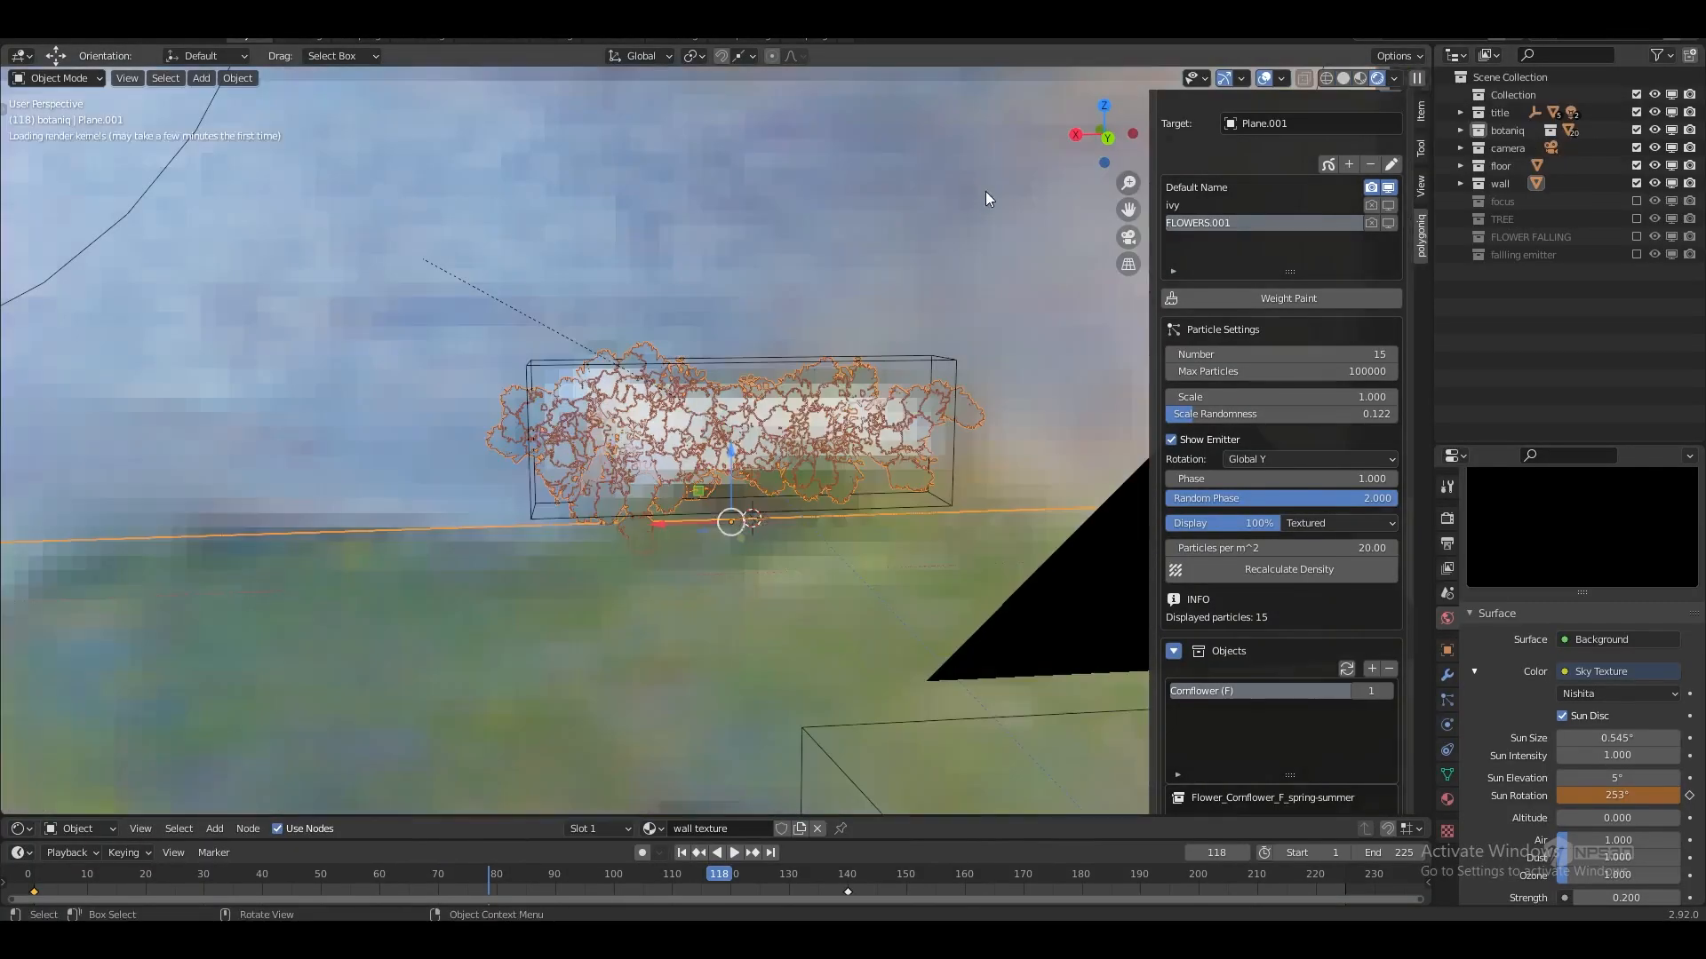
{"action": "middle_click_drag", "start_coordinate": [913, 547], "coordinate": [916, 538]}
{"action": "scroll", "coordinate": [917, 538], "scroll_direction": "down", "scroll_amount": 1}
{"action": "scroll", "coordinate": [917, 538], "scroll_direction": "up", "scroll_amount": 2}
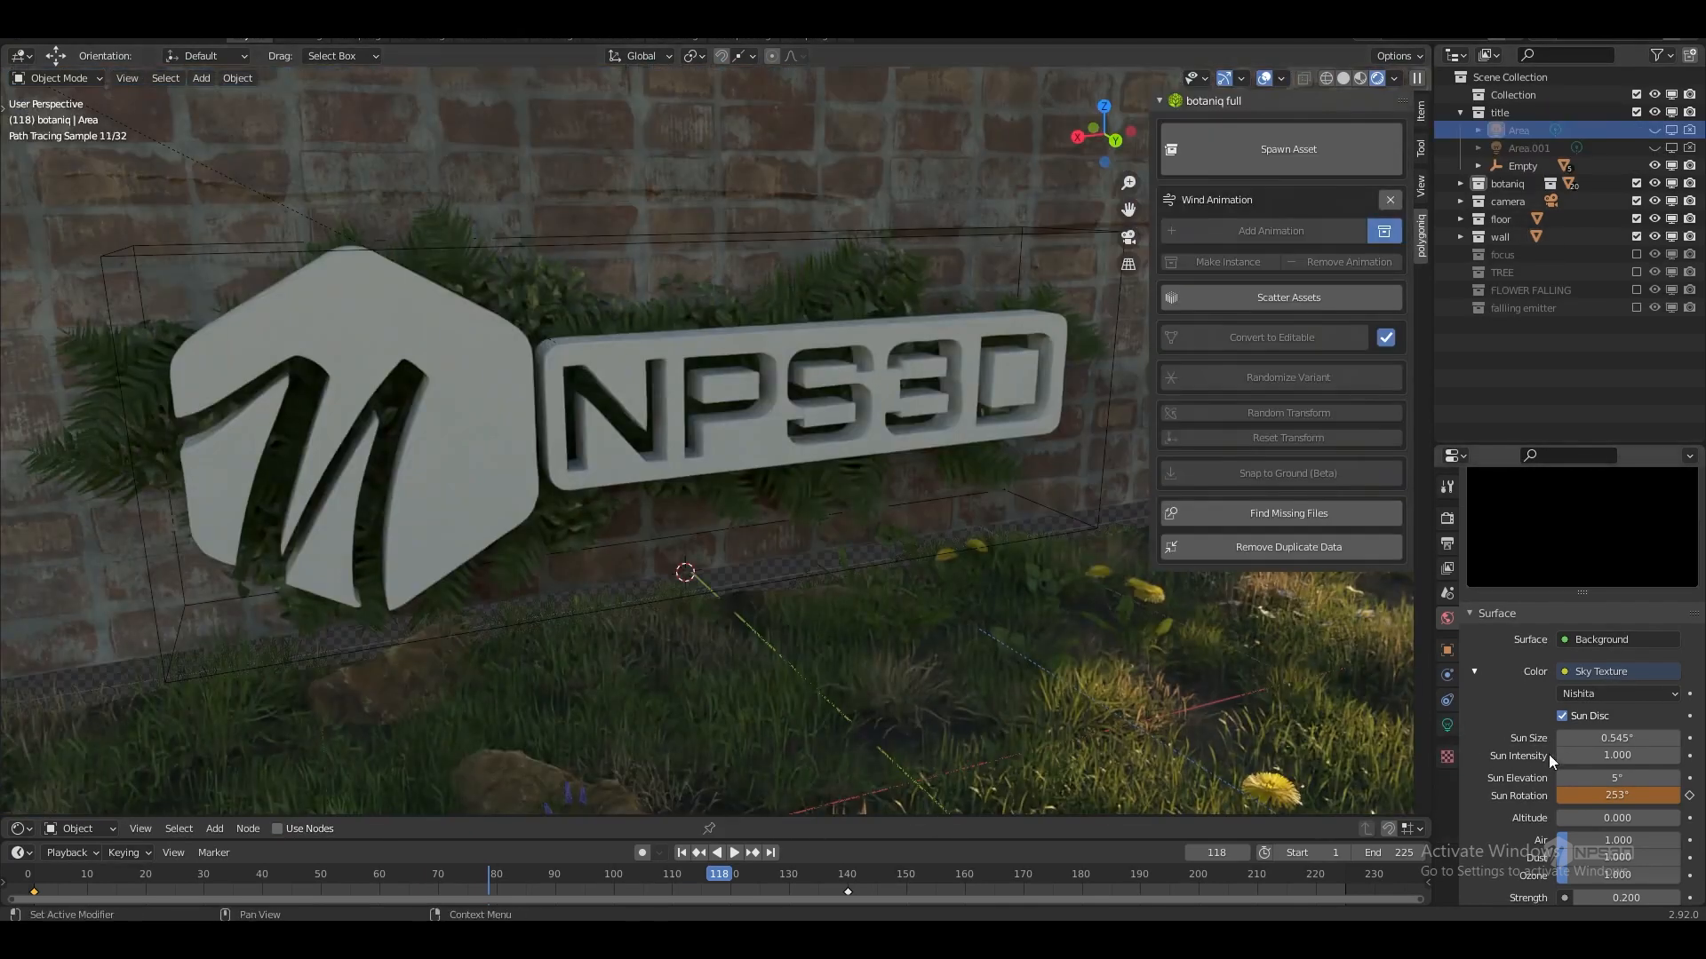
- Set the Sky Texture's sun elevation to 45°
{"action": "left_click", "coordinate": [1599, 777]}
{"action": "type", "text": "45"}
{"action": "key", "text": "Return"}
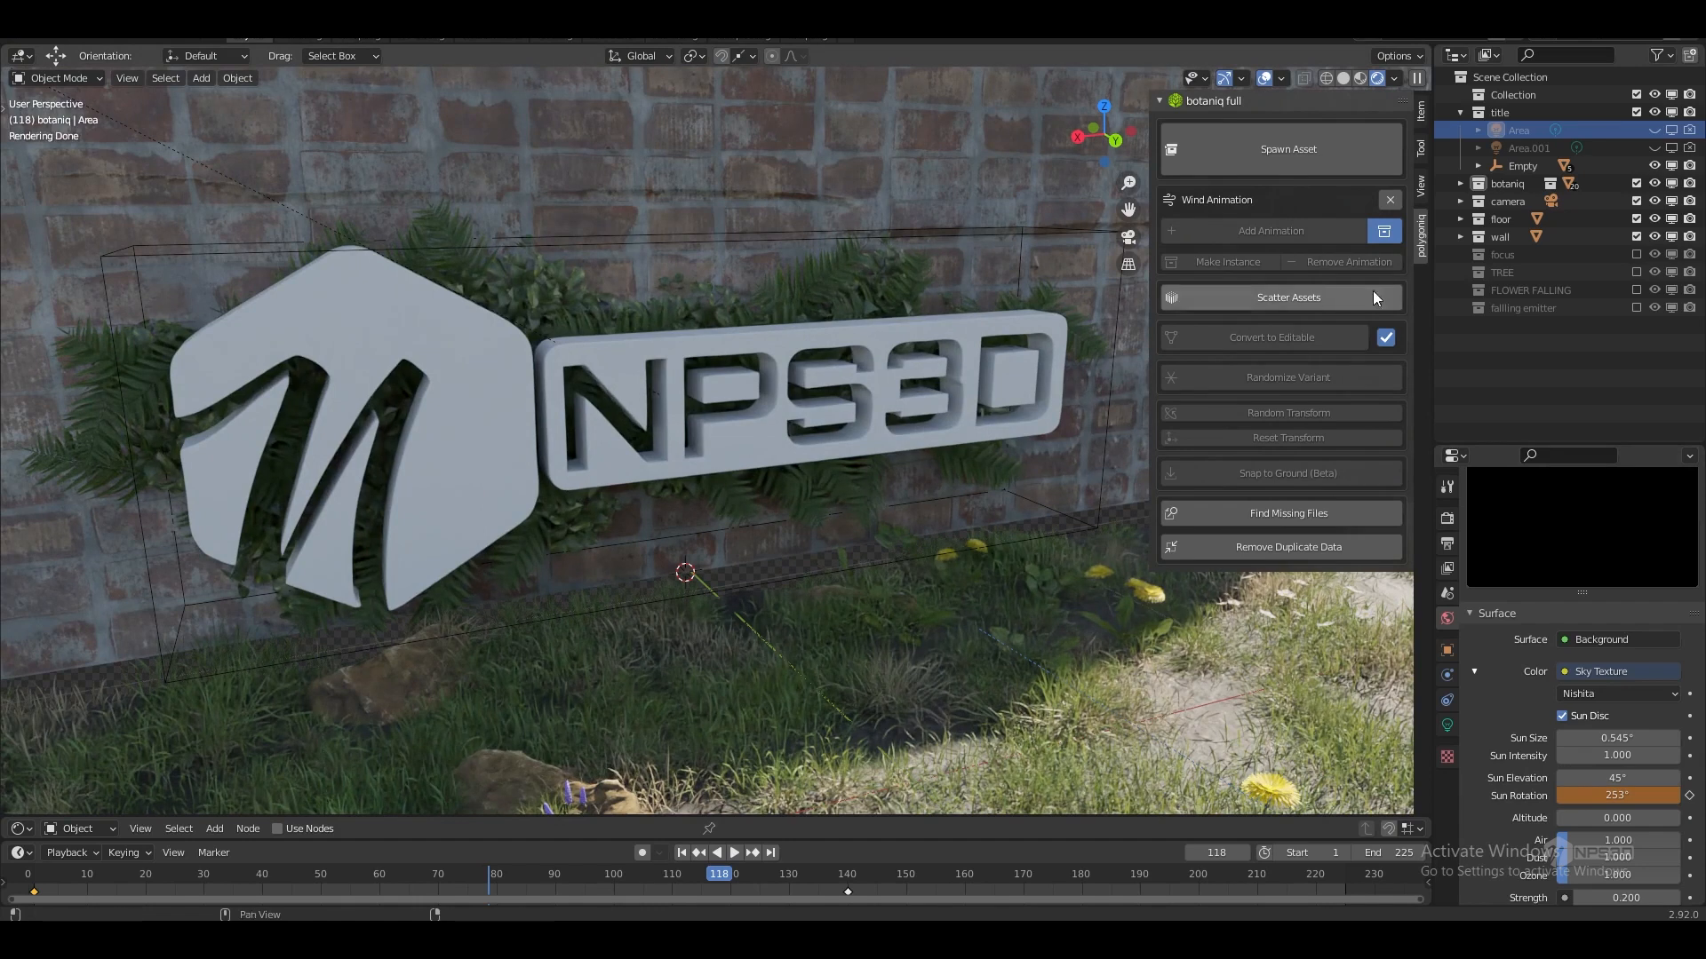
- Select the wall, expand botaniq's Scatter Assets settings and show the ivy and FLOWERS.001 particle systems in viewport and render
{"action": "left_click", "coordinate": [992, 192]}
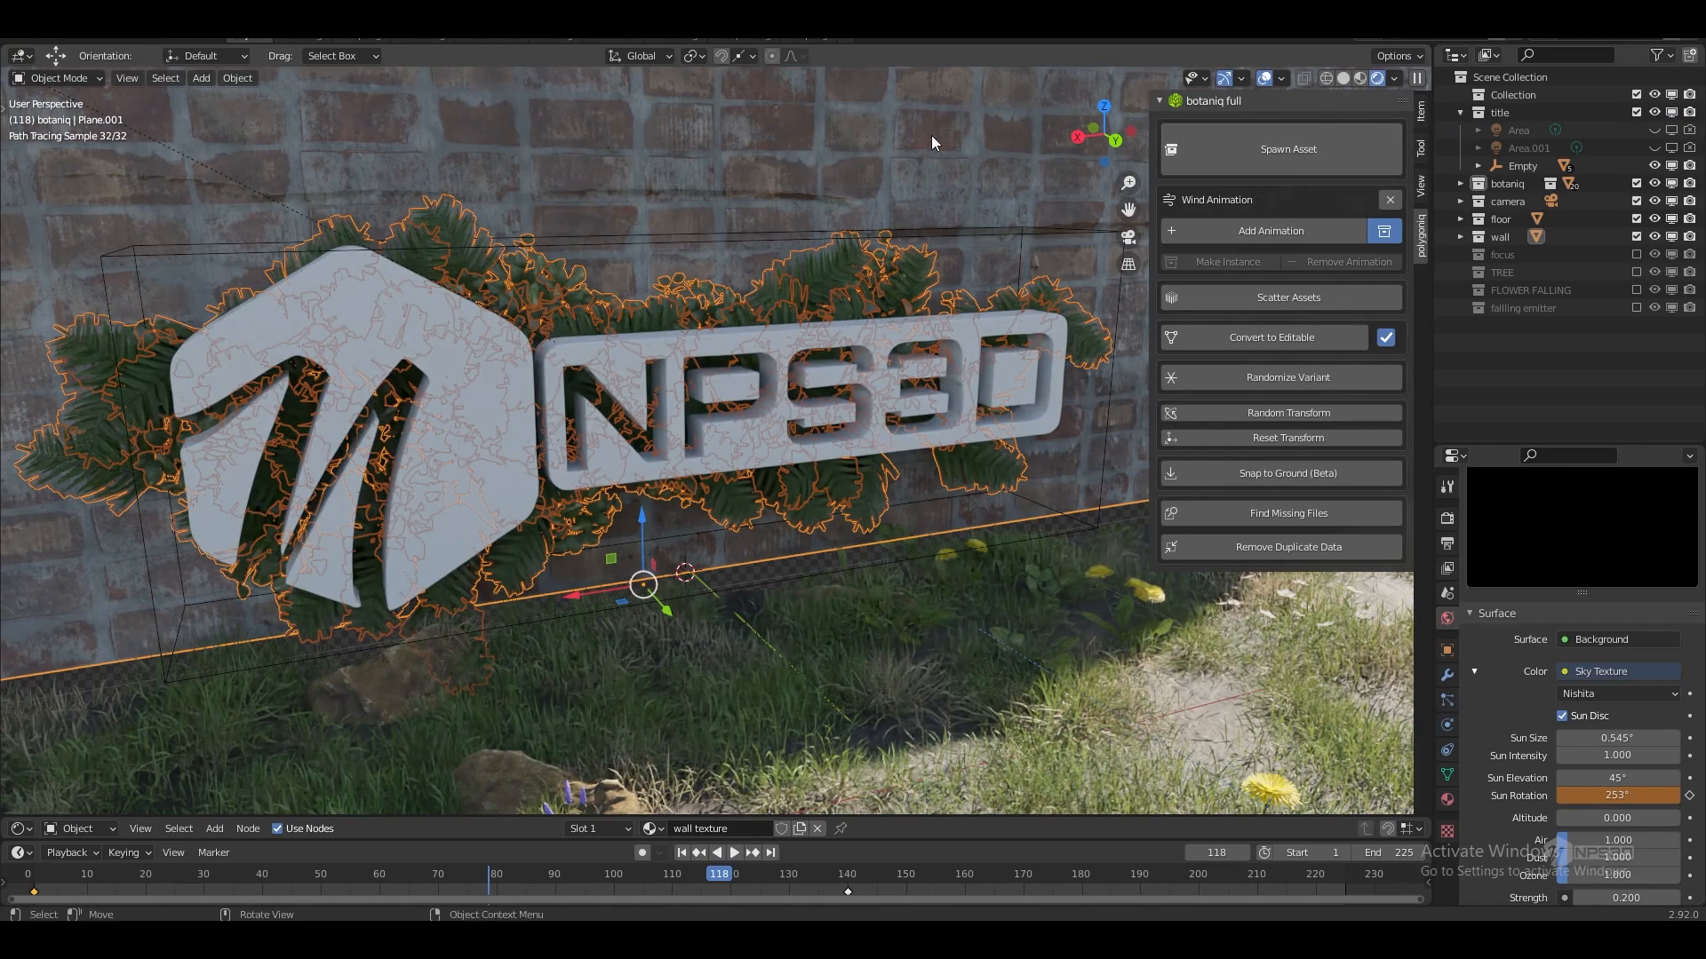
{"action": "left_click", "coordinate": [1226, 296]}
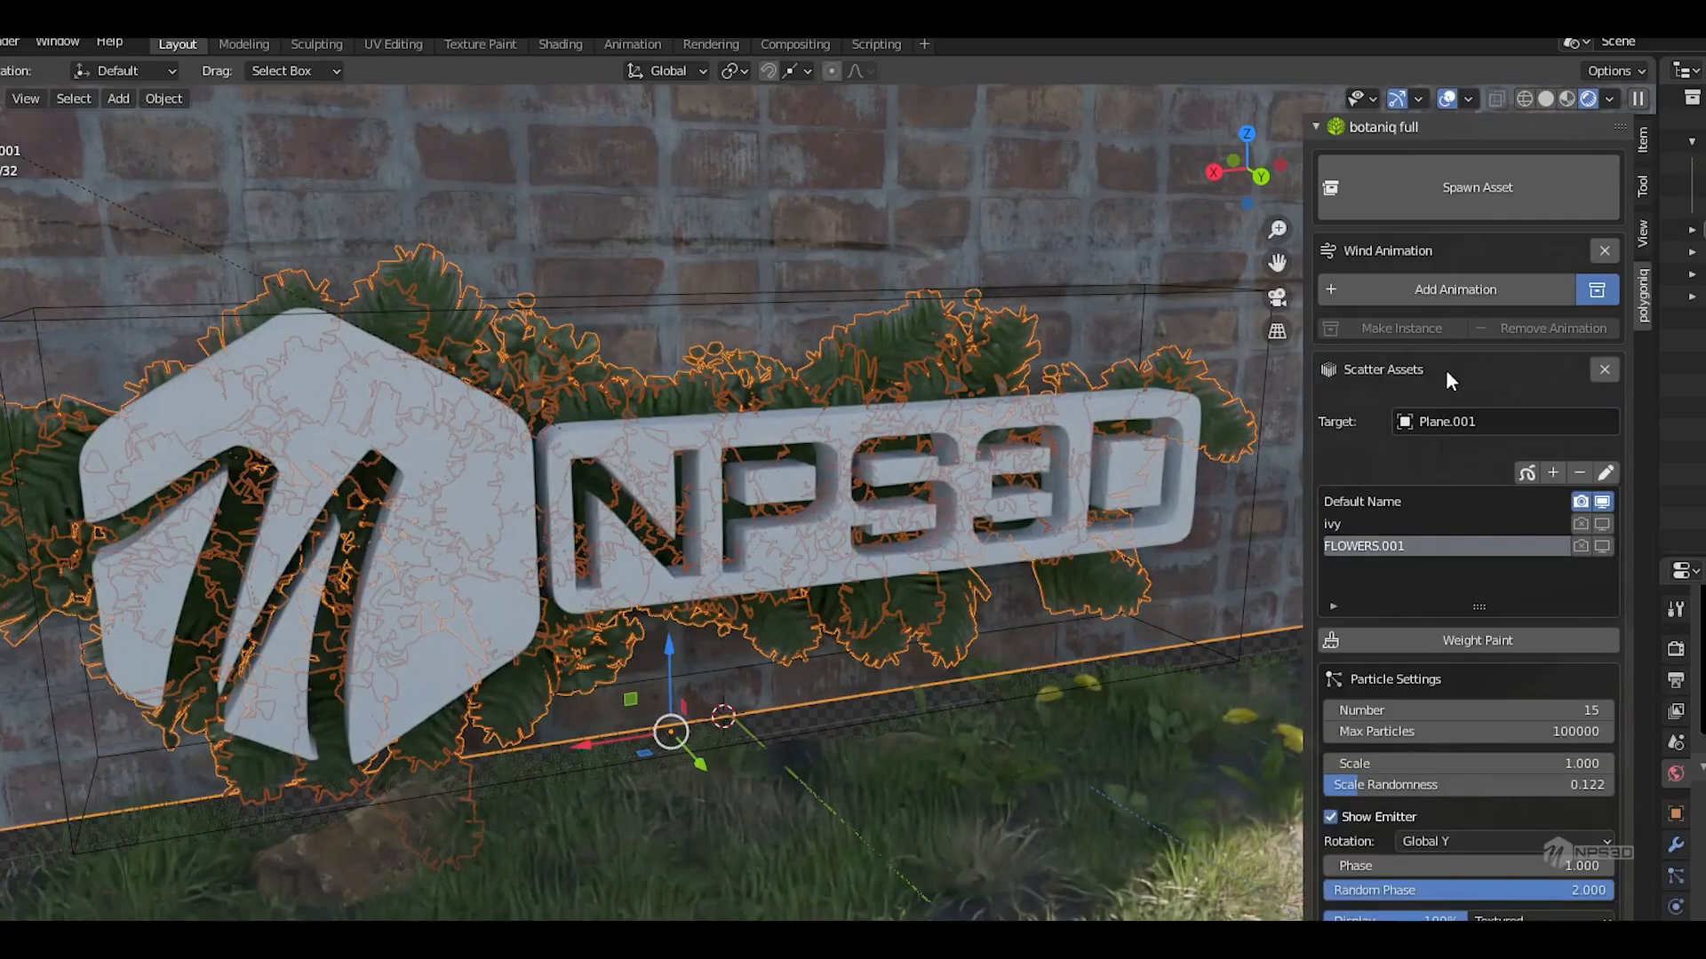
{"action": "left_click", "coordinate": [1580, 523]}
{"action": "left_click", "coordinate": [1601, 524]}
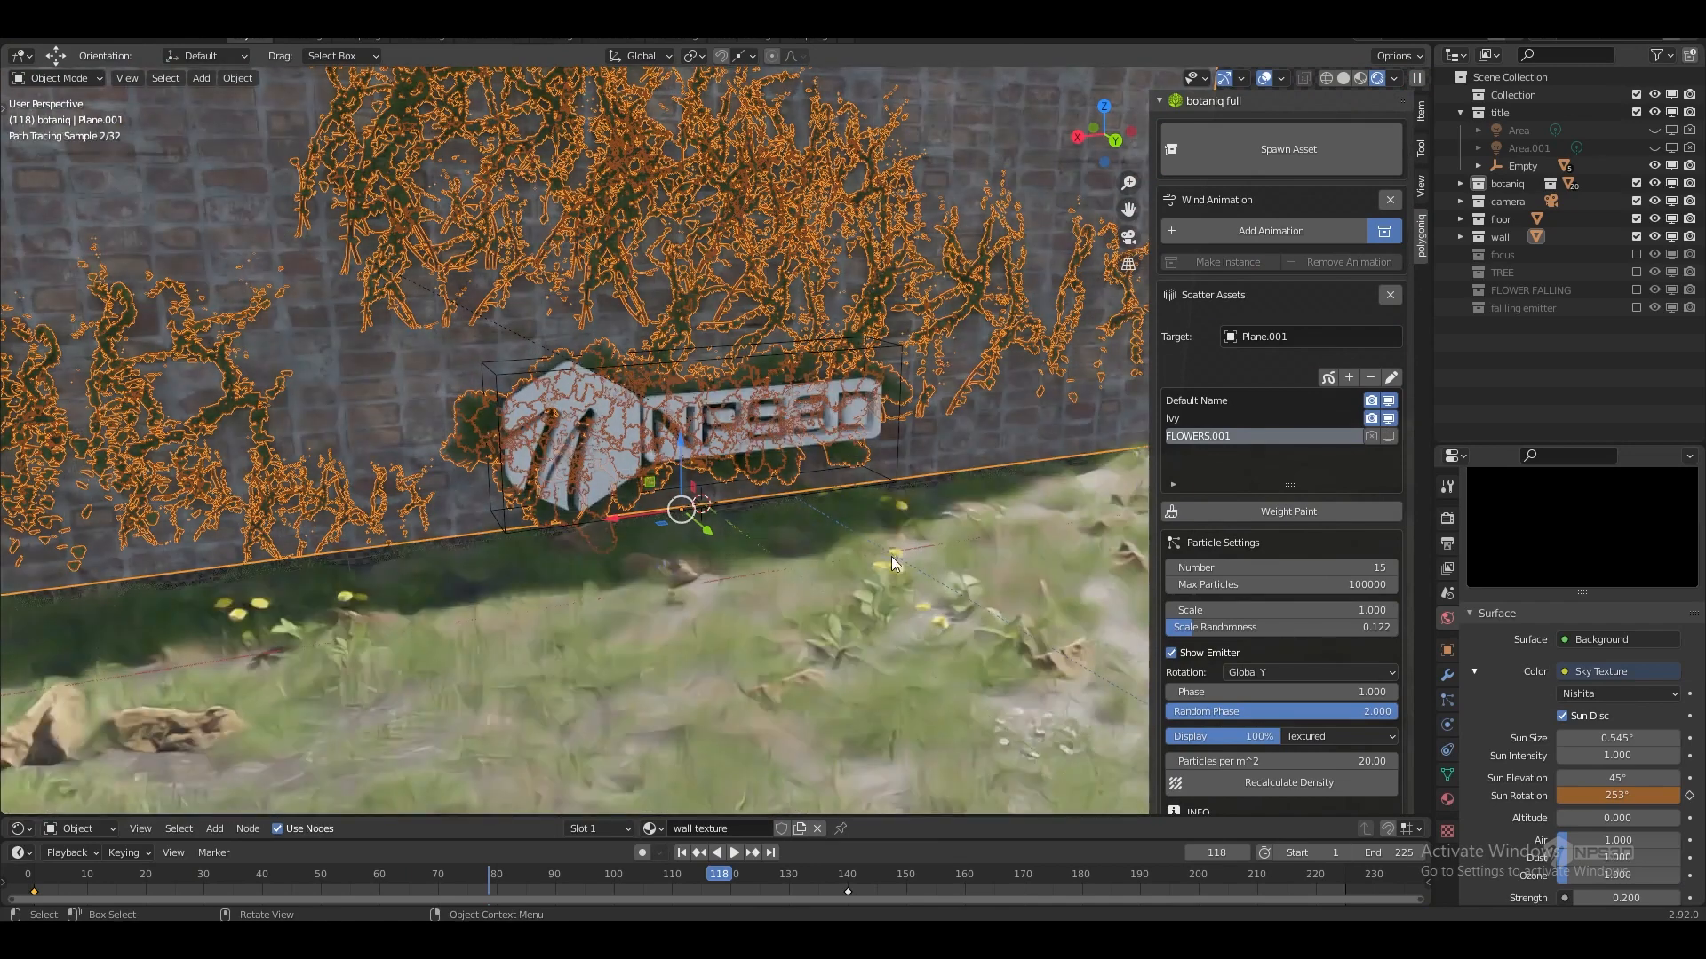
{"action": "left_click", "coordinate": [760, 557]}
{"action": "left_click", "coordinate": [593, 350]}
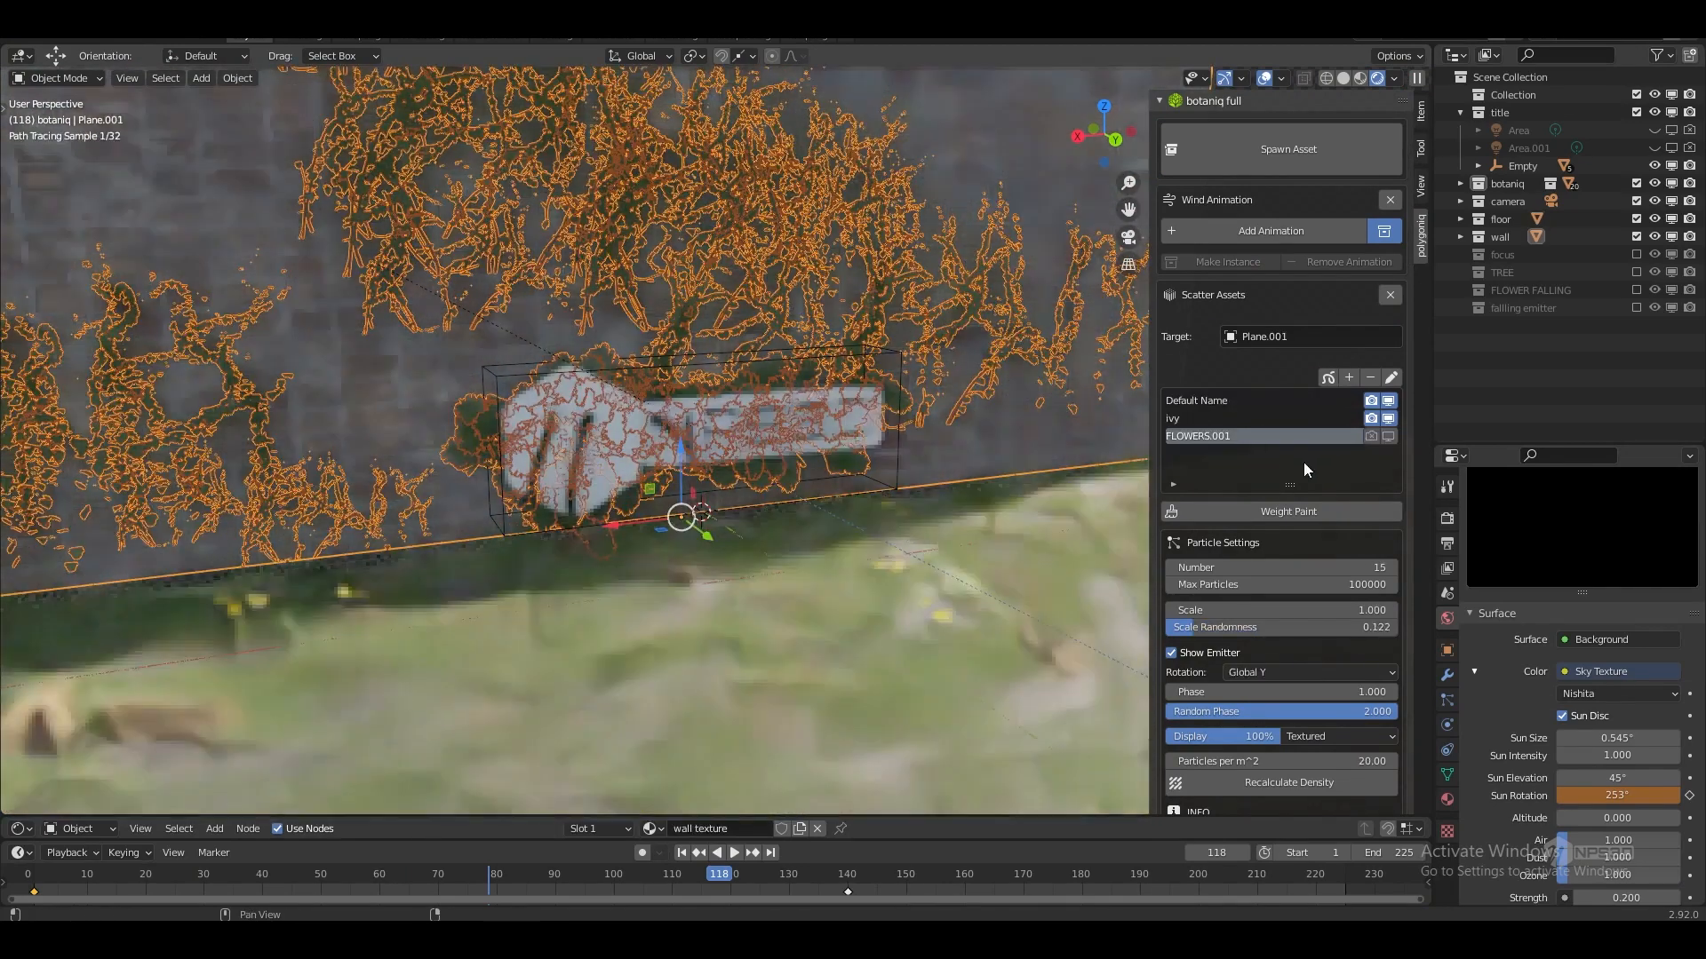
{"action": "left_click", "coordinate": [1388, 436]}
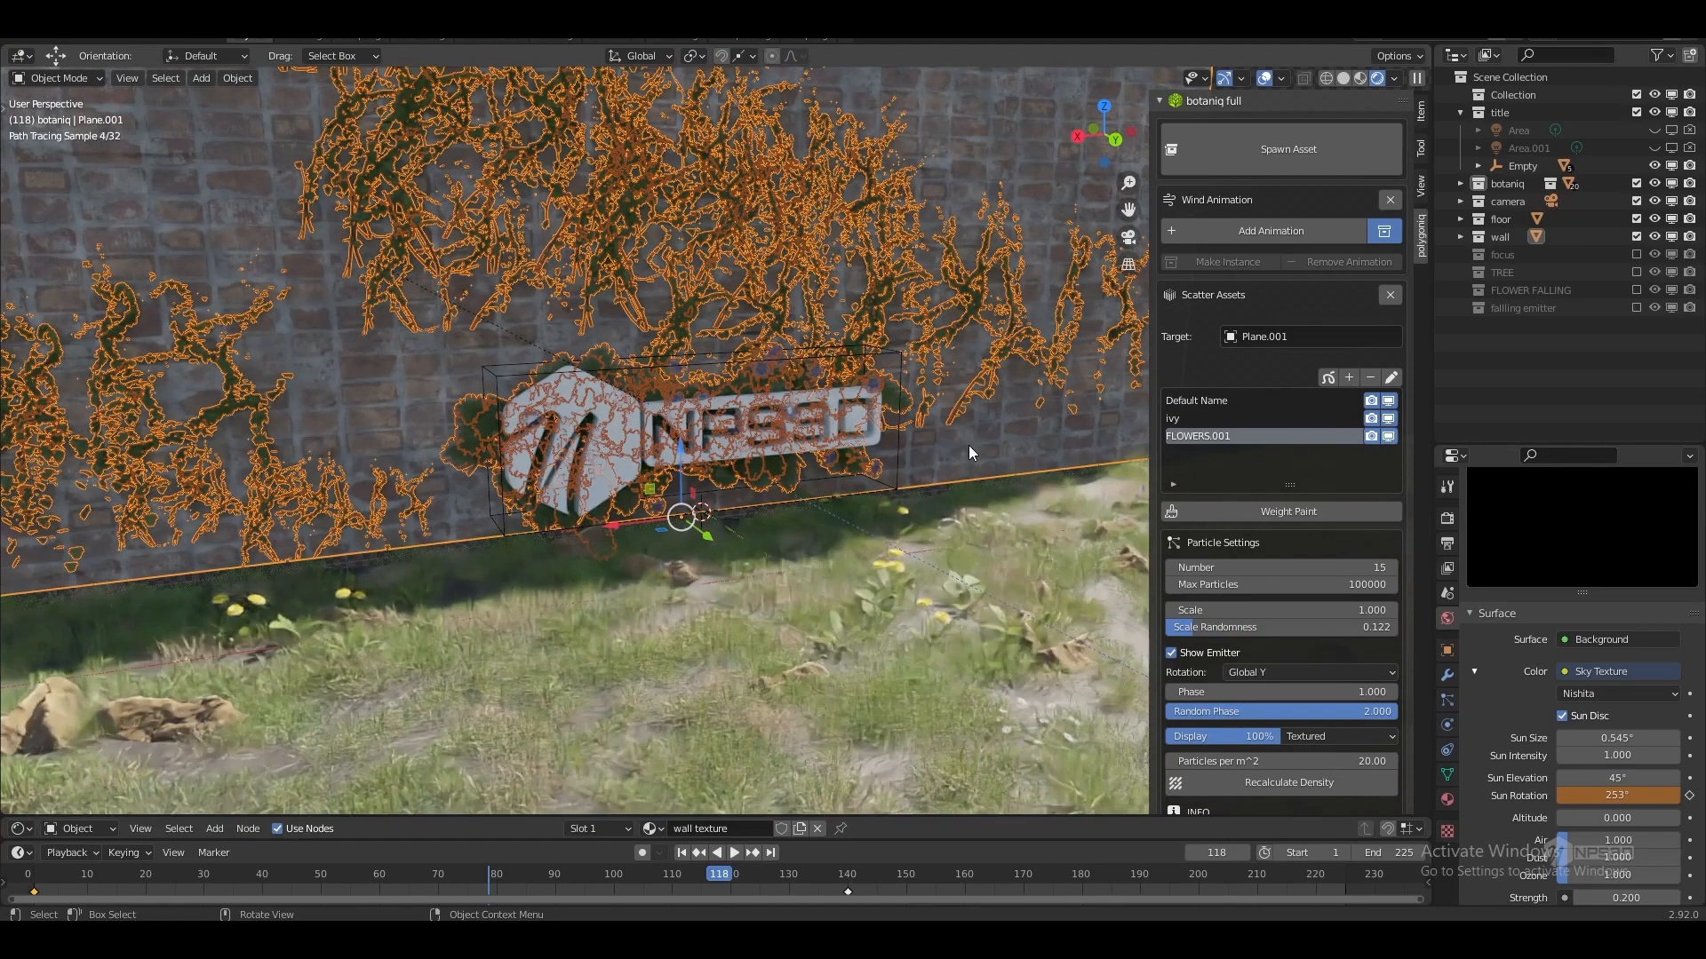
- Examine the rendered logo, ivy wall and grass floor up close and from a distance
{"action": "scroll", "coordinate": [835, 472], "scroll_direction": "up", "scroll_amount": 4}
{"action": "left_click", "coordinate": [993, 625]}
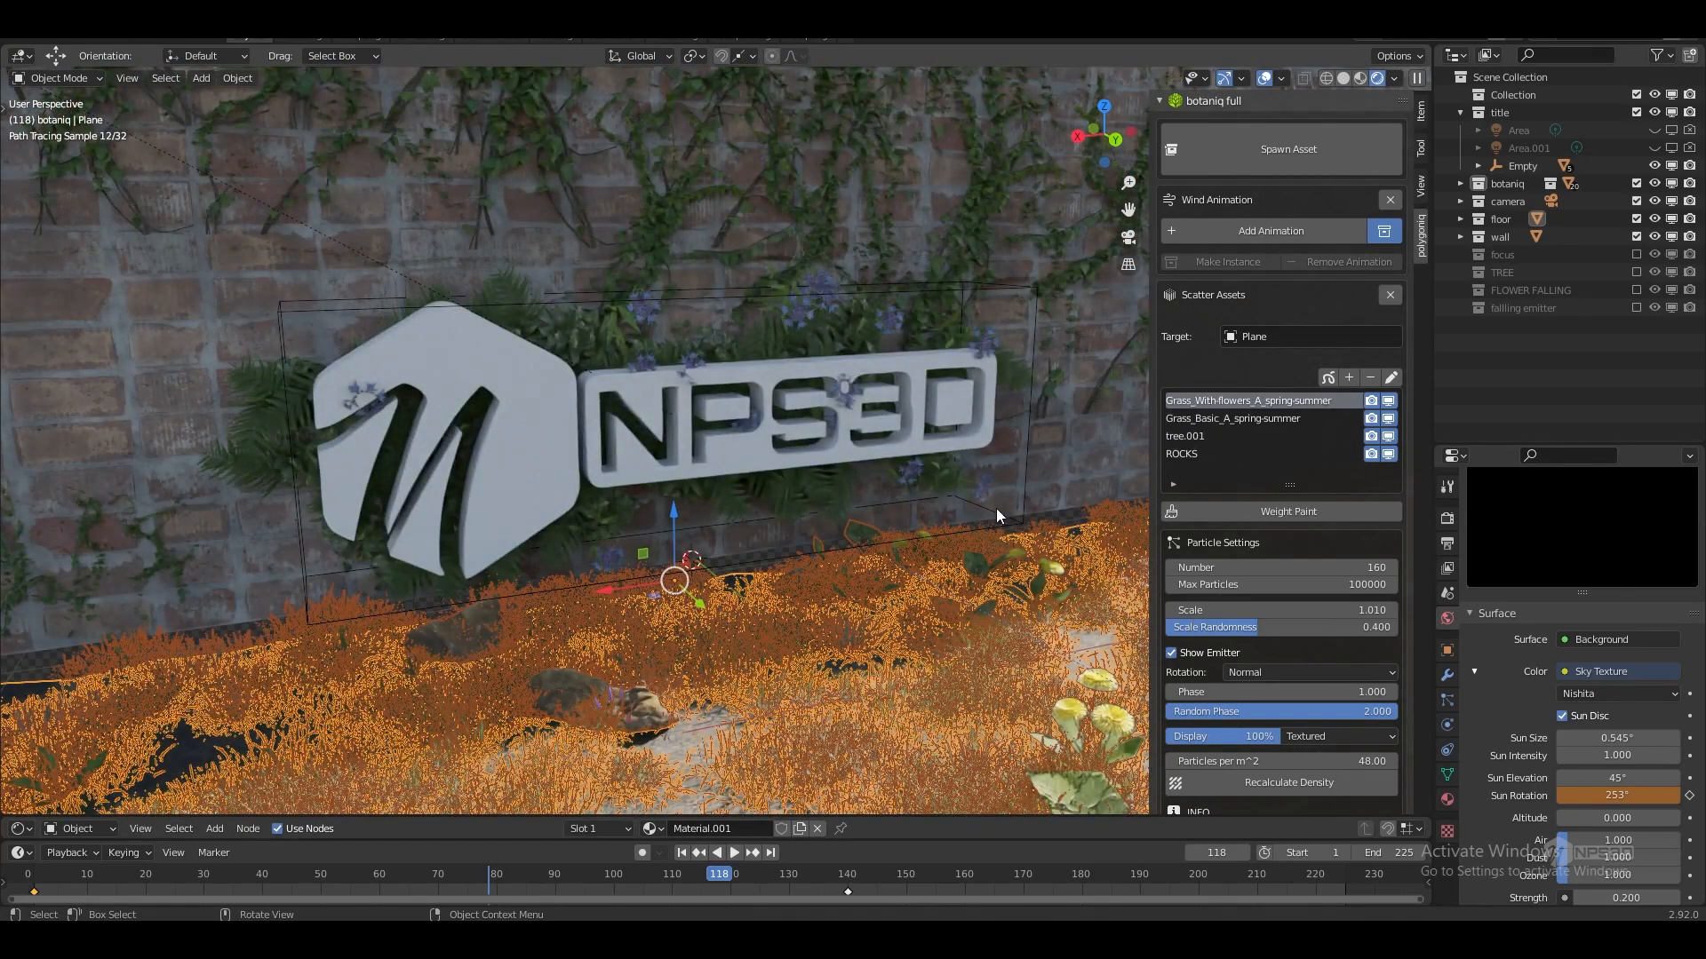
{"action": "scroll", "coordinate": [924, 545], "scroll_direction": "down", "scroll_amount": 10}
{"action": "left_click", "coordinate": [963, 354]}
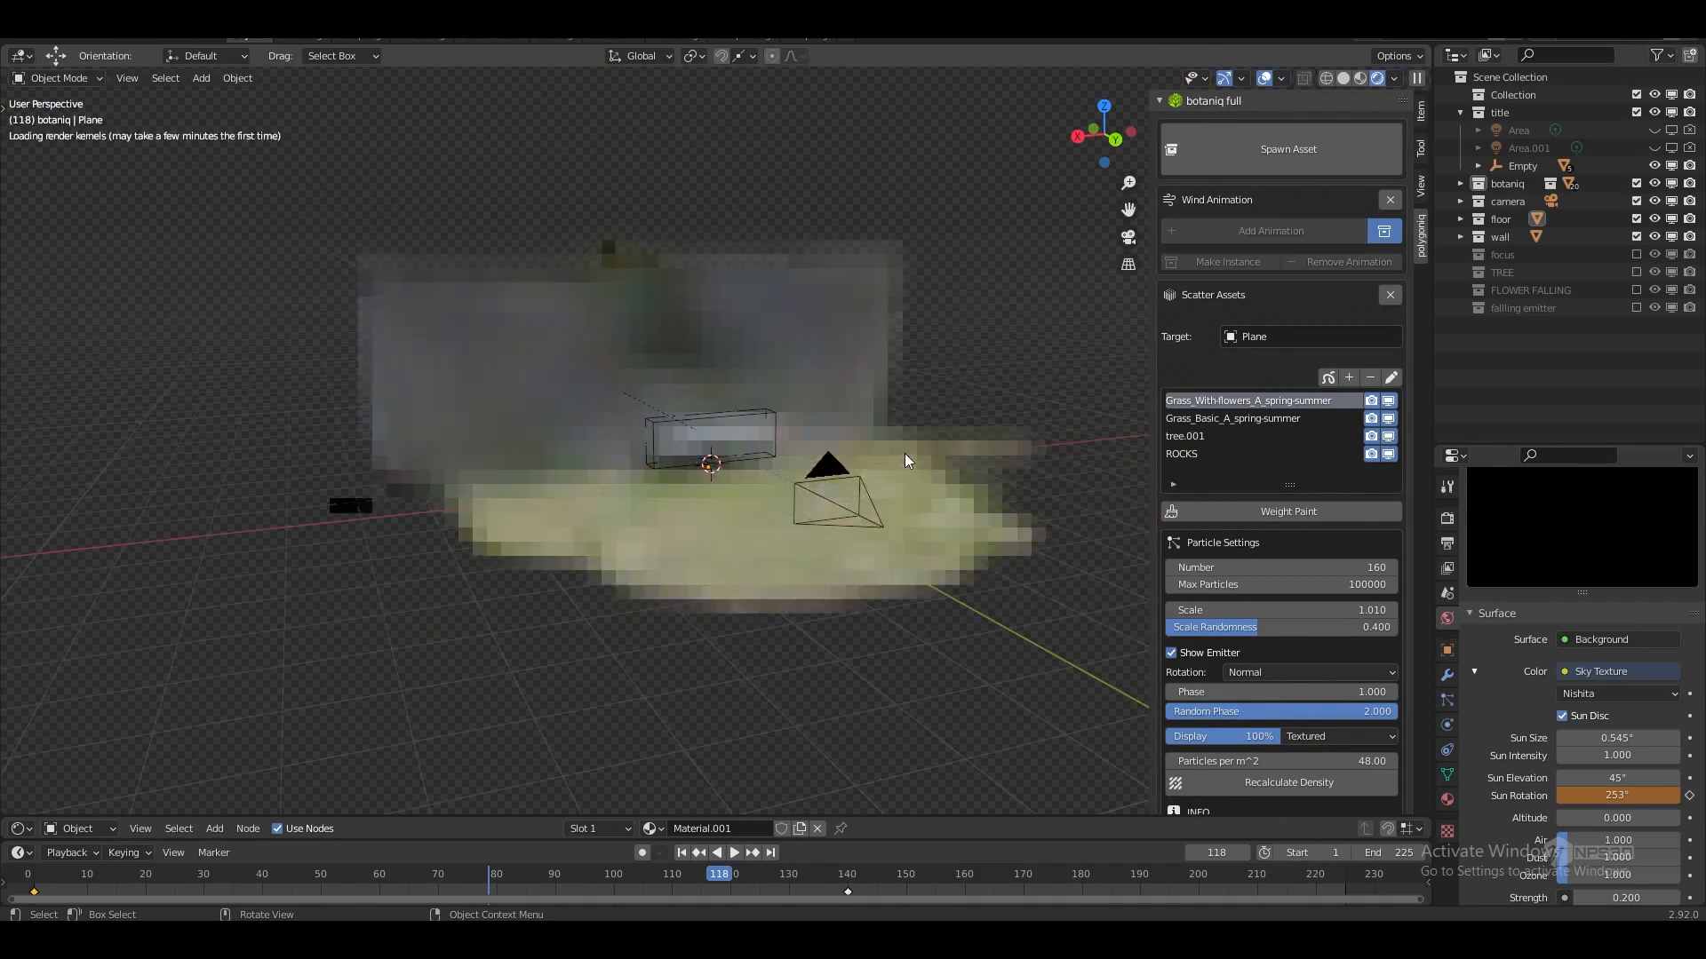
{"action": "scroll", "coordinate": [933, 449], "scroll_direction": "up", "scroll_amount": 4}
{"action": "middle_click_drag", "start_coordinate": [854, 434], "coordinate": [861, 424]}
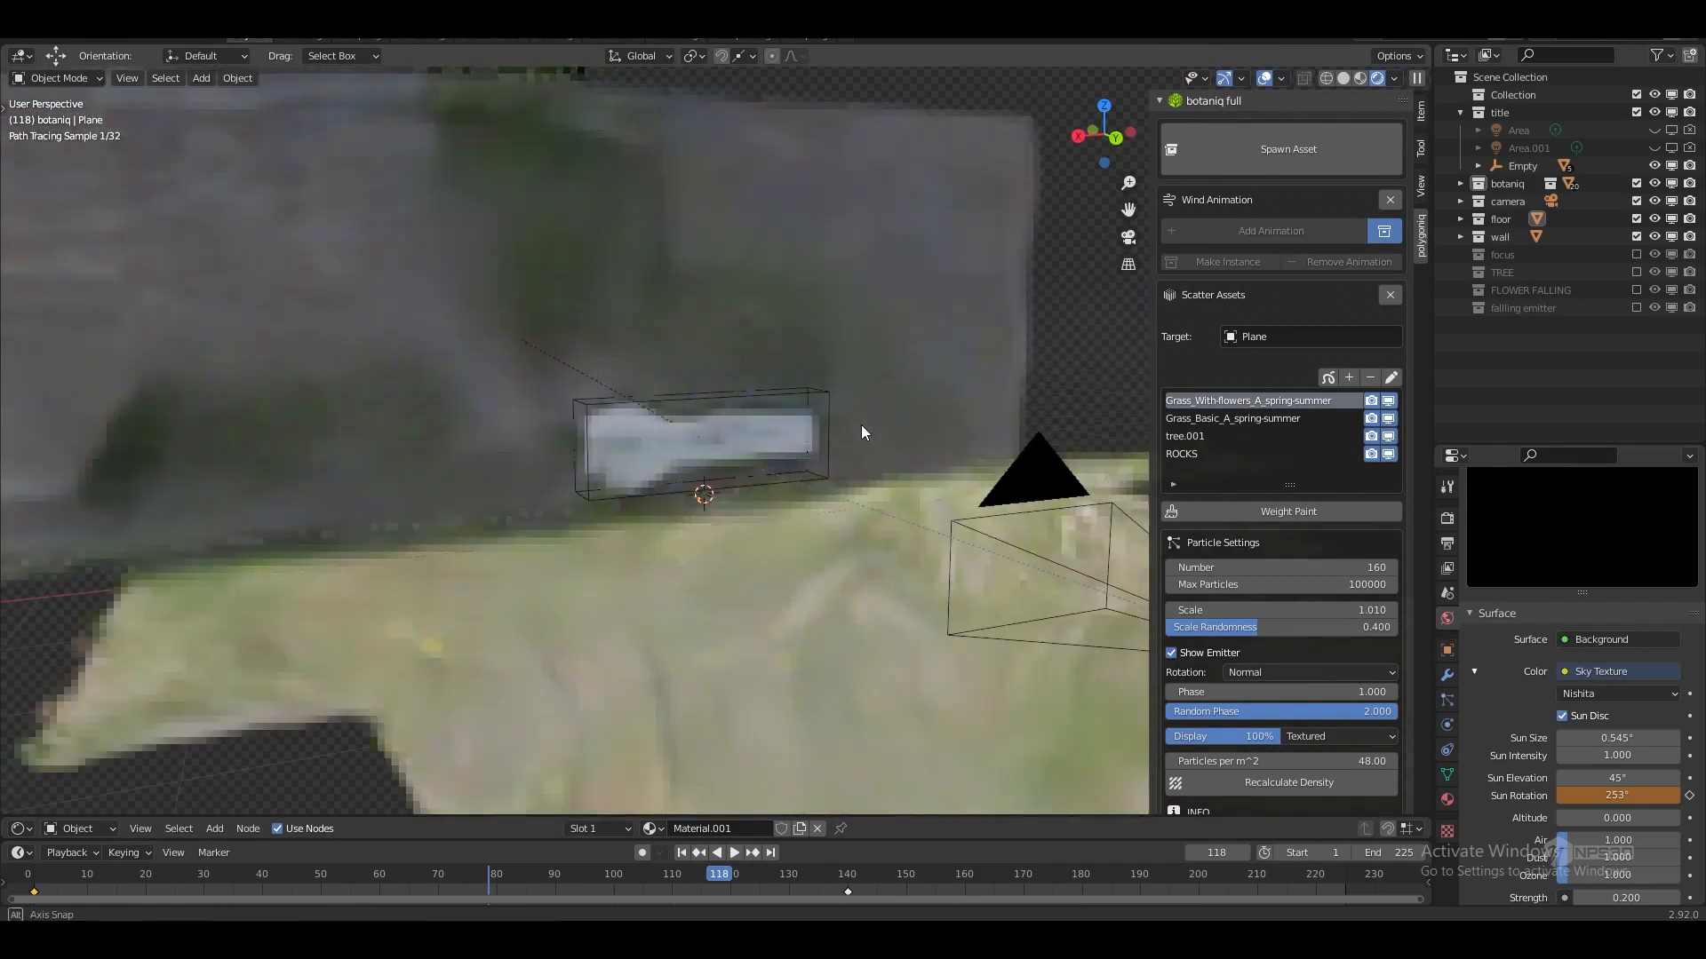
- Collapse the title collection and include the TREE collection in the scene
{"action": "left_click", "coordinate": [1460, 112]}
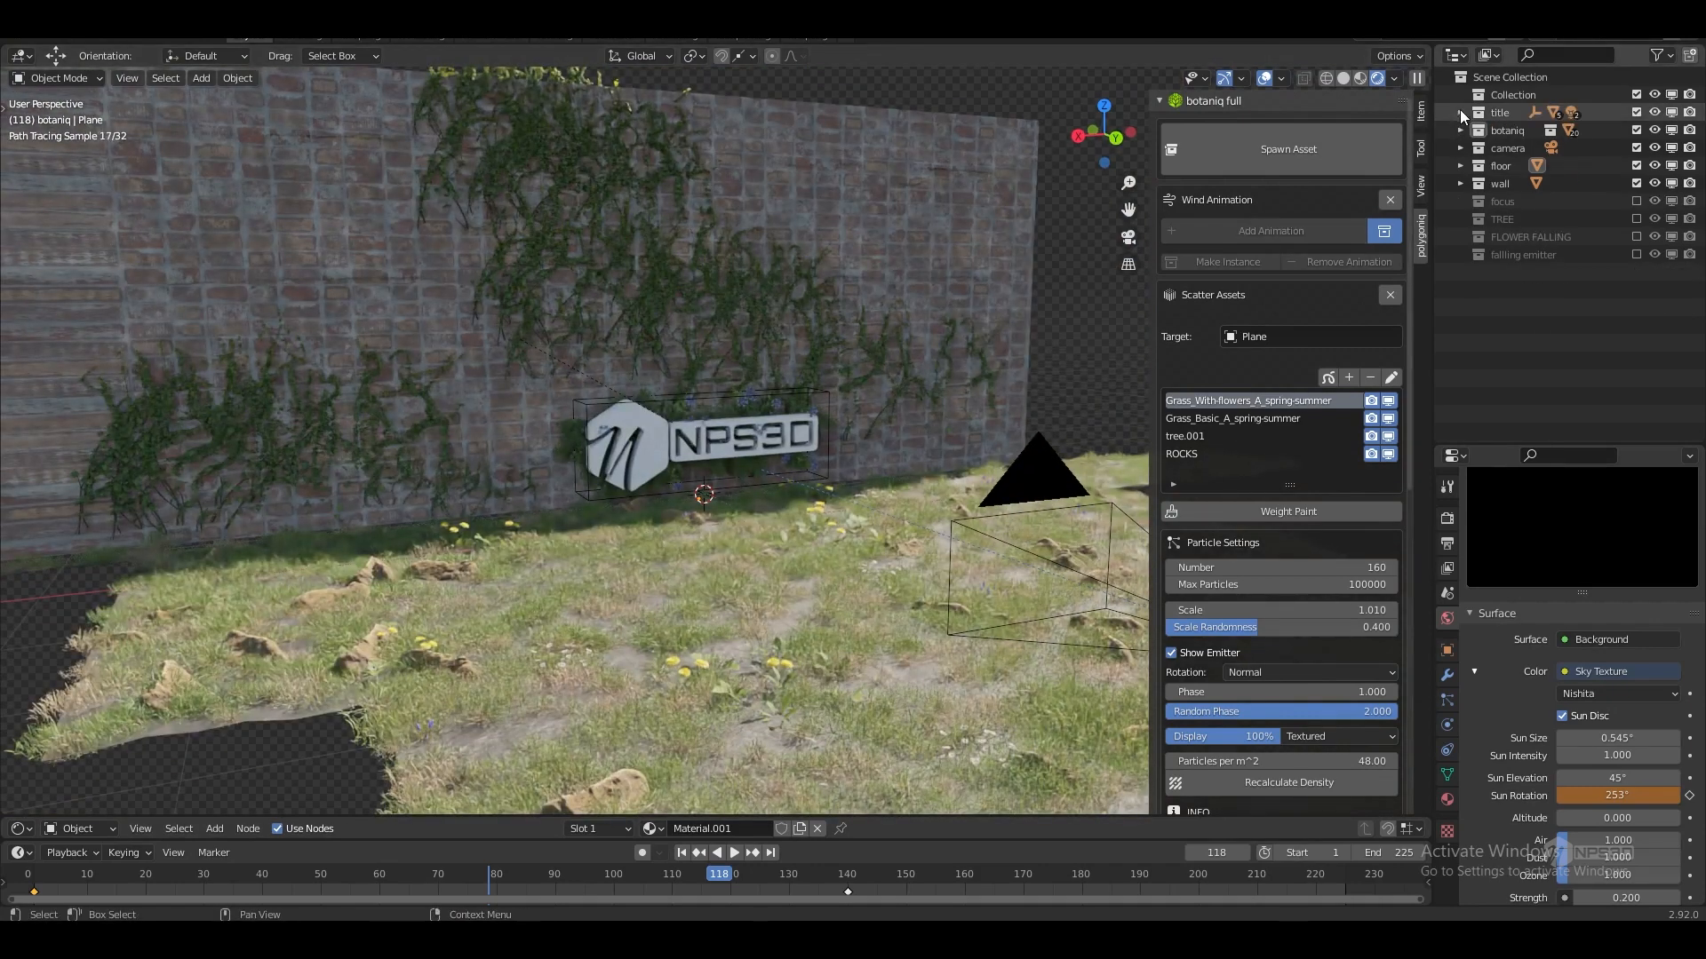
{"action": "left_click", "coordinate": [1501, 219]}
{"action": "left_click", "coordinate": [1636, 219]}
{"action": "scroll", "coordinate": [934, 355], "scroll_direction": "down", "scroll_amount": 5}
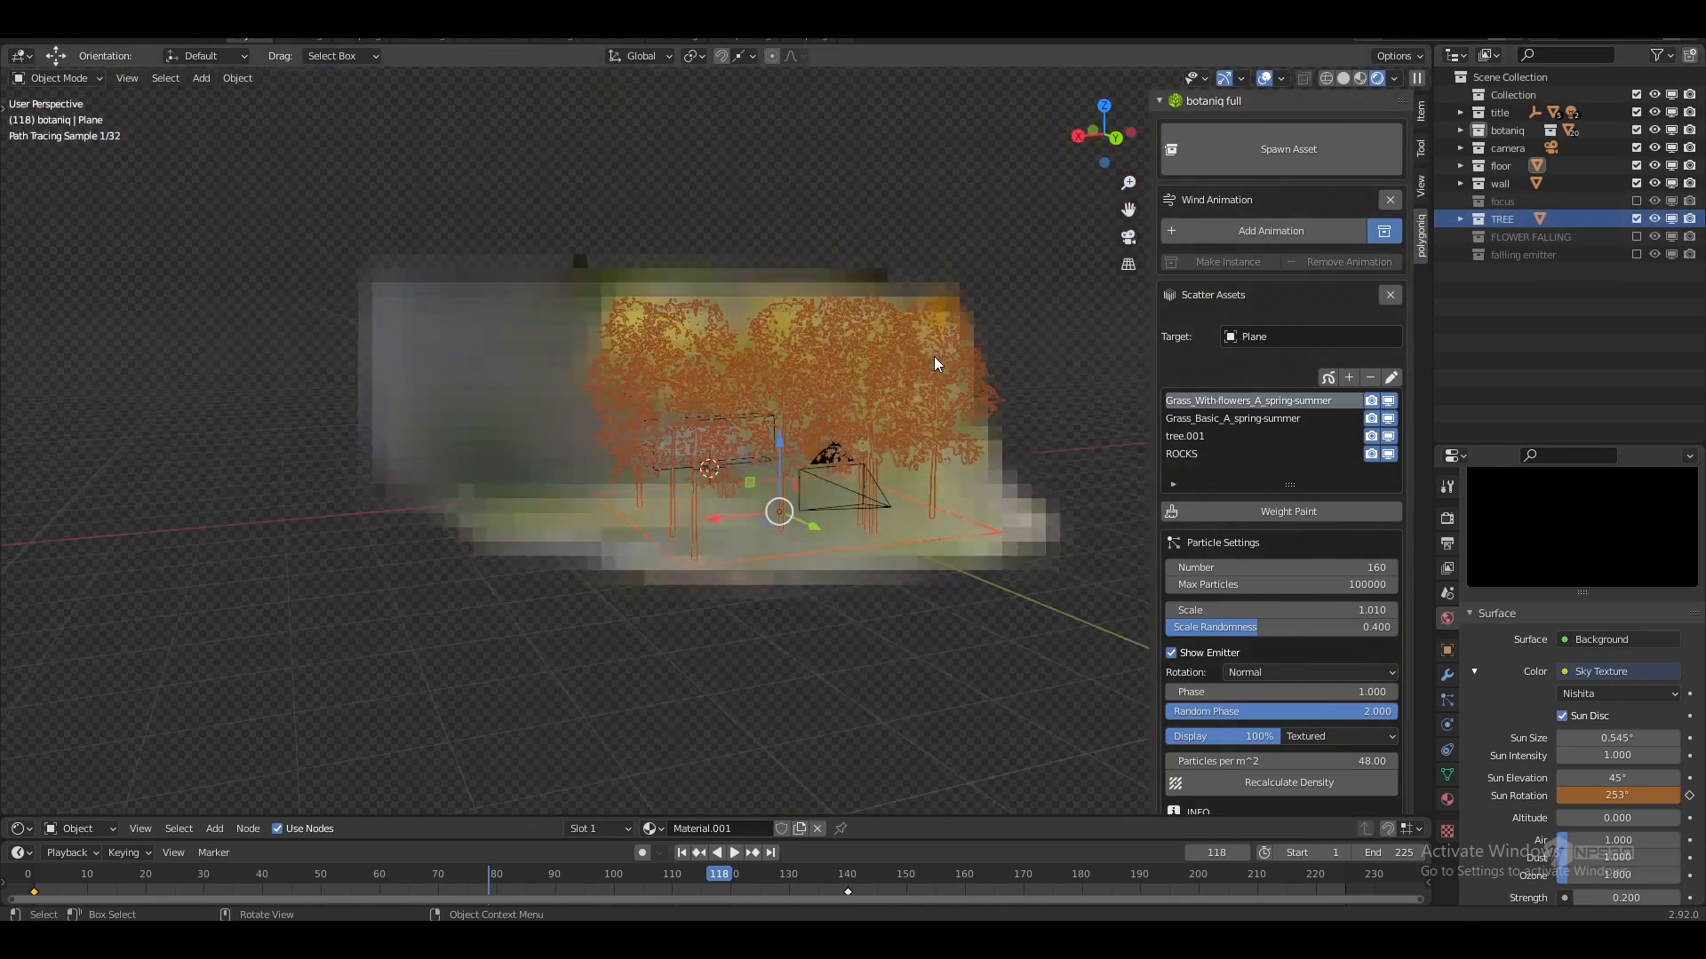
{"action": "middle_click_drag", "start_coordinate": [943, 420], "coordinate": [936, 384], "text": "shift"}
{"action": "left_click", "coordinate": [1037, 356]}
{"action": "middle_click_drag", "start_coordinate": [937, 460], "coordinate": [798, 537], "text": "shift"}
{"action": "scroll", "coordinate": [926, 401], "scroll_direction": "up", "scroll_amount": 6}
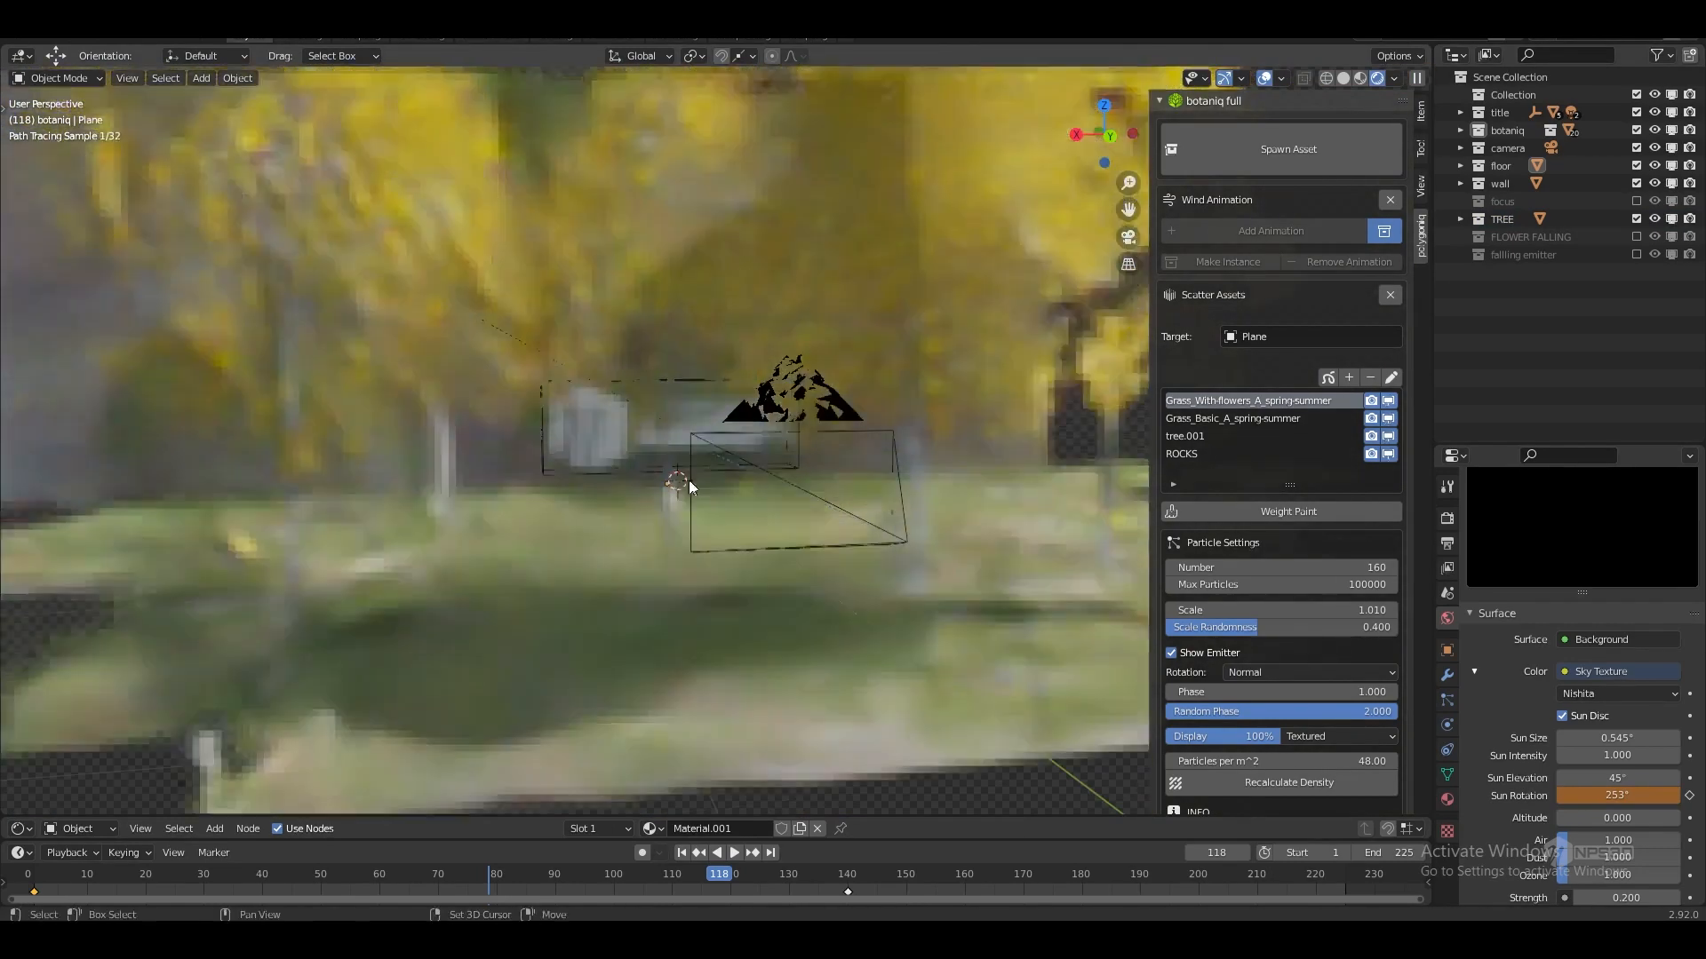
- Set the Sky Texture's sun elevation back to 5°
{"action": "left_click", "coordinate": [1606, 778]}
{"action": "type", "text": "5"}
{"action": "key", "text": "Return"}
{"action": "middle_click_drag", "start_coordinate": [898, 620], "coordinate": [913, 638], "text": "shift"}
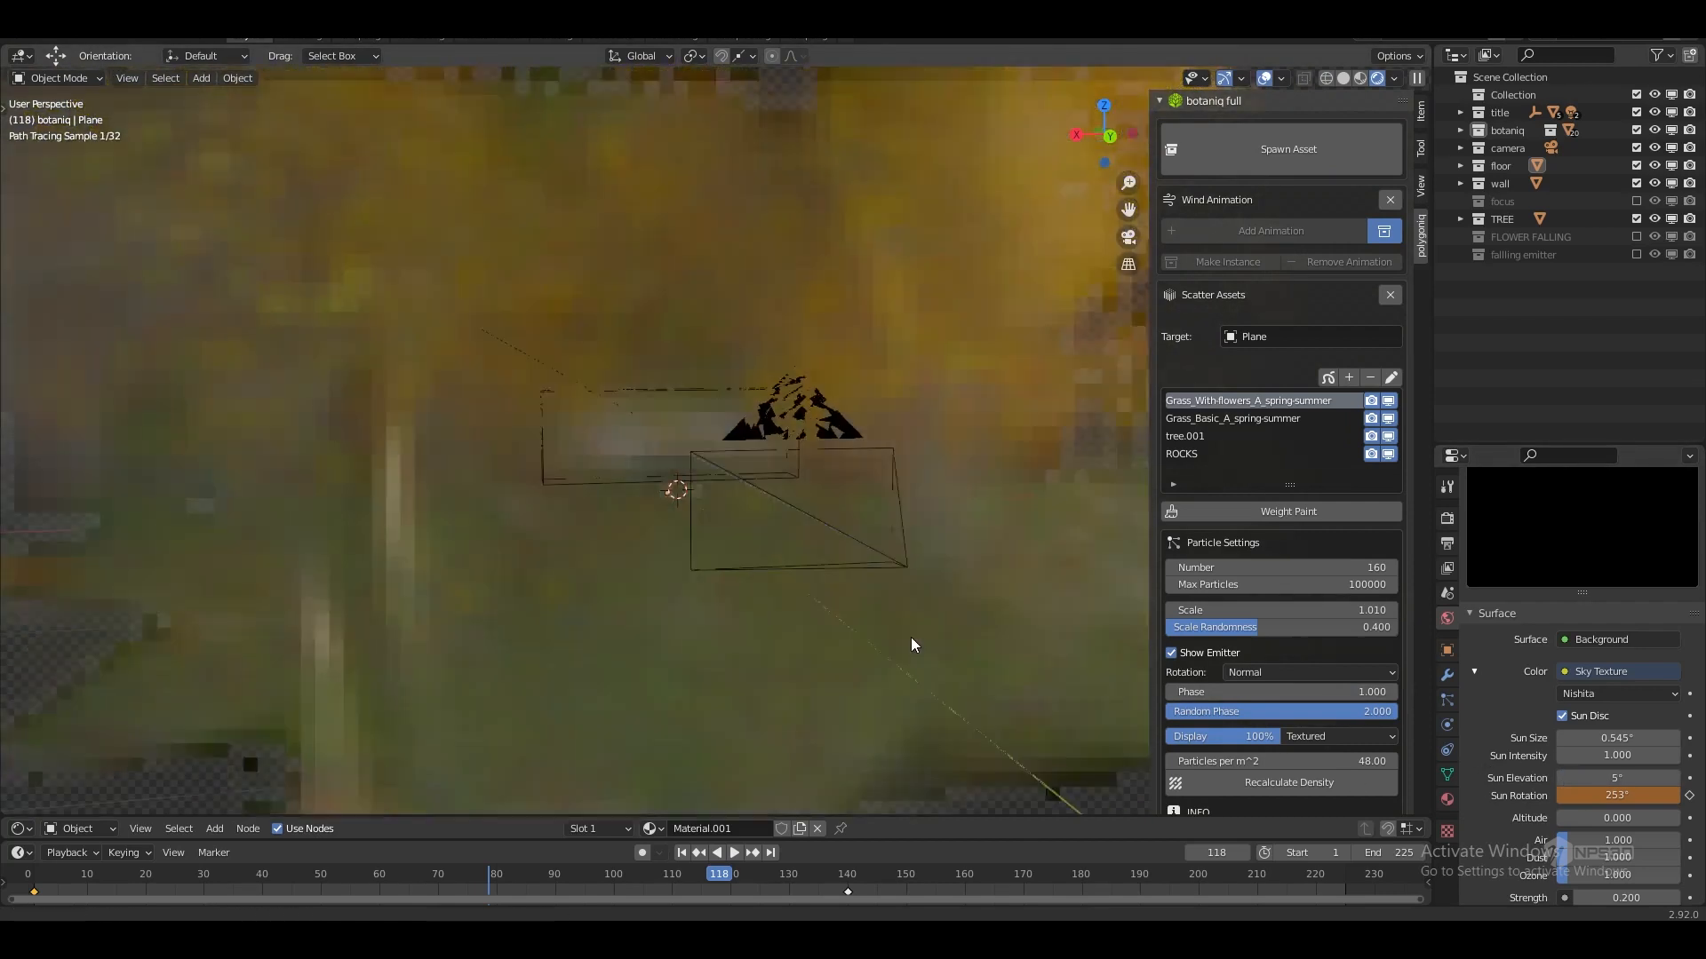
- Include the fallling emitter collection, return the viewport to solid shading and select the emitter plane above the trees
{"action": "left_click", "coordinate": [1635, 255]}
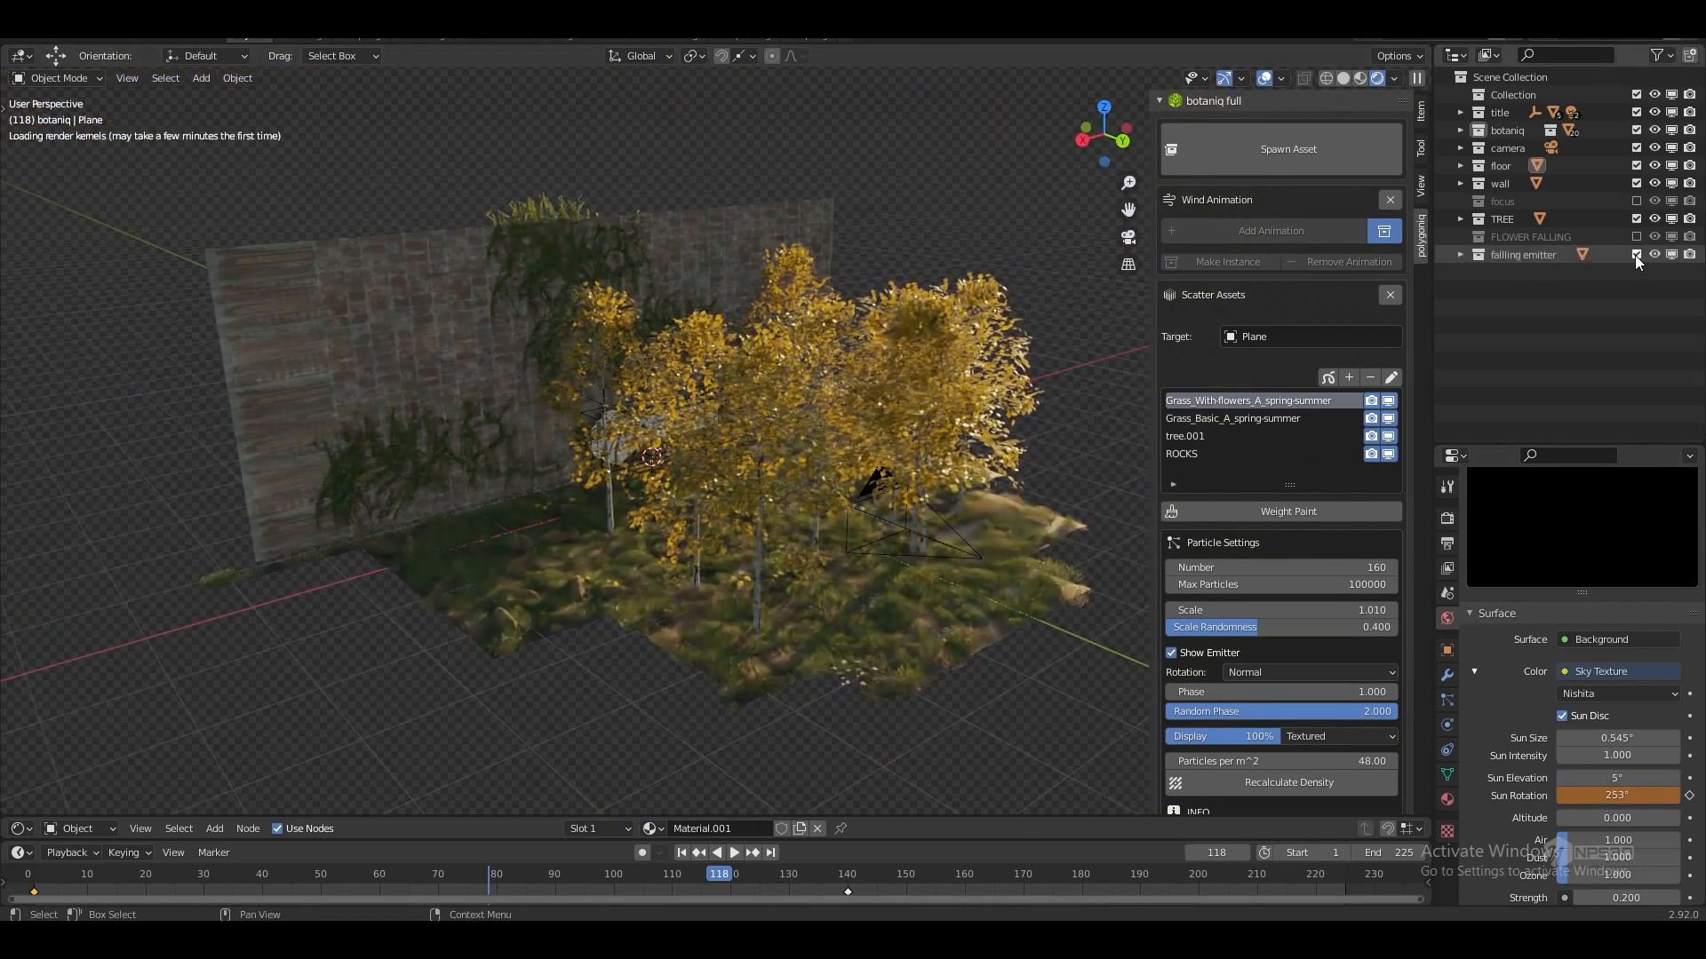
{"action": "middle_click_drag", "start_coordinate": [802, 218], "coordinate": [764, 305]}
{"action": "scroll", "coordinate": [807, 238], "scroll_direction": "up", "scroll_amount": 2}
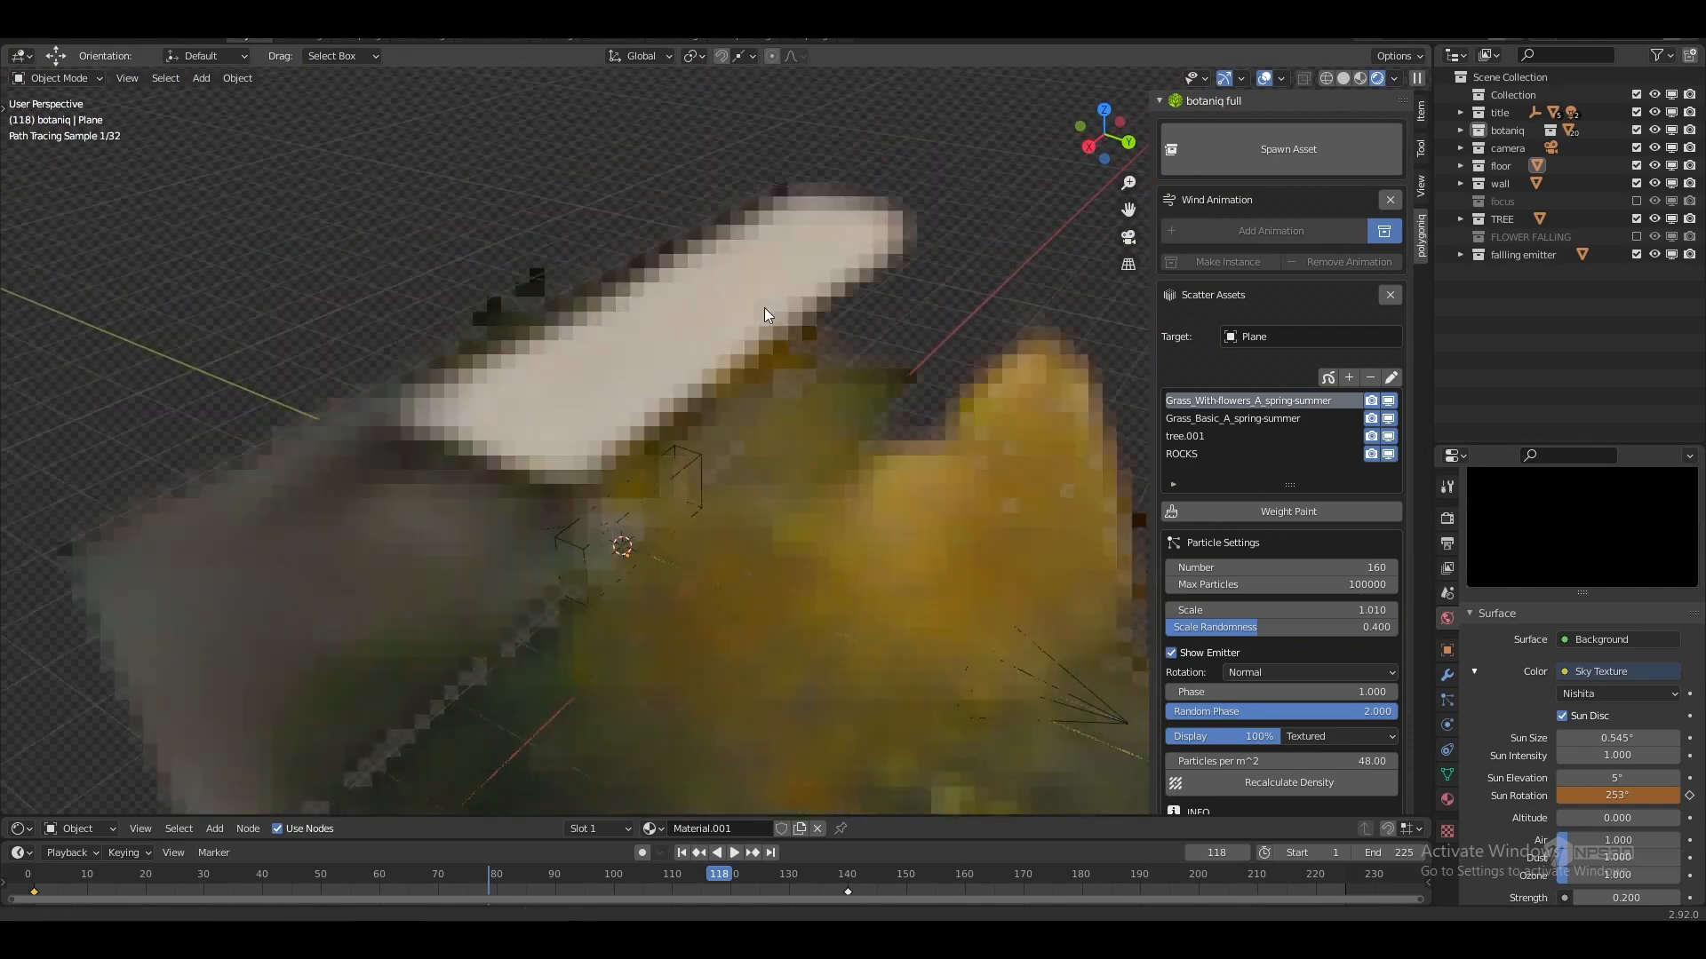
{"action": "left_click", "coordinate": [1343, 78]}
{"action": "left_click", "coordinate": [748, 300]}
{"action": "middle_click_drag", "start_coordinate": [748, 300], "coordinate": [829, 459]}
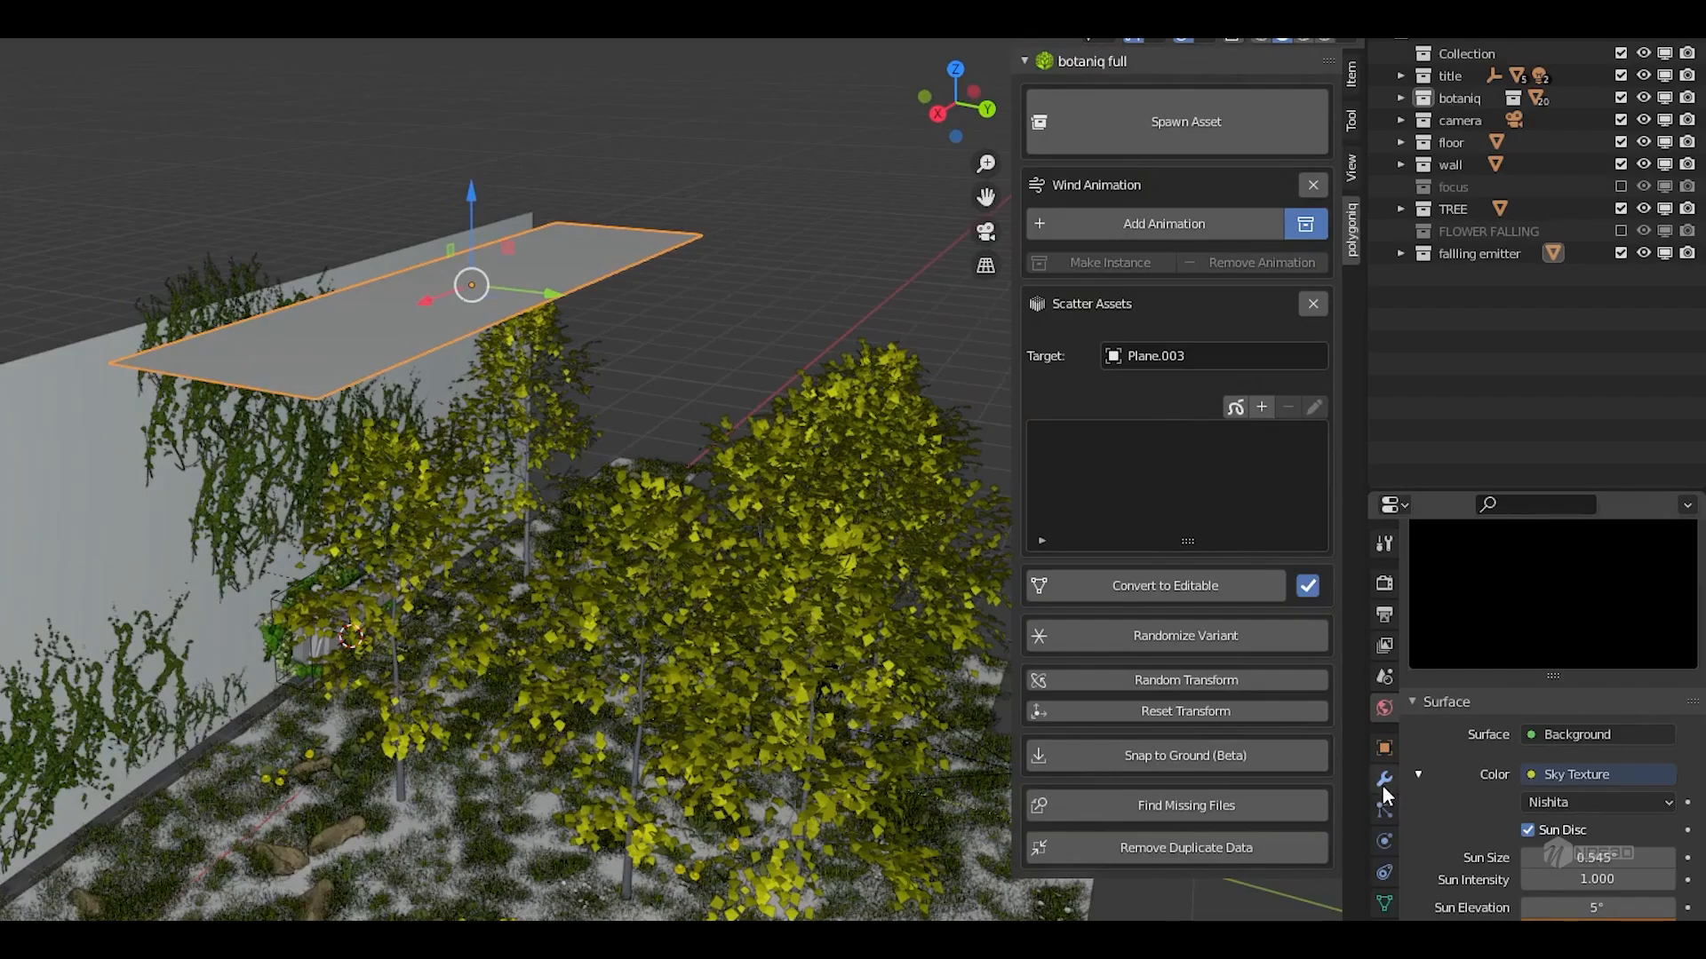
- Include the FLOWER FALLING collection and show the emitter plane's ParticleSettings system in the viewport
{"action": "left_click", "coordinate": [1446, 699]}
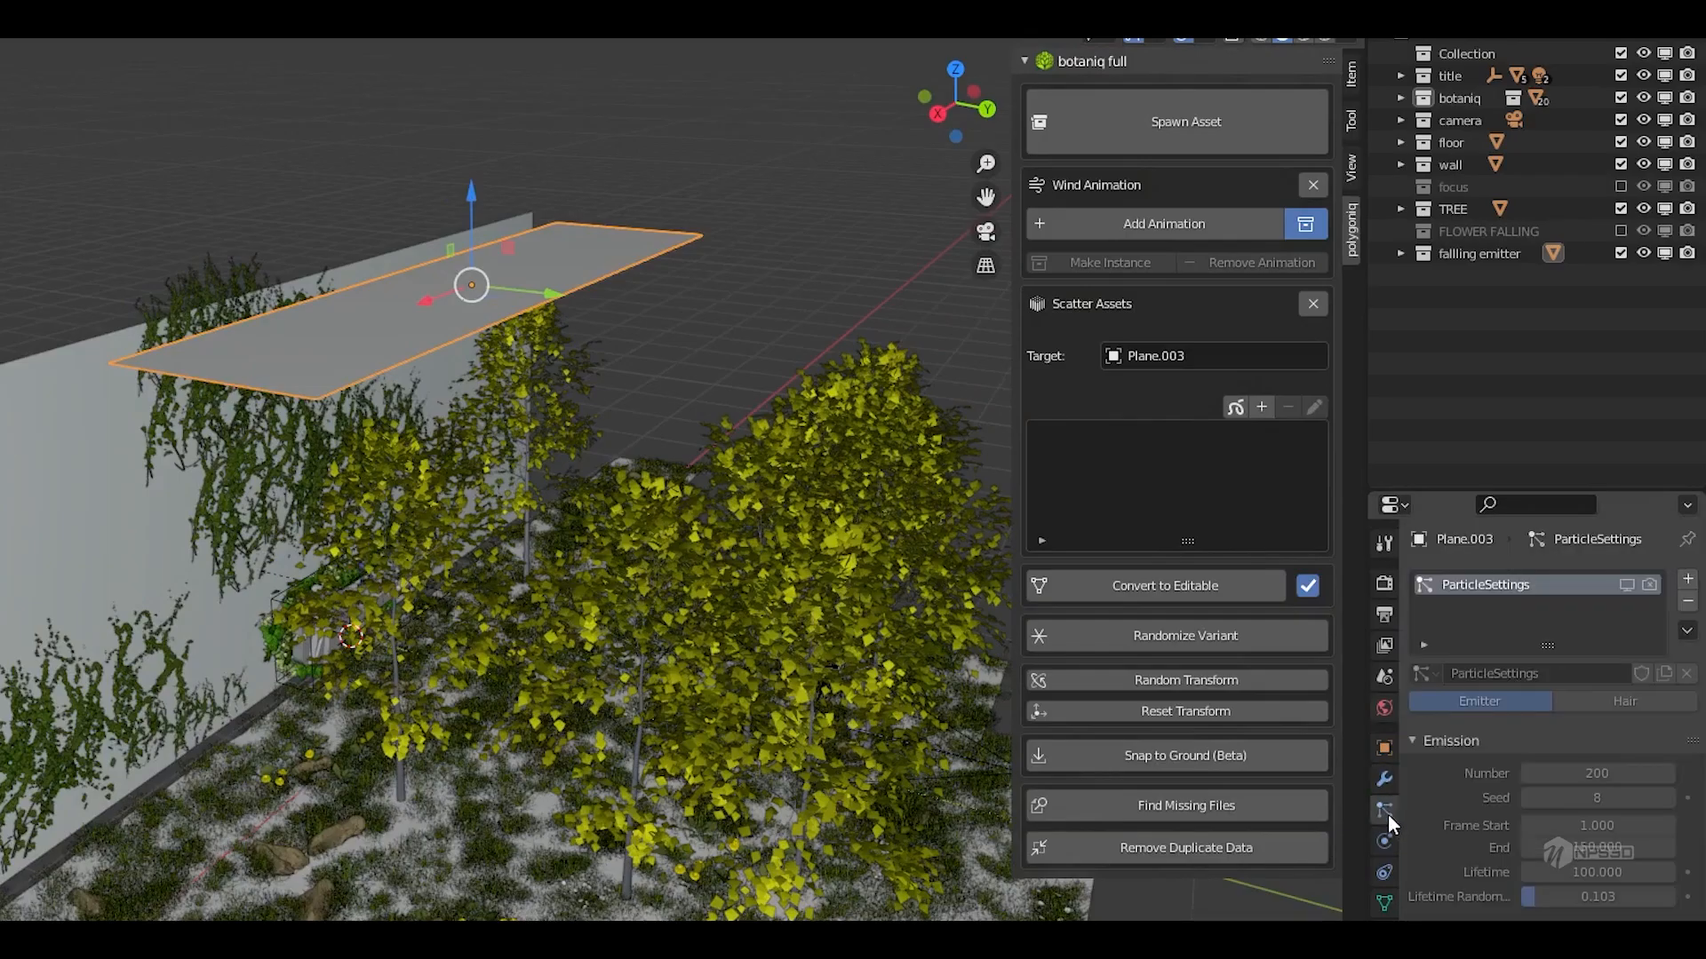
{"action": "left_click", "coordinate": [1383, 841]}
{"action": "left_click", "coordinate": [1384, 808]}
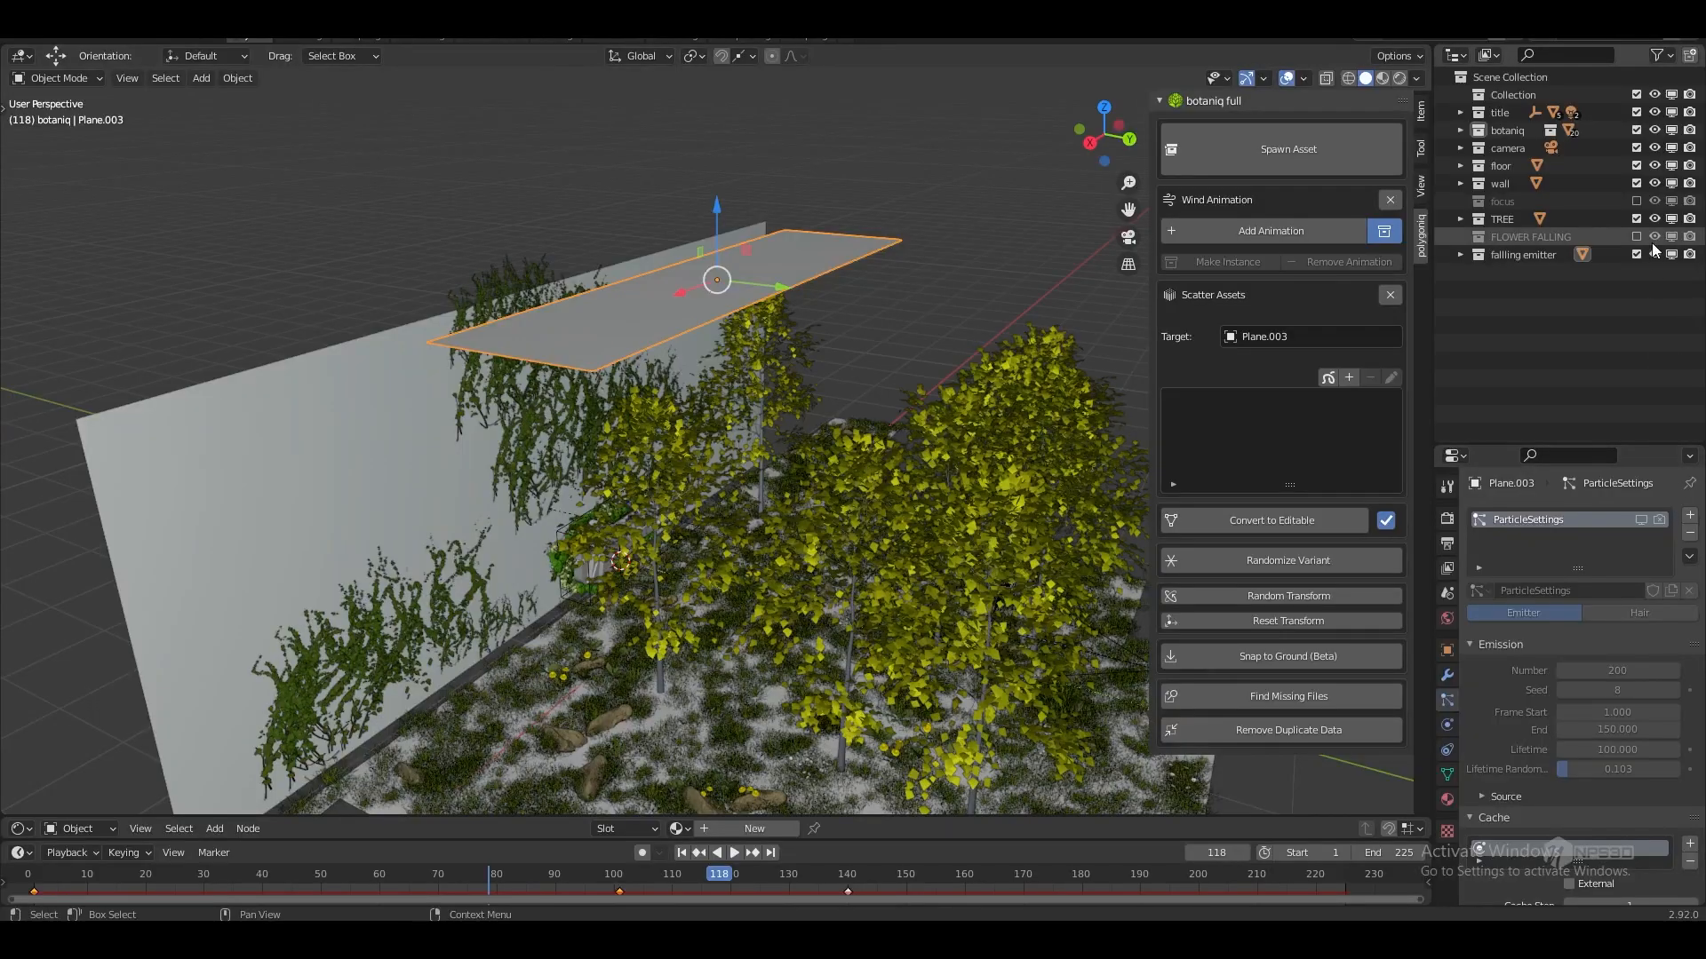
{"action": "left_click", "coordinate": [1637, 237]}
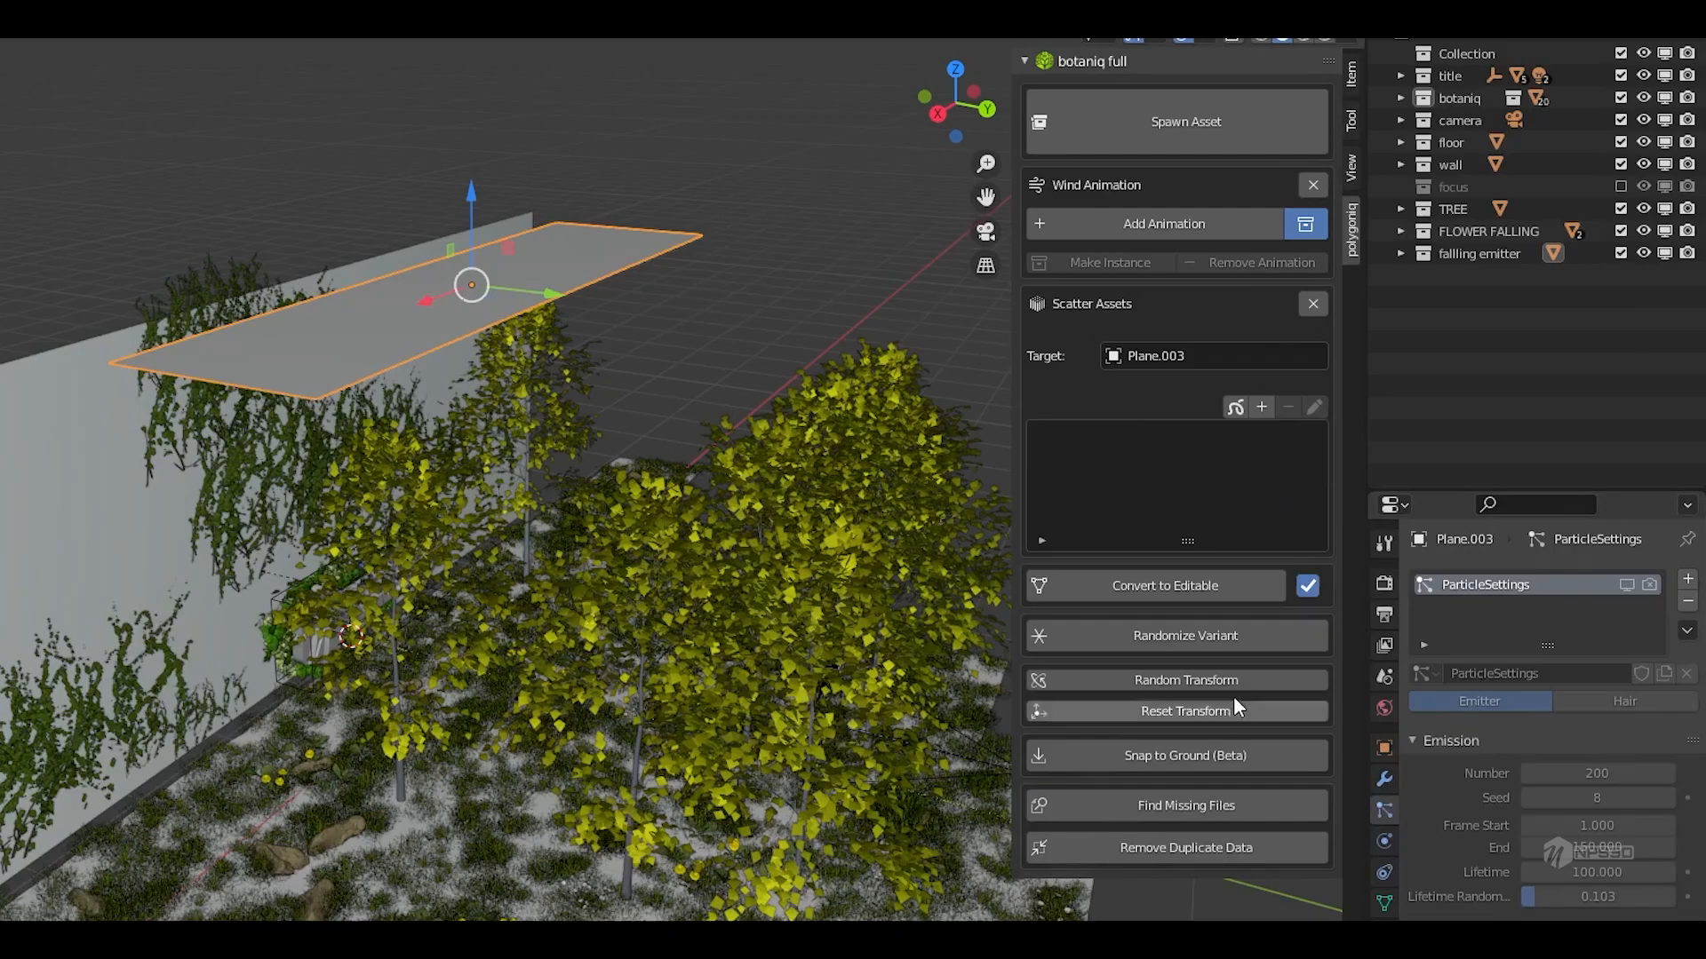
{"action": "left_click", "coordinate": [1642, 587]}
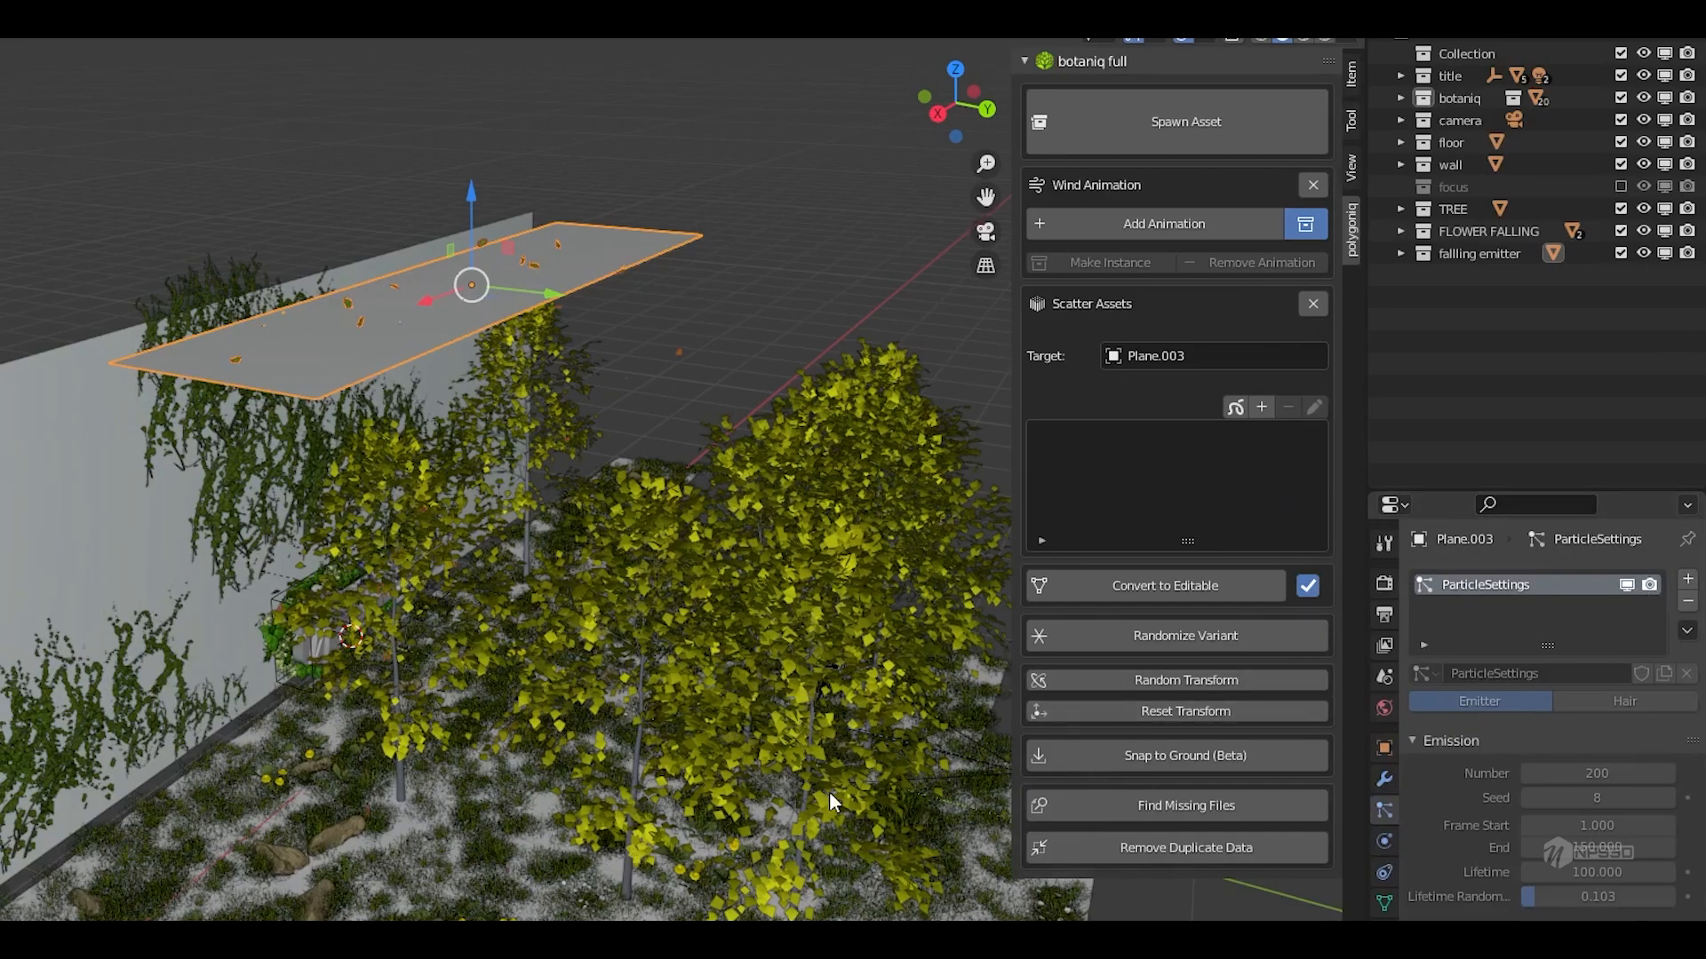
- Play the animation from the first frame to watch the particles fall from the emitter plane
{"action": "key", "text": "shift+Left"}
{"action": "left_click", "coordinate": [725, 853]}
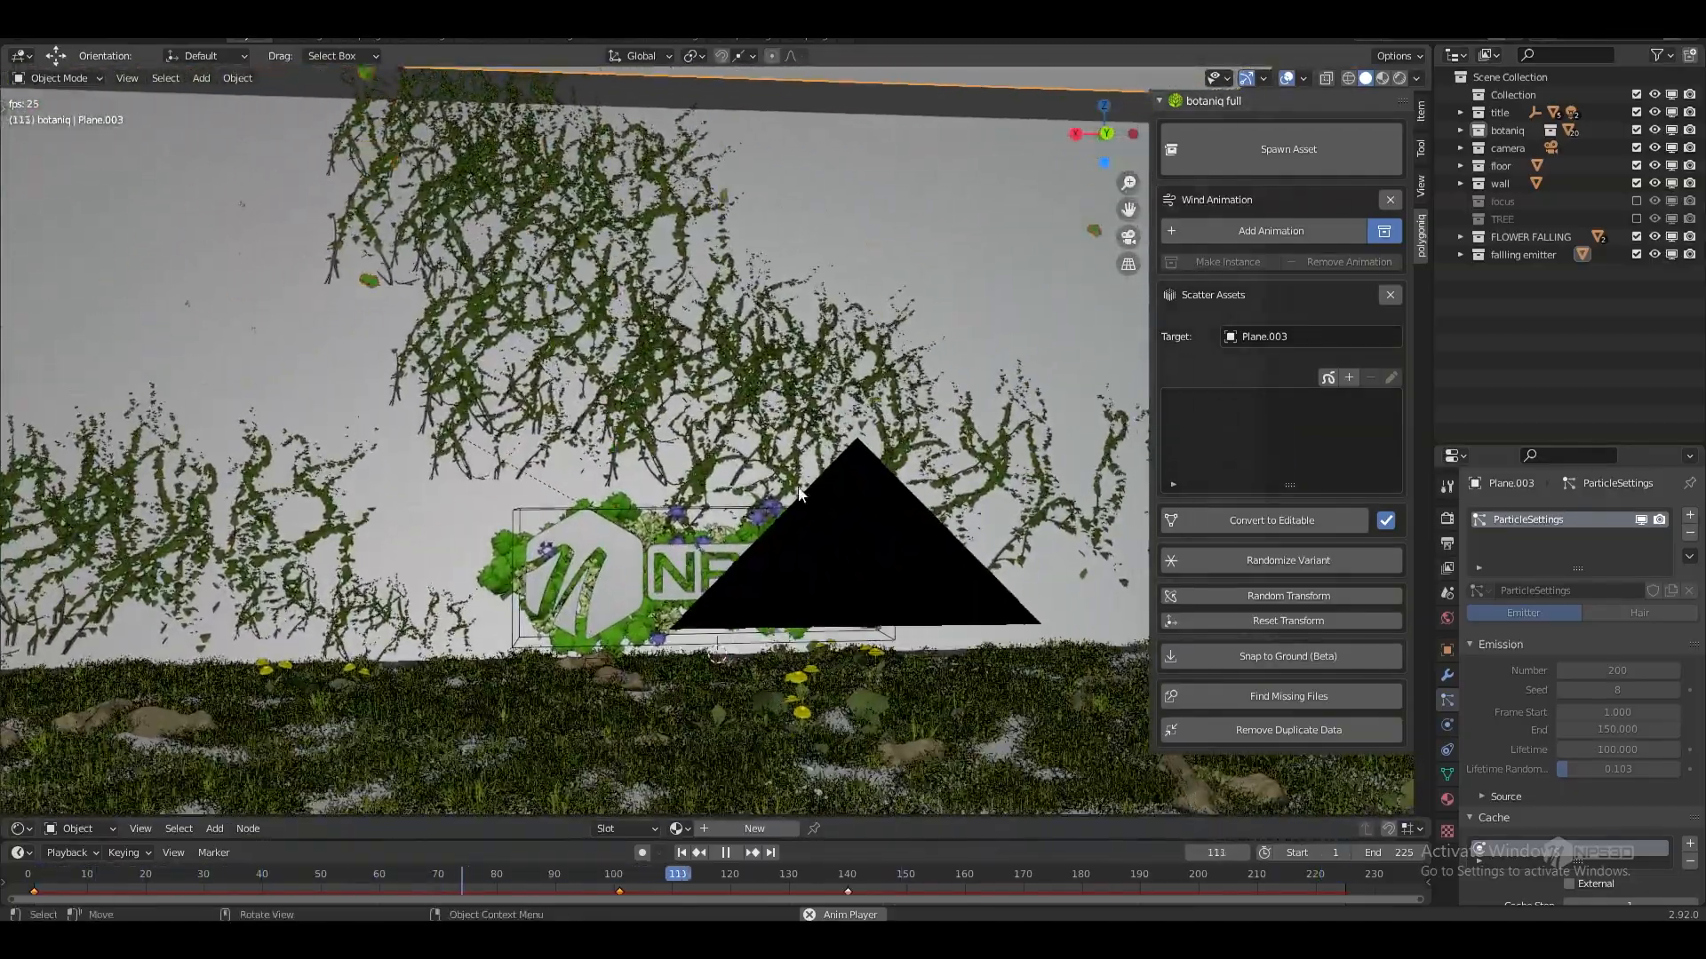
{"action": "scroll", "coordinate": [804, 493], "scroll_direction": "down", "scroll_amount": 5}
{"action": "middle_click_drag", "start_coordinate": [830, 655], "coordinate": [759, 647]}
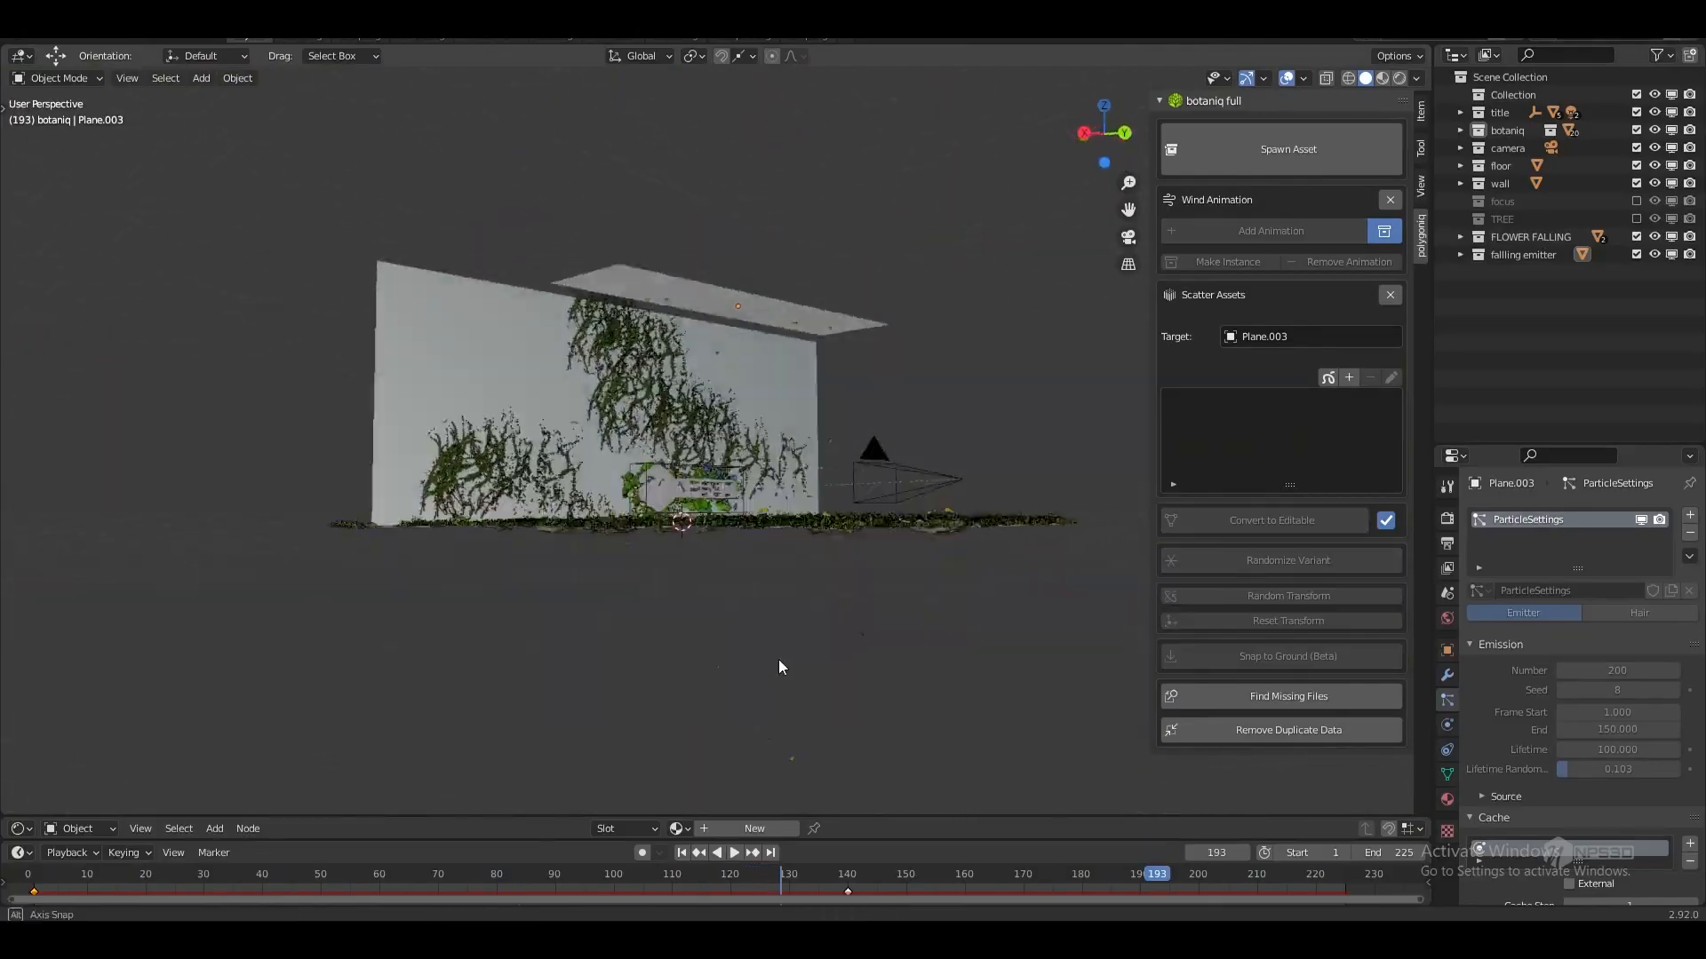
- Select the camera and examine its Damped Track constraint targeting the tracking object and the constraint types available to add
{"action": "scroll", "coordinate": [772, 681], "scroll_direction": "up", "scroll_amount": 4}
{"action": "middle_click_drag", "start_coordinate": [875, 499], "coordinate": [798, 450], "text": "shift"}
{"action": "left_click", "coordinate": [919, 488]}
{"action": "left_click", "coordinate": [1446, 675]}
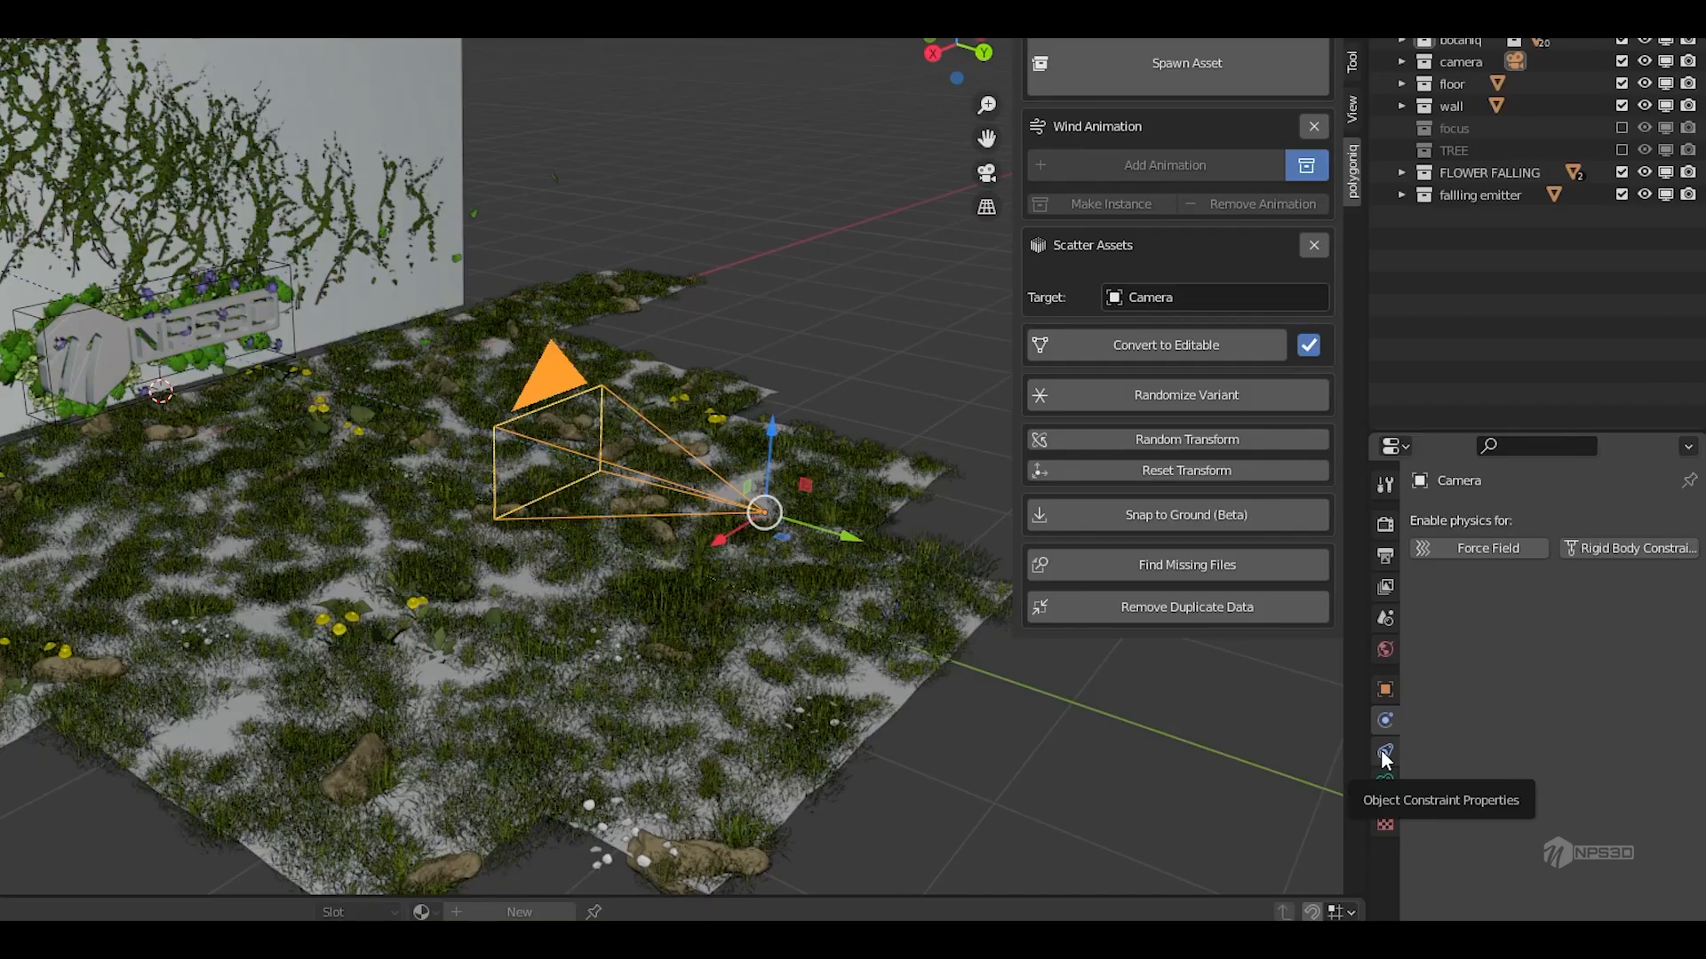
{"action": "left_click", "coordinate": [1383, 752]}
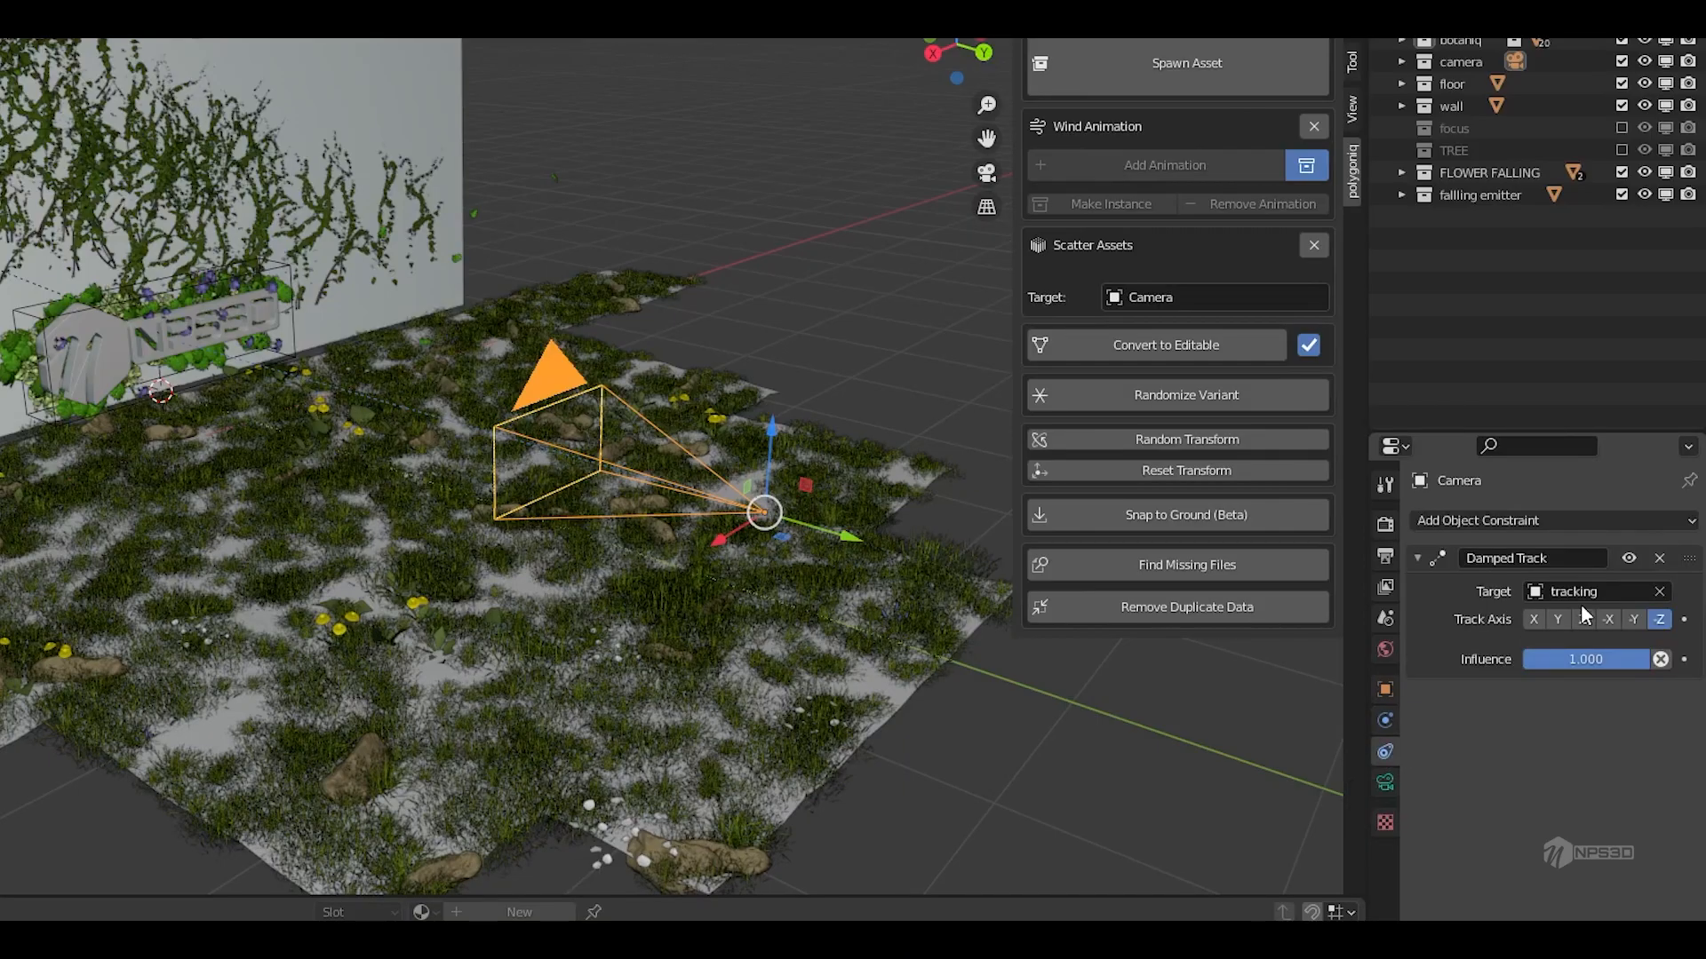
{"action": "left_click", "coordinate": [1491, 521]}
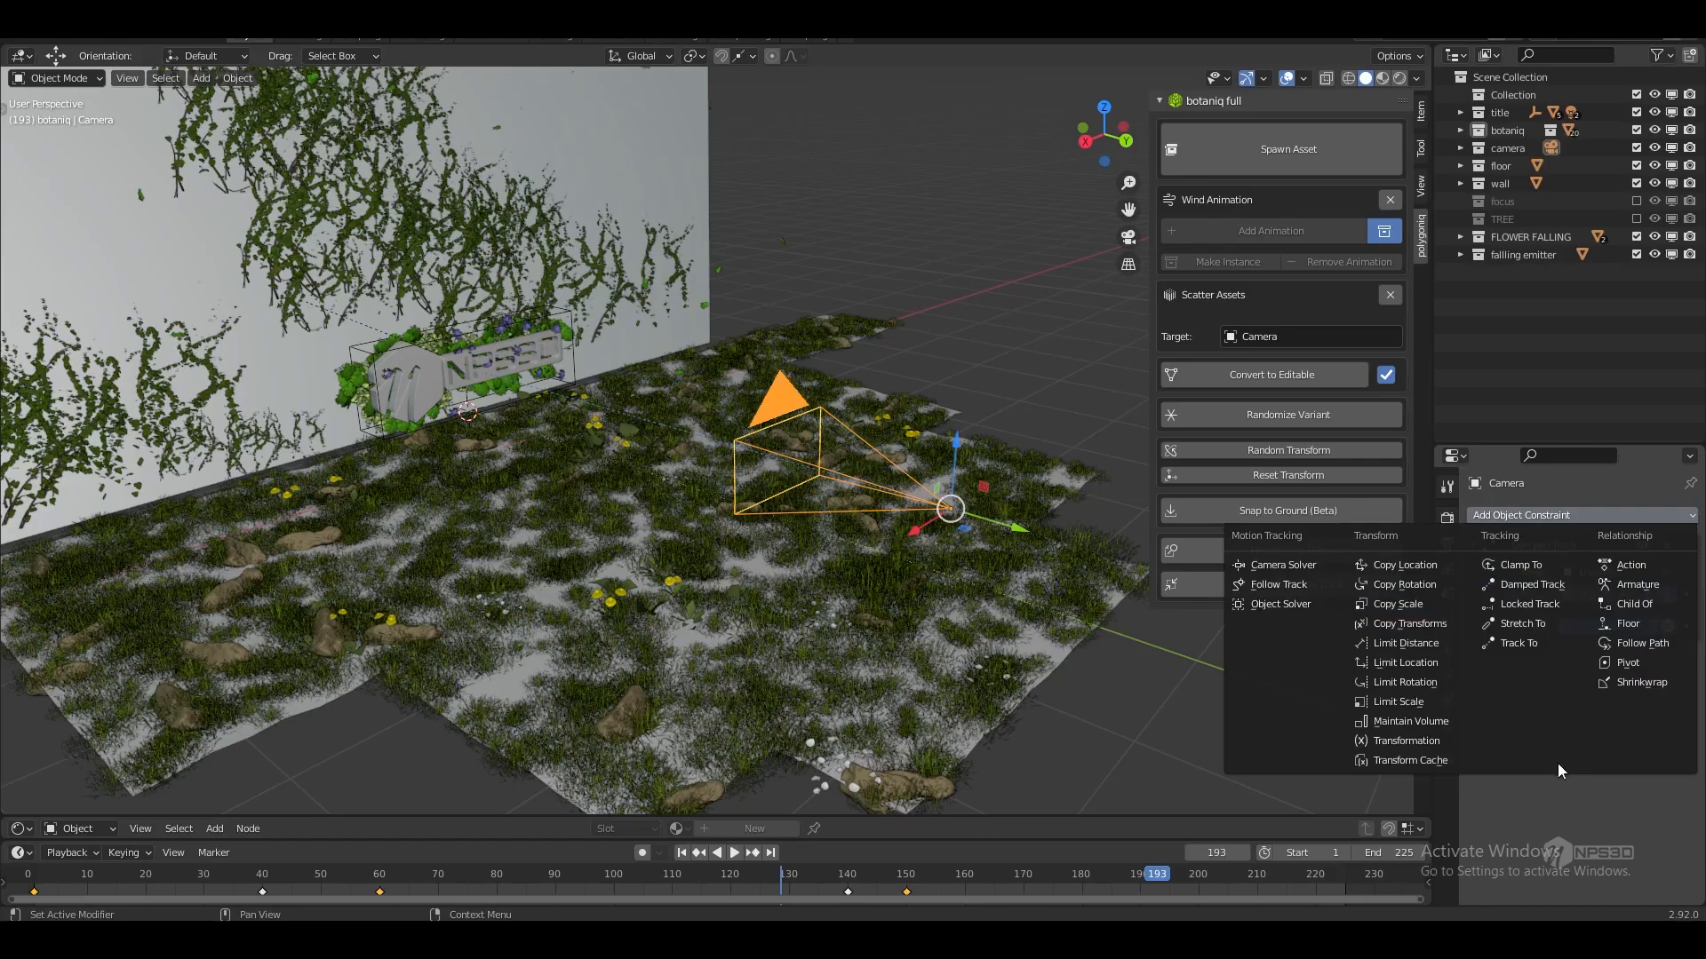
{"action": "left_click", "coordinate": [1493, 607]}
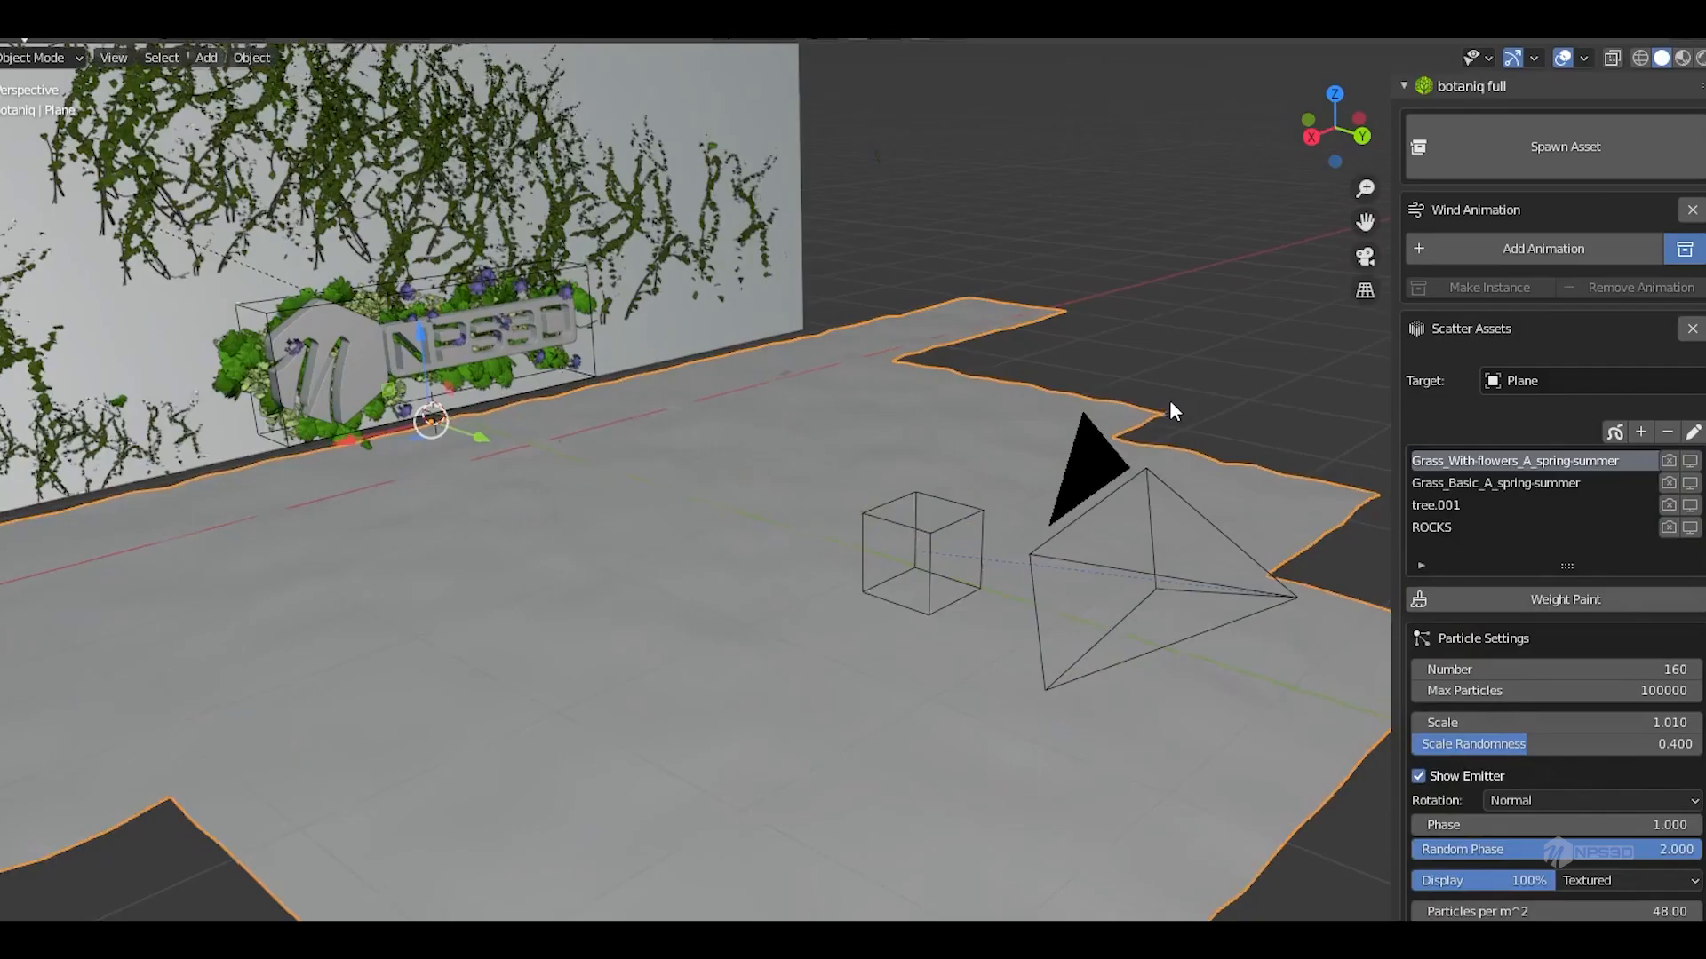
- Play the animation to watch the camera and the focus empty move over the floor
{"action": "middle_click_drag", "start_coordinate": [1170, 403], "coordinate": [1098, 340], "text": "shift"}
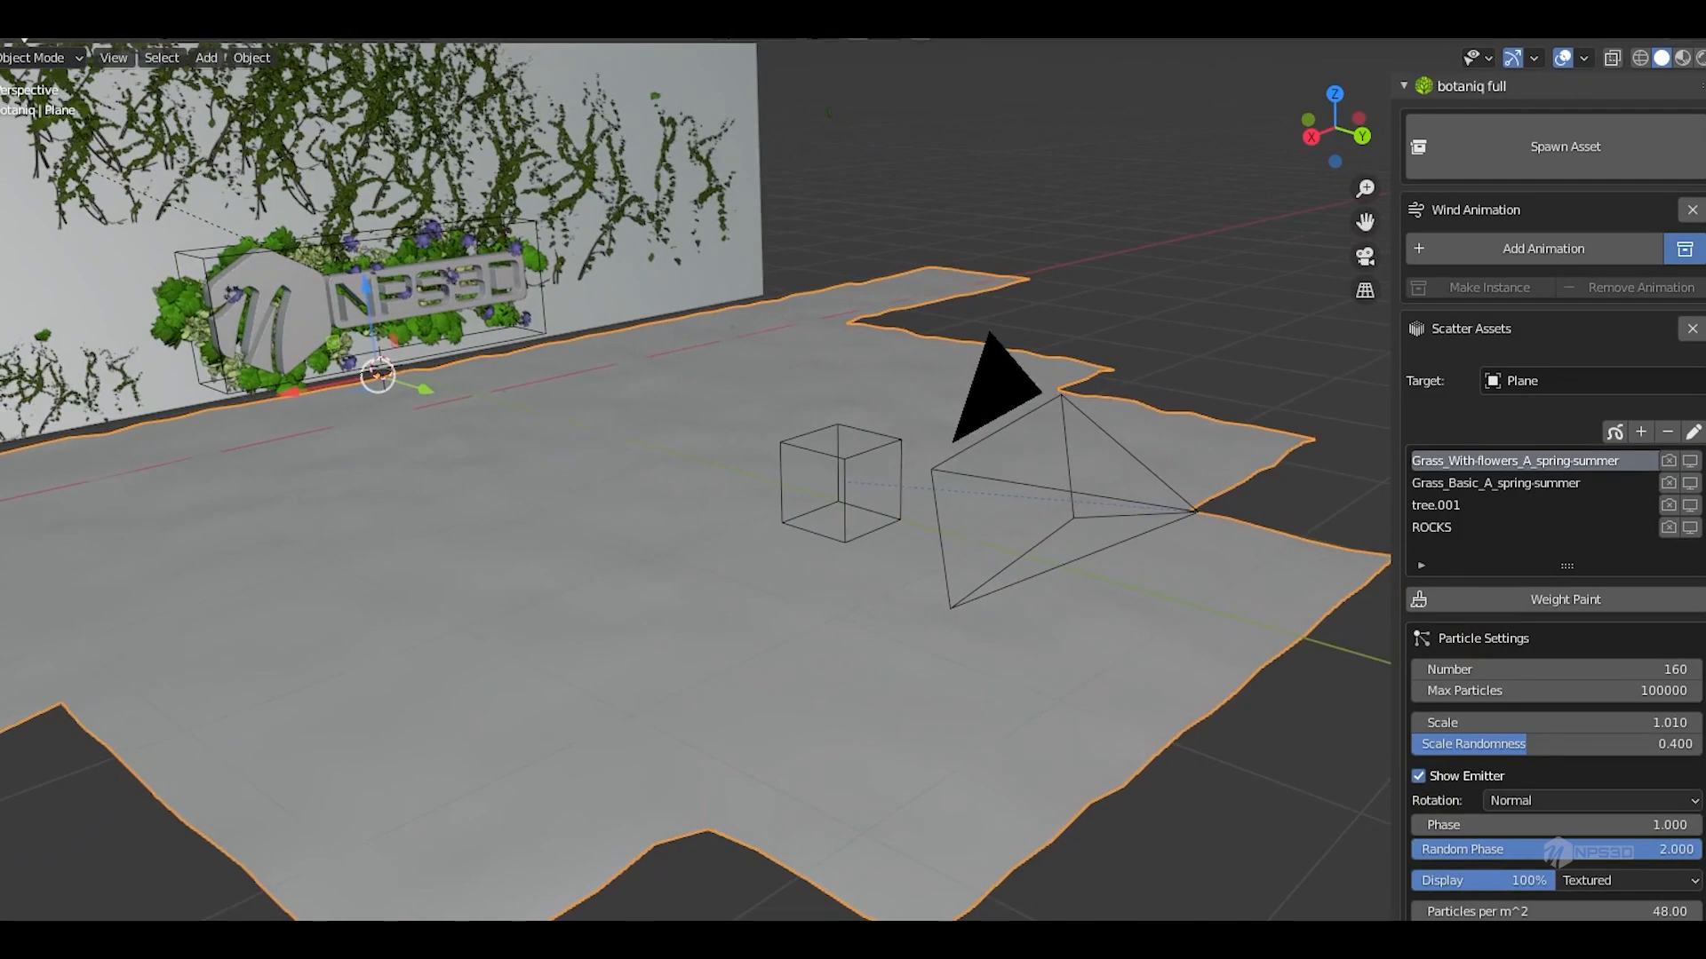
{"action": "key", "text": "space"}
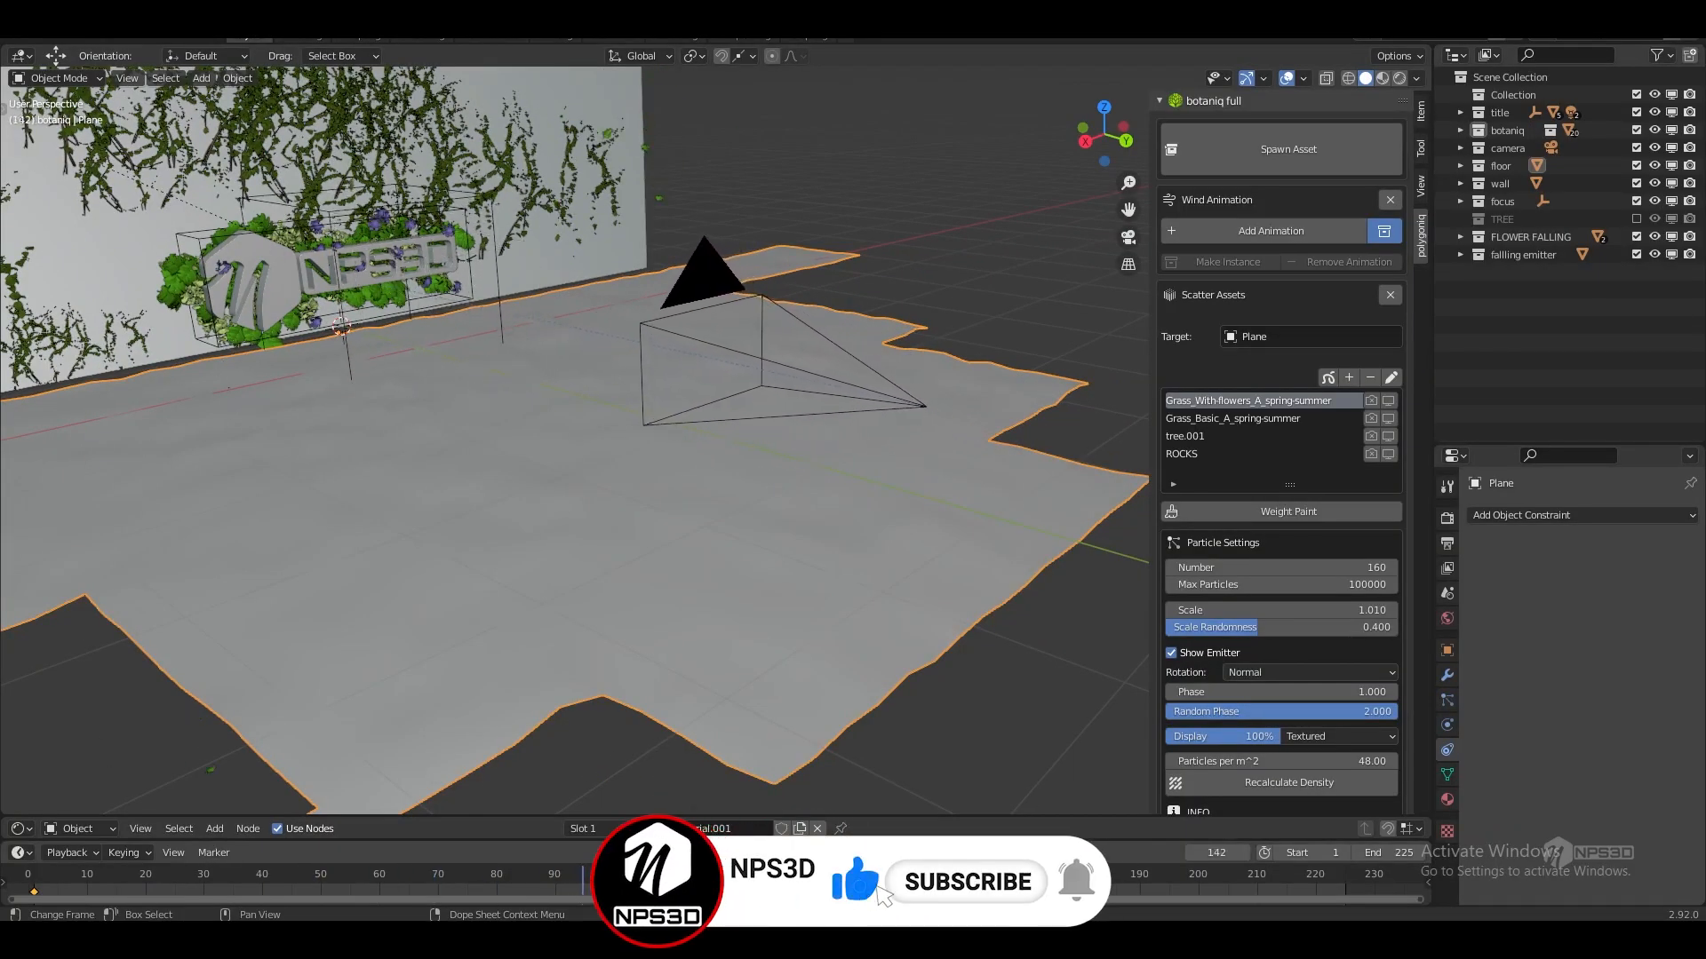
- Scrub and play the timeline up to about frame 138 to watch the camera and focus empty move over the floor
{"action": "left_click", "coordinate": [220, 879]}
{"action": "left_click_drag", "start_coordinate": [220, 880], "coordinate": [321, 853]}
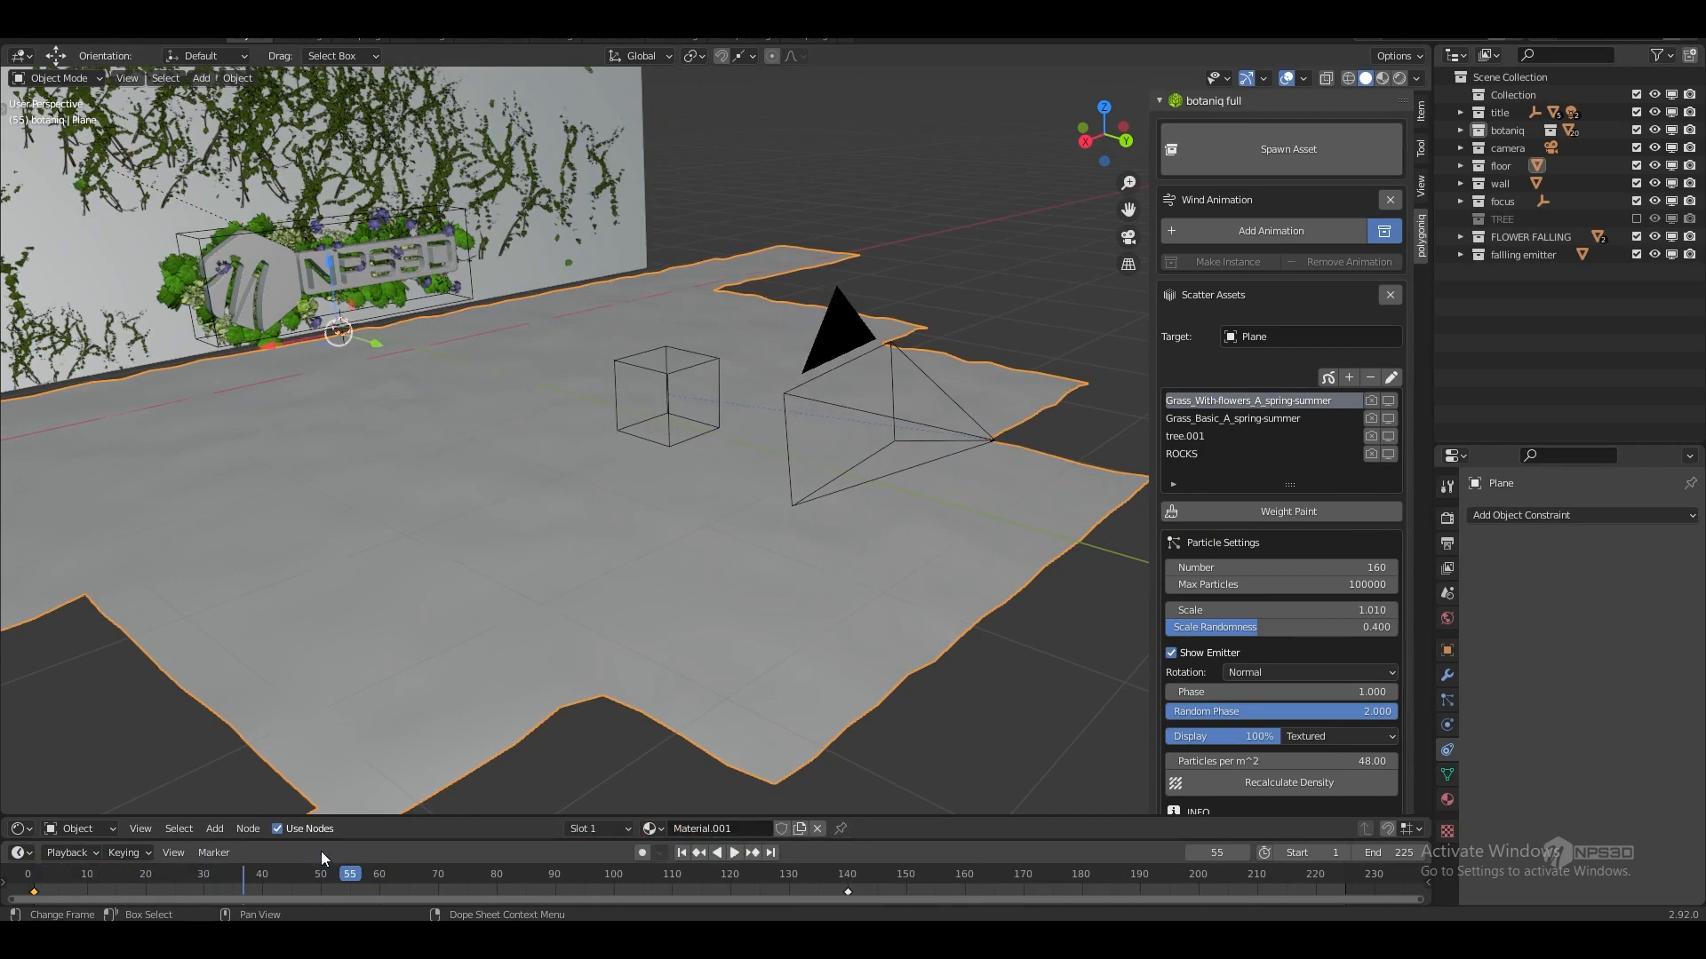
{"action": "key", "text": "space"}
{"action": "key", "text": "space"}
{"action": "left_click_drag", "start_coordinate": [605, 880], "coordinate": [835, 876]}
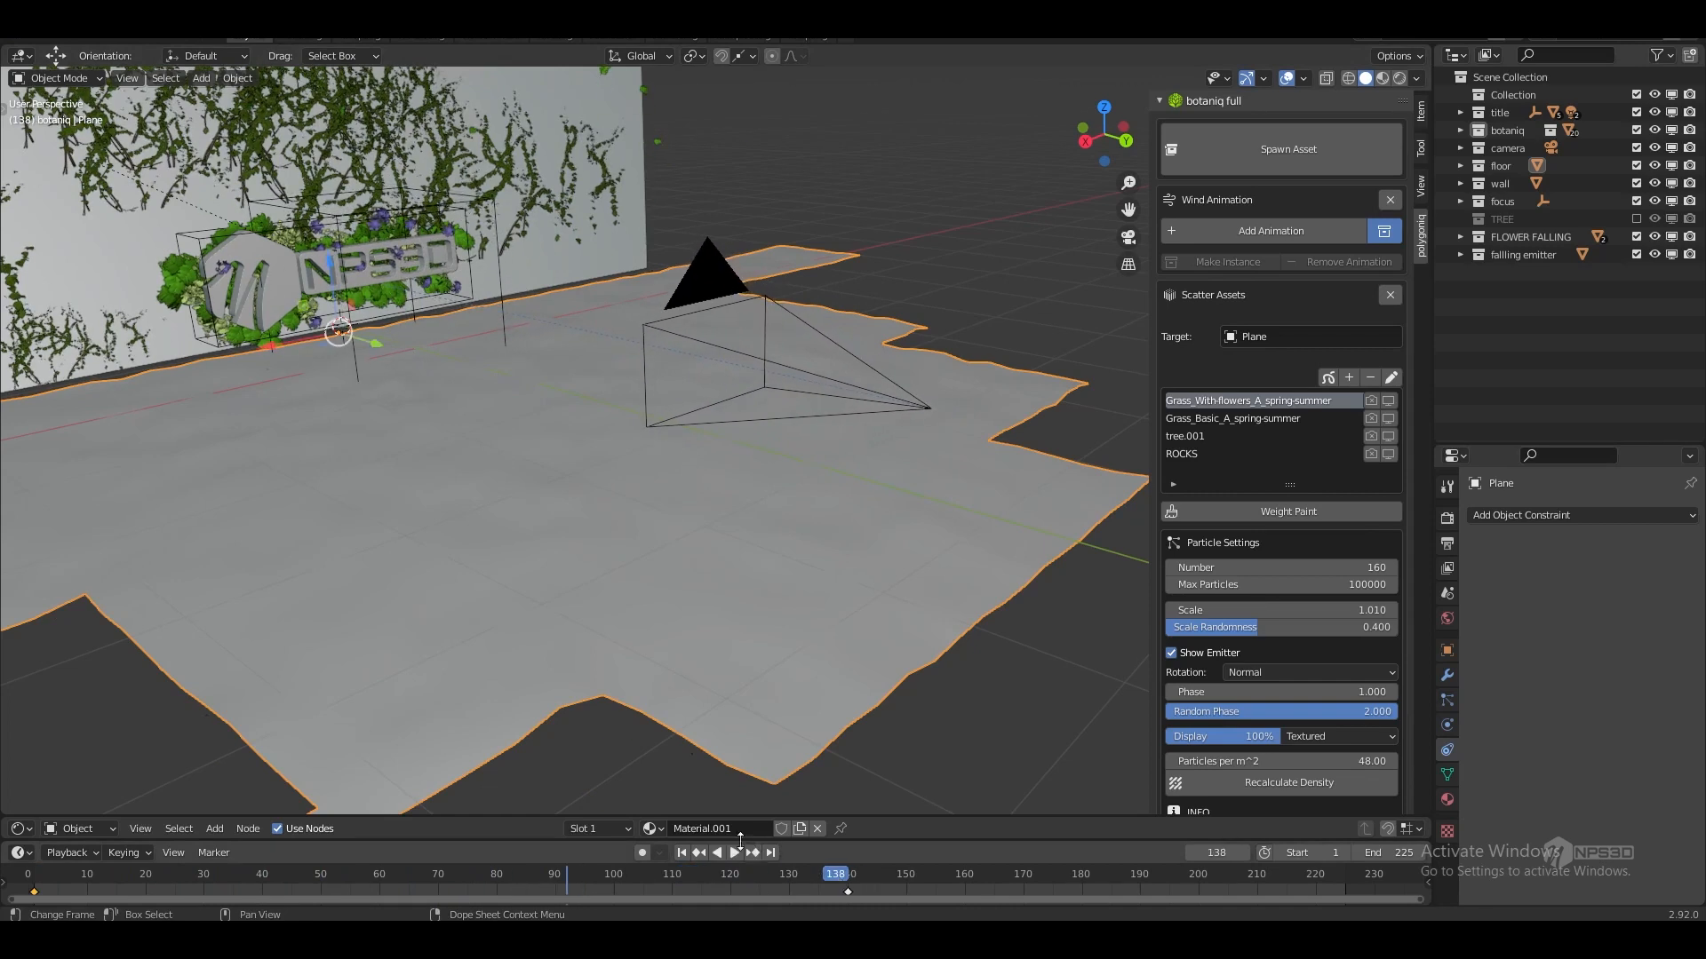
- Select the camera and examine its Depth of Field settings, including the focus object and aperture
{"action": "left_click", "coordinate": [877, 398]}
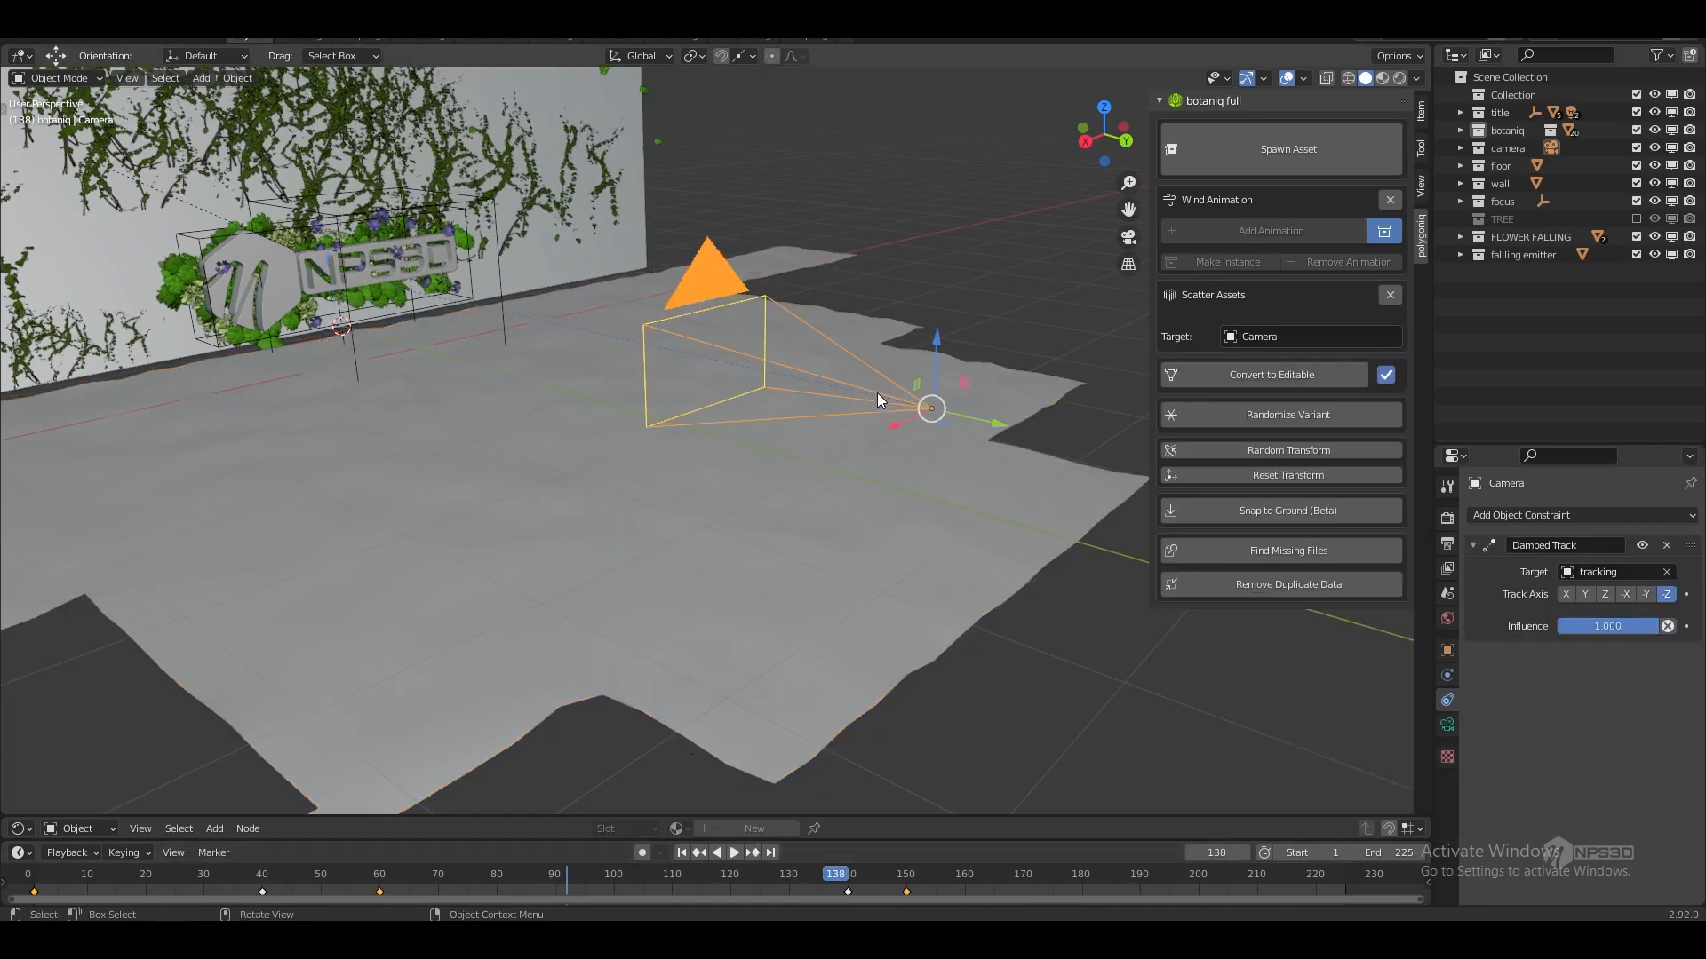
{"action": "left_click", "coordinate": [1447, 723]}
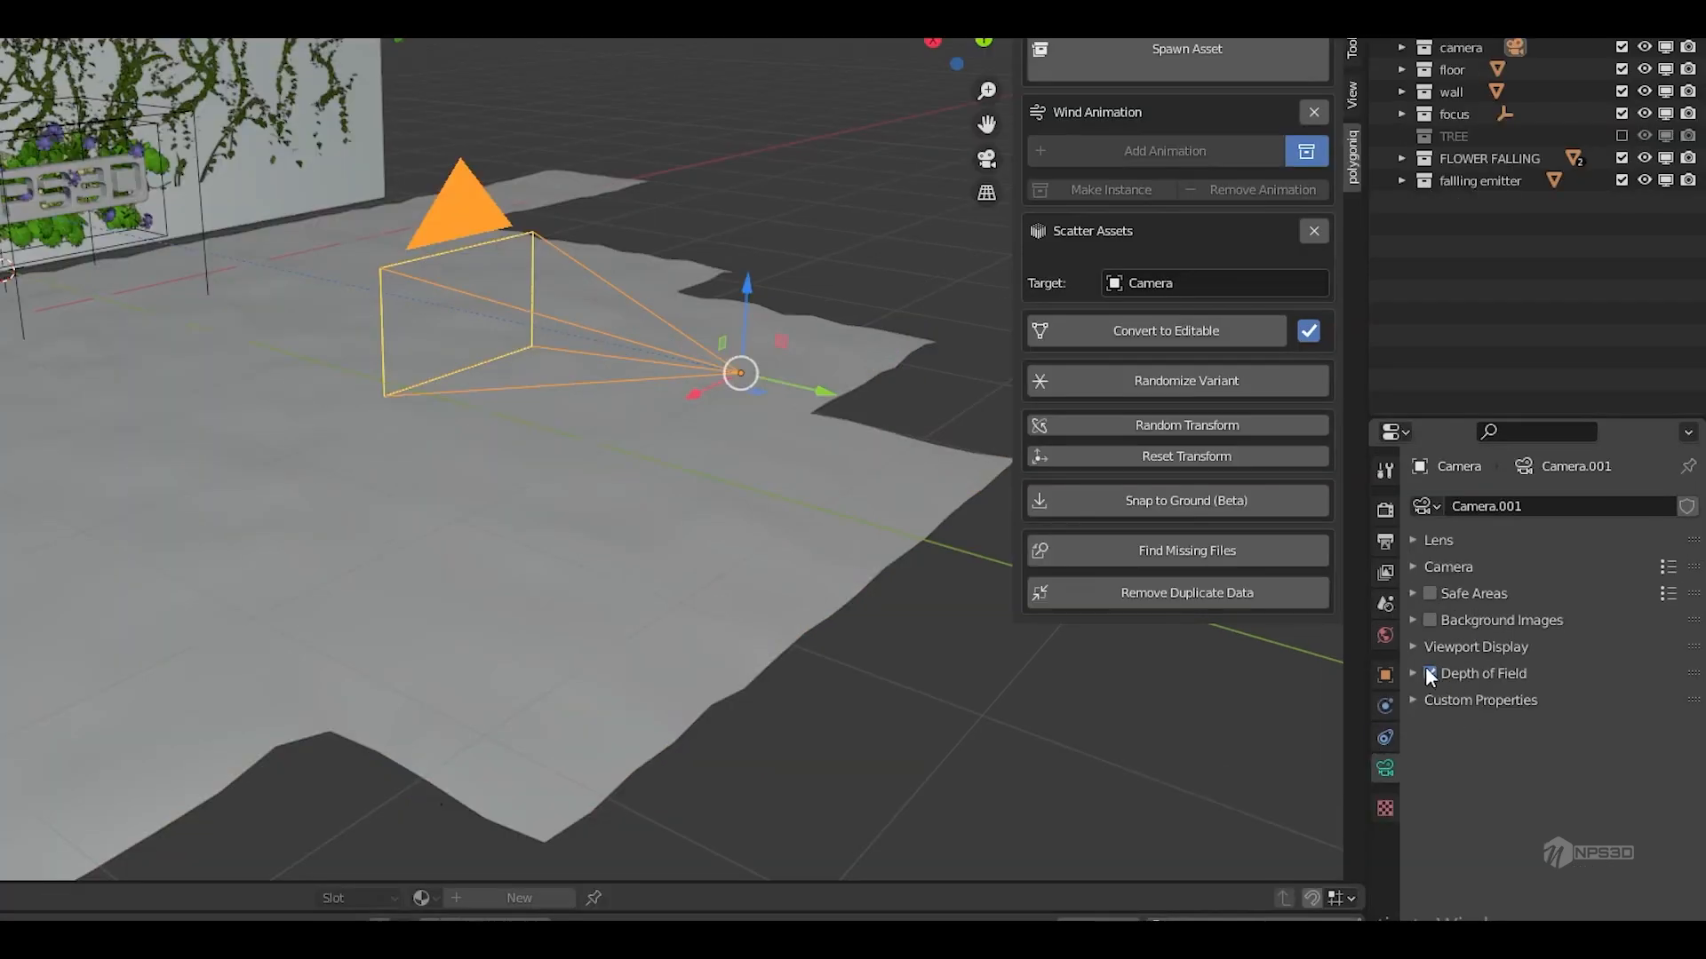
{"action": "left_click", "coordinate": [1468, 647]}
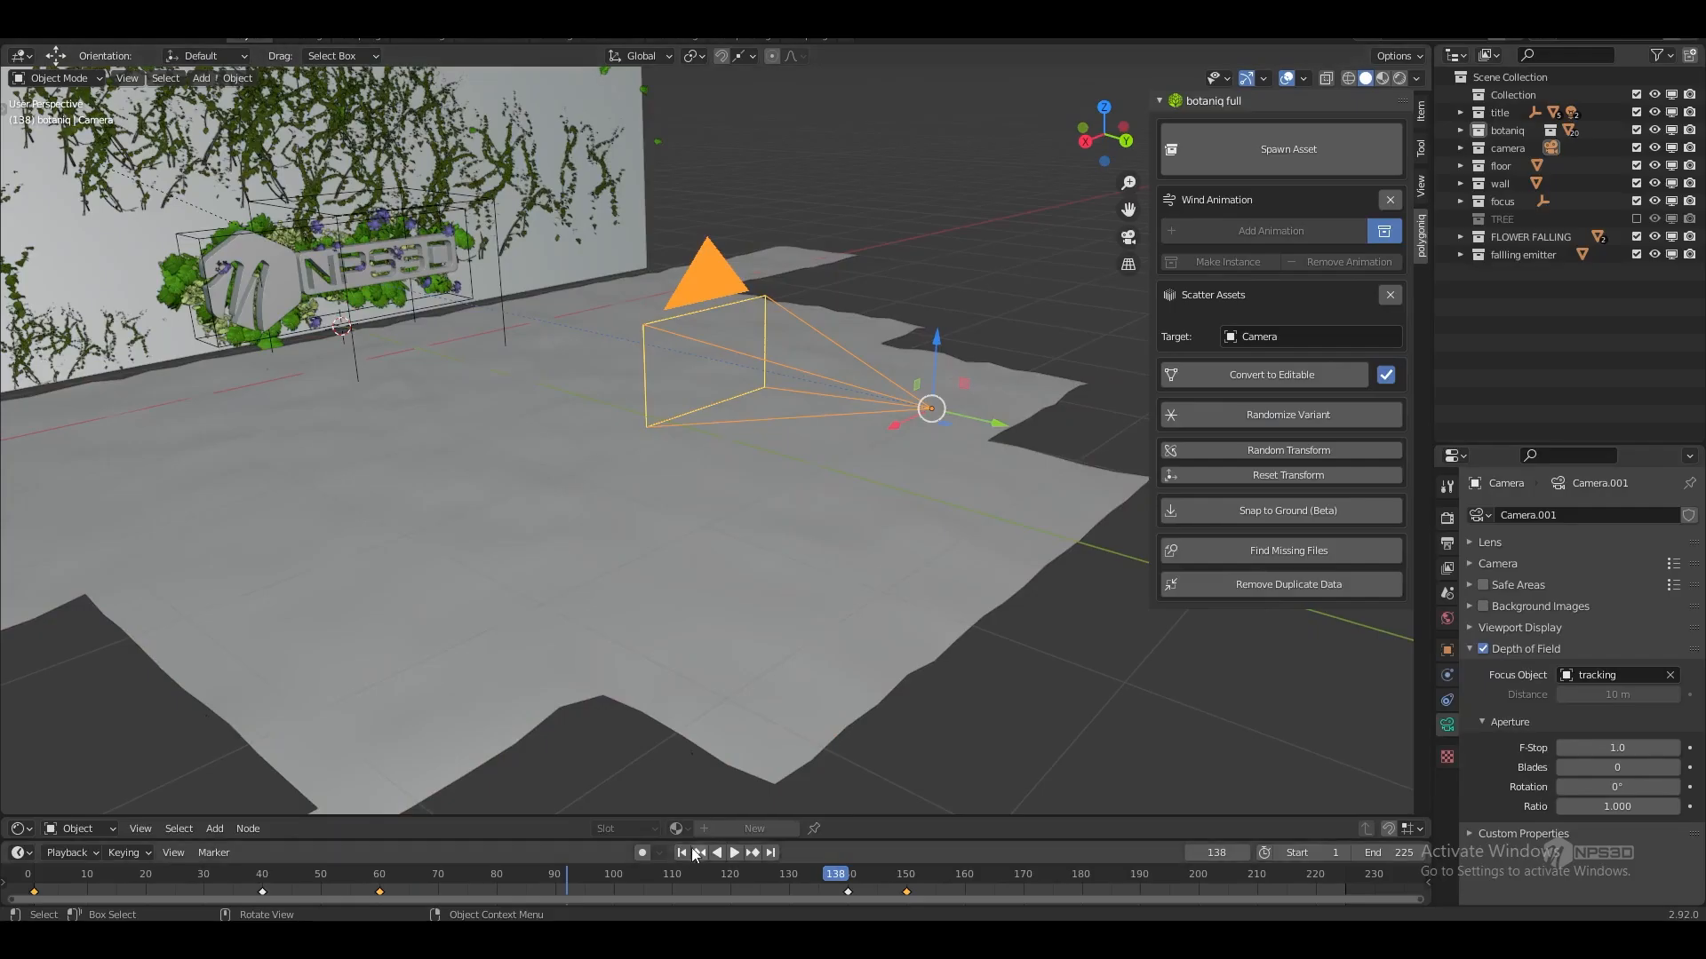
- Look through the camera from the first frame, fit its frame to the viewport, and play the animation up to frame 125
{"action": "left_click", "coordinate": [683, 852]}
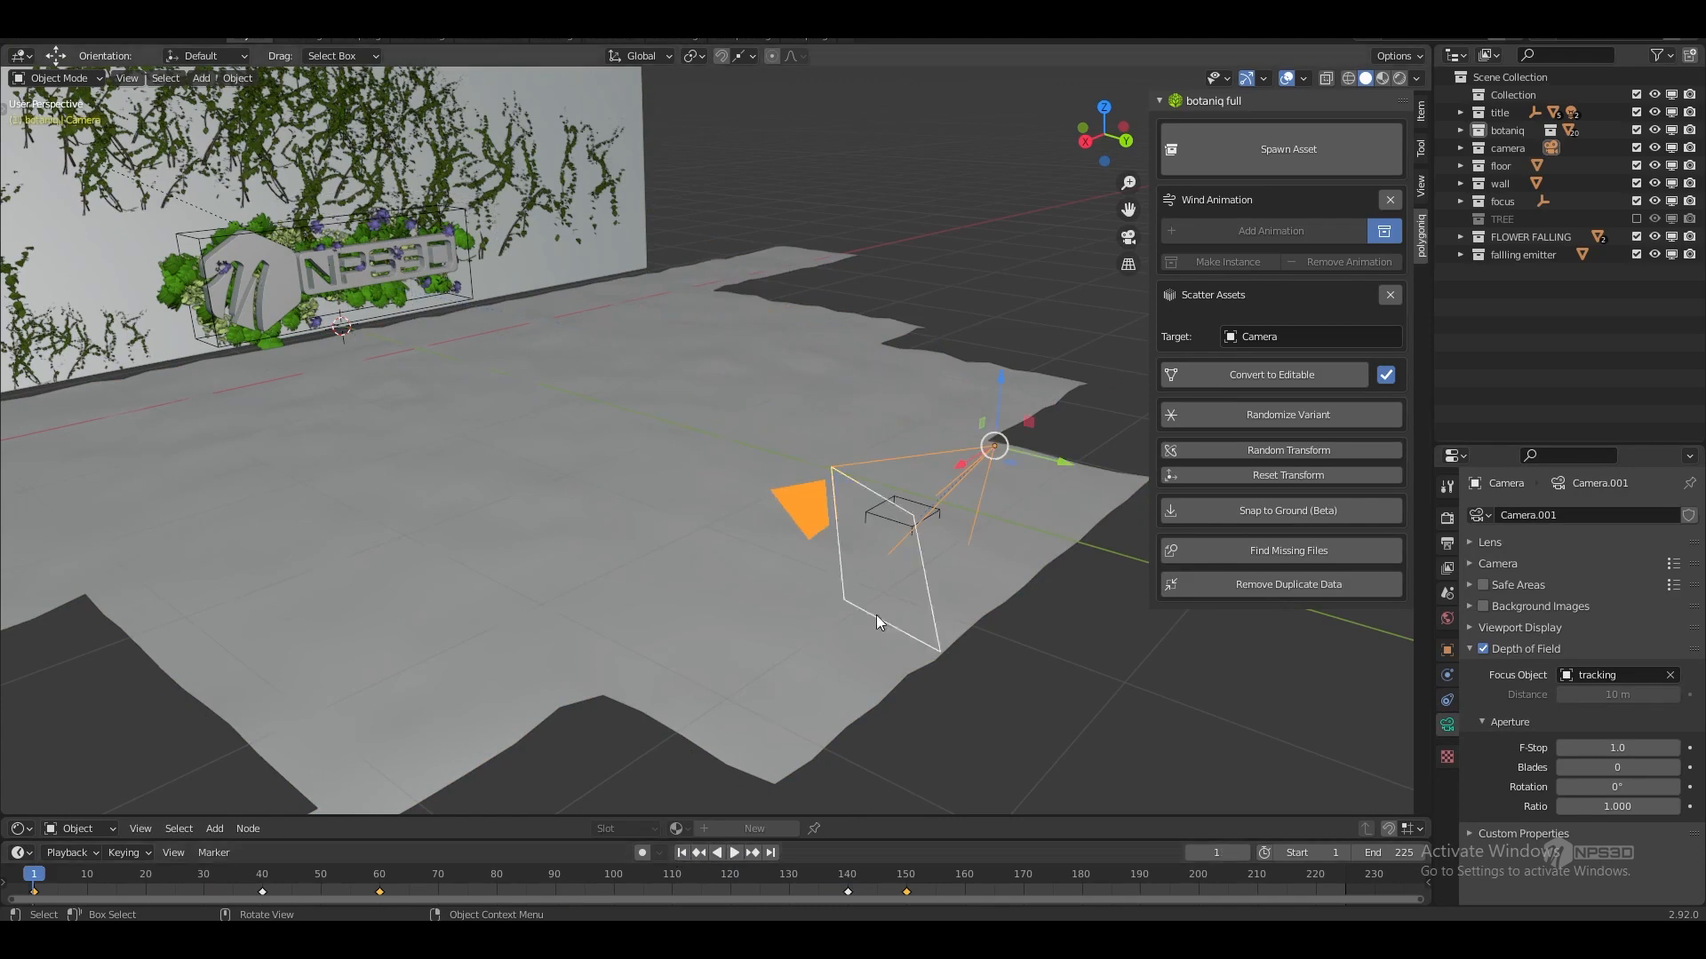
{"action": "left_click", "coordinate": [1129, 237]}
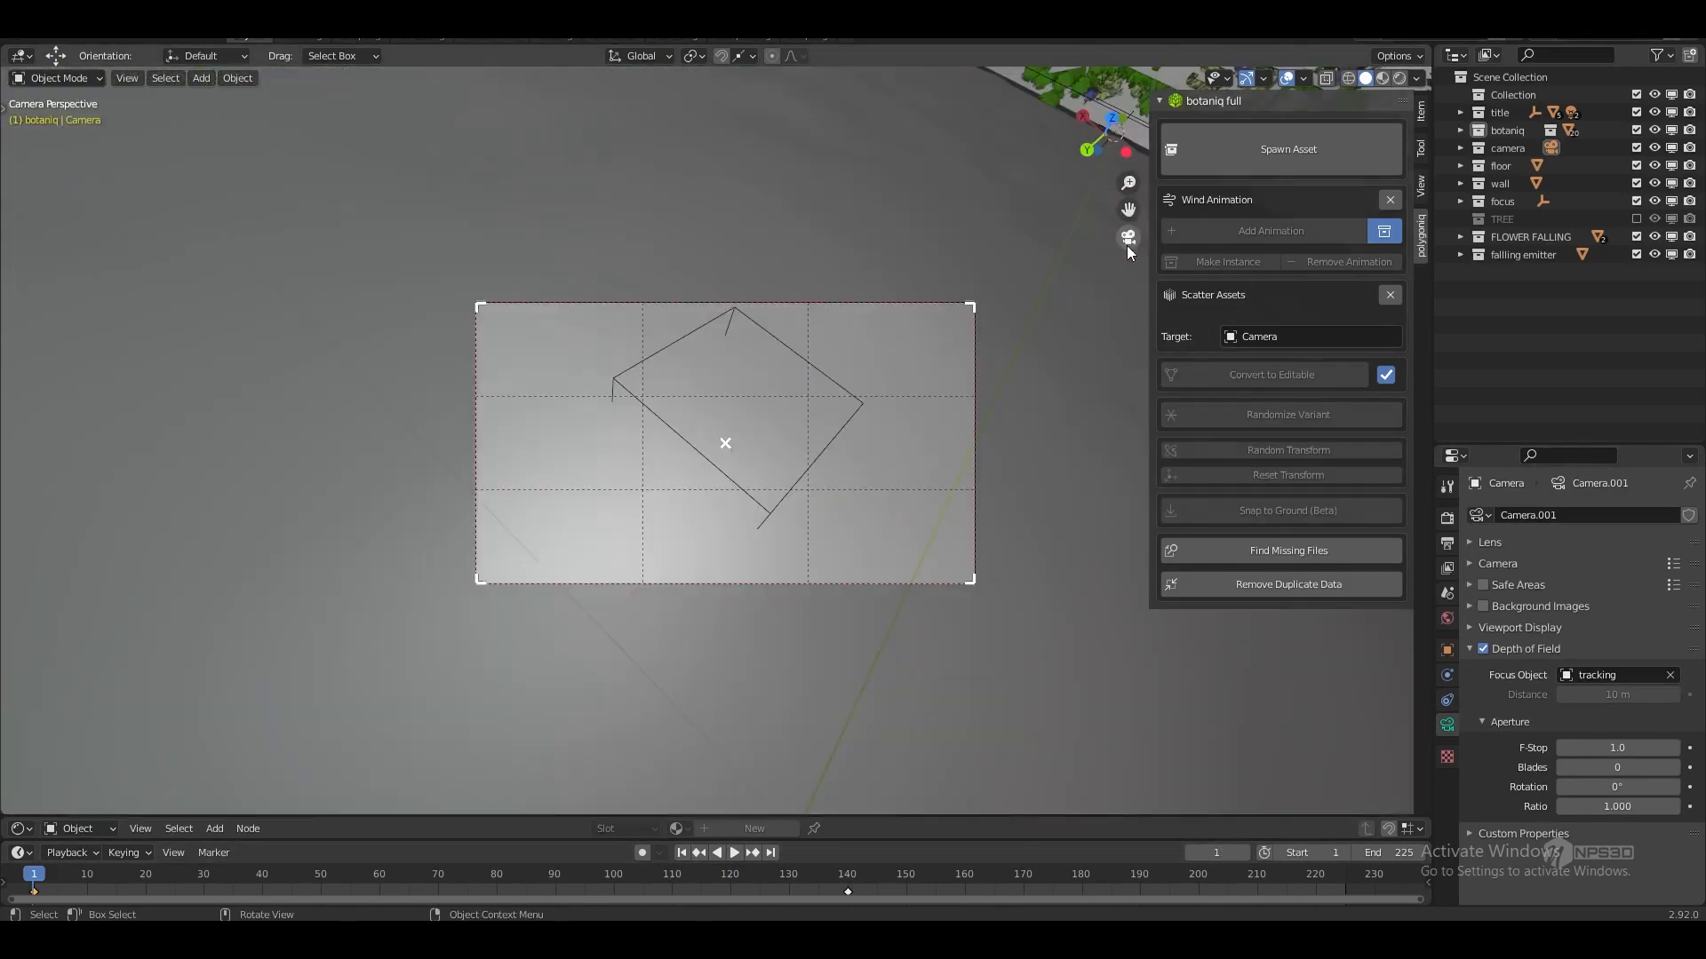
{"action": "key", "text": "Home"}
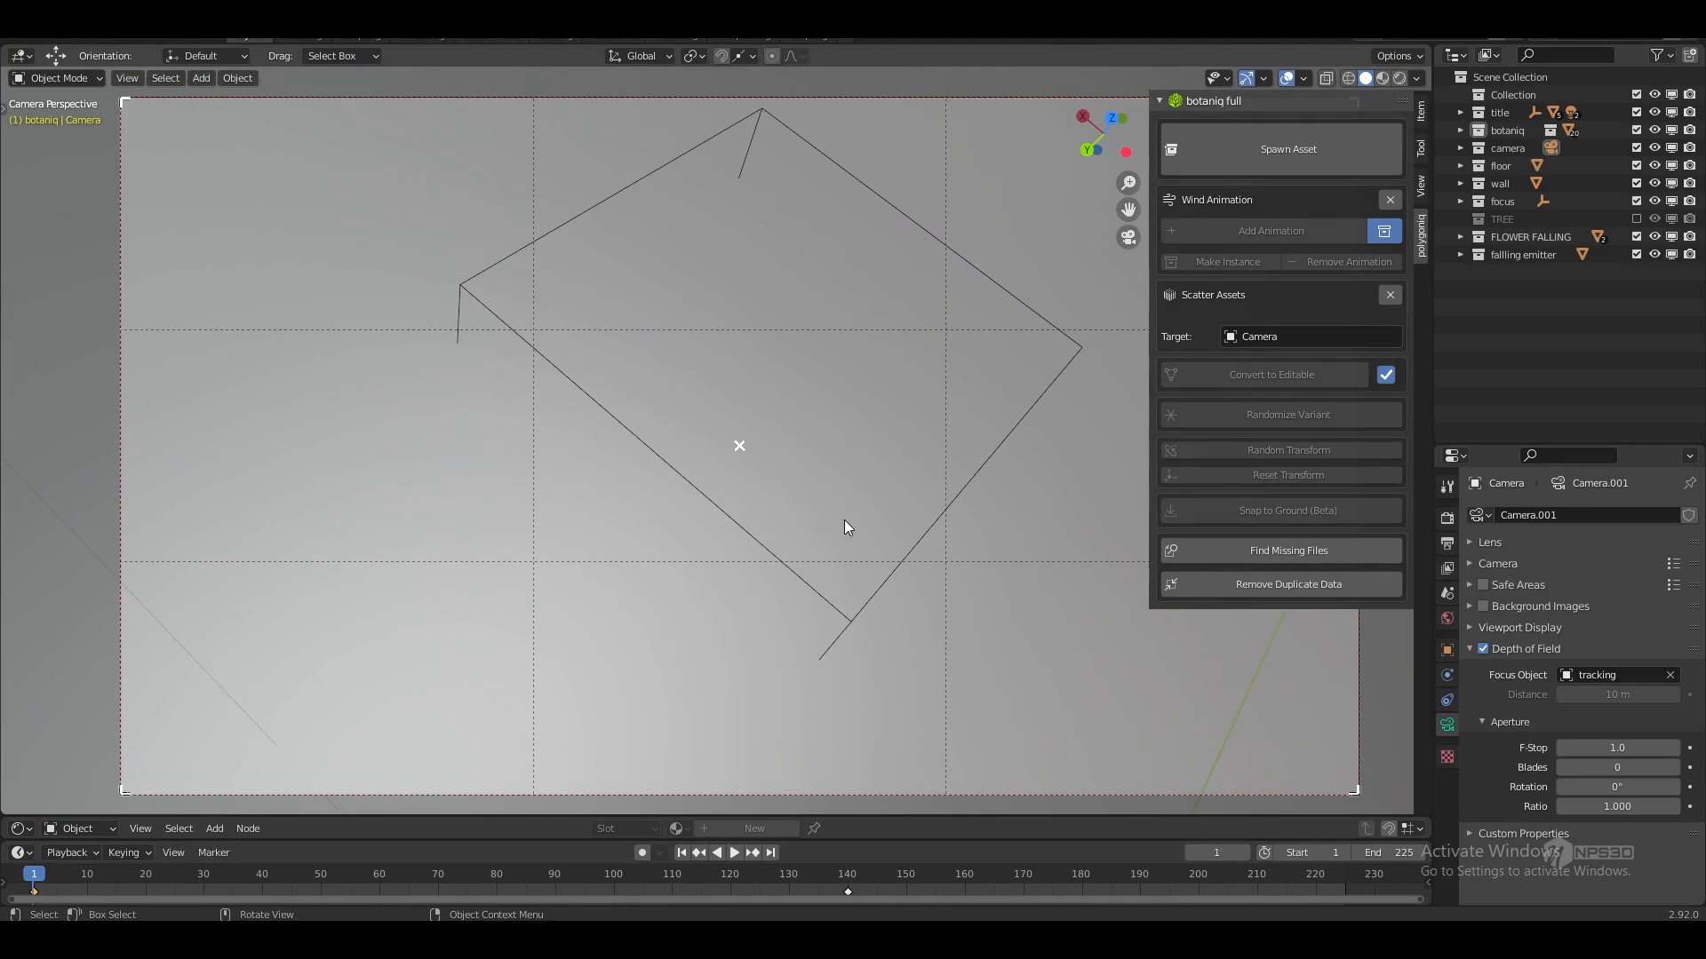
{"action": "left_click", "coordinate": [735, 852]}
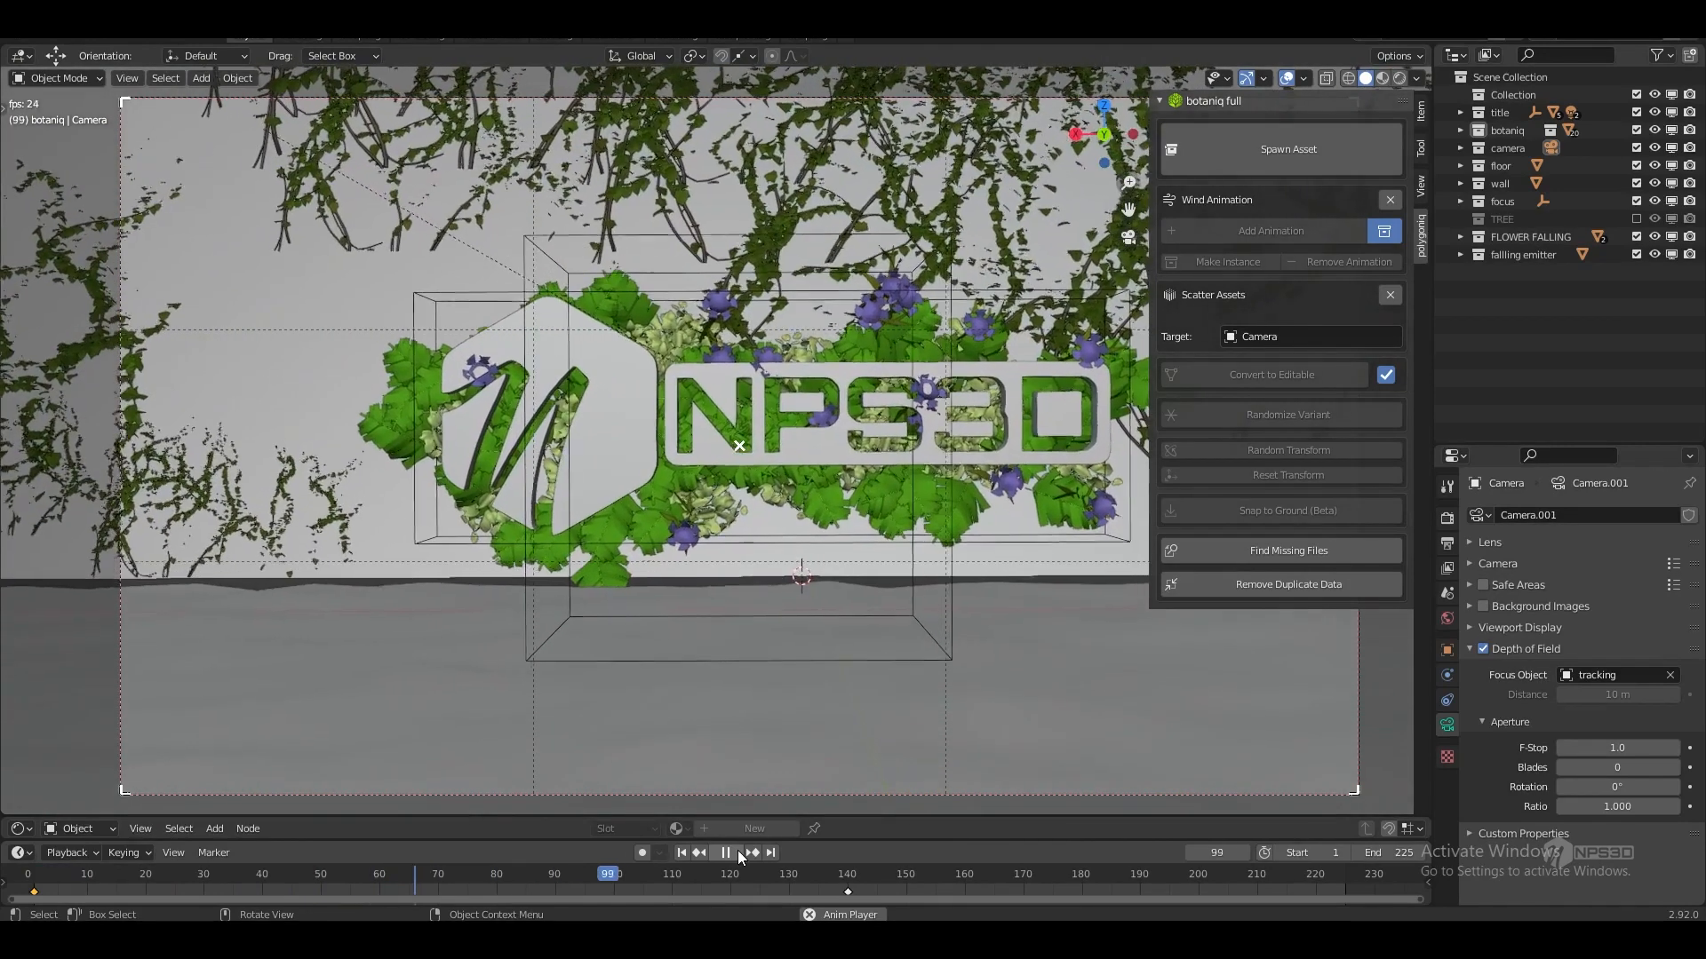
{"action": "left_click", "coordinate": [737, 850]}
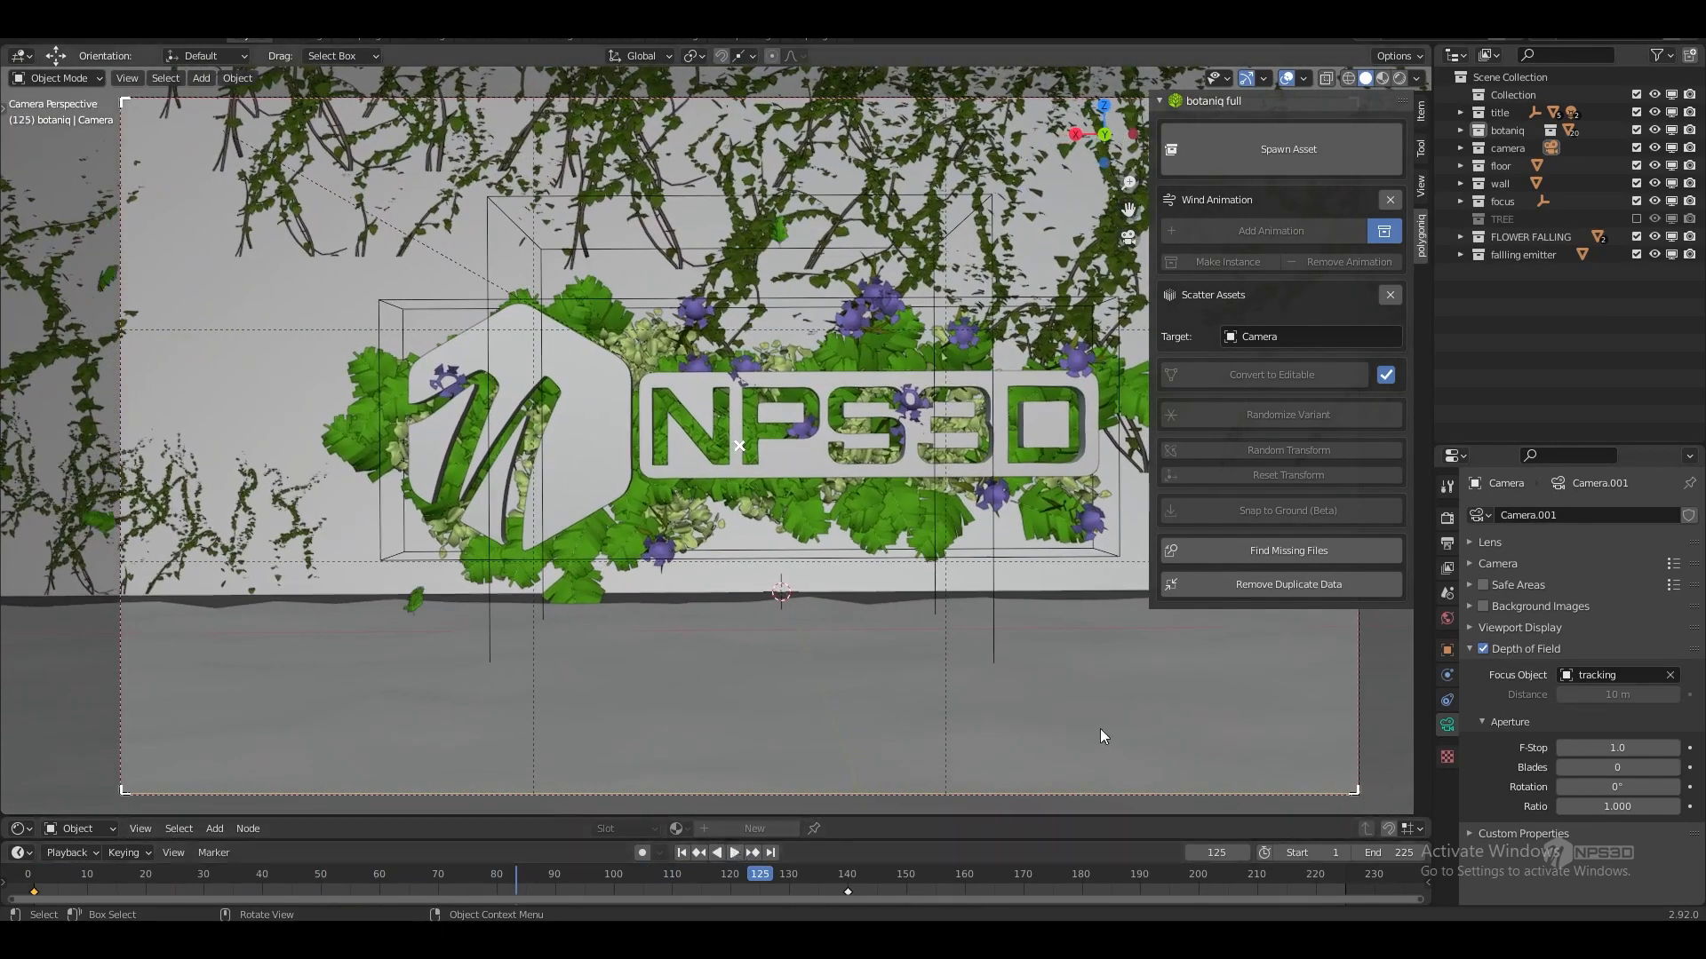
- Expand the camera's Lens settings and replay the animation to examine how the focal length is animated
{"action": "left_click", "coordinate": [1476, 543]}
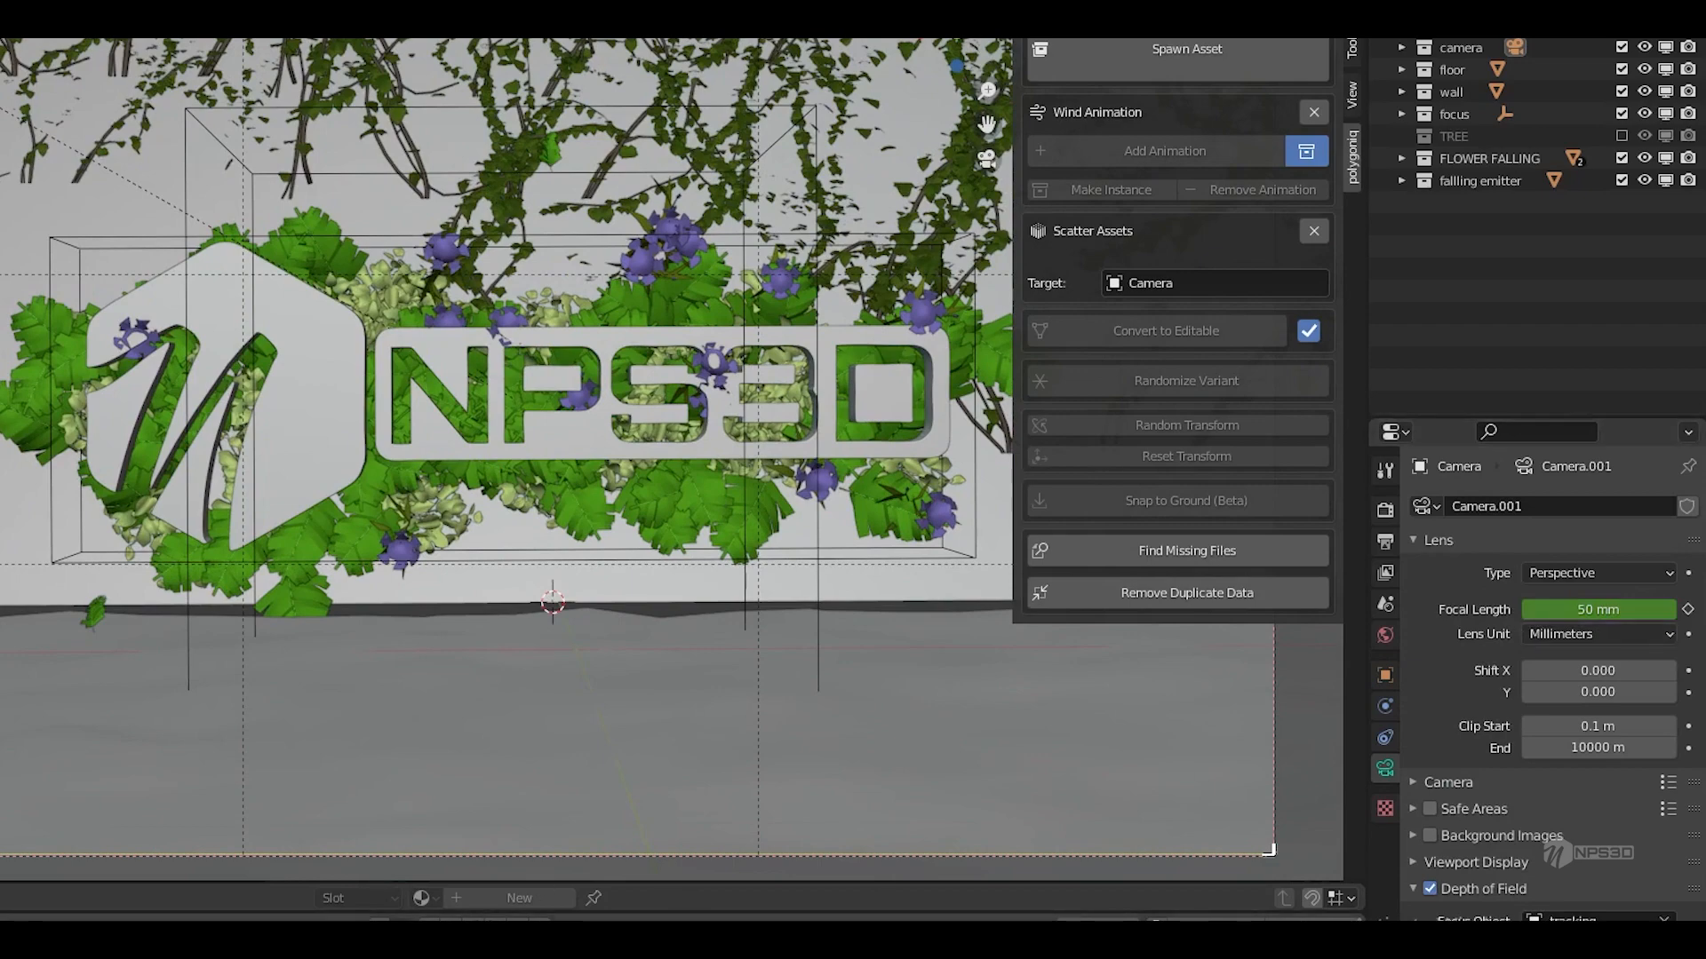
{"action": "left_click_drag", "start_coordinate": [760, 874], "coordinate": [532, 879]}
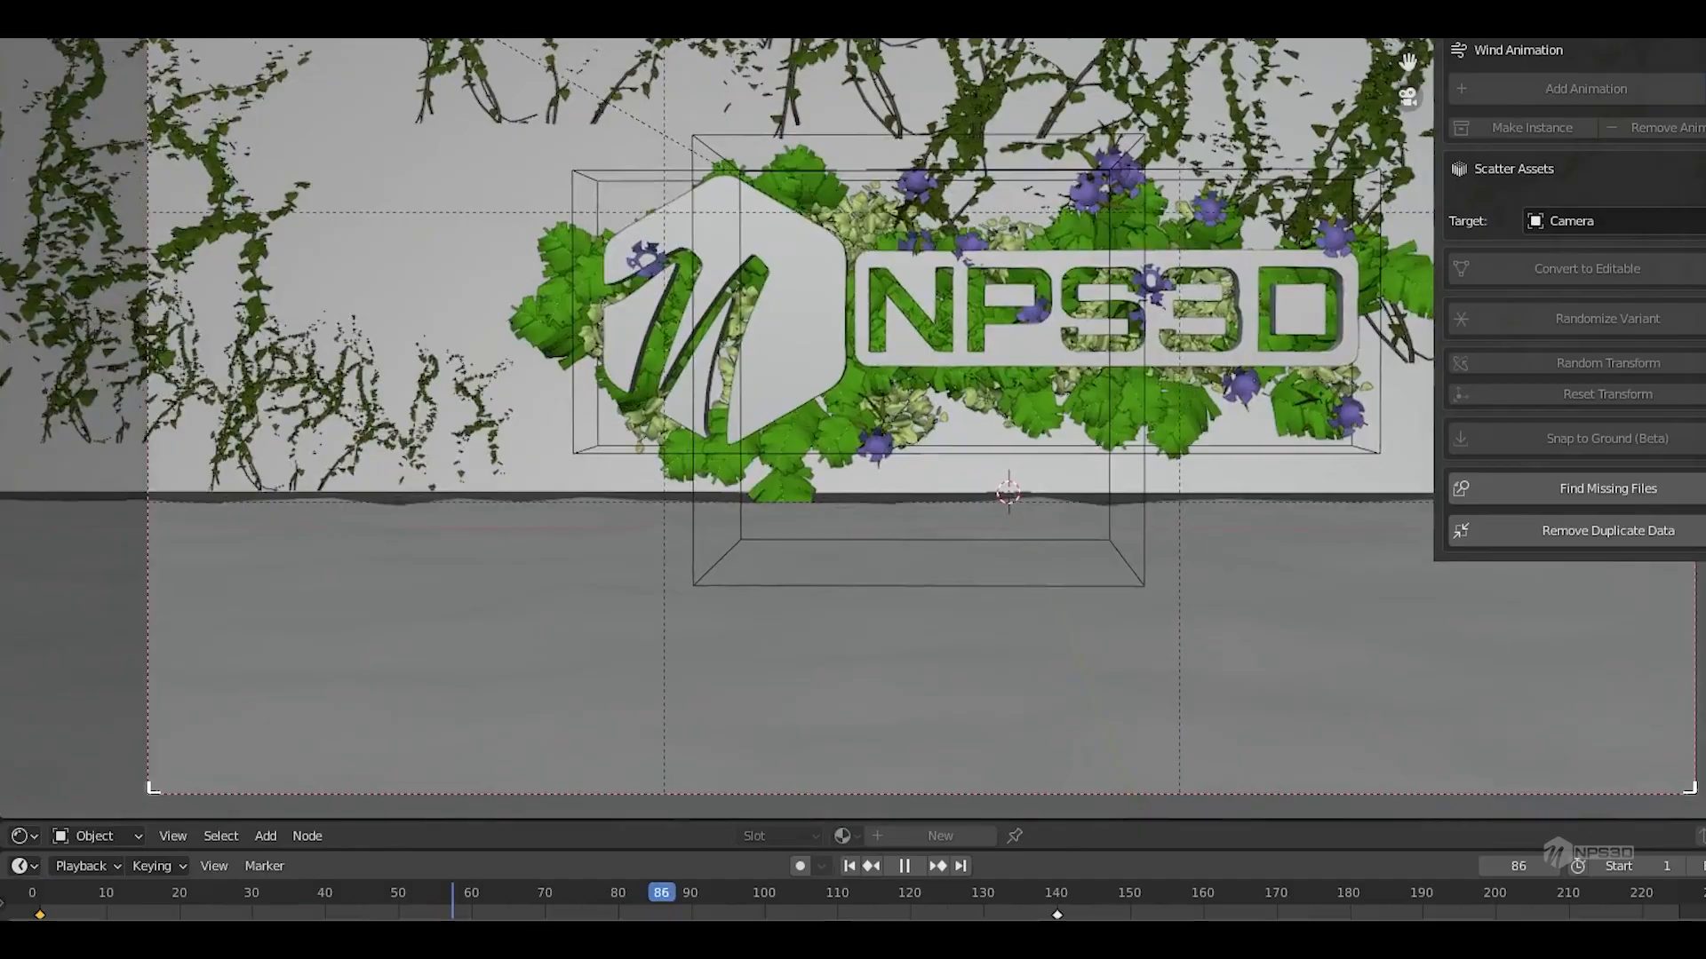
{"action": "left_click_drag", "start_coordinate": [662, 915], "coordinate": [60, 861]}
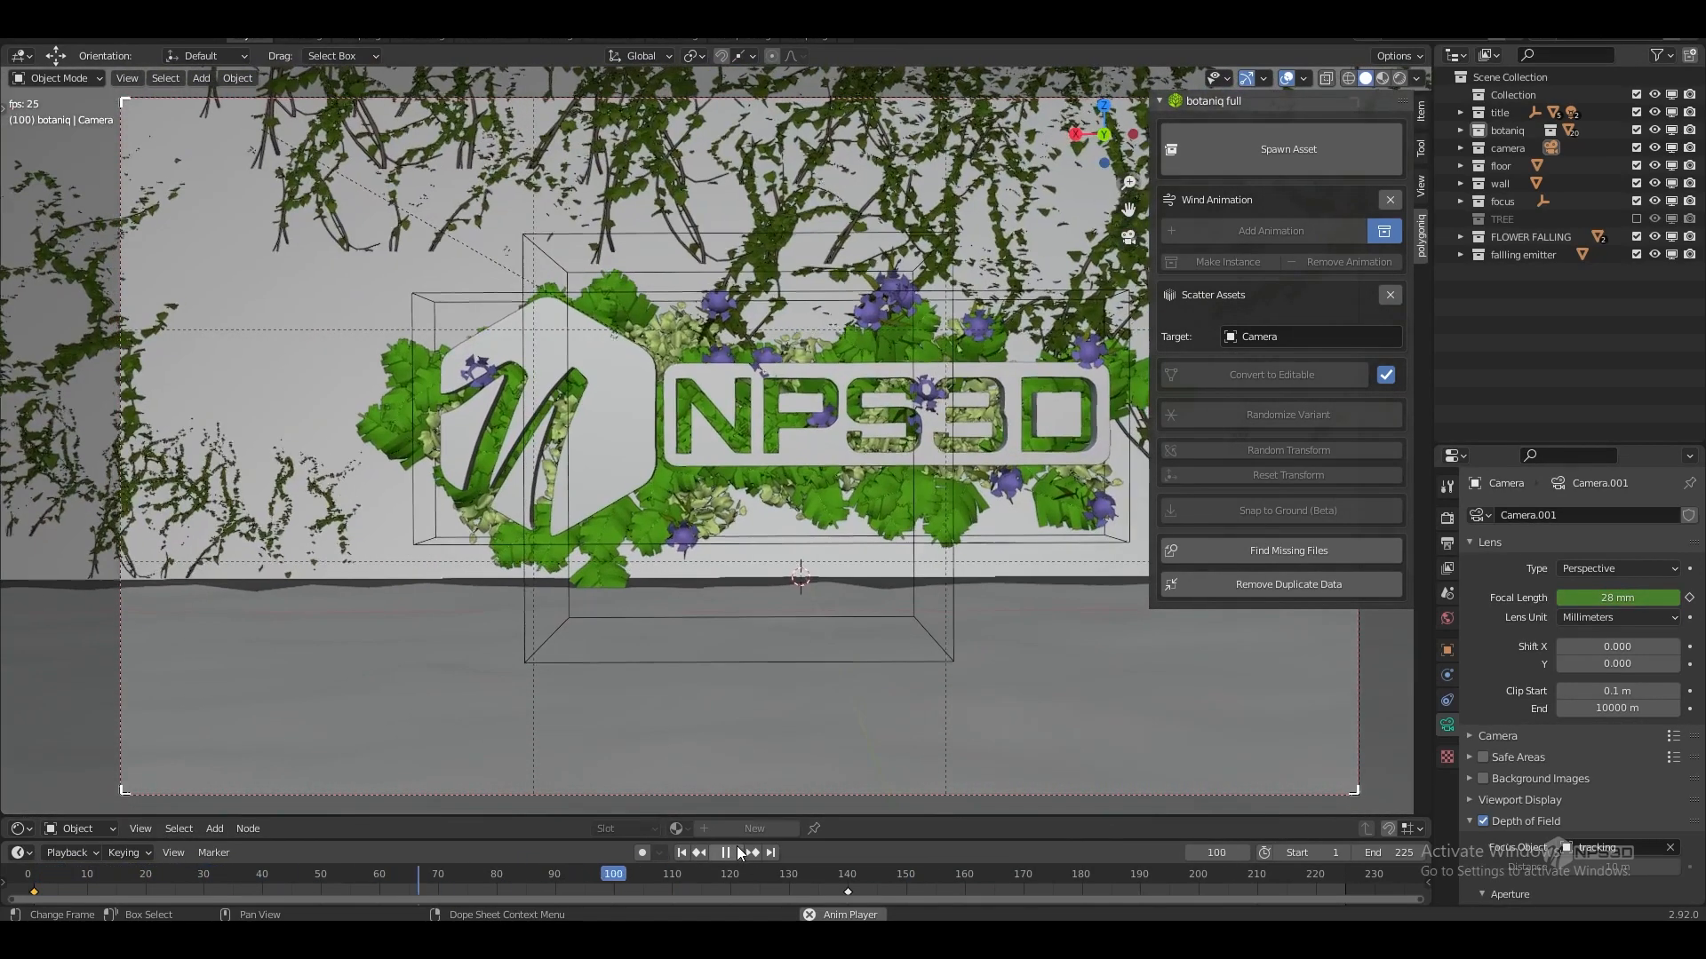
{"action": "left_click", "coordinate": [735, 854]}
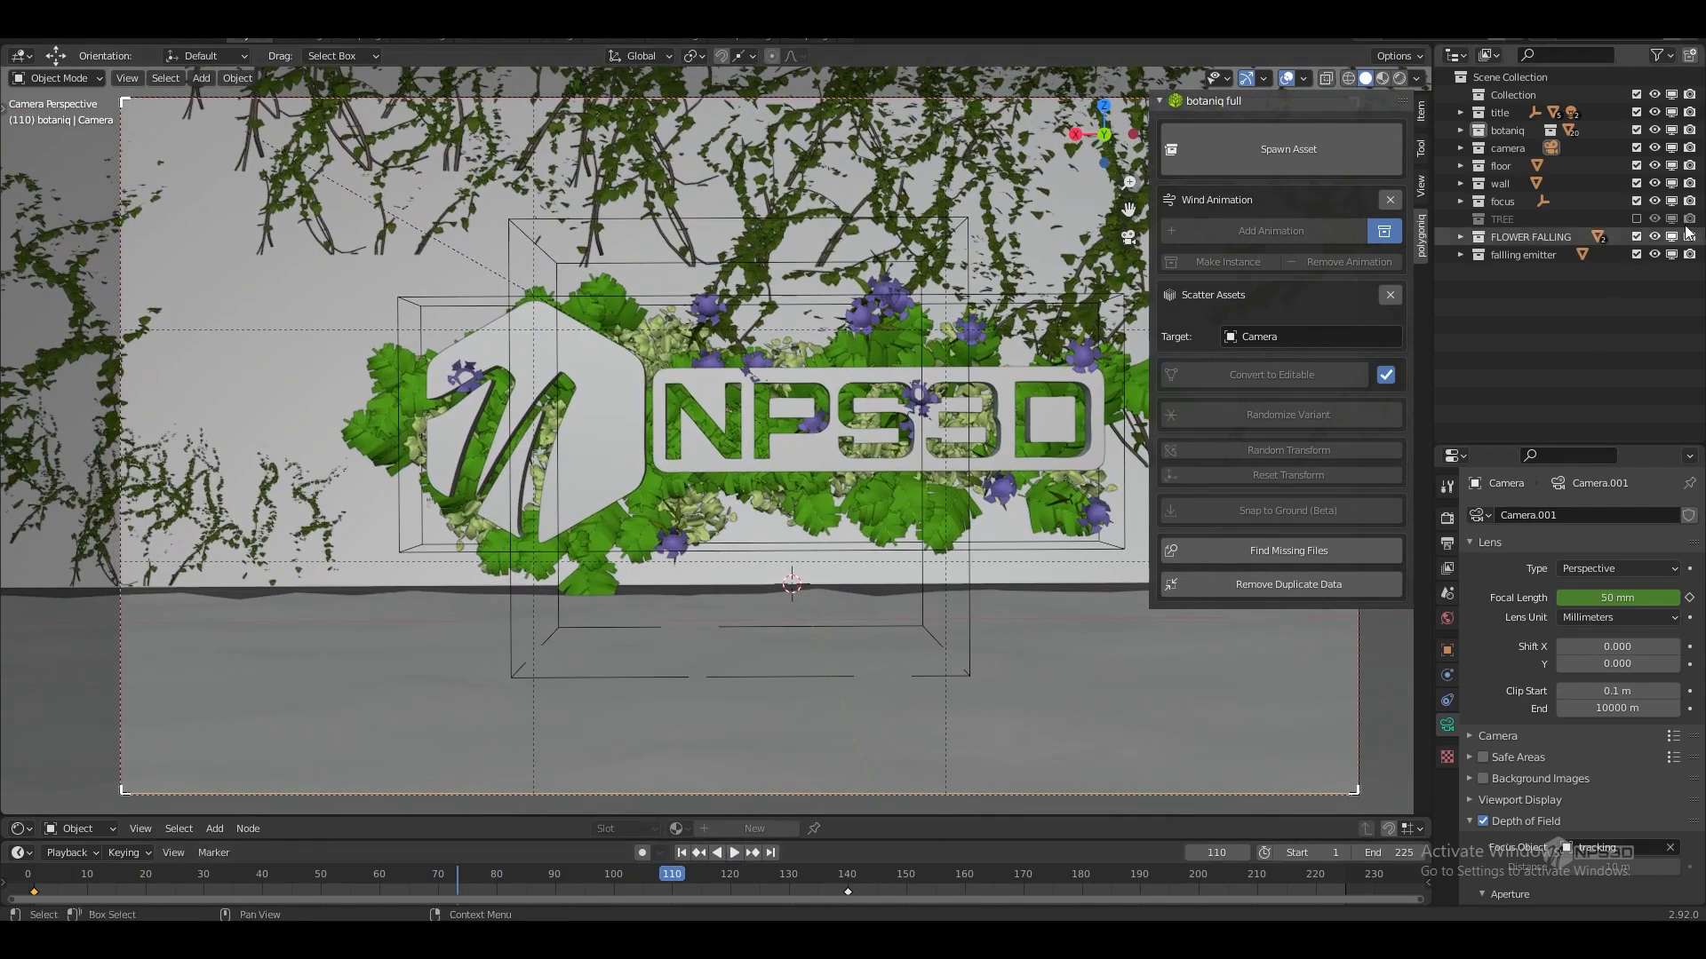
- Show the TREE collection and the floor's scattered assets, and preview the camera view in rendered shading at frame 128
{"action": "left_click", "coordinate": [1637, 219]}
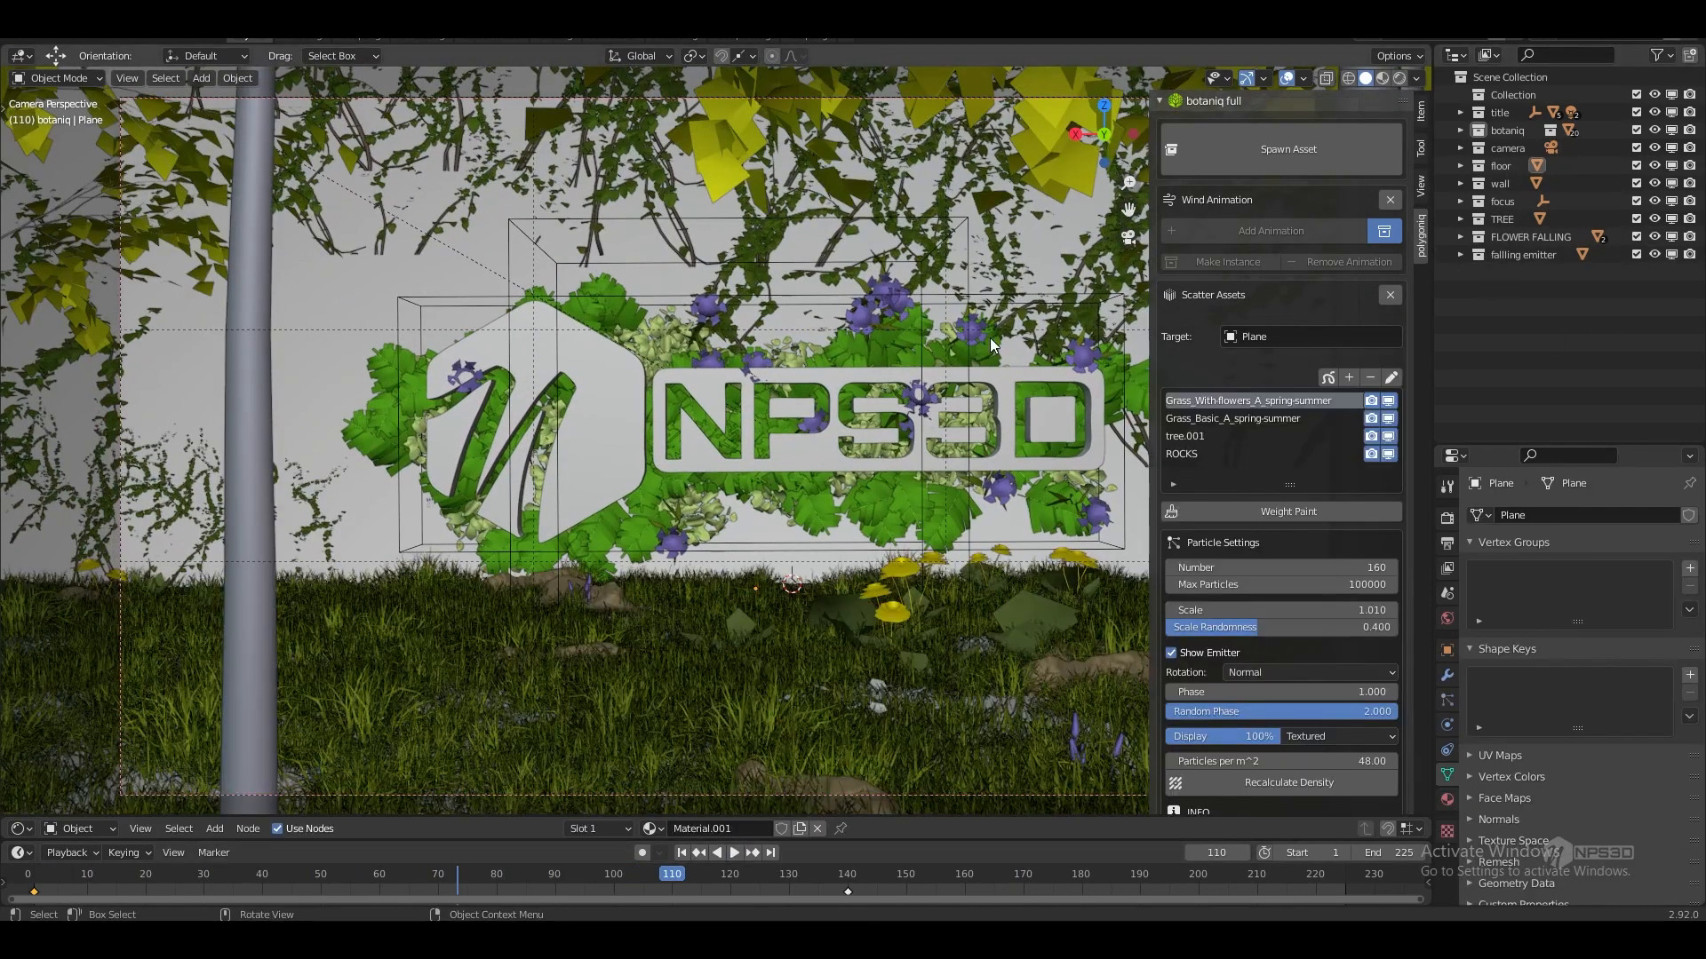
{"action": "key", "text": "n"}
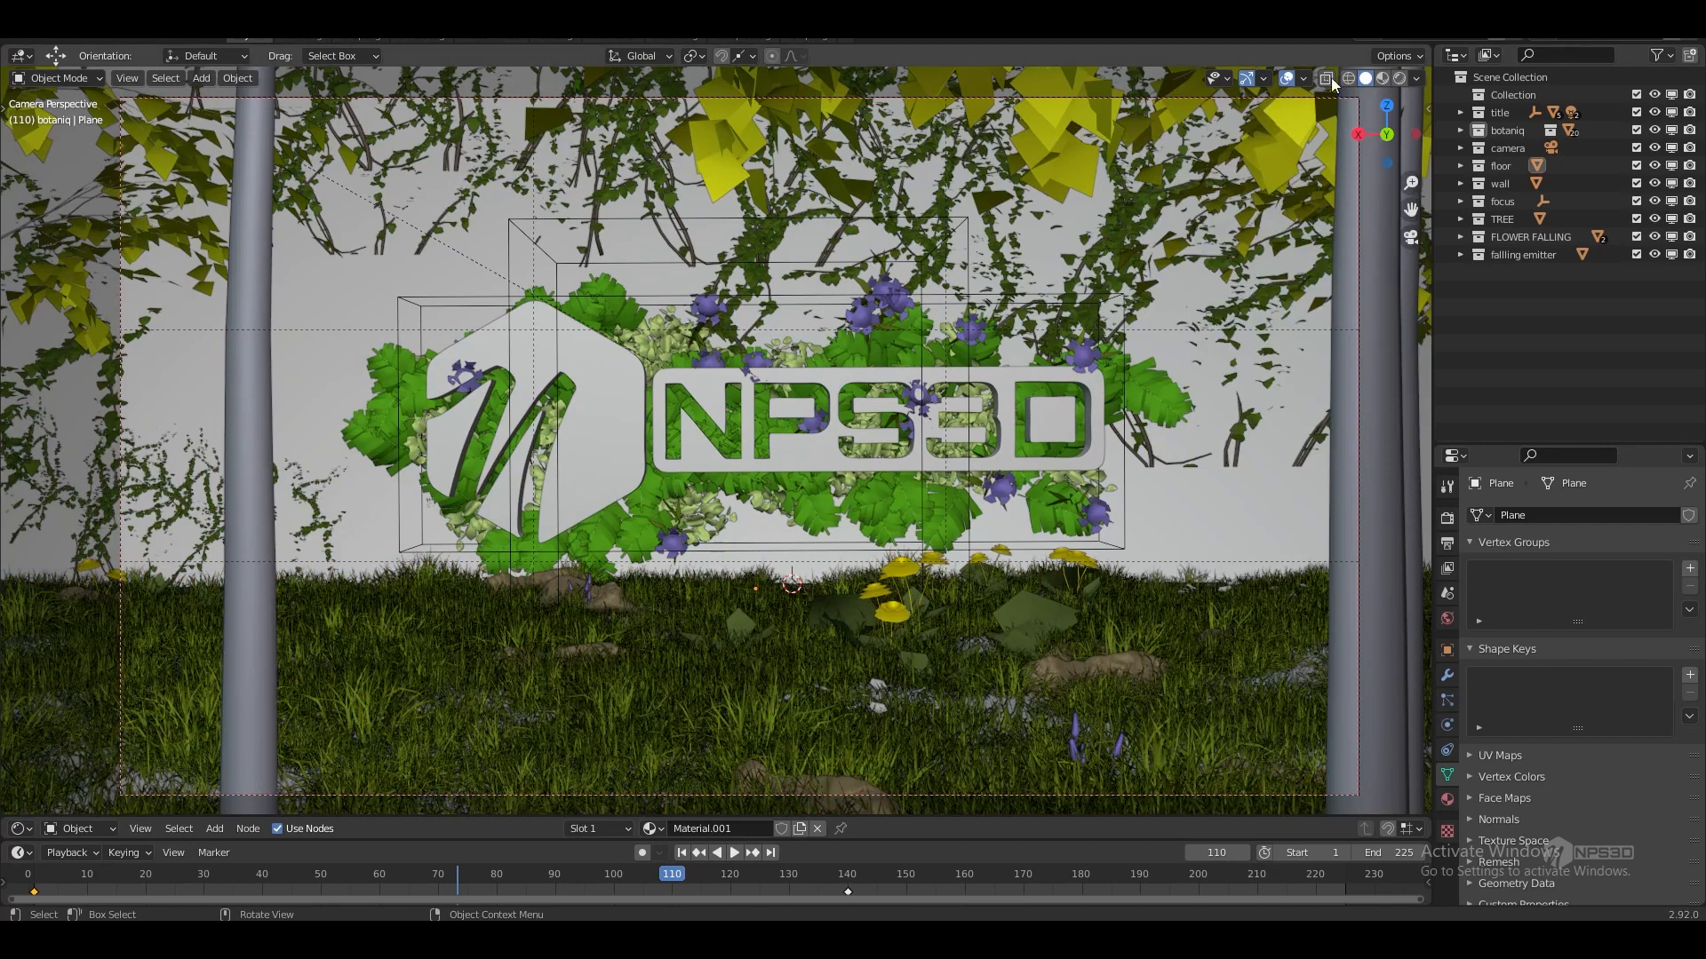
{"action": "left_click", "coordinate": [1394, 79]}
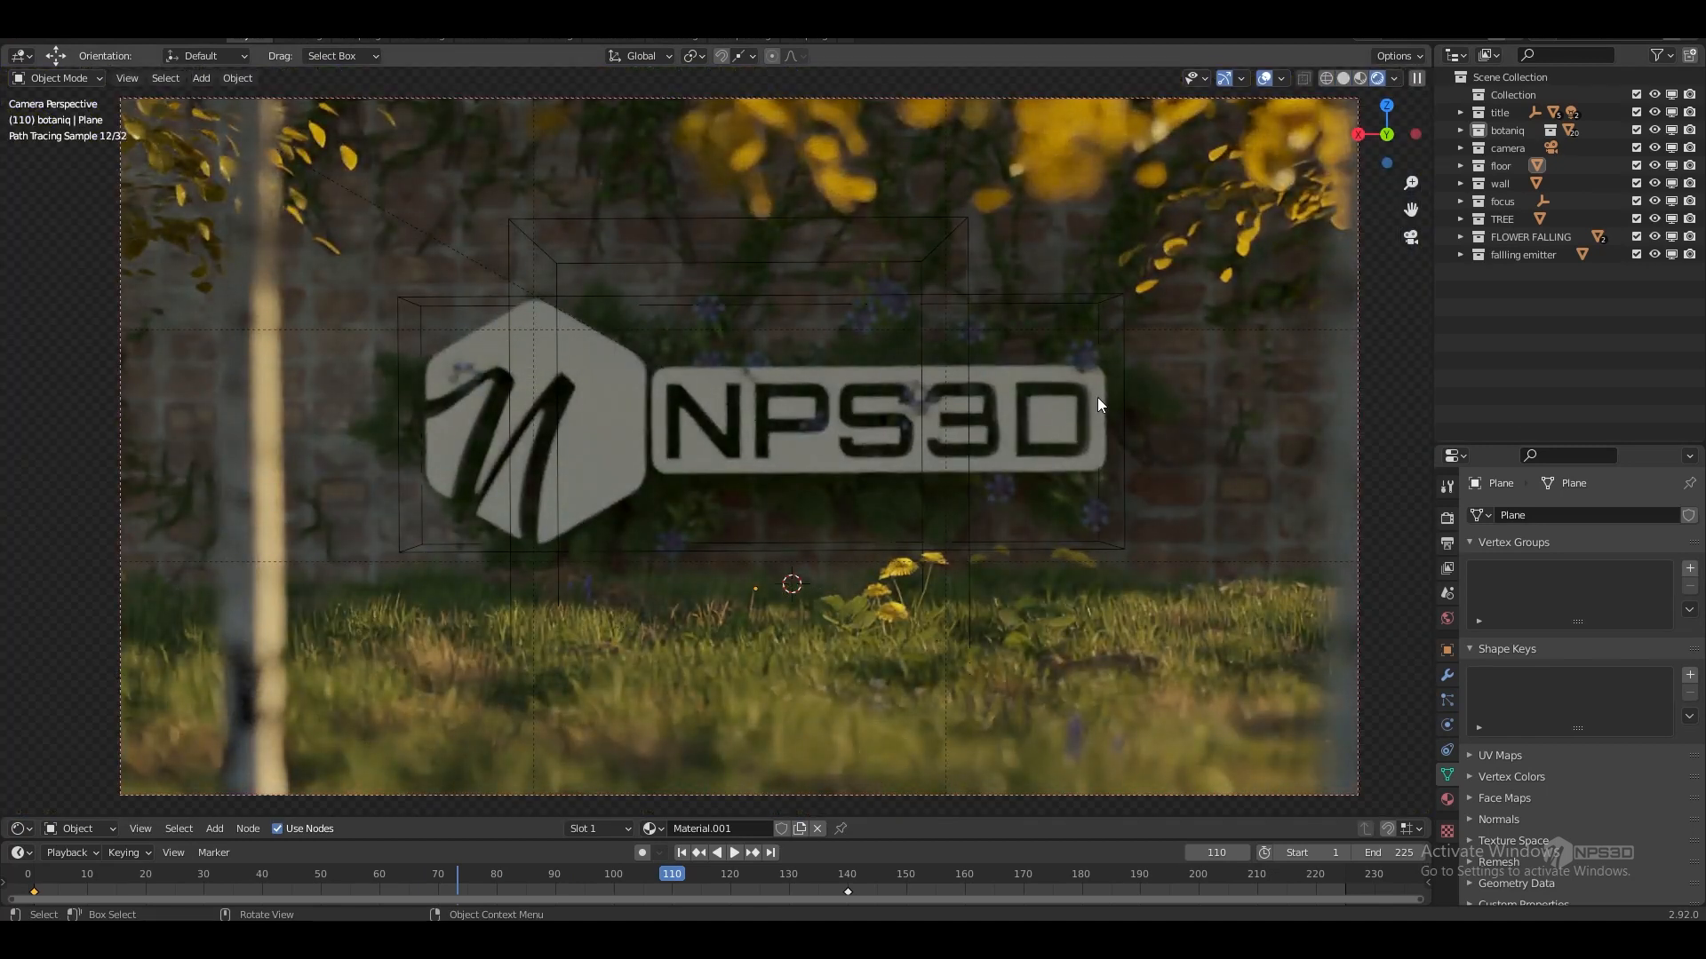
{"action": "left_click", "coordinate": [777, 877]}
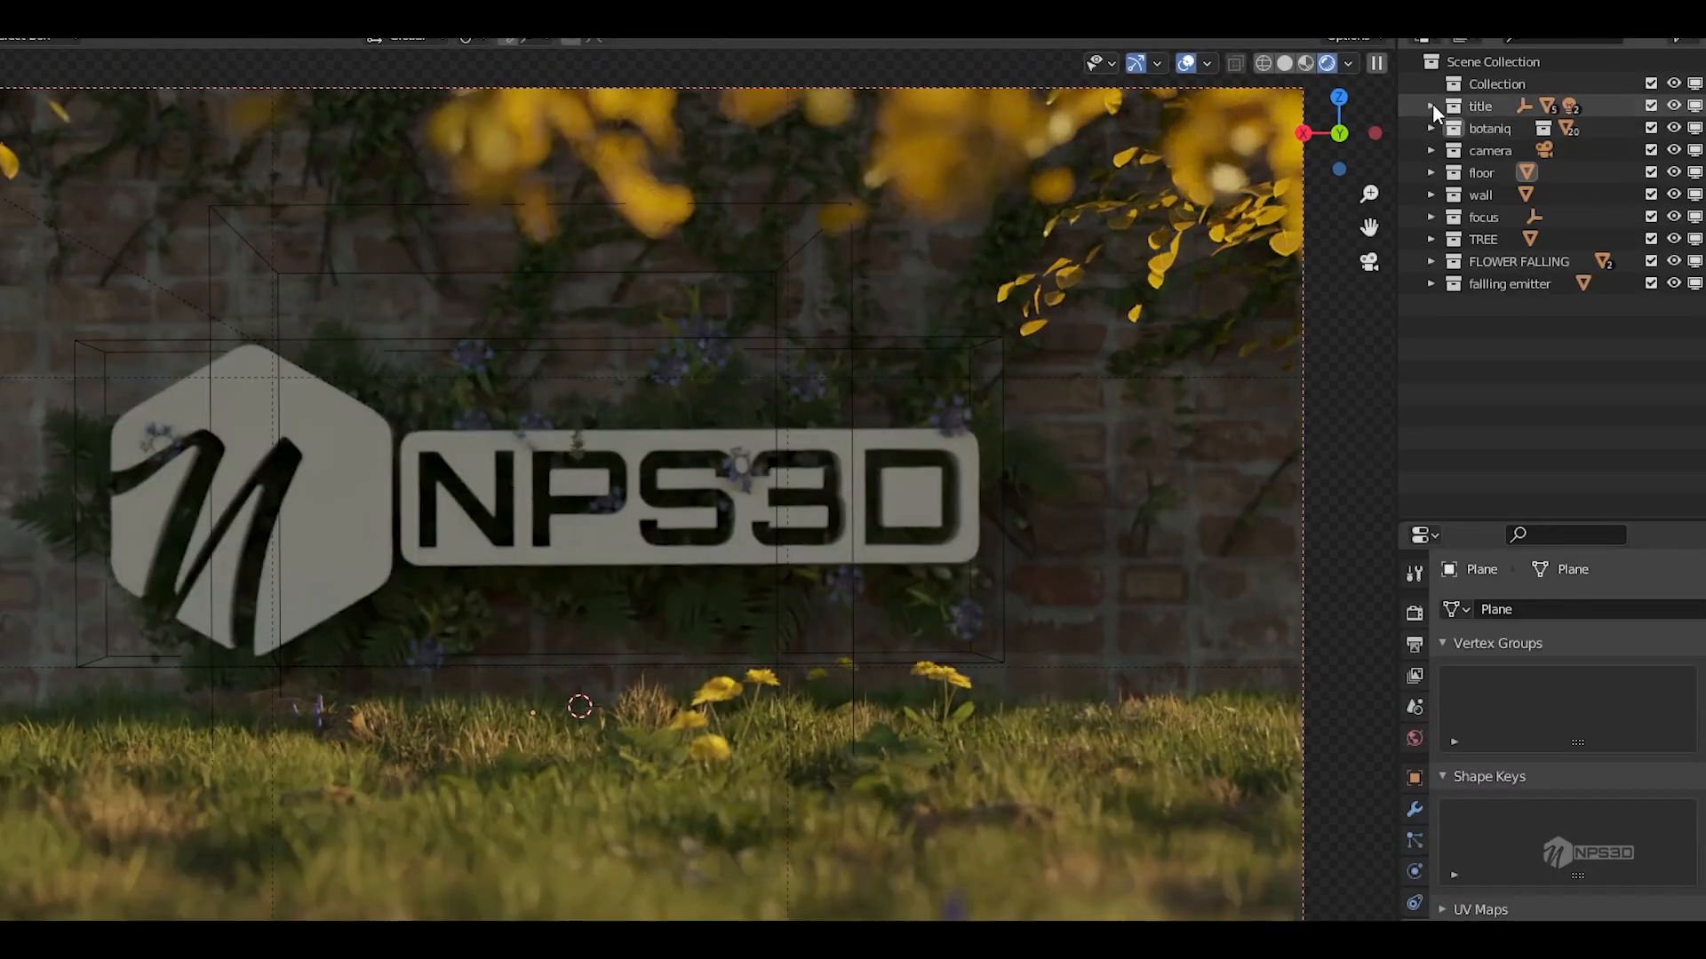
- Expand the title collection and split the viewport into a rendered camera view and a freely orbited solid view
{"action": "left_click", "coordinate": [1459, 112]}
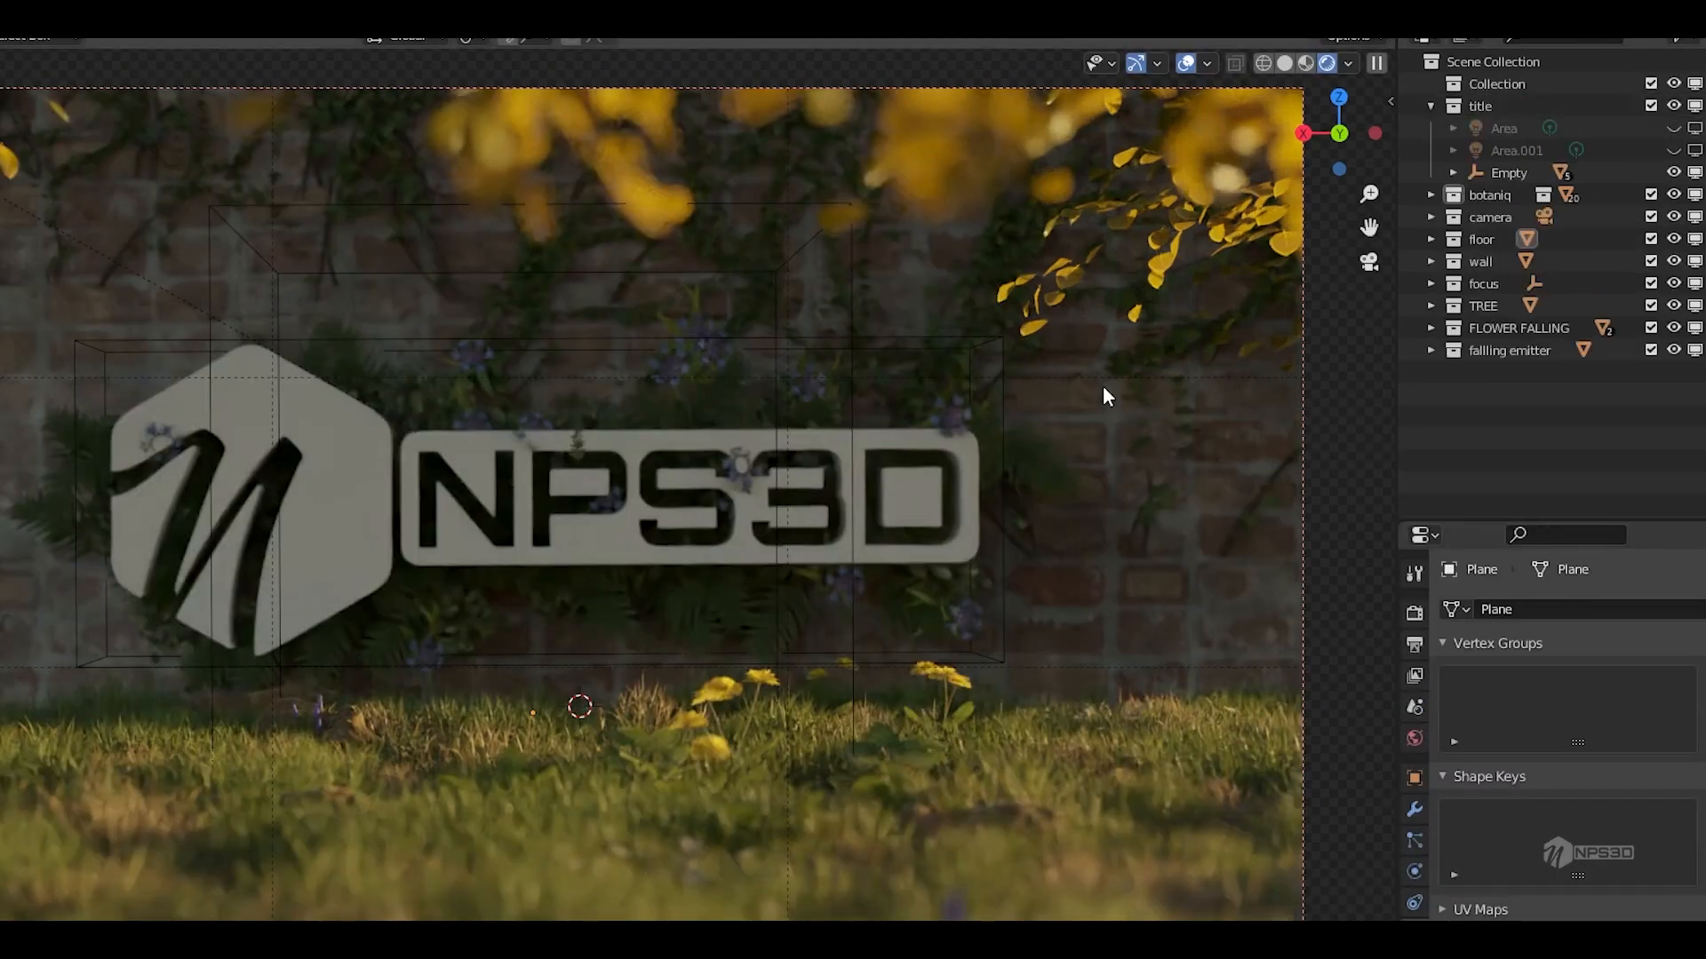
{"action": "middle_click_drag", "start_coordinate": [1025, 396], "coordinate": [1090, 413]}
{"action": "scroll", "coordinate": [982, 447], "scroll_direction": "down", "scroll_amount": 3}
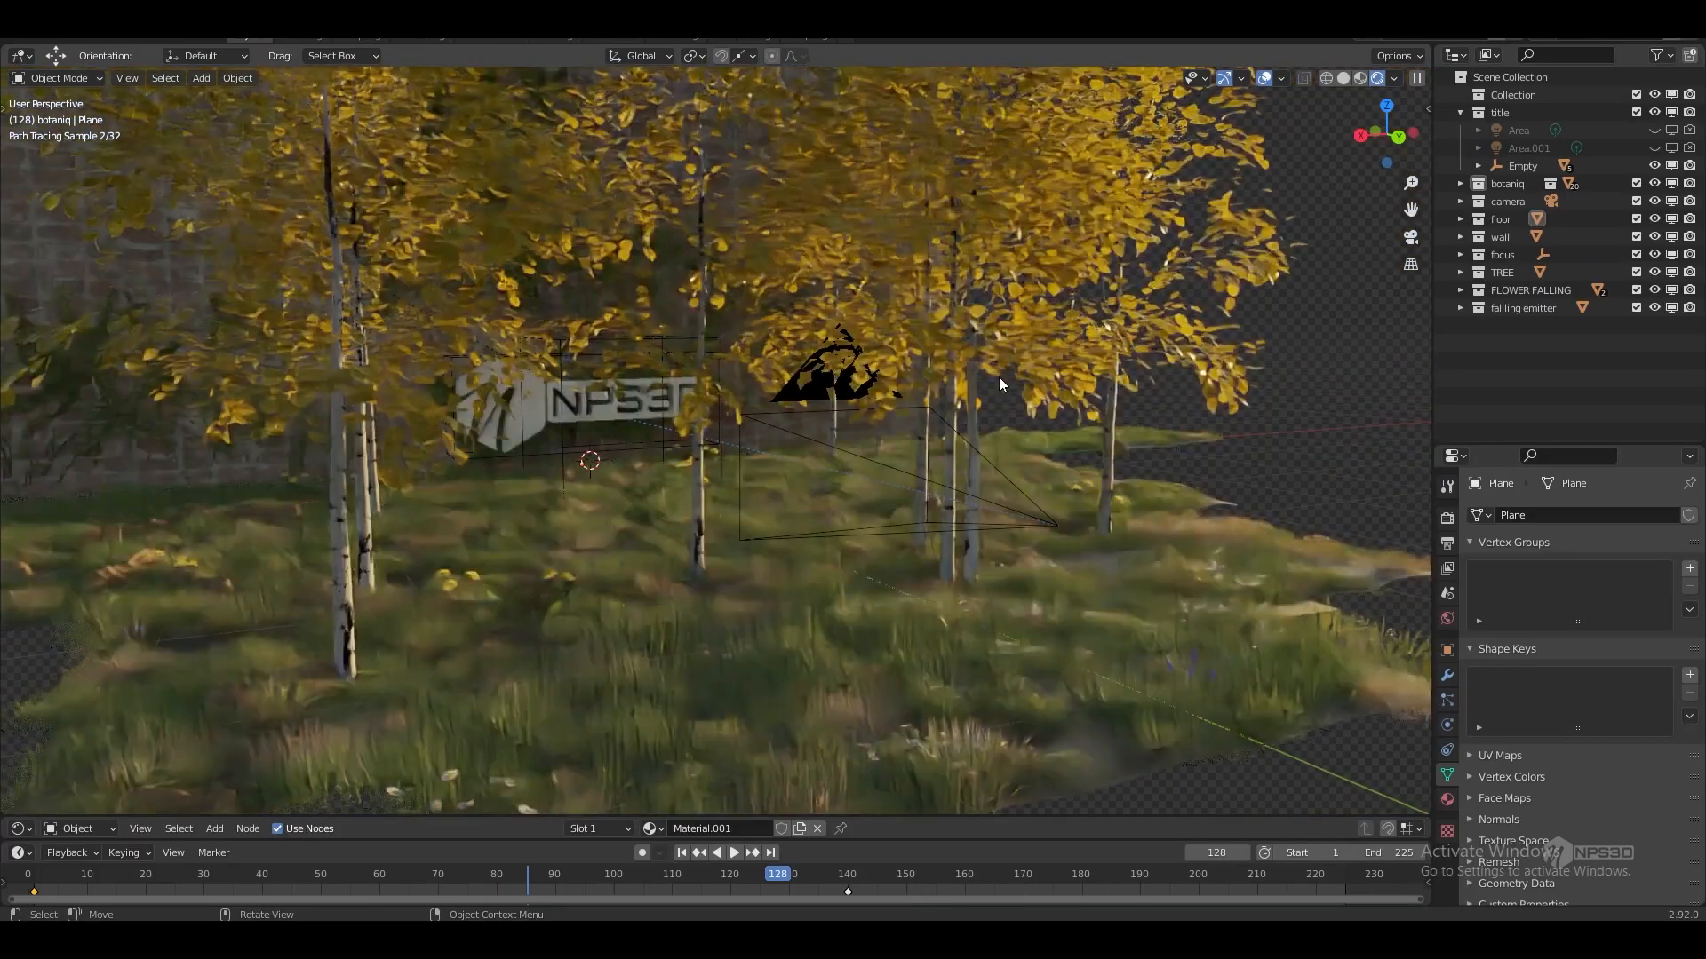
{"action": "left_click", "coordinate": [1412, 240]}
{"action": "left_click_drag", "start_coordinate": [1427, 812], "coordinate": [845, 675]}
{"action": "middle_click_drag", "start_coordinate": [995, 551], "coordinate": [1180, 509]}
- Show the Area and Area.001 lights in the viewport and select Area to examine its light settings
{"action": "left_click", "coordinate": [1654, 139]}
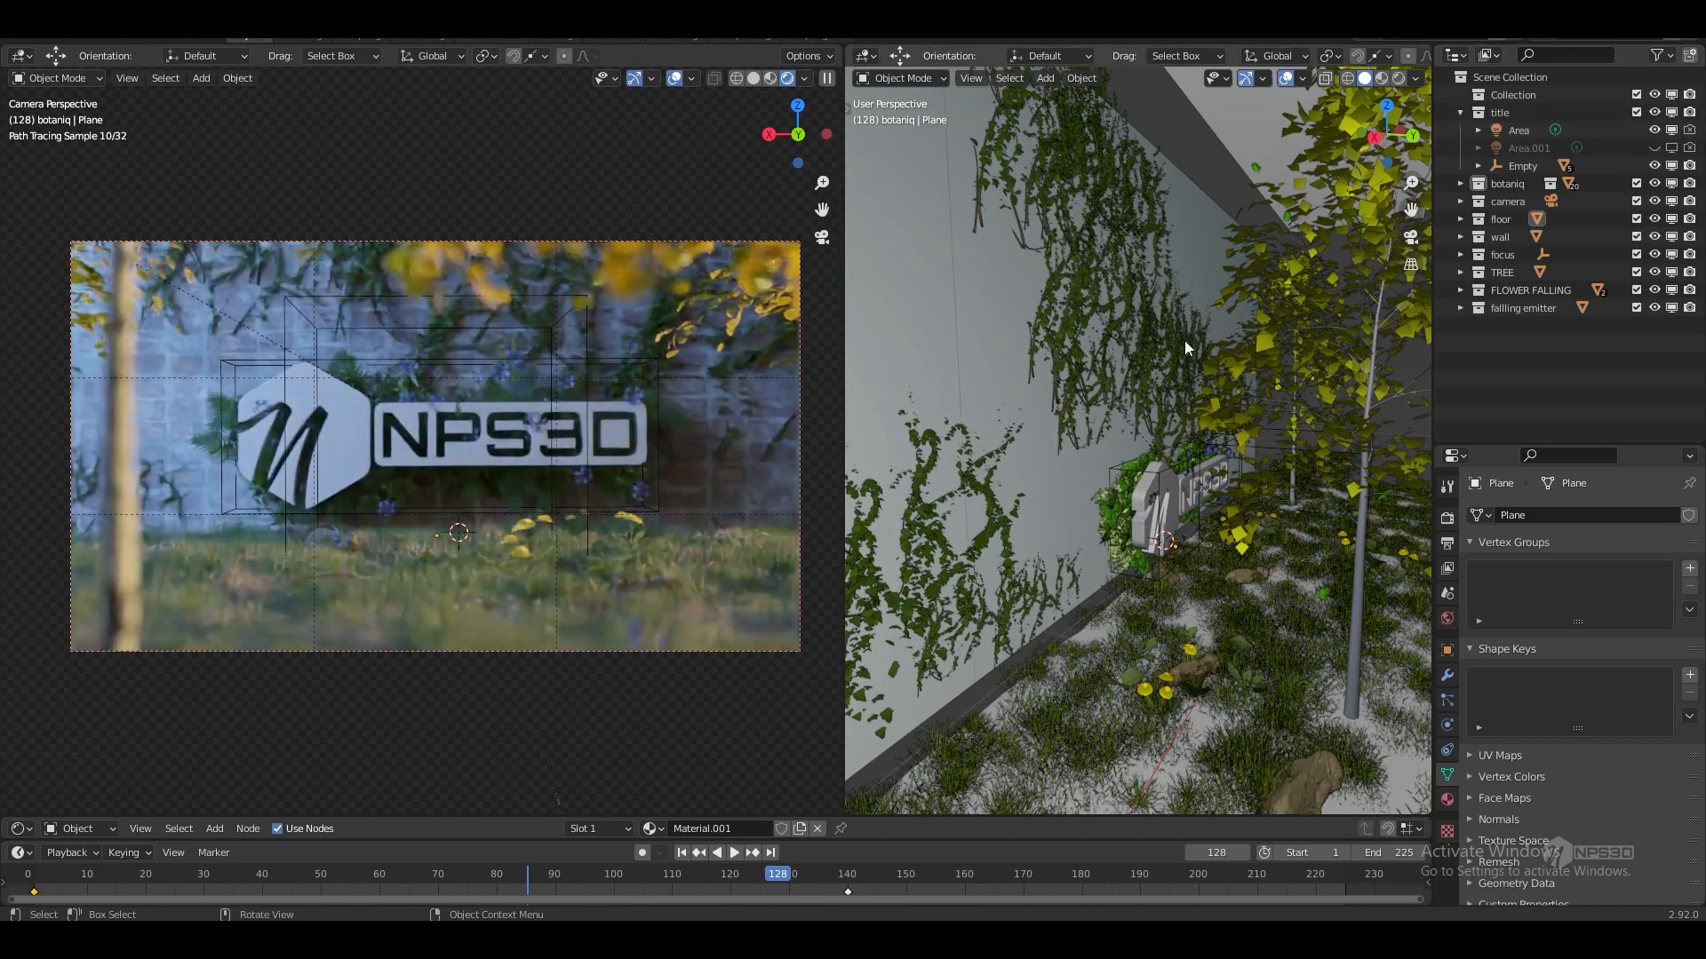
{"action": "scroll", "coordinate": [1106, 362], "scroll_direction": "down", "scroll_amount": 8}
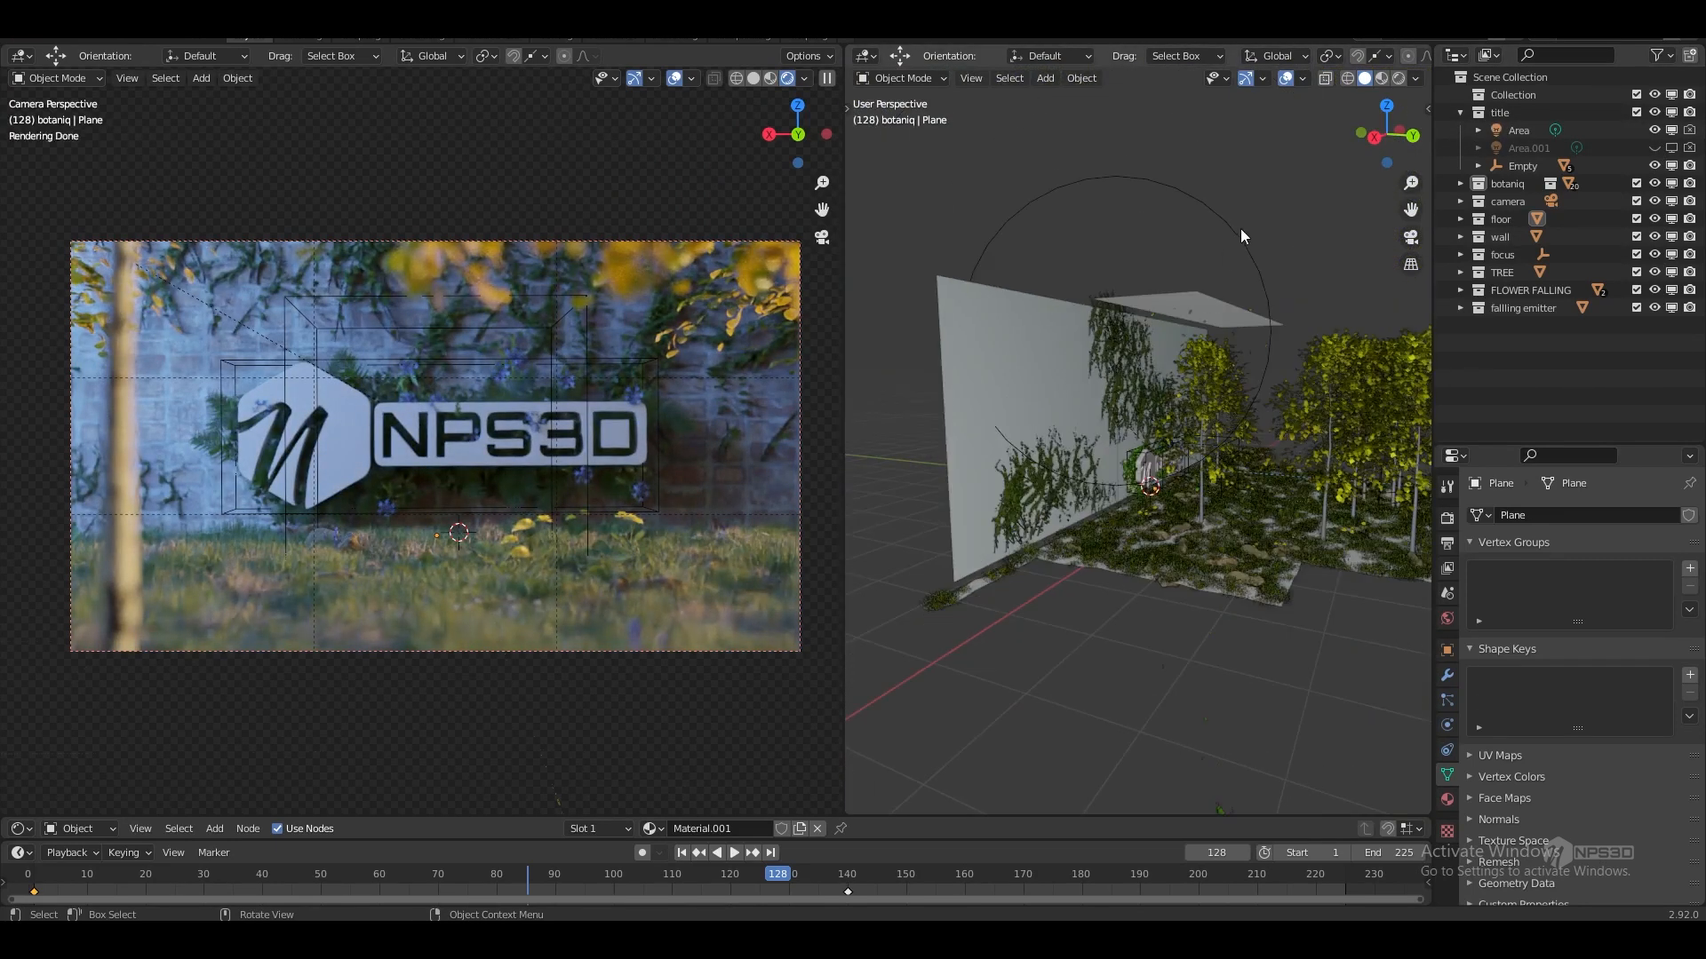
{"action": "left_click", "coordinate": [1240, 227]}
{"action": "mouse_move", "coordinate": [1302, 514]}
{"action": "middle_mouse_down"}
{"action": "mouse_move", "coordinate": [1250, 506]}
{"action": "mouse_move", "coordinate": [1288, 524]}
{"action": "middle_mouse_up"}
{"action": "middle_click_drag", "start_coordinate": [1315, 595], "coordinate": [1144, 447]}
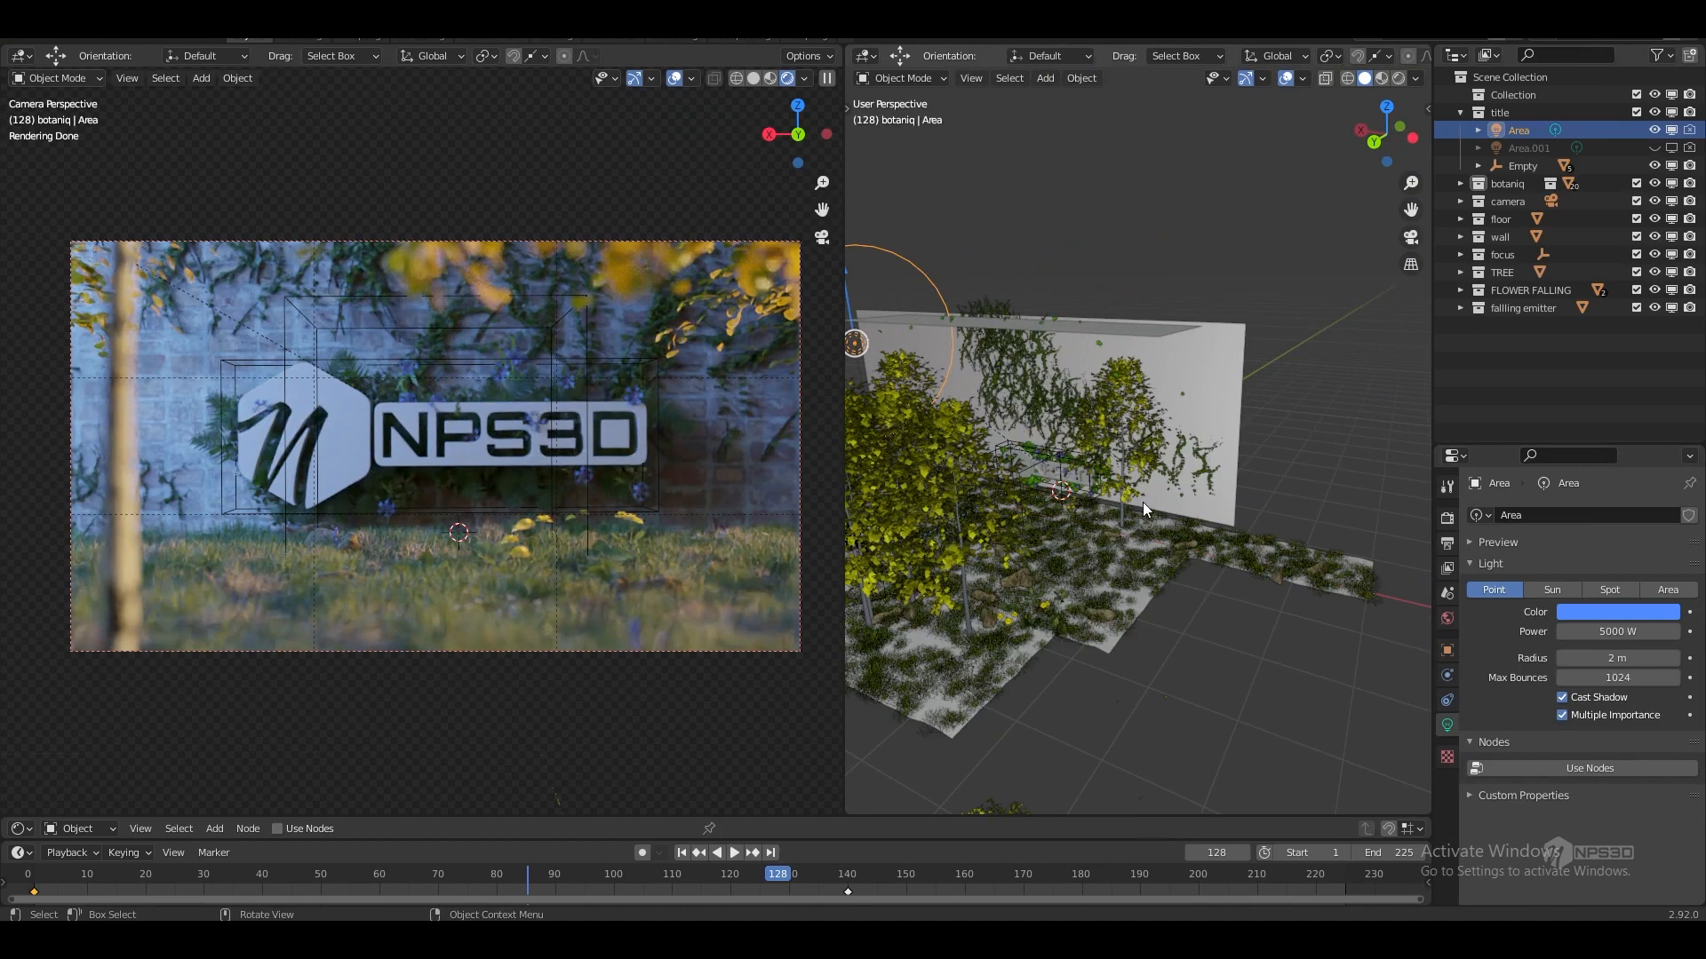
{"action": "left_click", "coordinate": [1654, 147]}
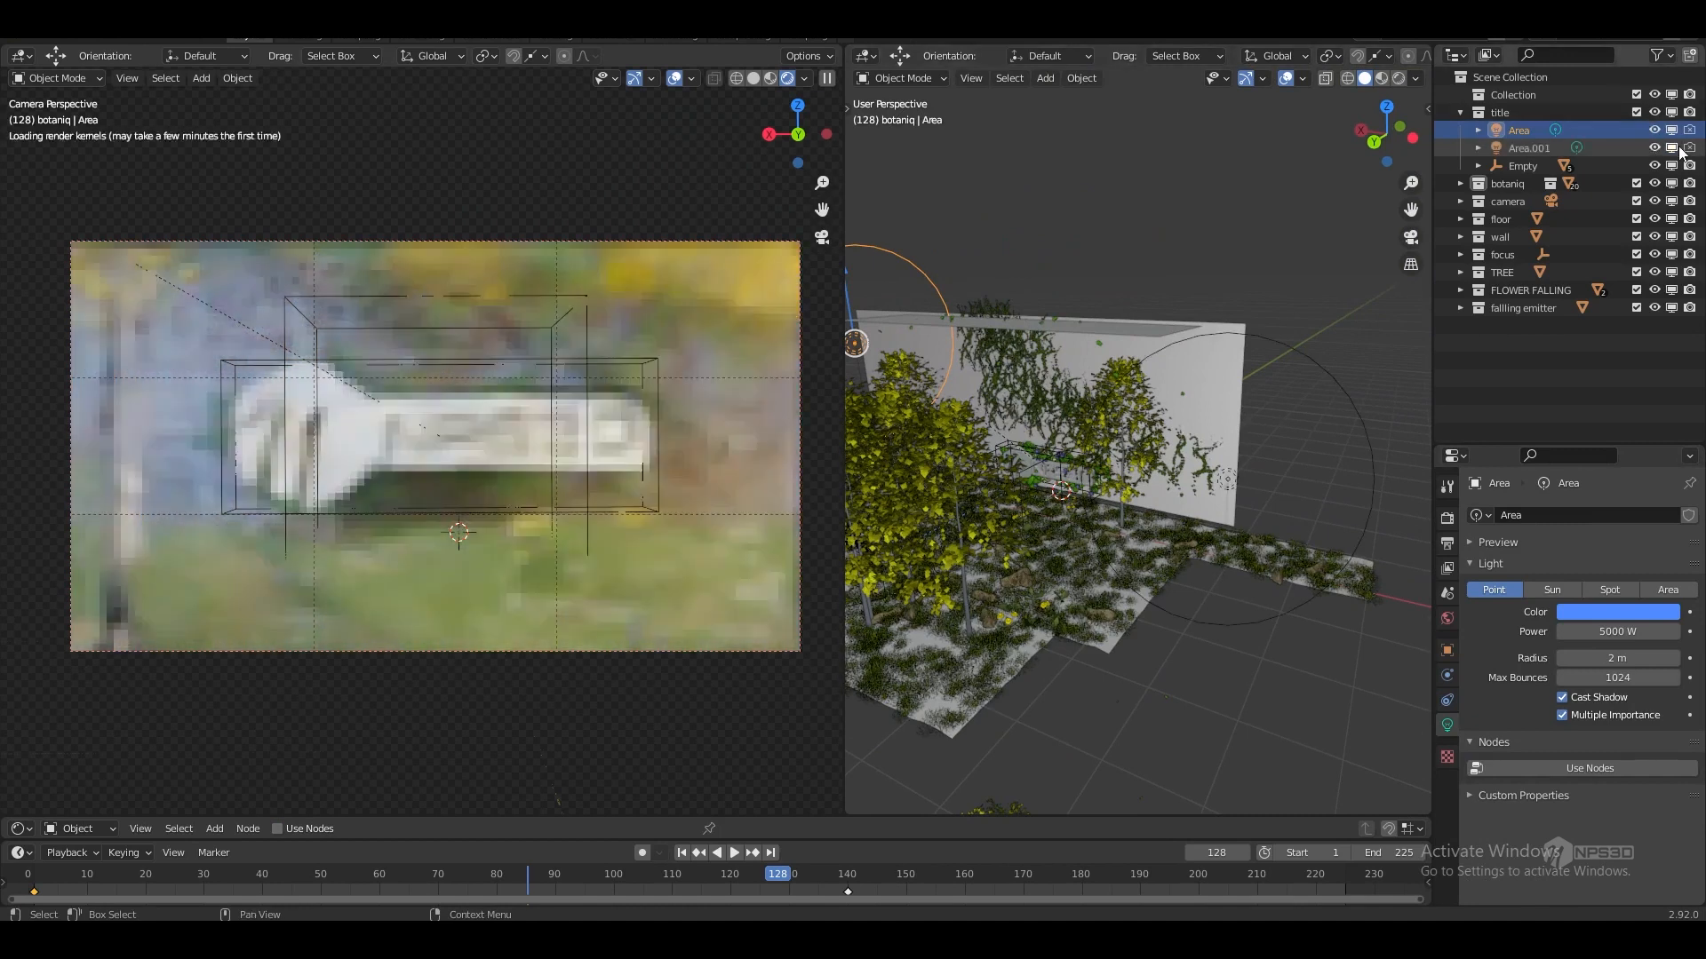
- Enter a sun elevation of 5° for the world's Nishita Sky Texture
{"action": "left_click", "coordinate": [1447, 619]}
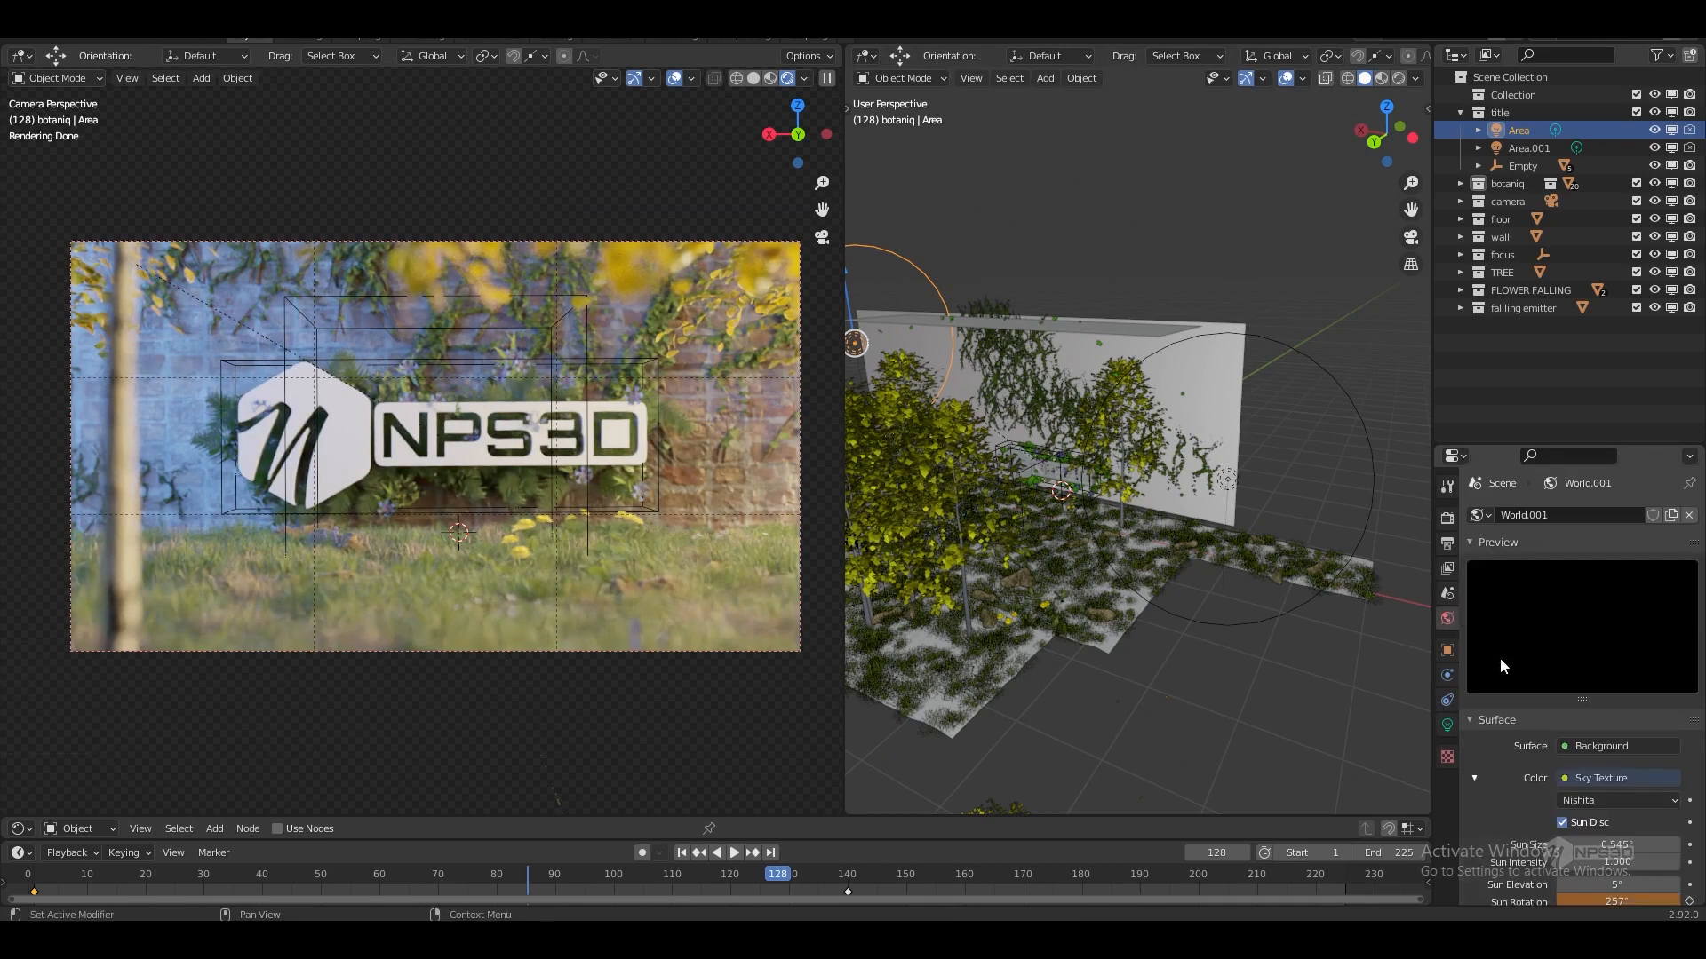
{"action": "scroll", "coordinate": [1516, 748], "scroll_direction": "down", "scroll_amount": 4}
{"action": "left_click", "coordinate": [1625, 742]}
{"action": "type", "text": "5d"}
{"action": "key", "text": "Return"}
- Lower the Color Management exposure to -2.808 in the render settings
{"action": "left_click", "coordinate": [1447, 518]}
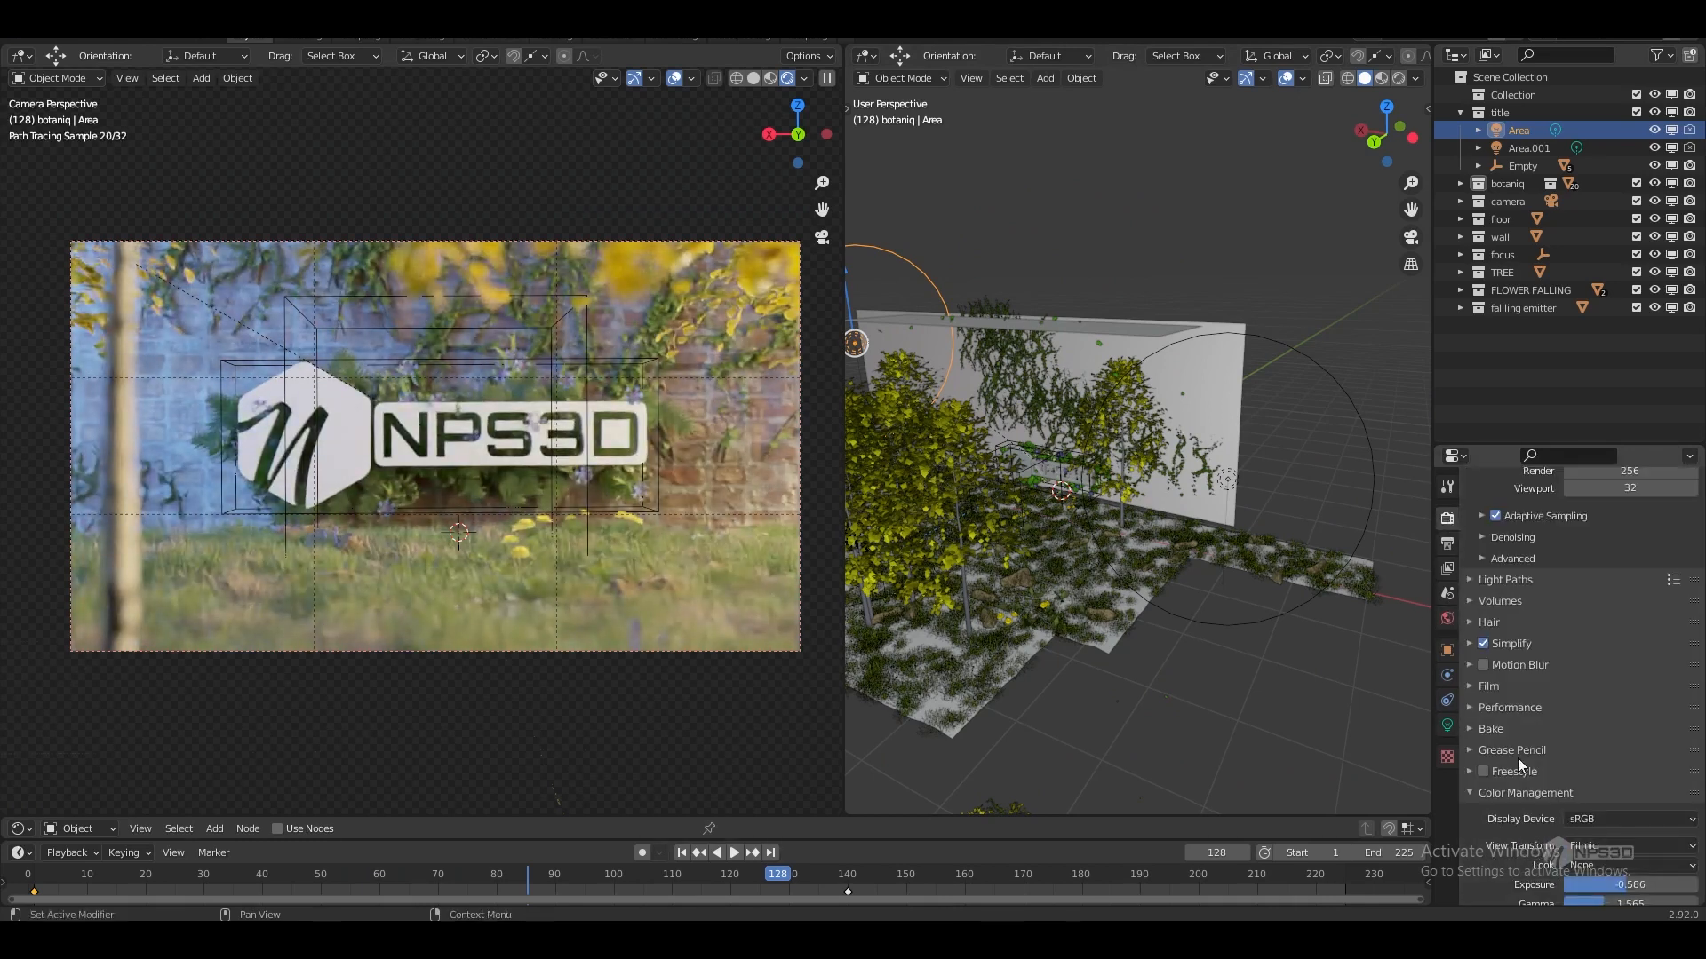
{"action": "scroll", "coordinate": [1499, 737], "scroll_direction": "down", "scroll_amount": 2}
{"action": "left_click_drag", "start_coordinate": [1623, 821], "coordinate": [1619, 868]}
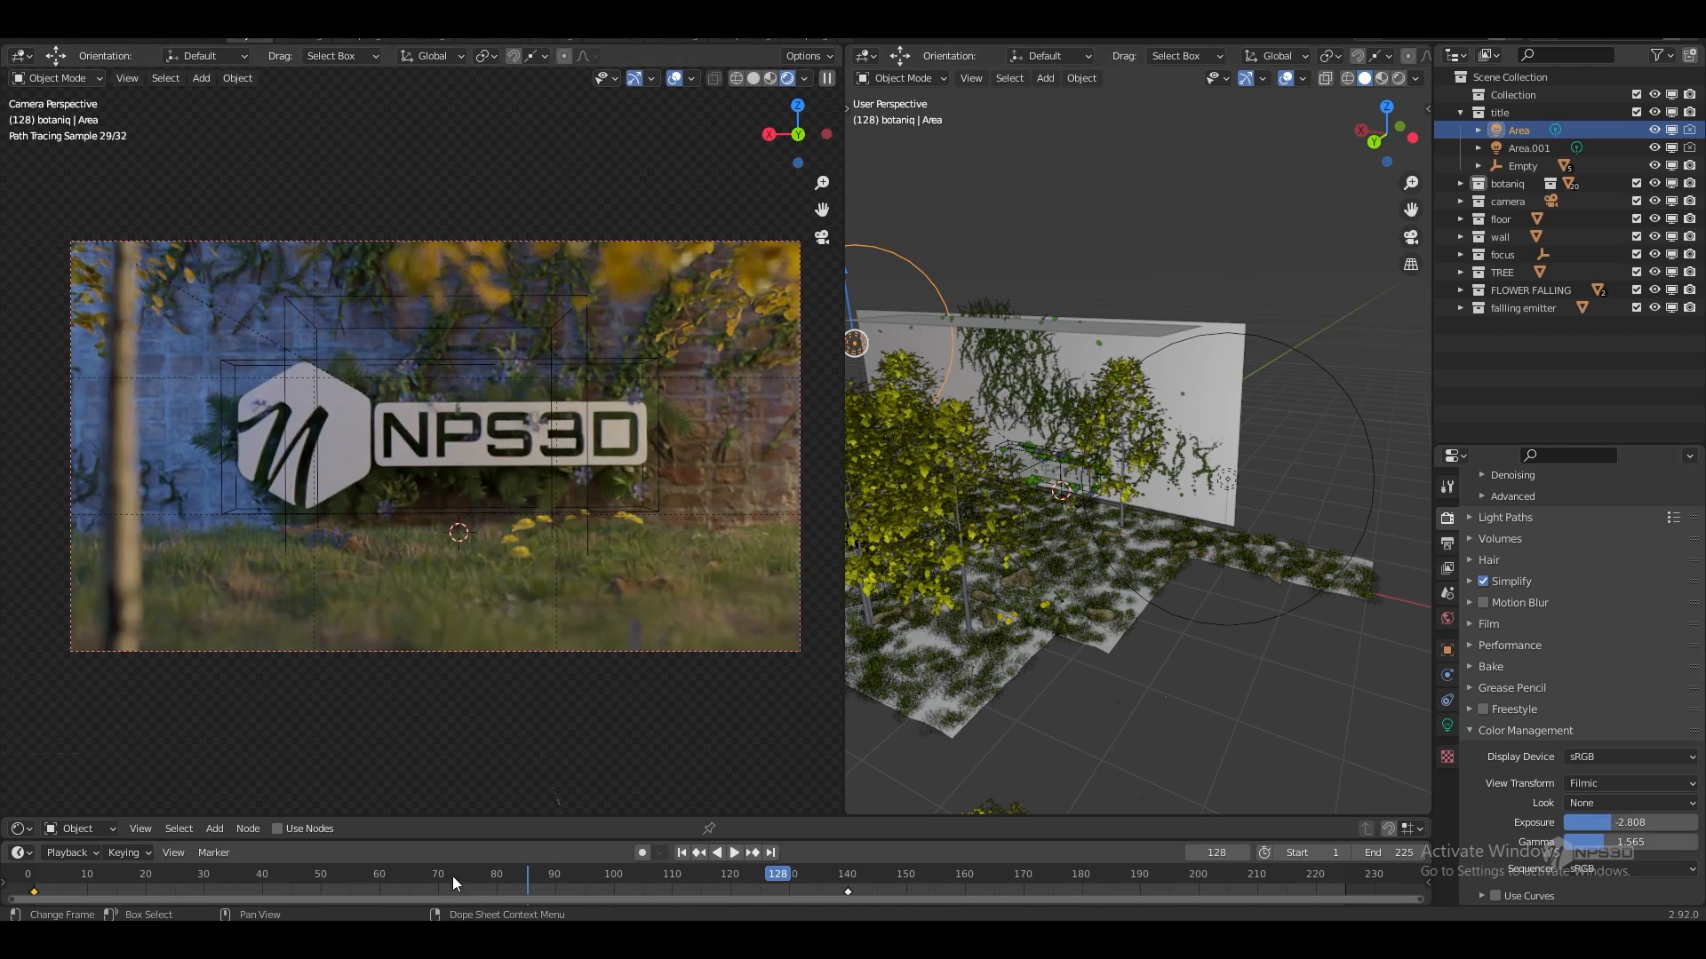
- Go to frame 22 and toggle the camera's Depth of Field off and back on to compare the rendered grass
{"action": "left_click", "coordinate": [302, 877]}
{"action": "left_click_drag", "start_coordinate": [302, 876], "coordinate": [159, 883]}
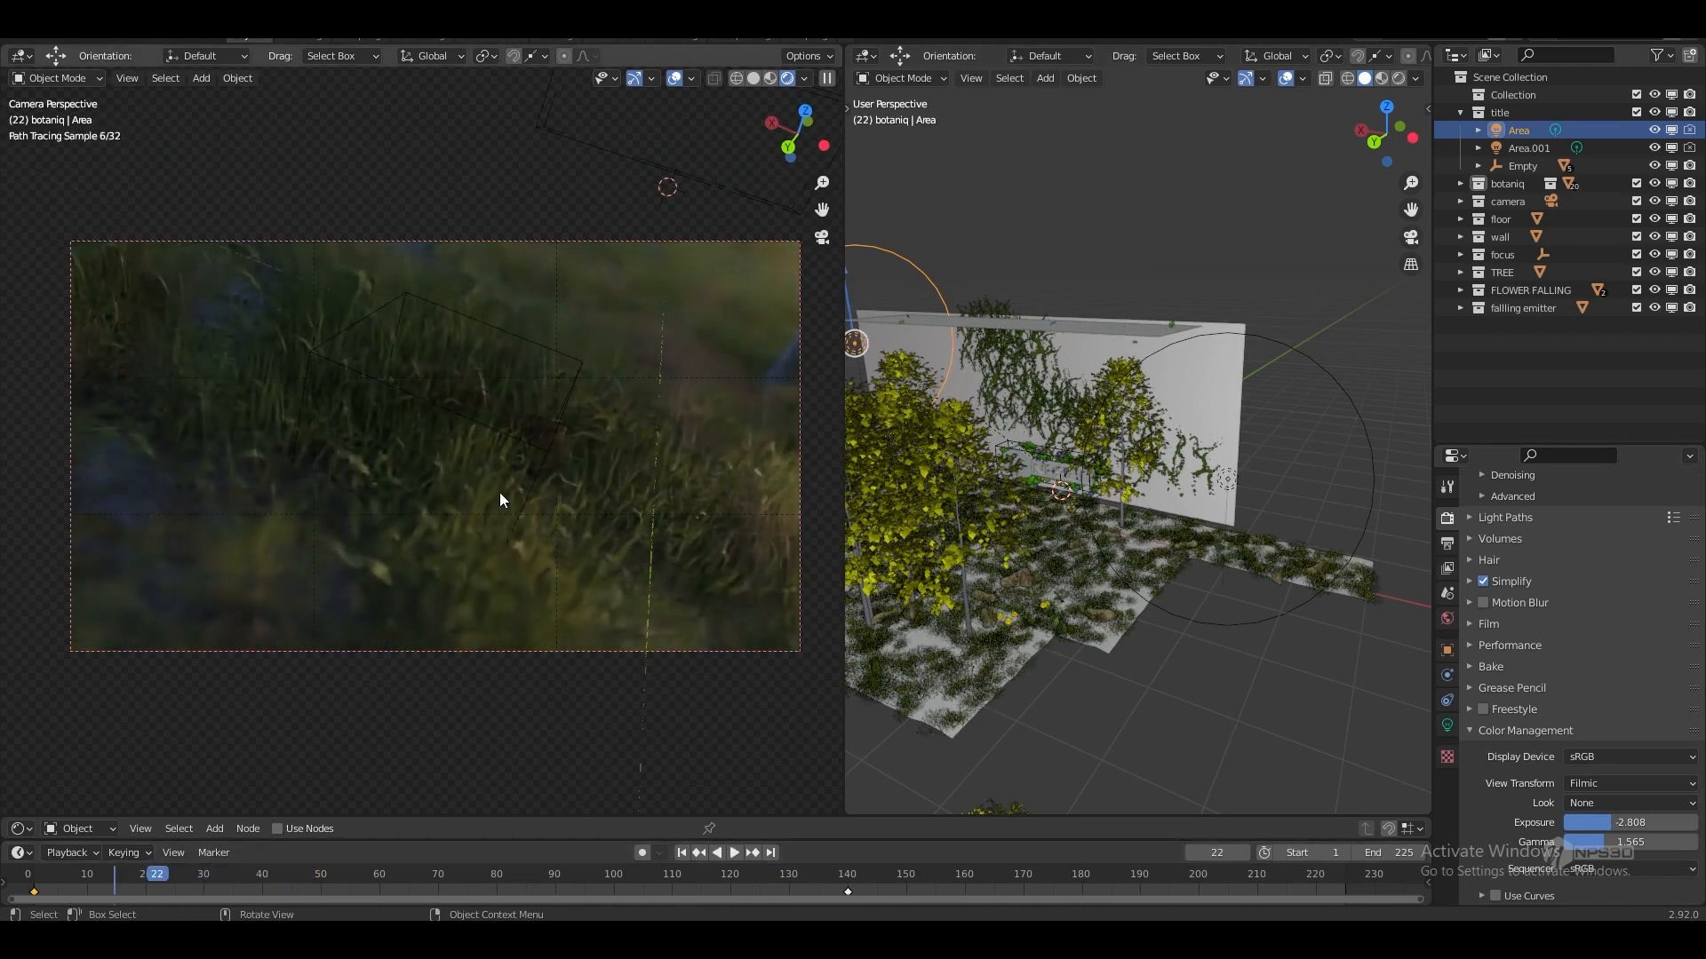
{"action": "left_click", "coordinate": [1459, 114]}
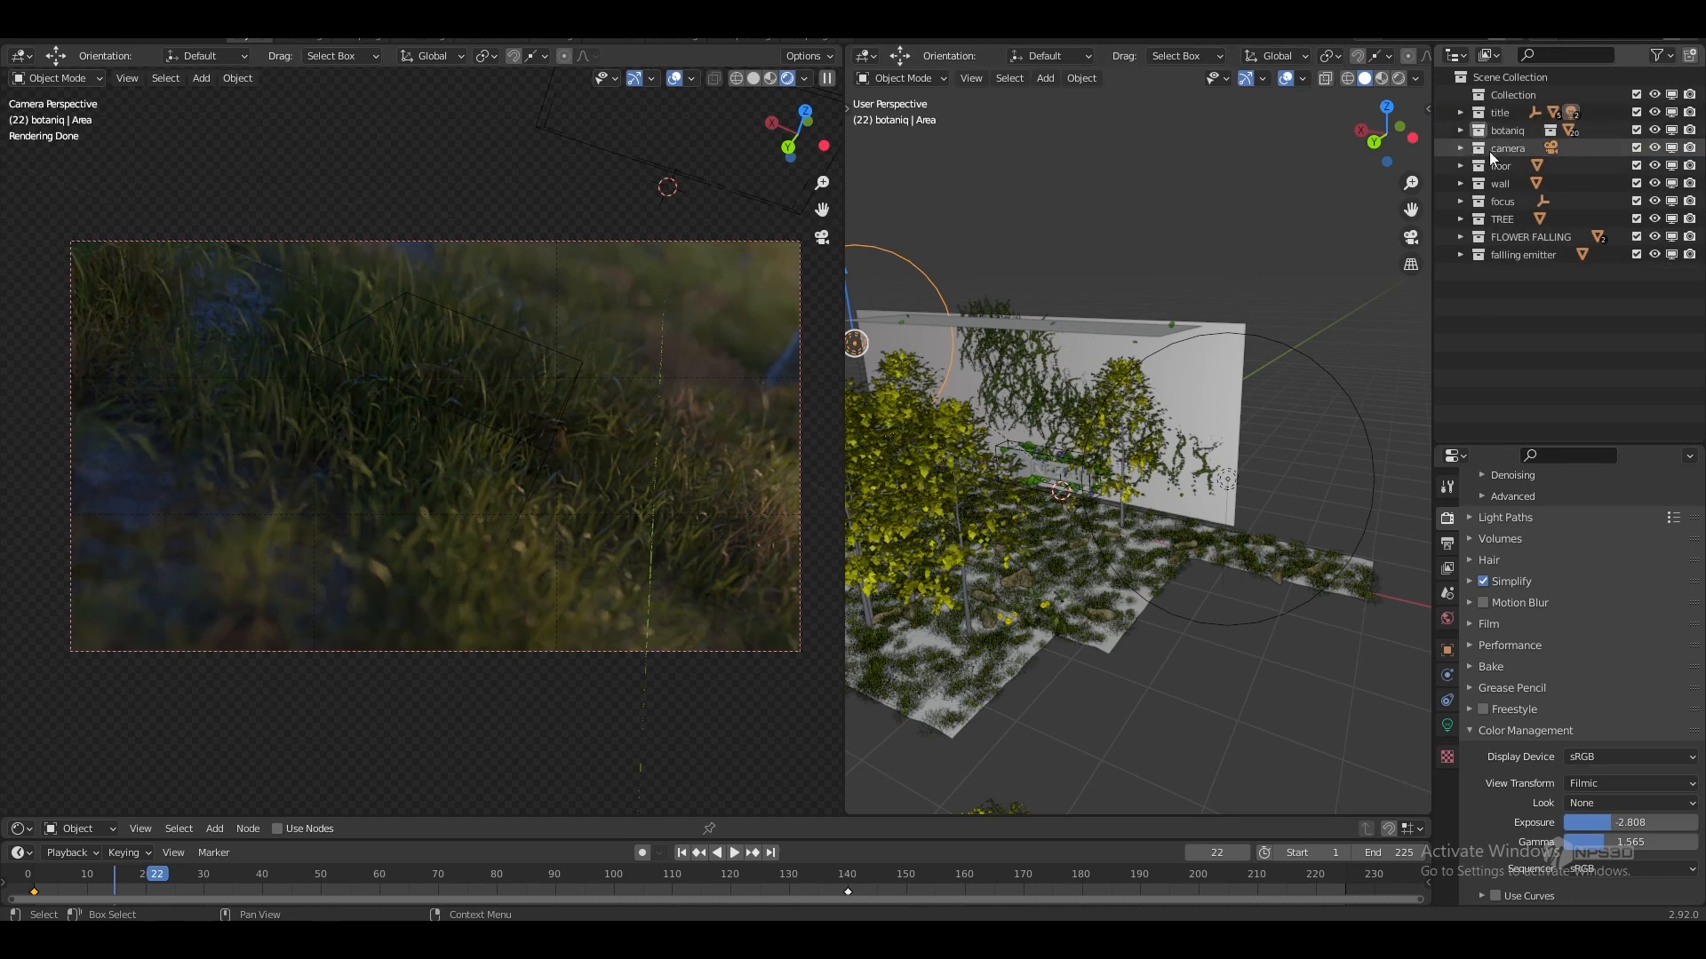
{"action": "left_click", "coordinate": [1459, 149]}
{"action": "left_click", "coordinate": [1521, 166]}
{"action": "left_click", "coordinate": [1449, 721]}
{"action": "left_click", "coordinate": [1483, 711]}
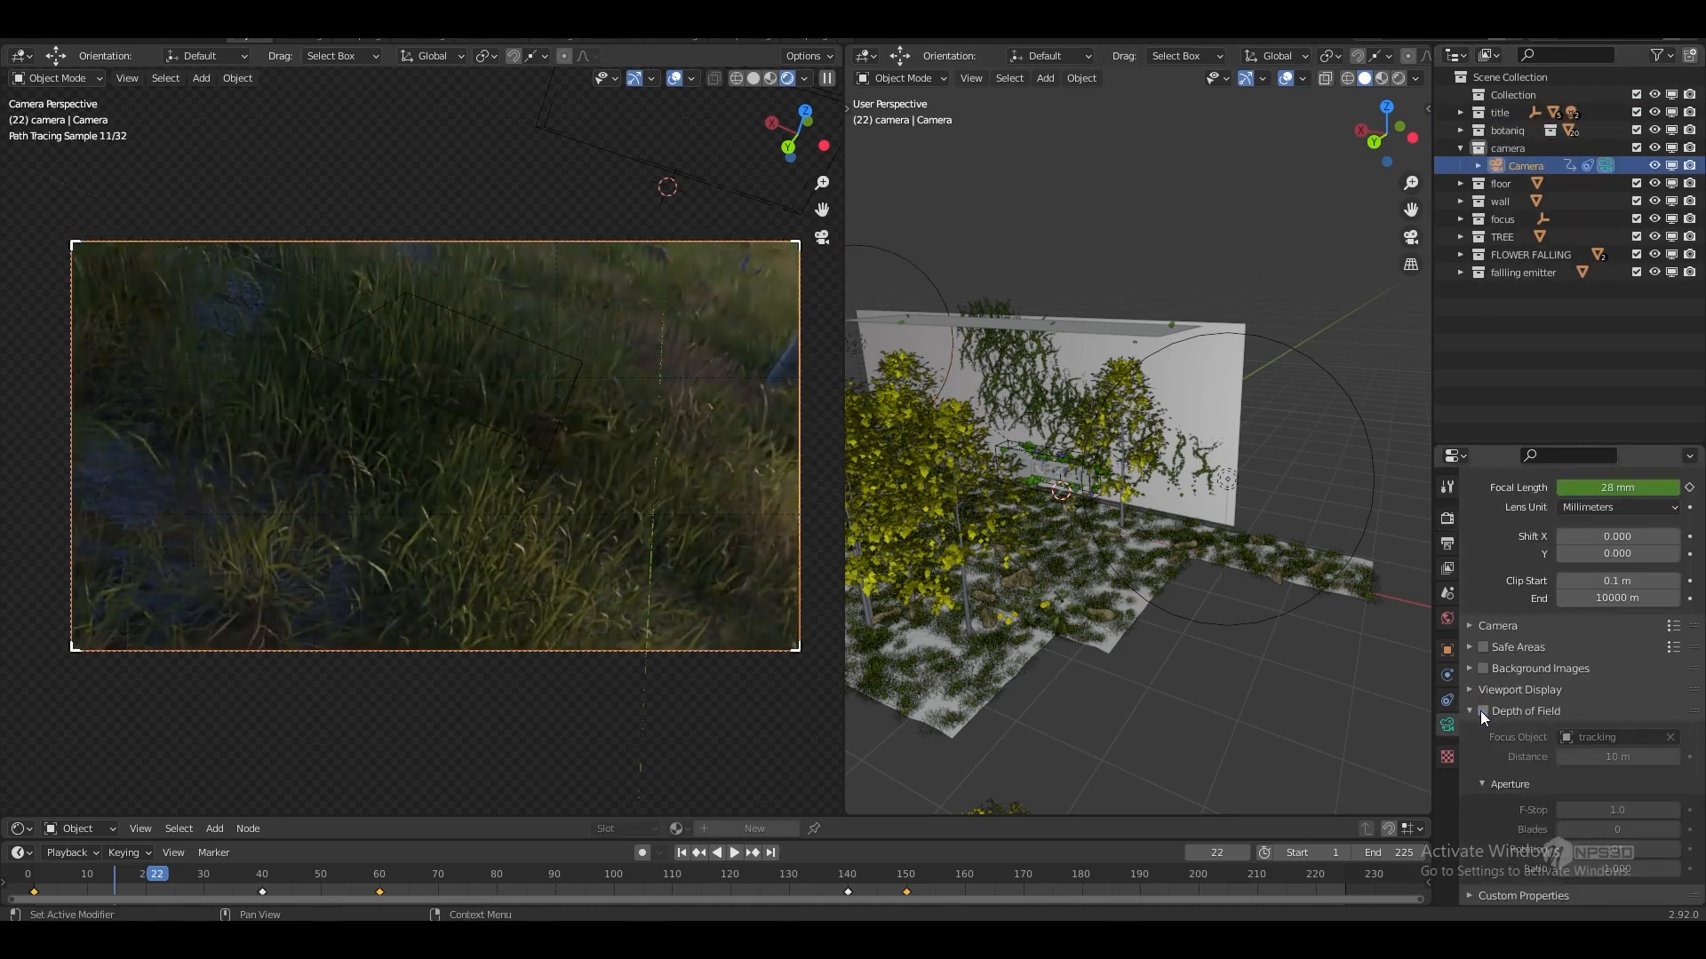
{"action": "left_click", "coordinate": [1481, 712]}
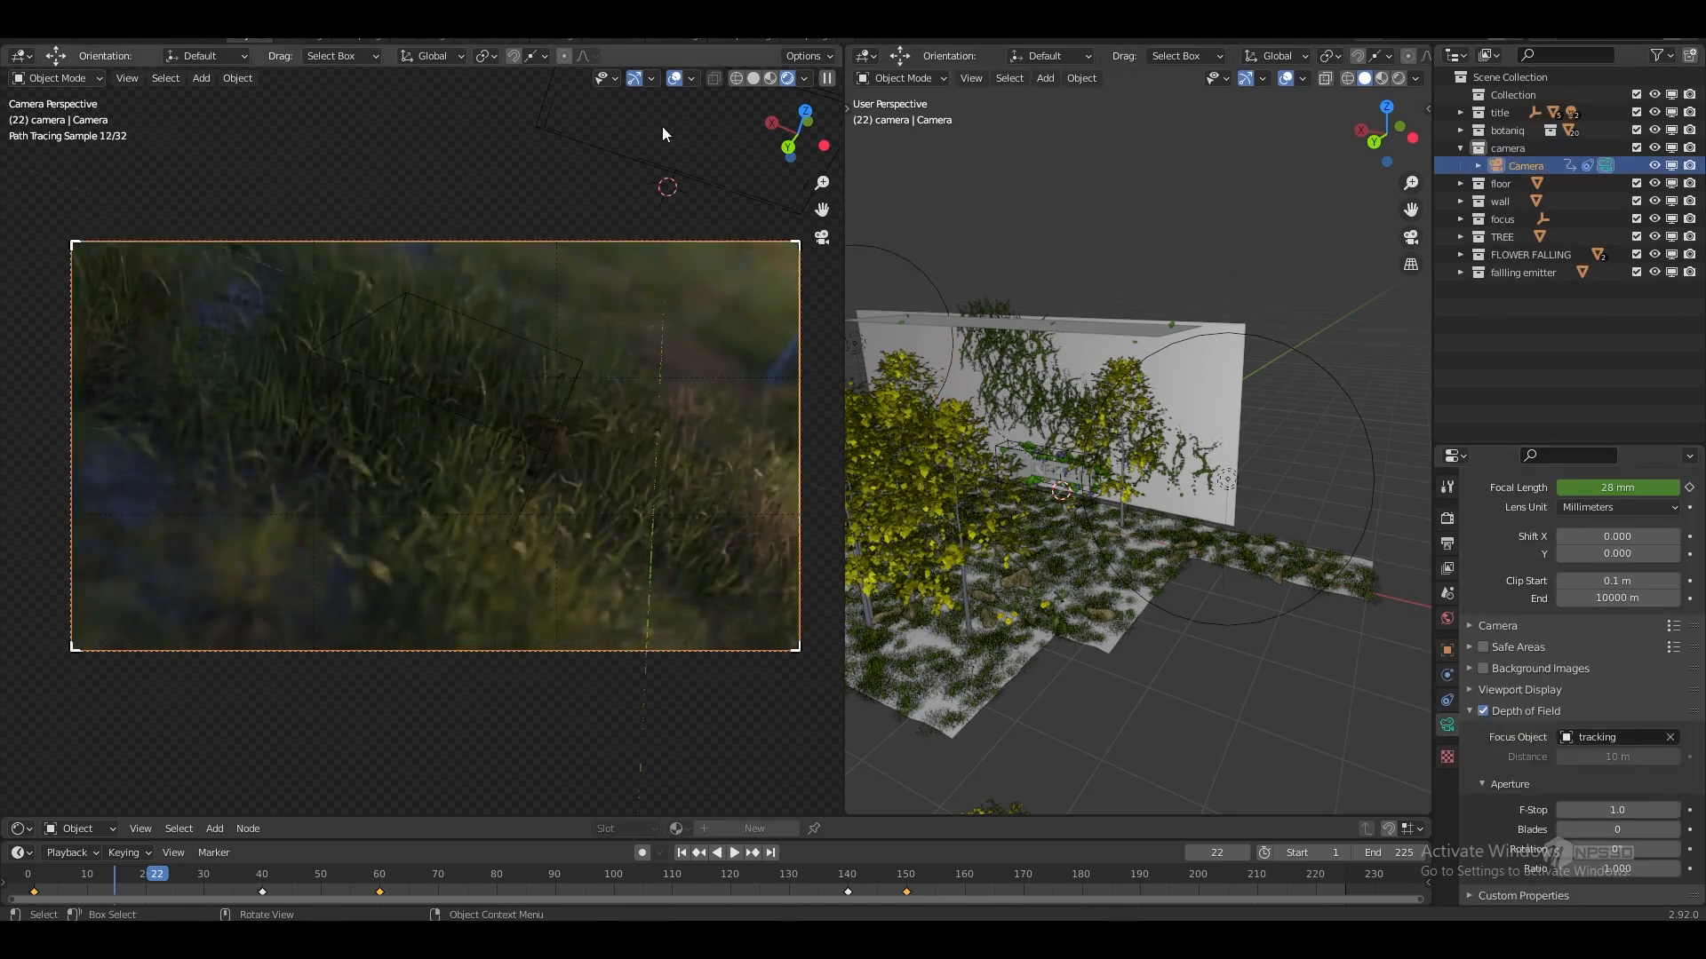
- Hide the overlays and gizmos in the rendered view and fit the camera frame to it
{"action": "left_click", "coordinate": [673, 80]}
{"action": "left_click", "coordinate": [634, 80]}
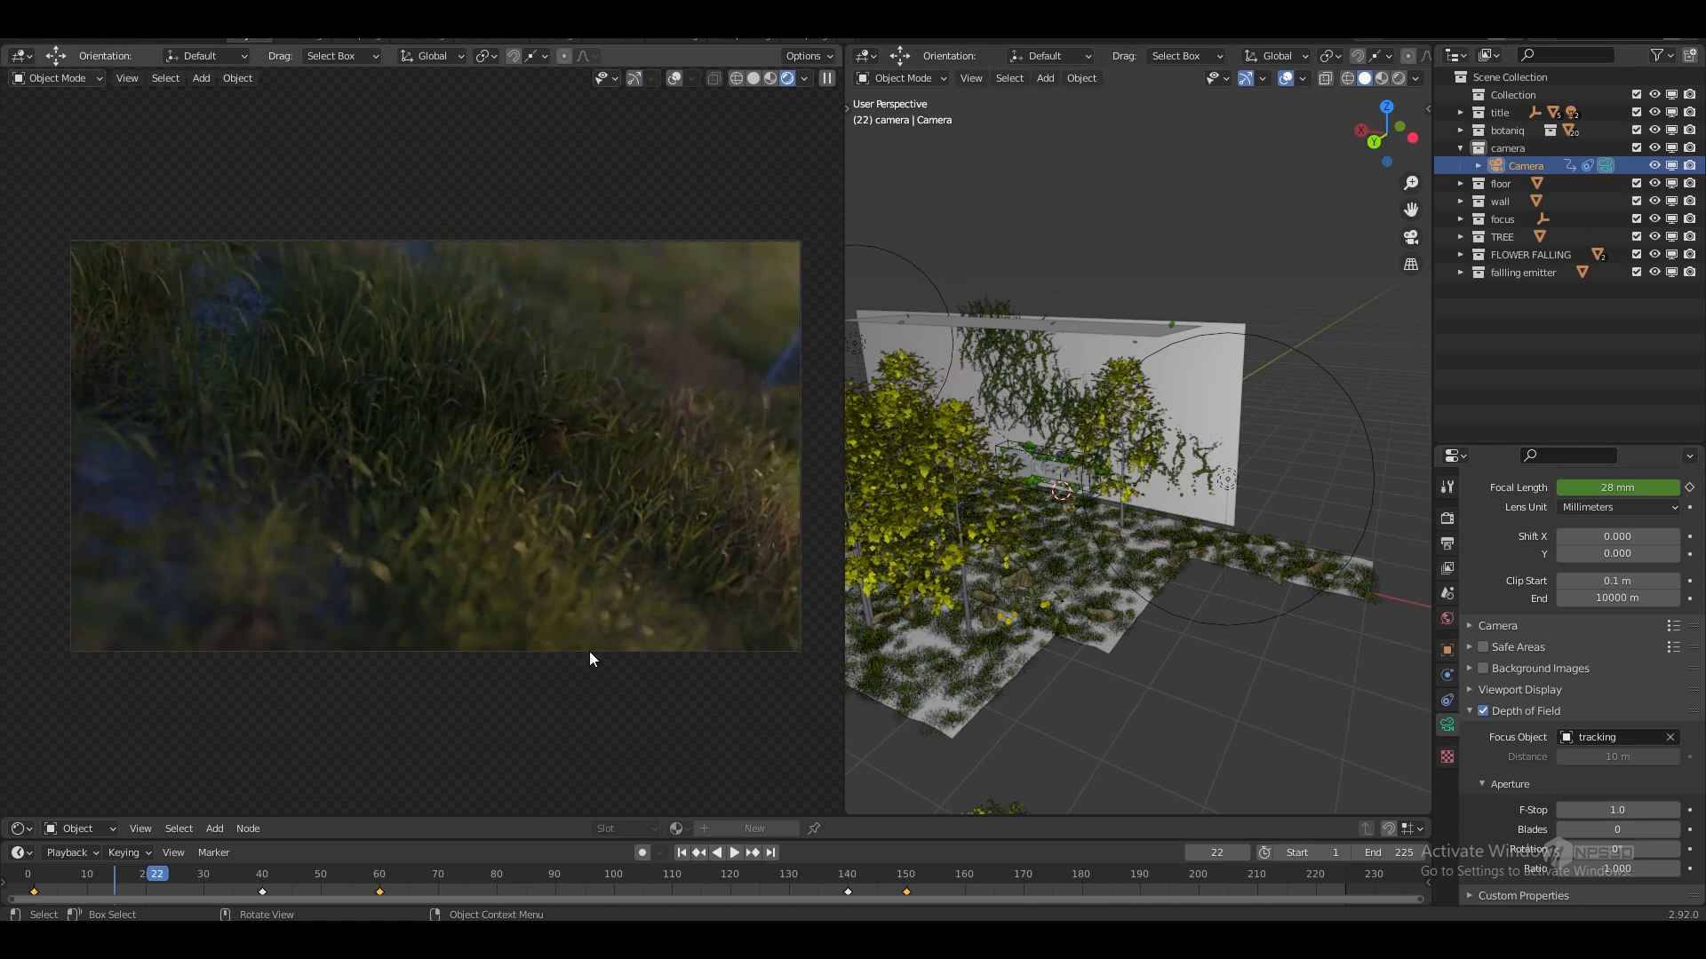
{"action": "key", "text": "Home"}
- Step through the rendered camera animation at frames 33, 61, 90 and 104 to check the shot
{"action": "left_click", "coordinate": [229, 873]}
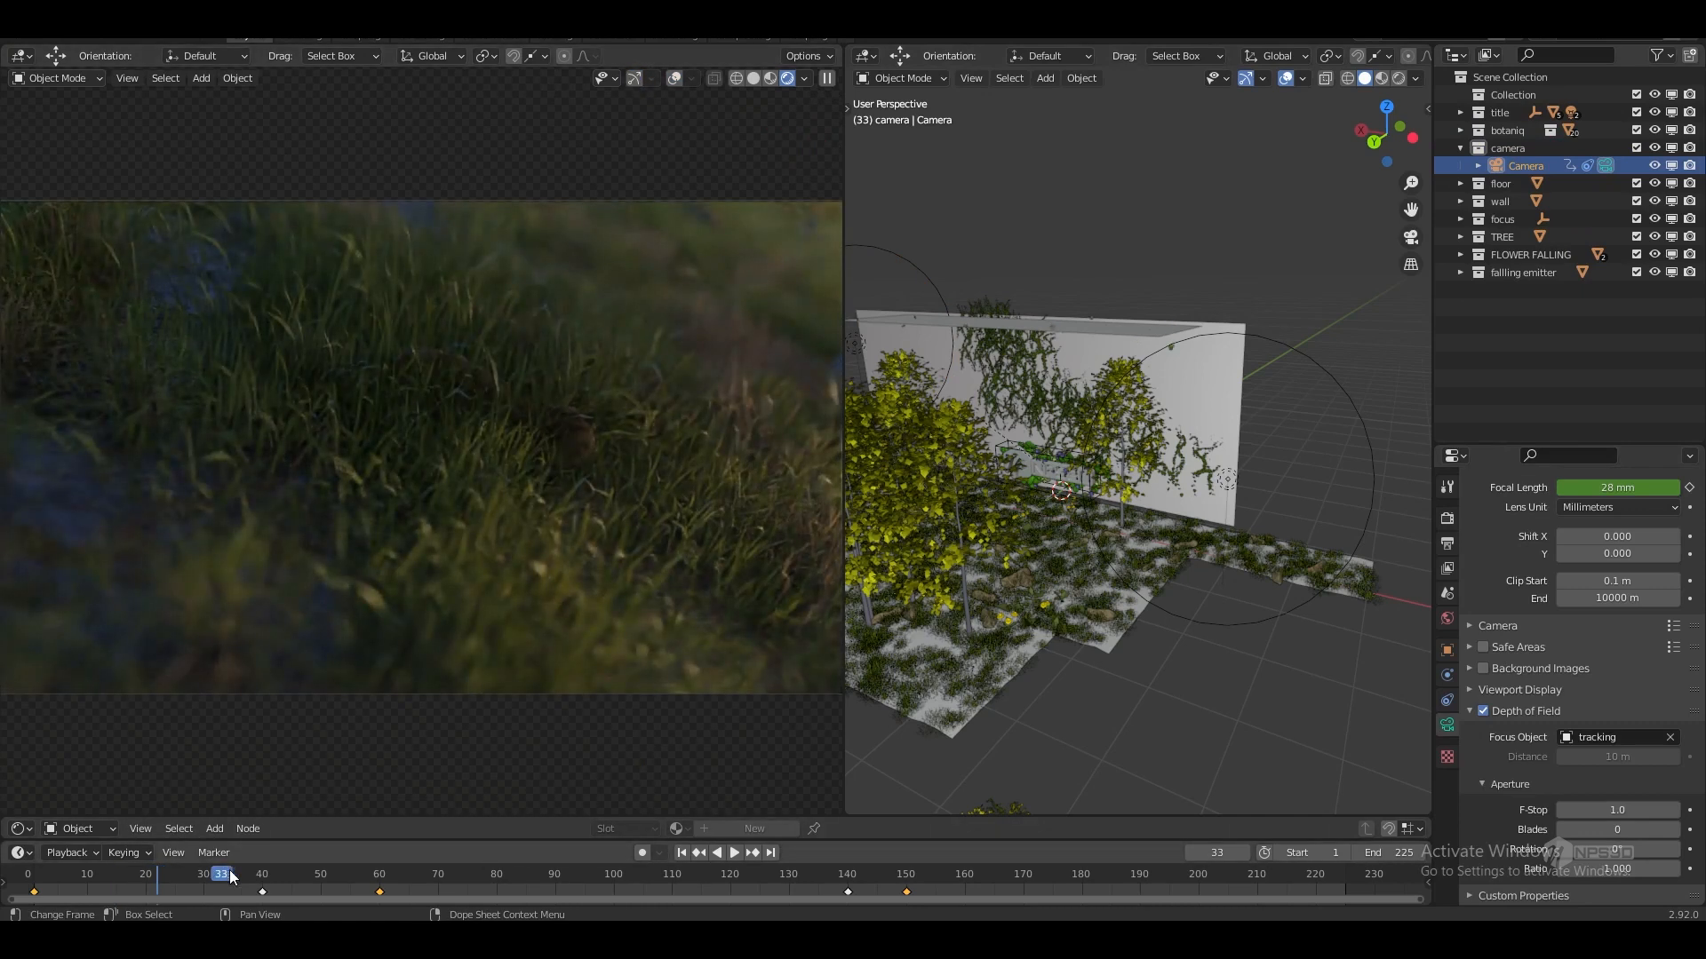
{"action": "left_click", "coordinate": [297, 874]}
{"action": "left_click", "coordinate": [398, 878]}
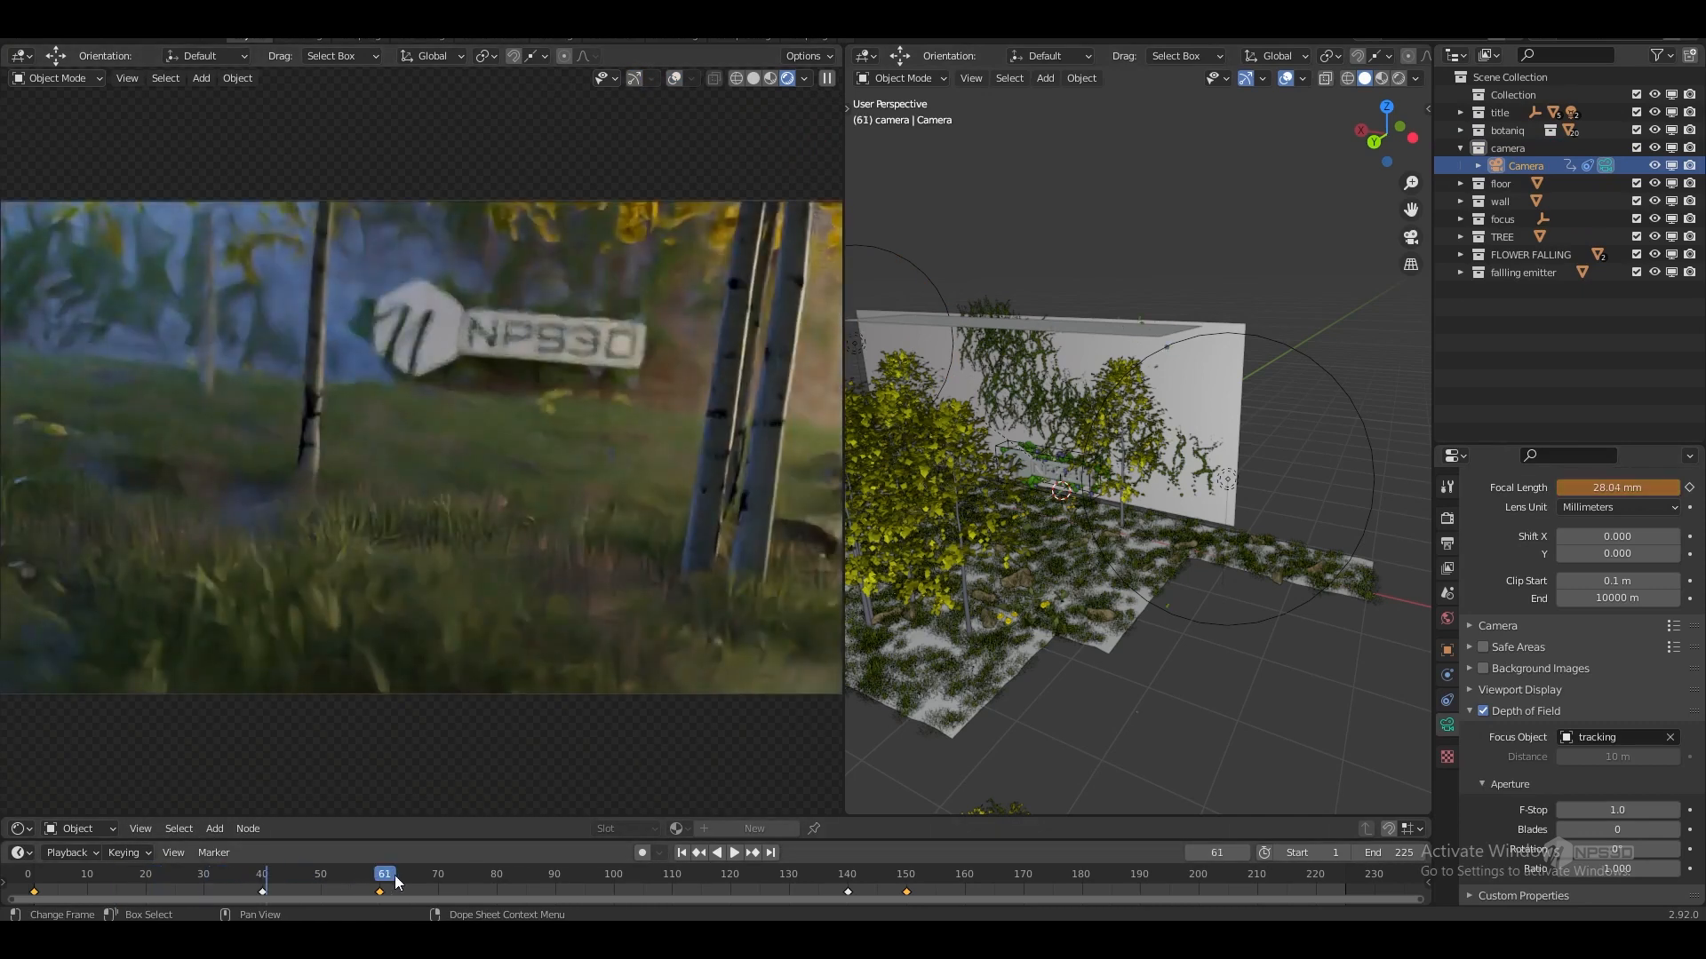
{"action": "left_click", "coordinate": [471, 878]}
{"action": "left_click", "coordinate": [549, 879]}
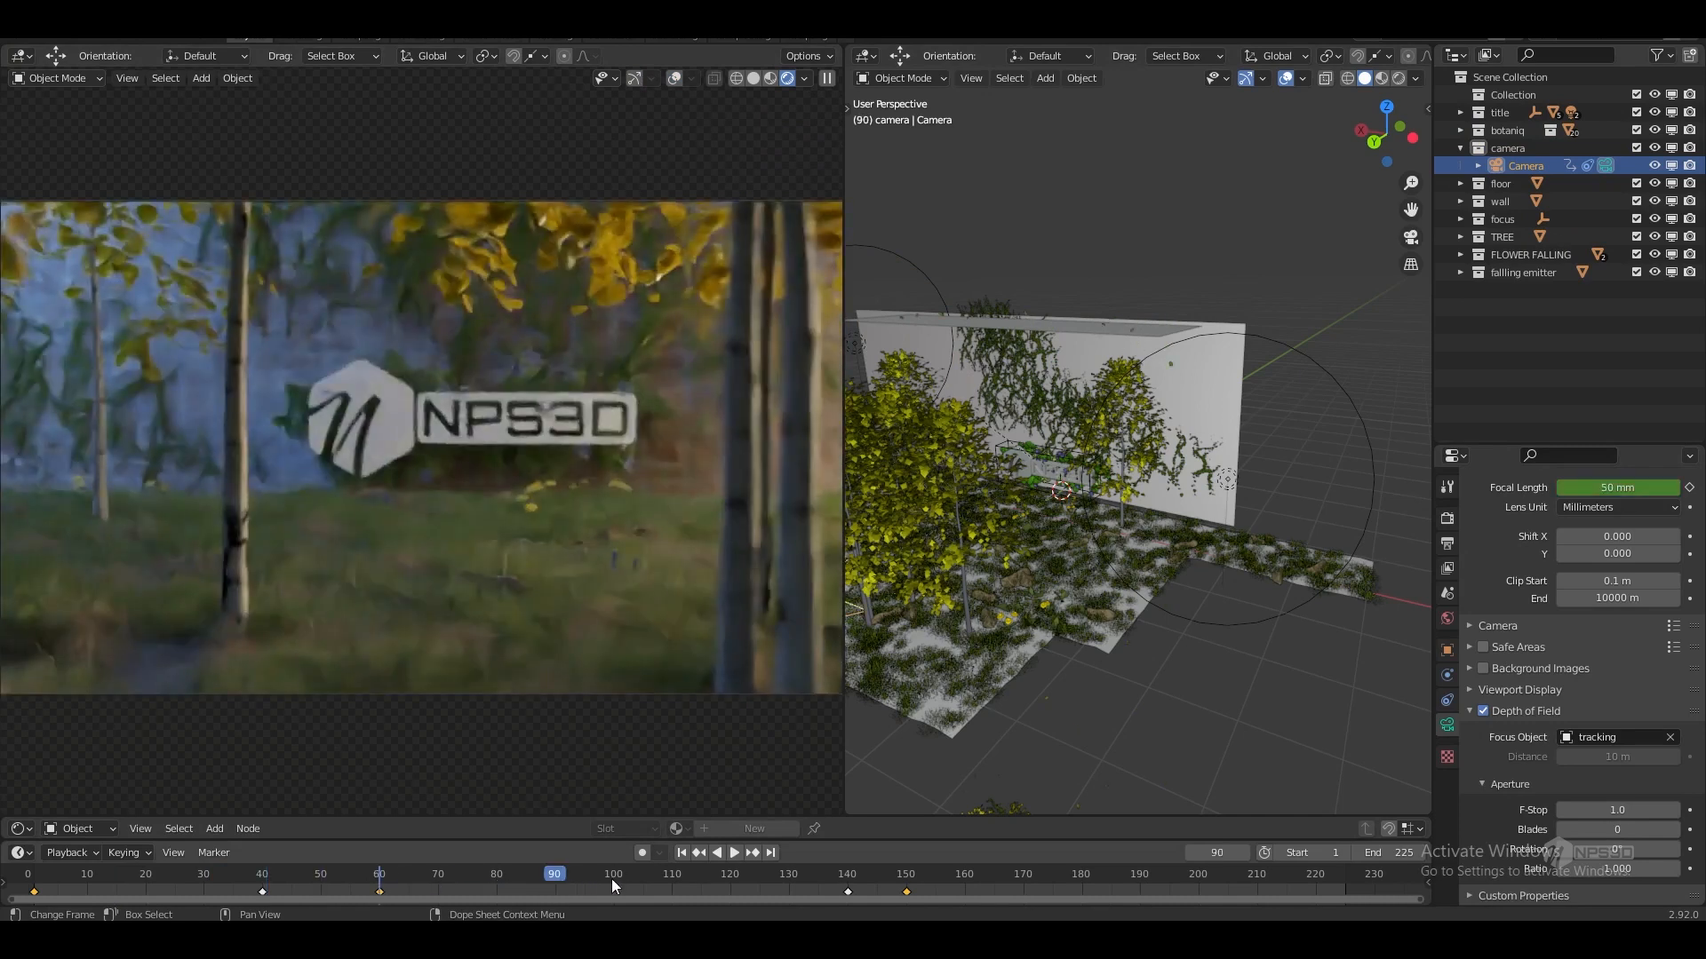
{"action": "left_click", "coordinate": [638, 878]}
- Enter 150 as the scene's Time Remapping New value and switch the camera view to solid shading
{"action": "scroll", "coordinate": [1469, 709], "scroll_direction": "up", "scroll_amount": 3}
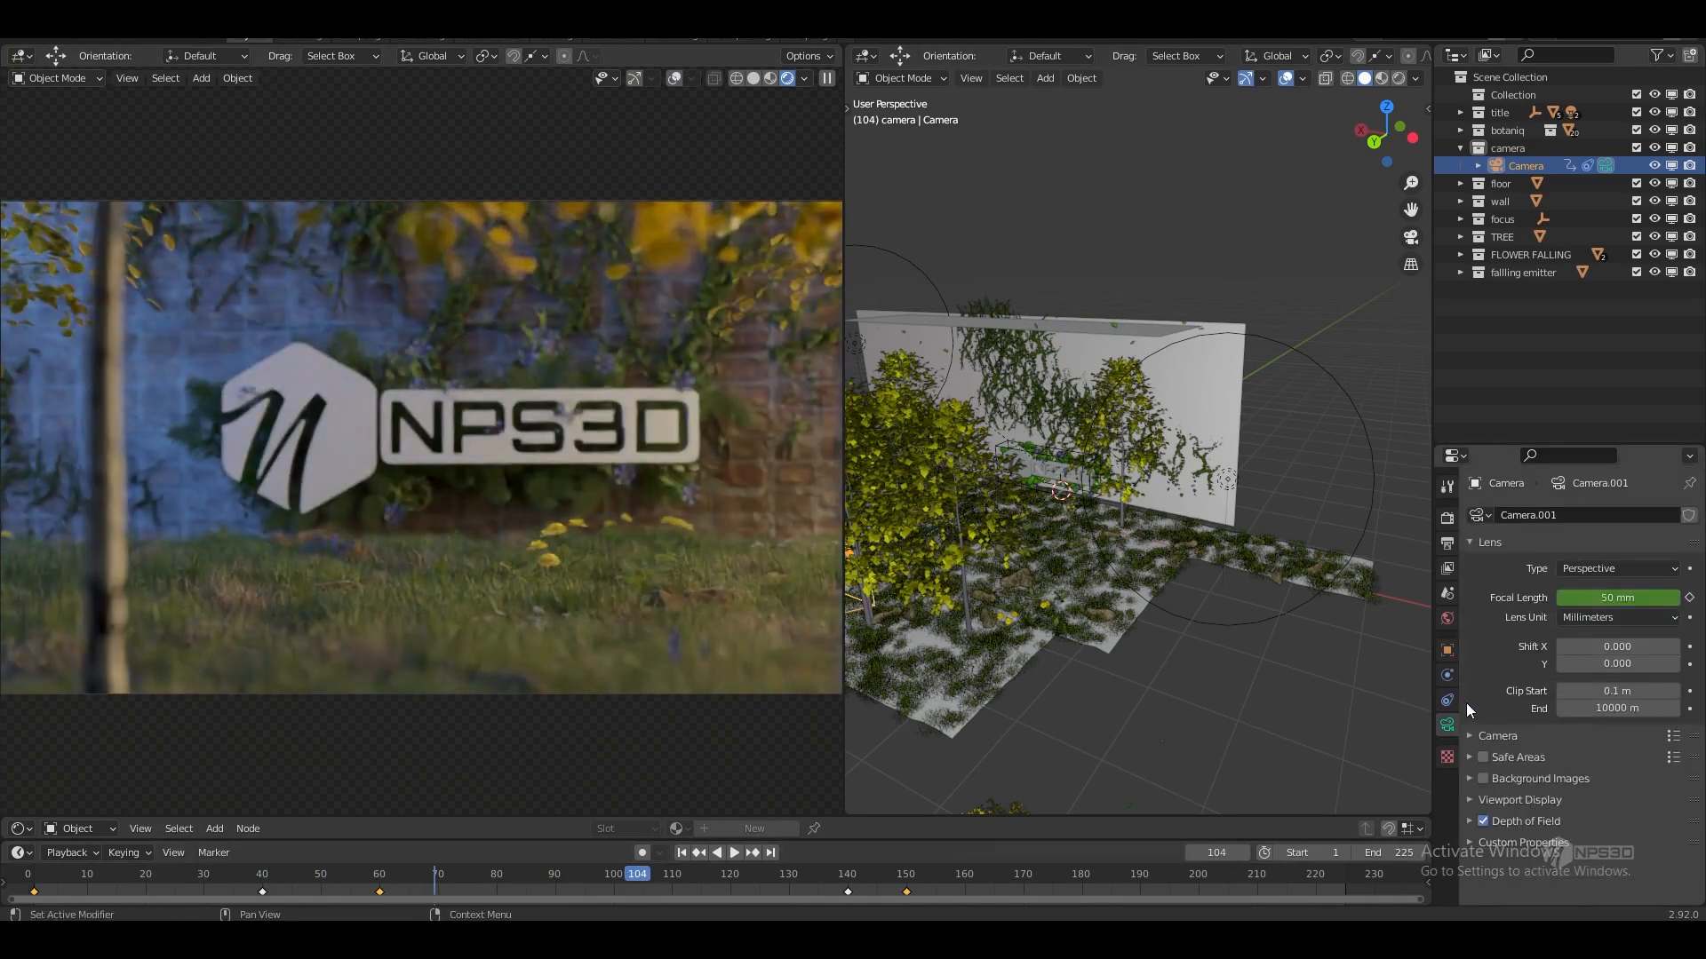
{"action": "left_click", "coordinate": [1447, 544]}
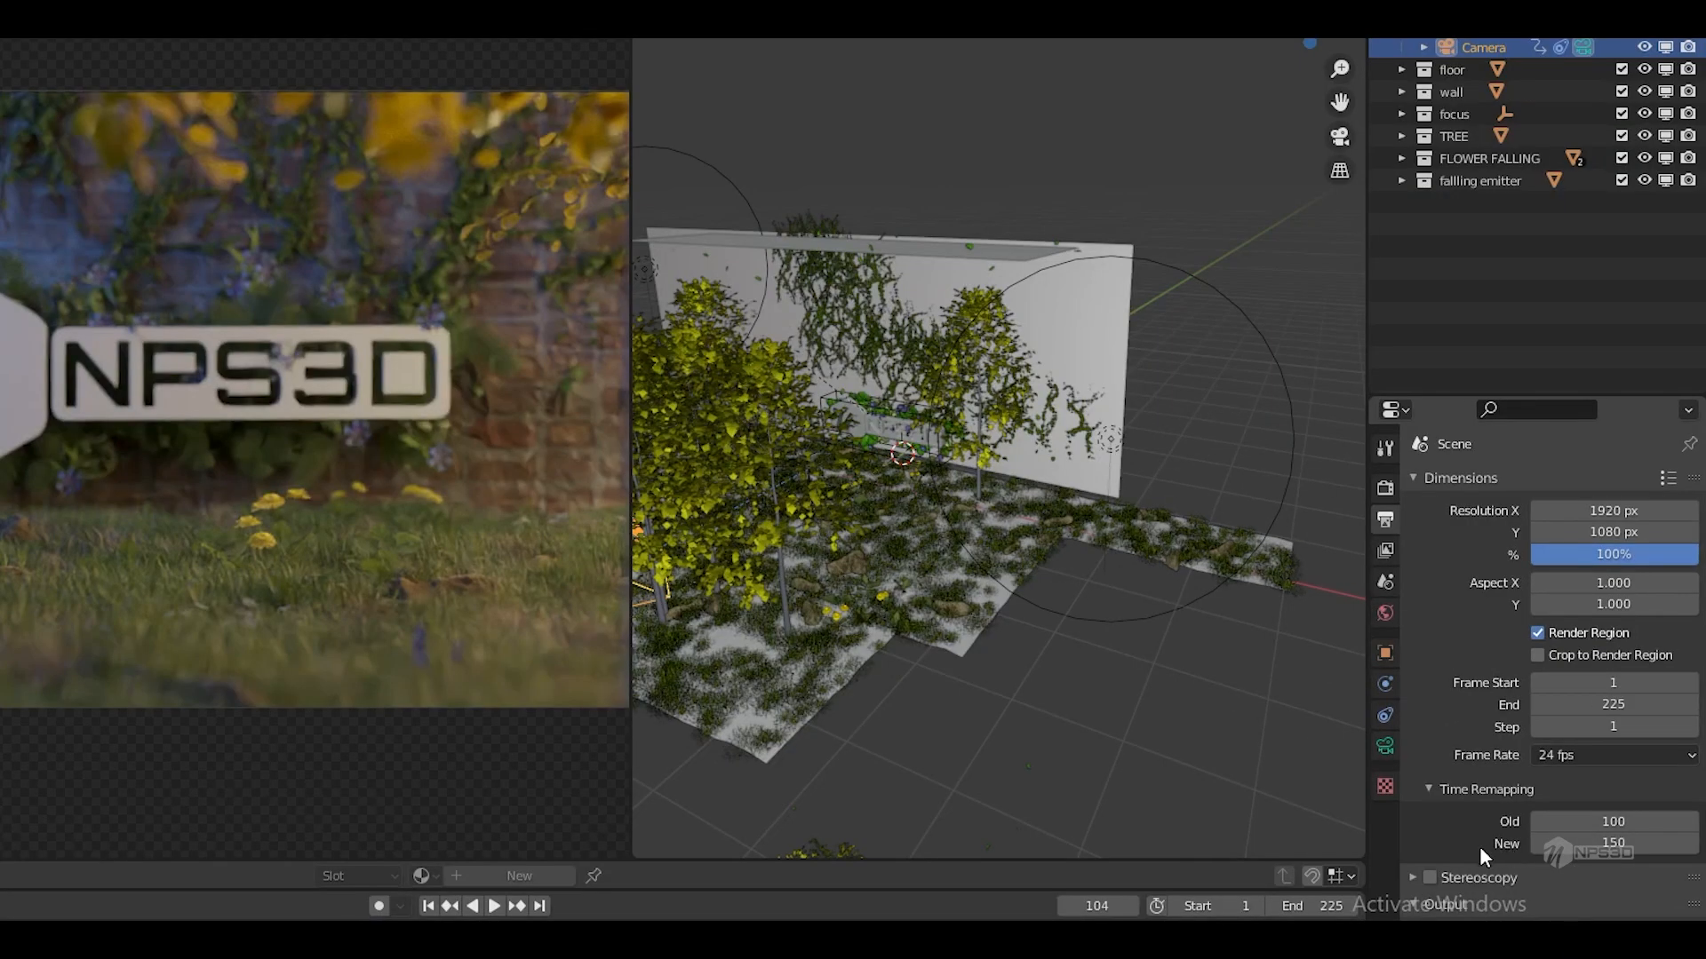
{"action": "left_click", "coordinate": [1616, 844]}
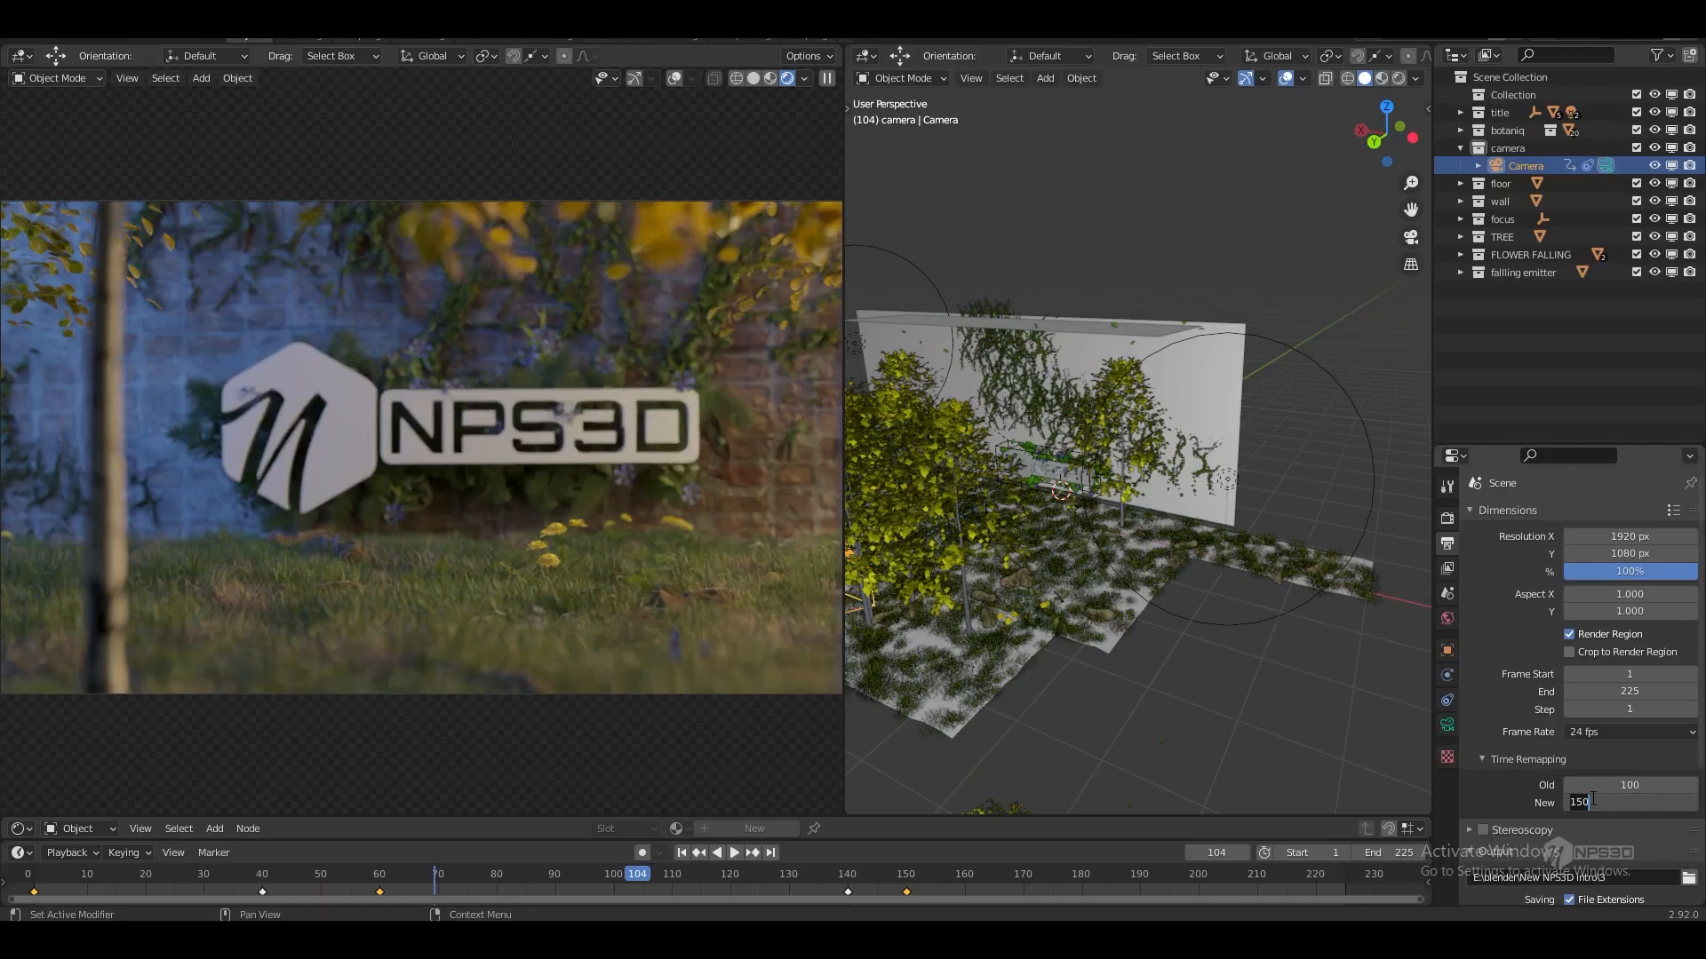
{"action": "key", "text": "Return"}
{"action": "left_click", "coordinate": [754, 78]}
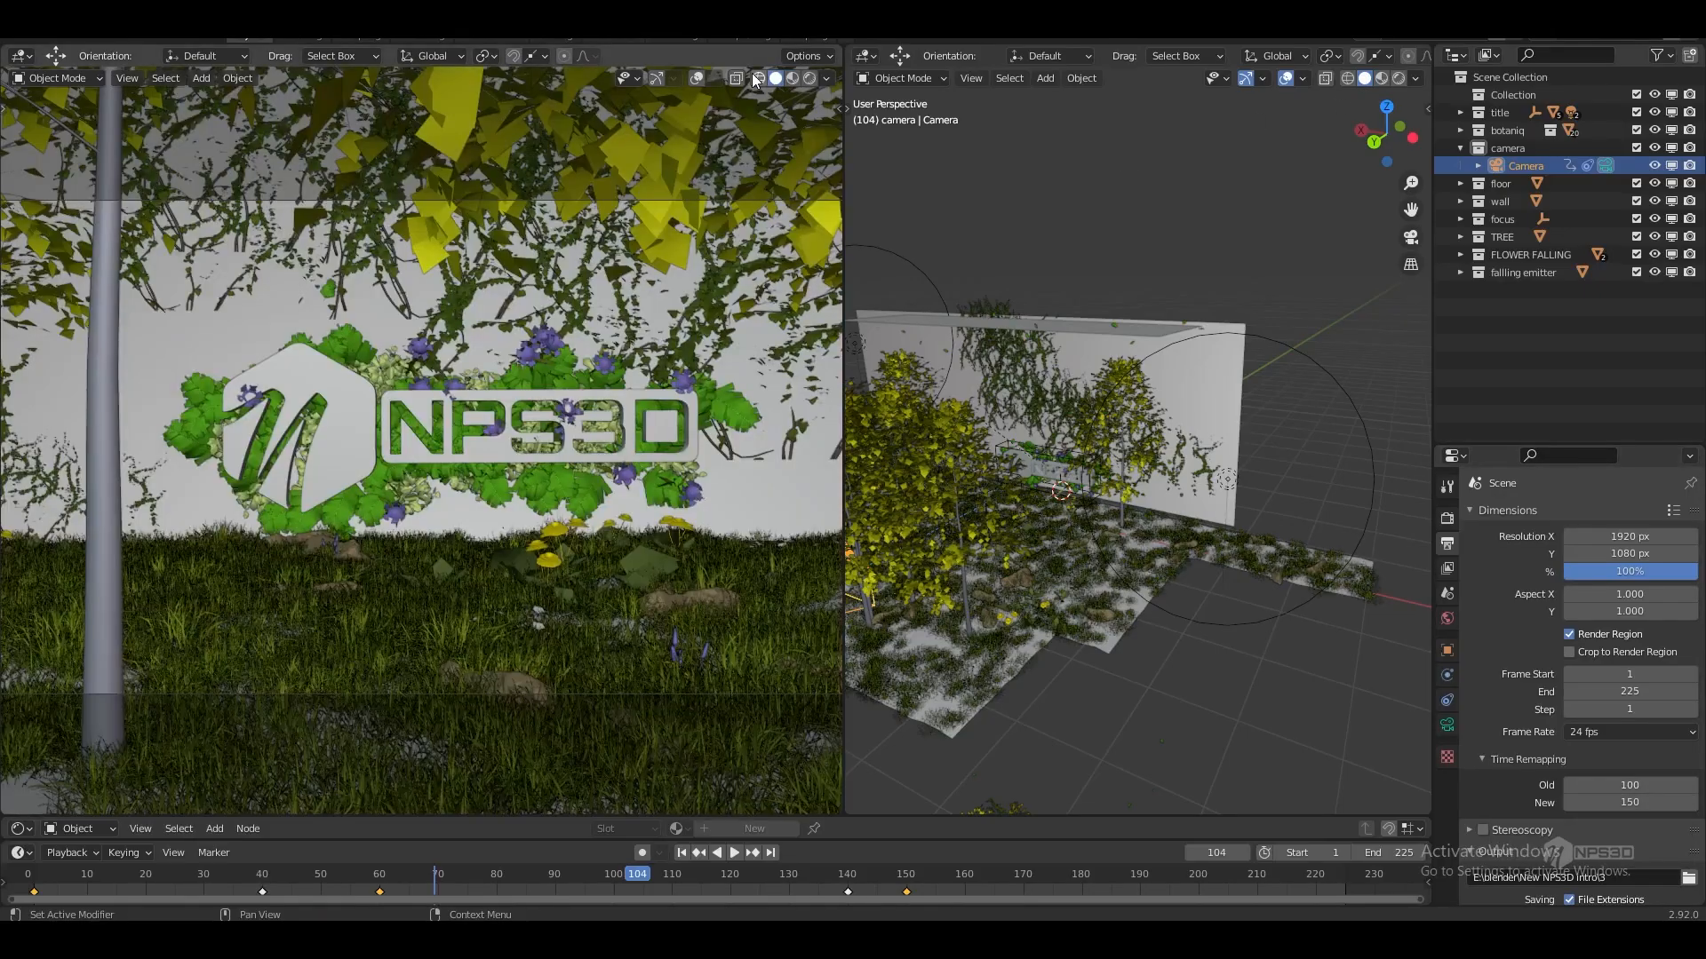
- Set the Time Remapping New value to 100 and play the animation from frame 1
{"action": "left_click", "coordinate": [681, 852]}
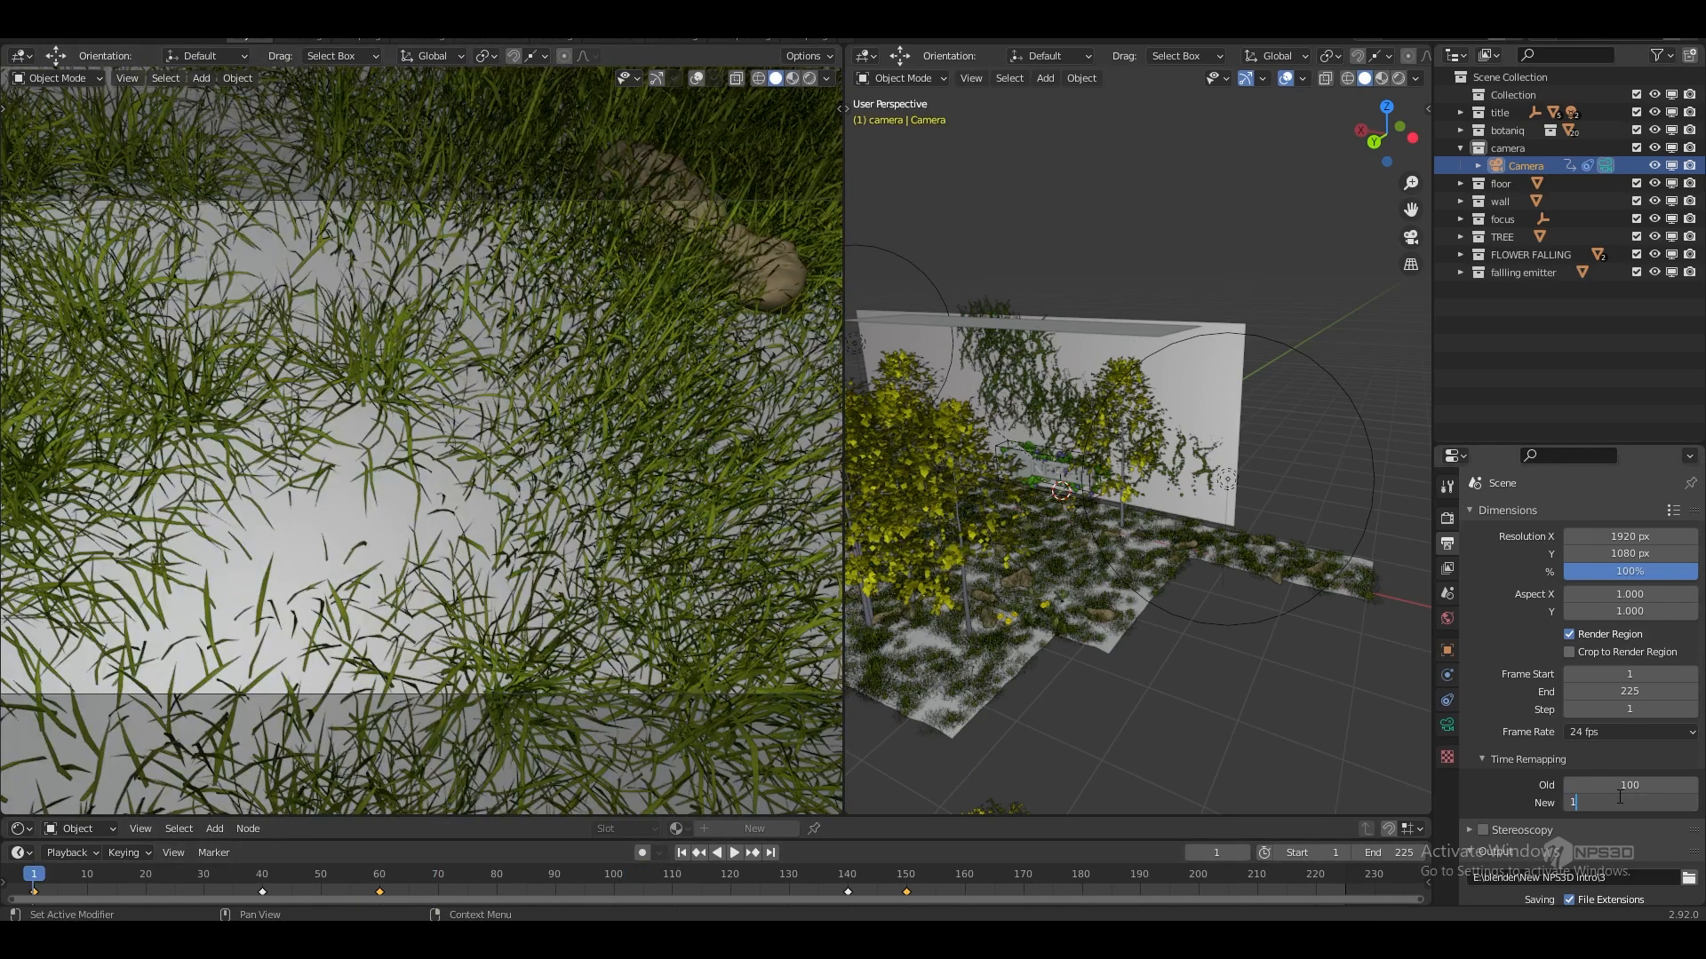
{"action": "key", "text": "Return"}
{"action": "left_click", "coordinate": [736, 853]}
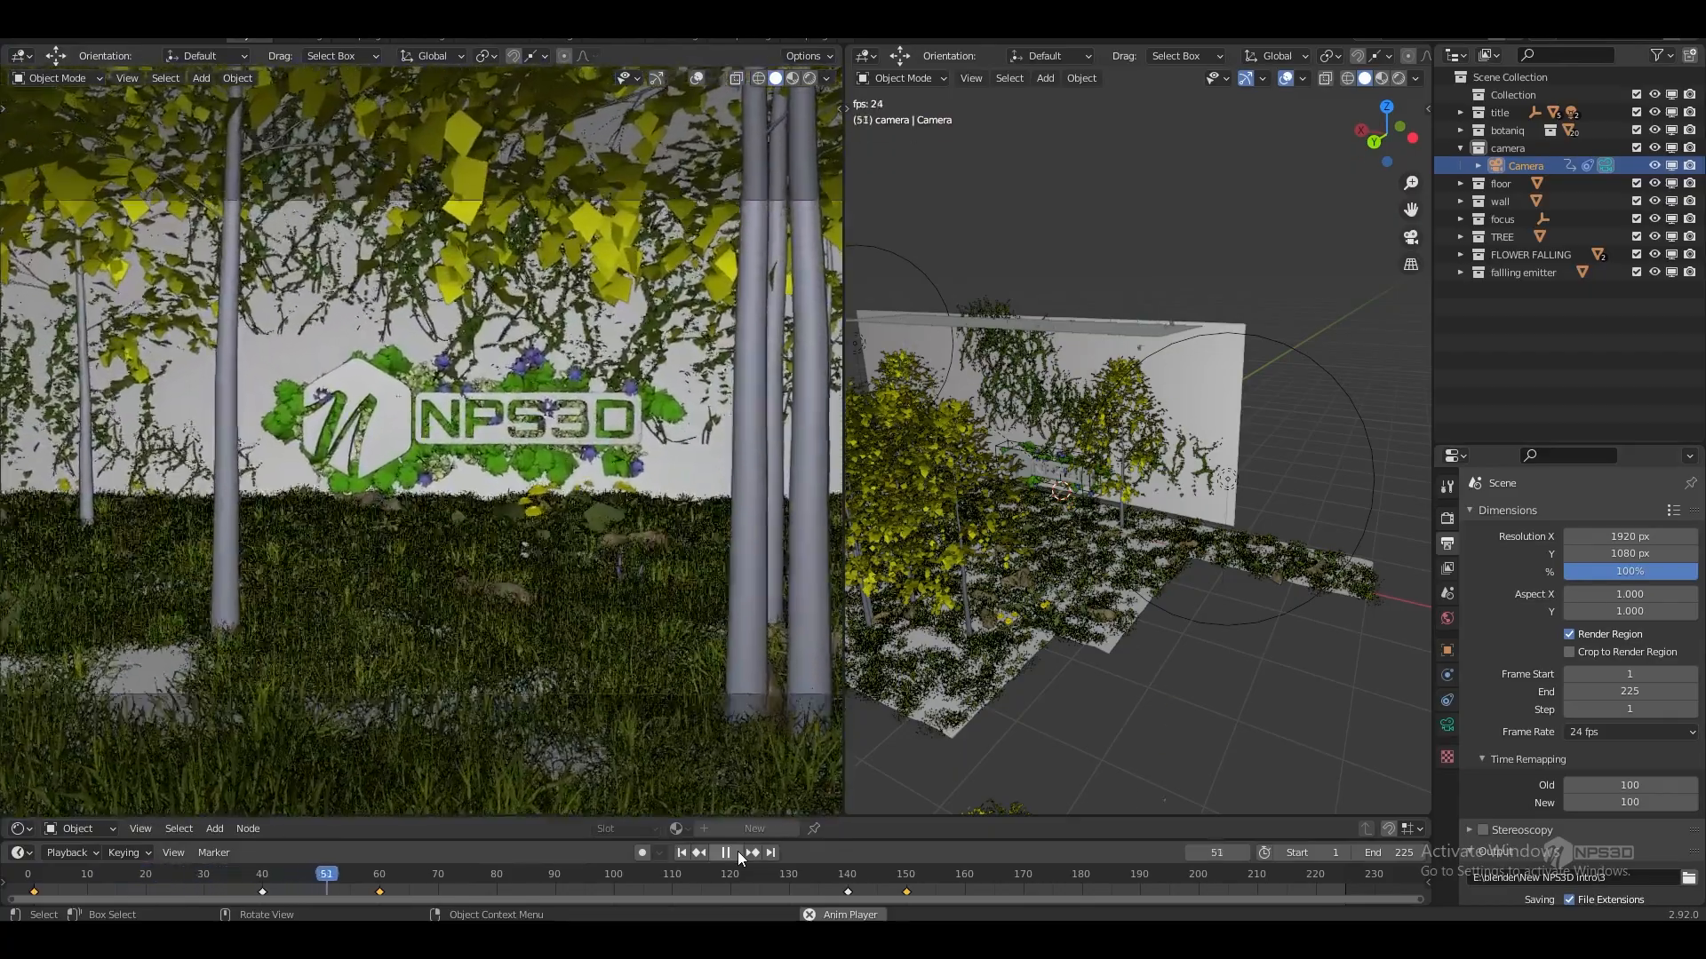
{"action": "left_click", "coordinate": [738, 851]}
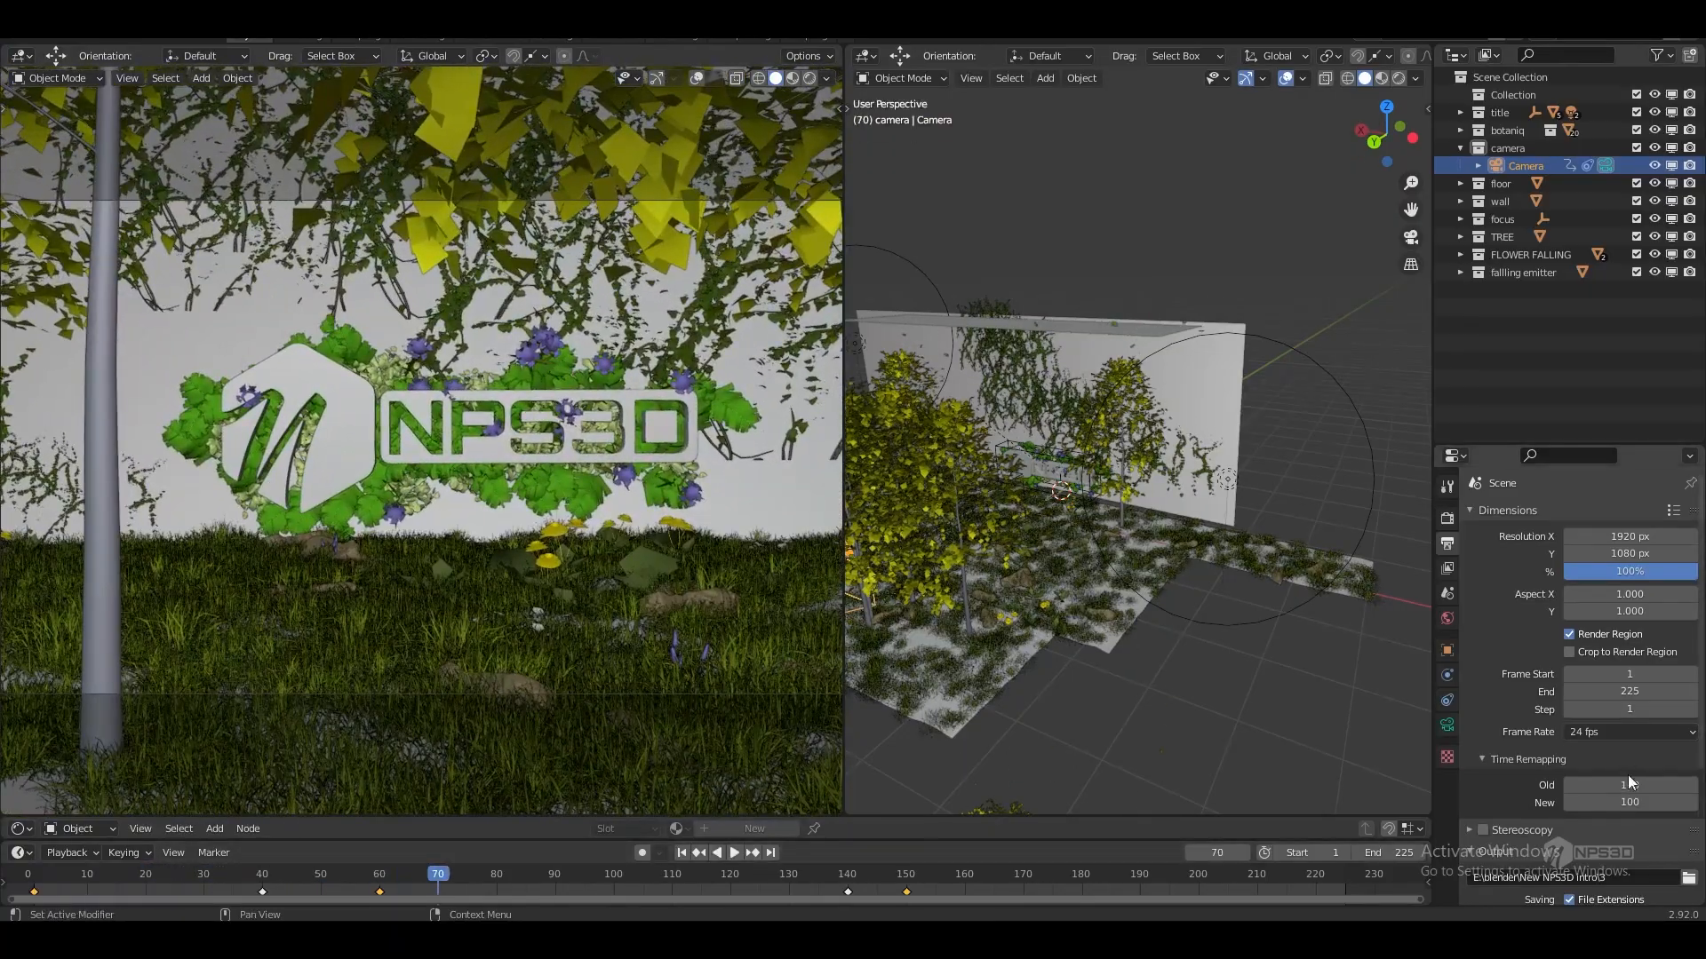
- Set the Time Remapping New value to 150 and play the animation from the first frame to check its speed
{"action": "left_click", "coordinate": [1578, 802]}
{"action": "type", "text": "150"}
{"action": "key", "text": "Return"}
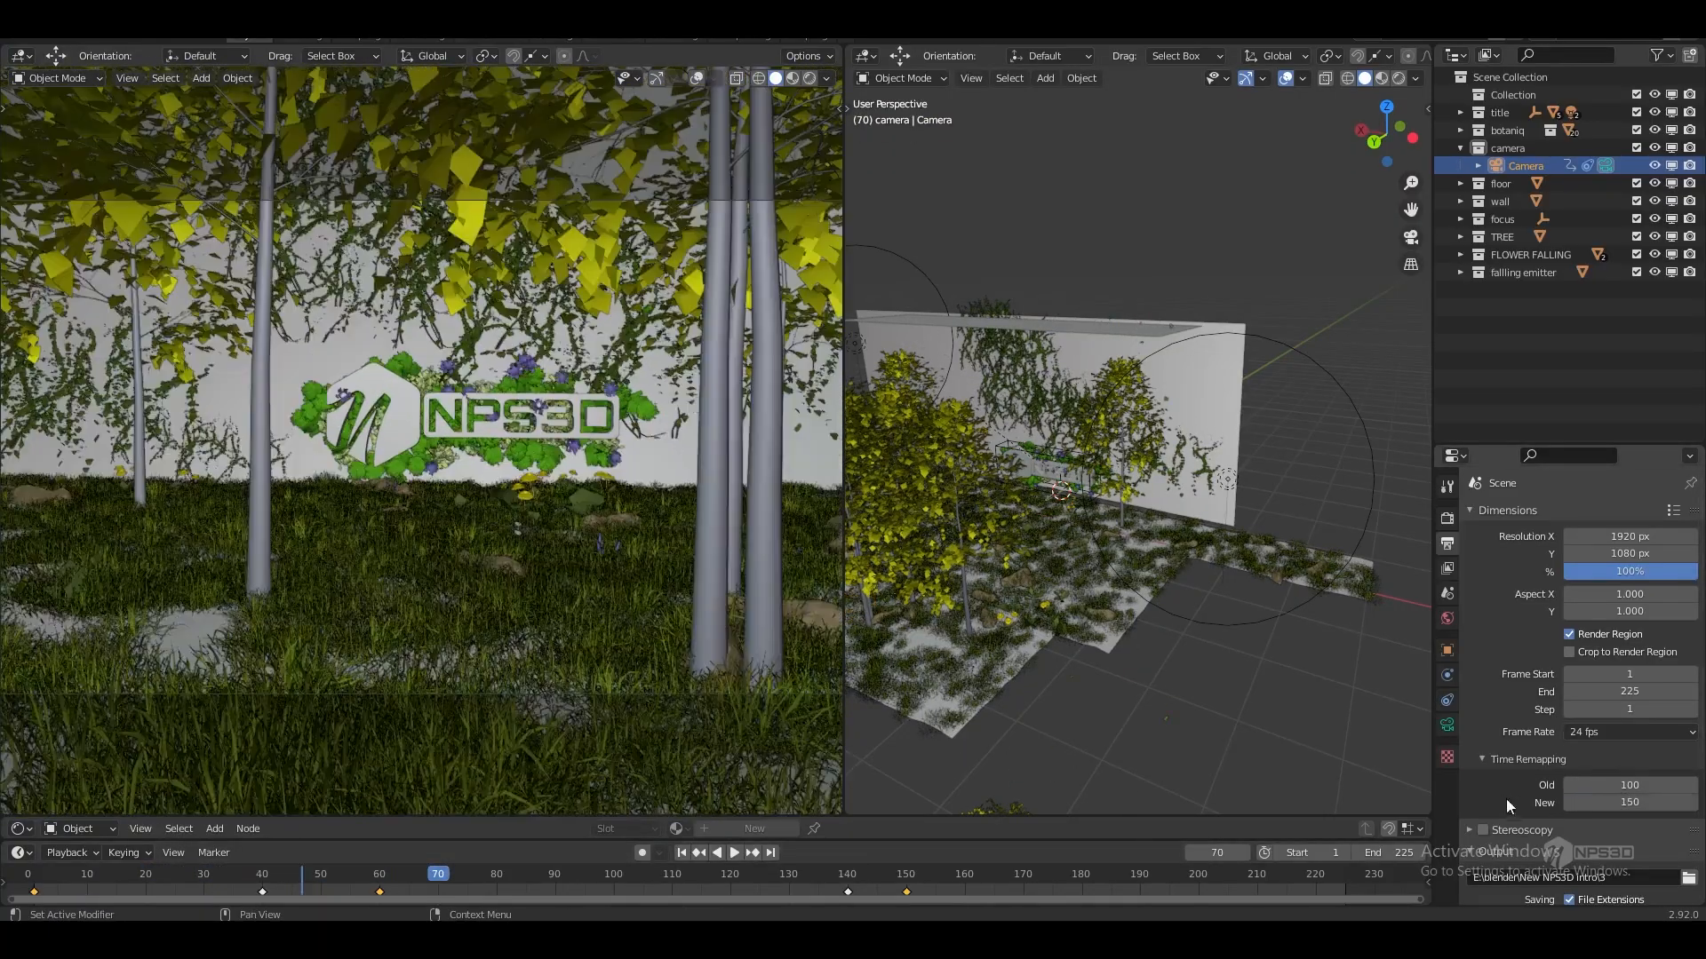
{"action": "left_click", "coordinate": [681, 852]}
{"action": "left_click", "coordinate": [734, 852]}
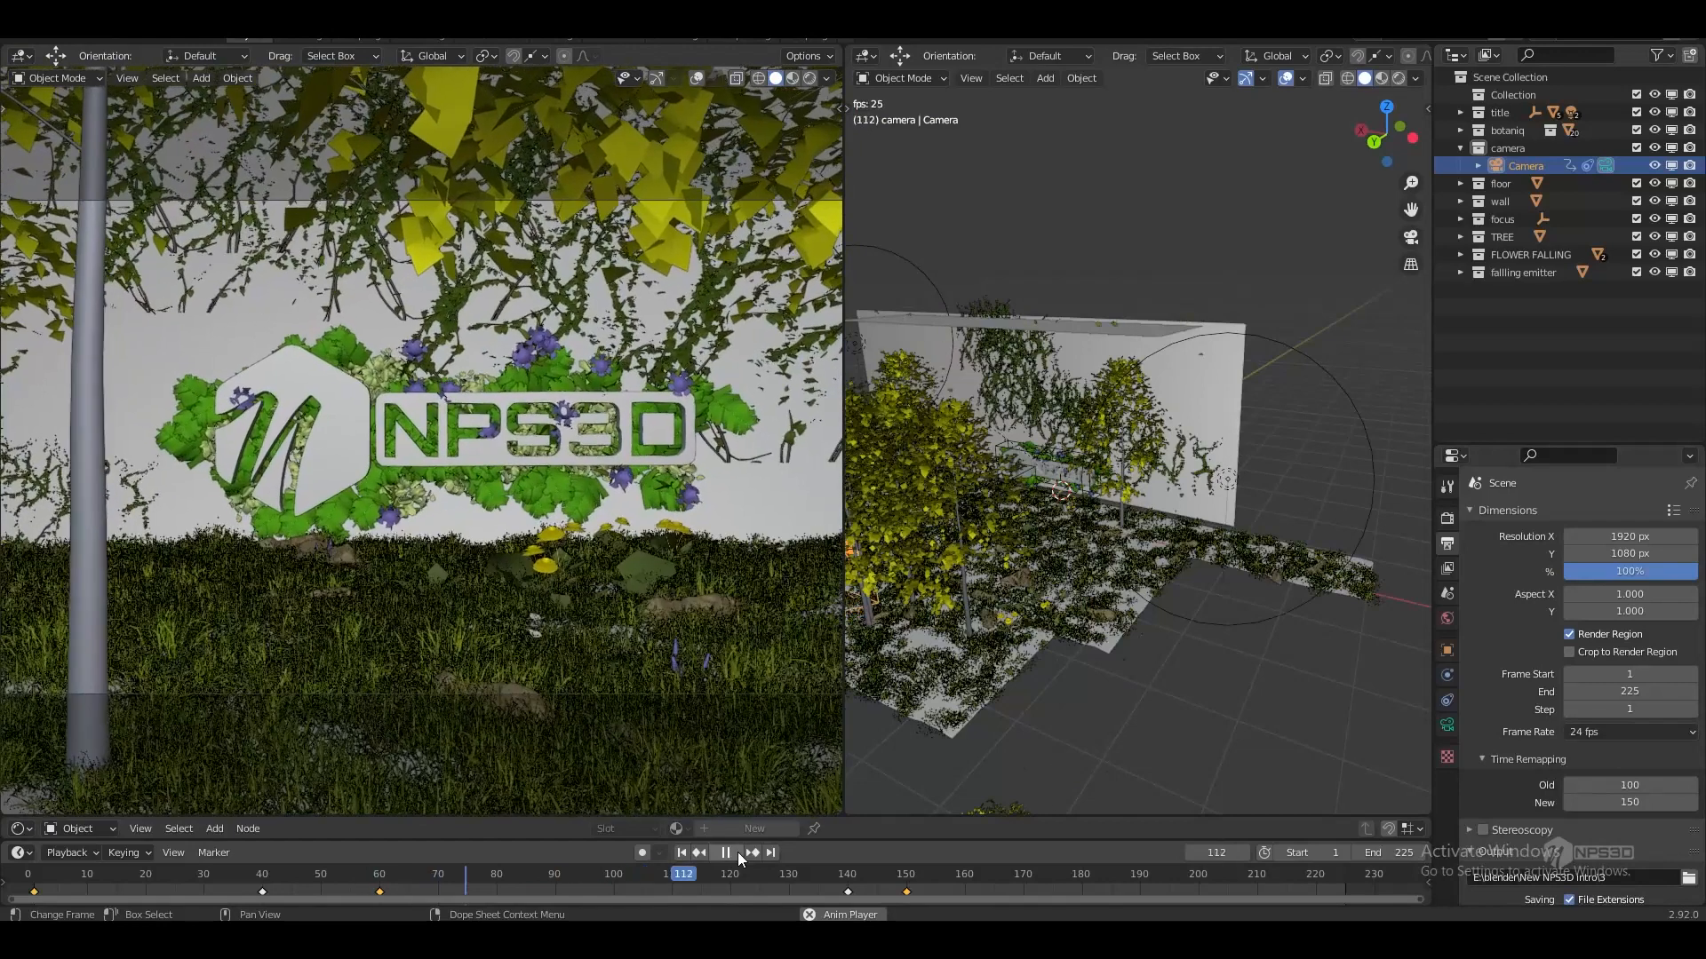
{"action": "left_click", "coordinate": [738, 851]}
- Try a Time Remapping New value of 300, play the animation from the start, and scrub to frame 161
{"action": "type", "text": "300"}
{"action": "key", "text": "Return"}
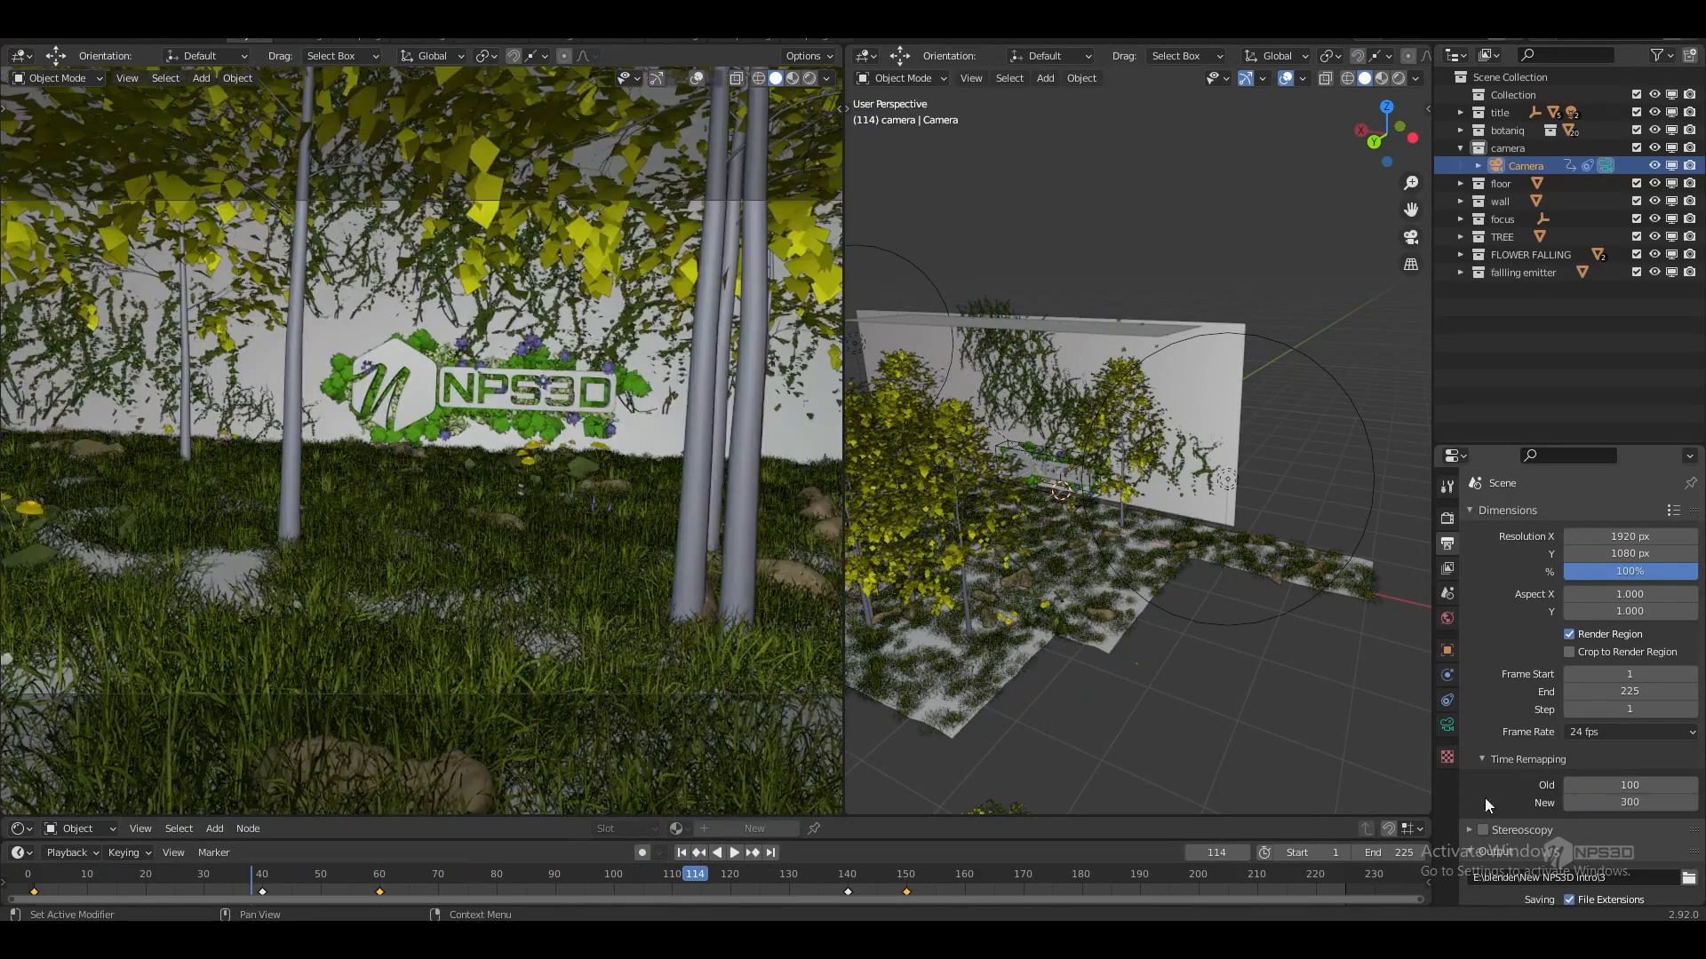
{"action": "left_click", "coordinate": [682, 852]}
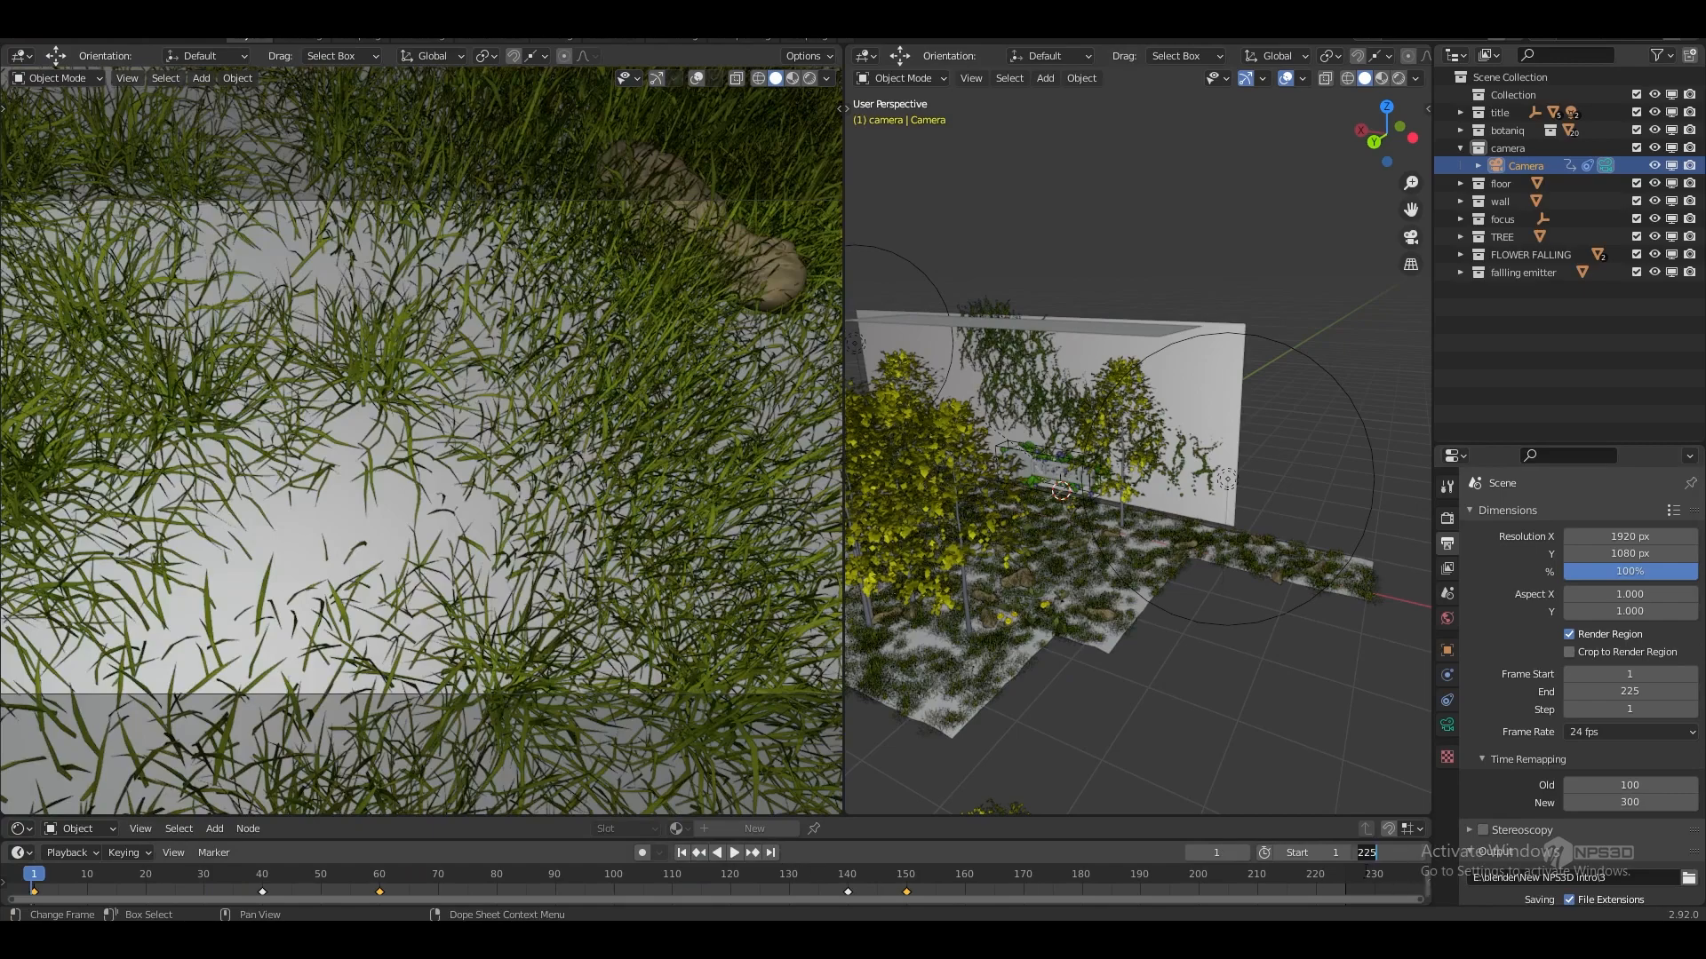
{"action": "left_click", "coordinate": [735, 853]}
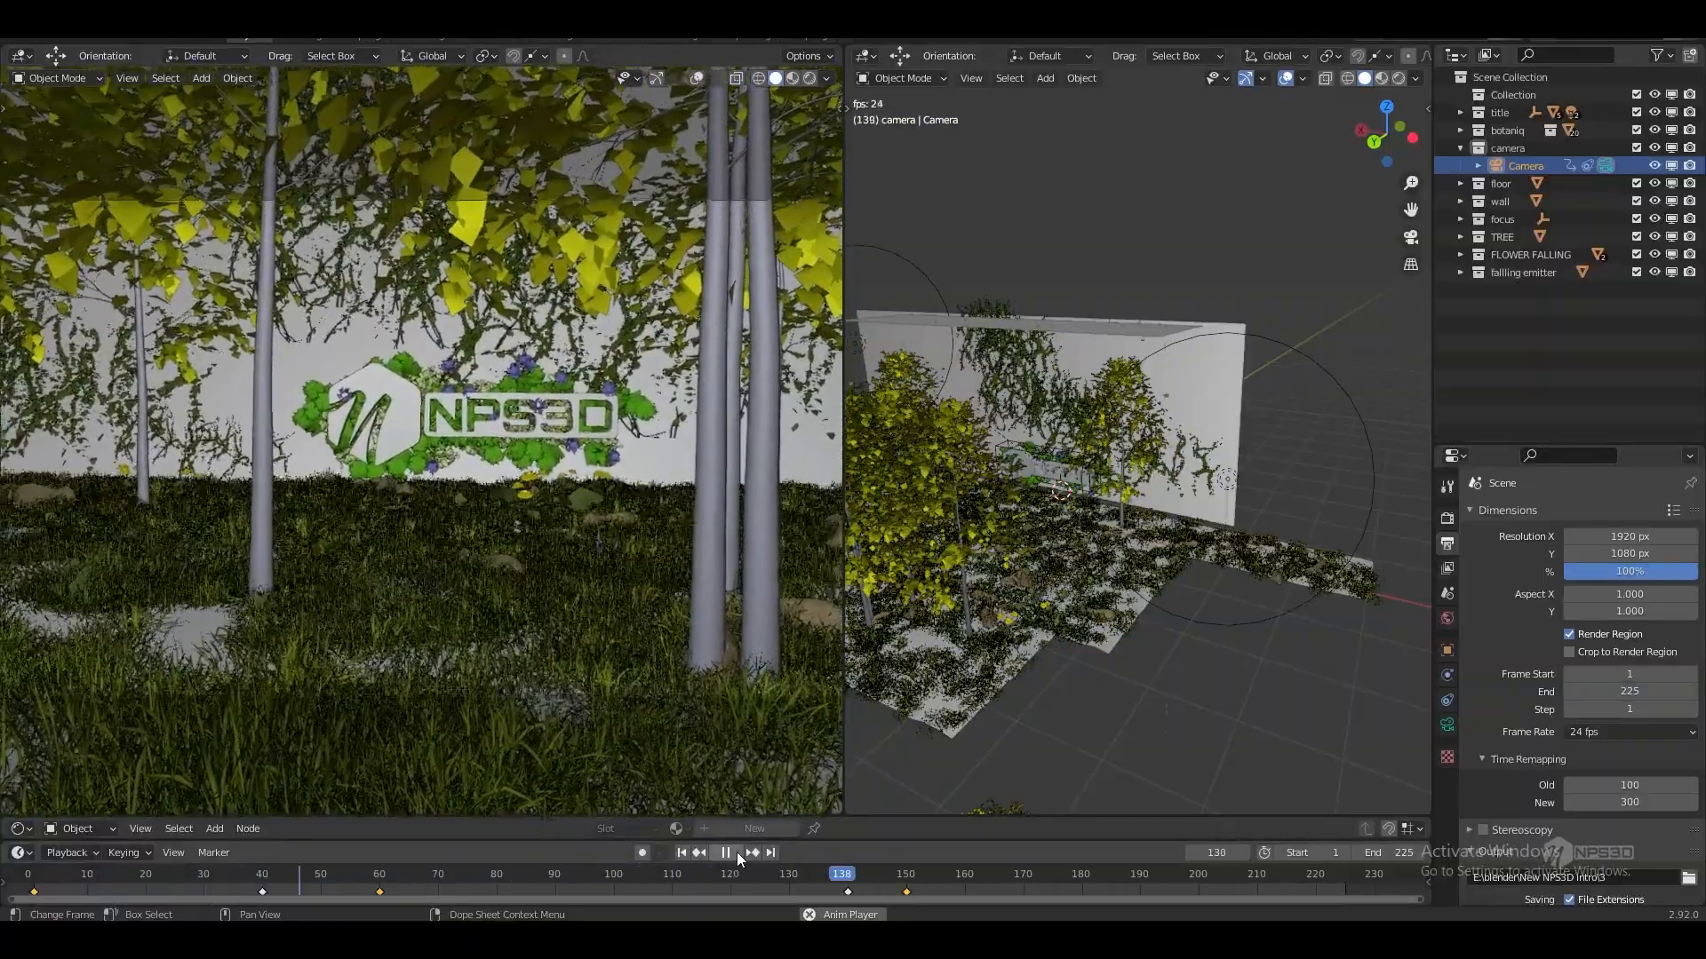
{"action": "left_click", "coordinate": [735, 853]}
{"action": "left_click_drag", "start_coordinate": [569, 874], "coordinate": [963, 883]}
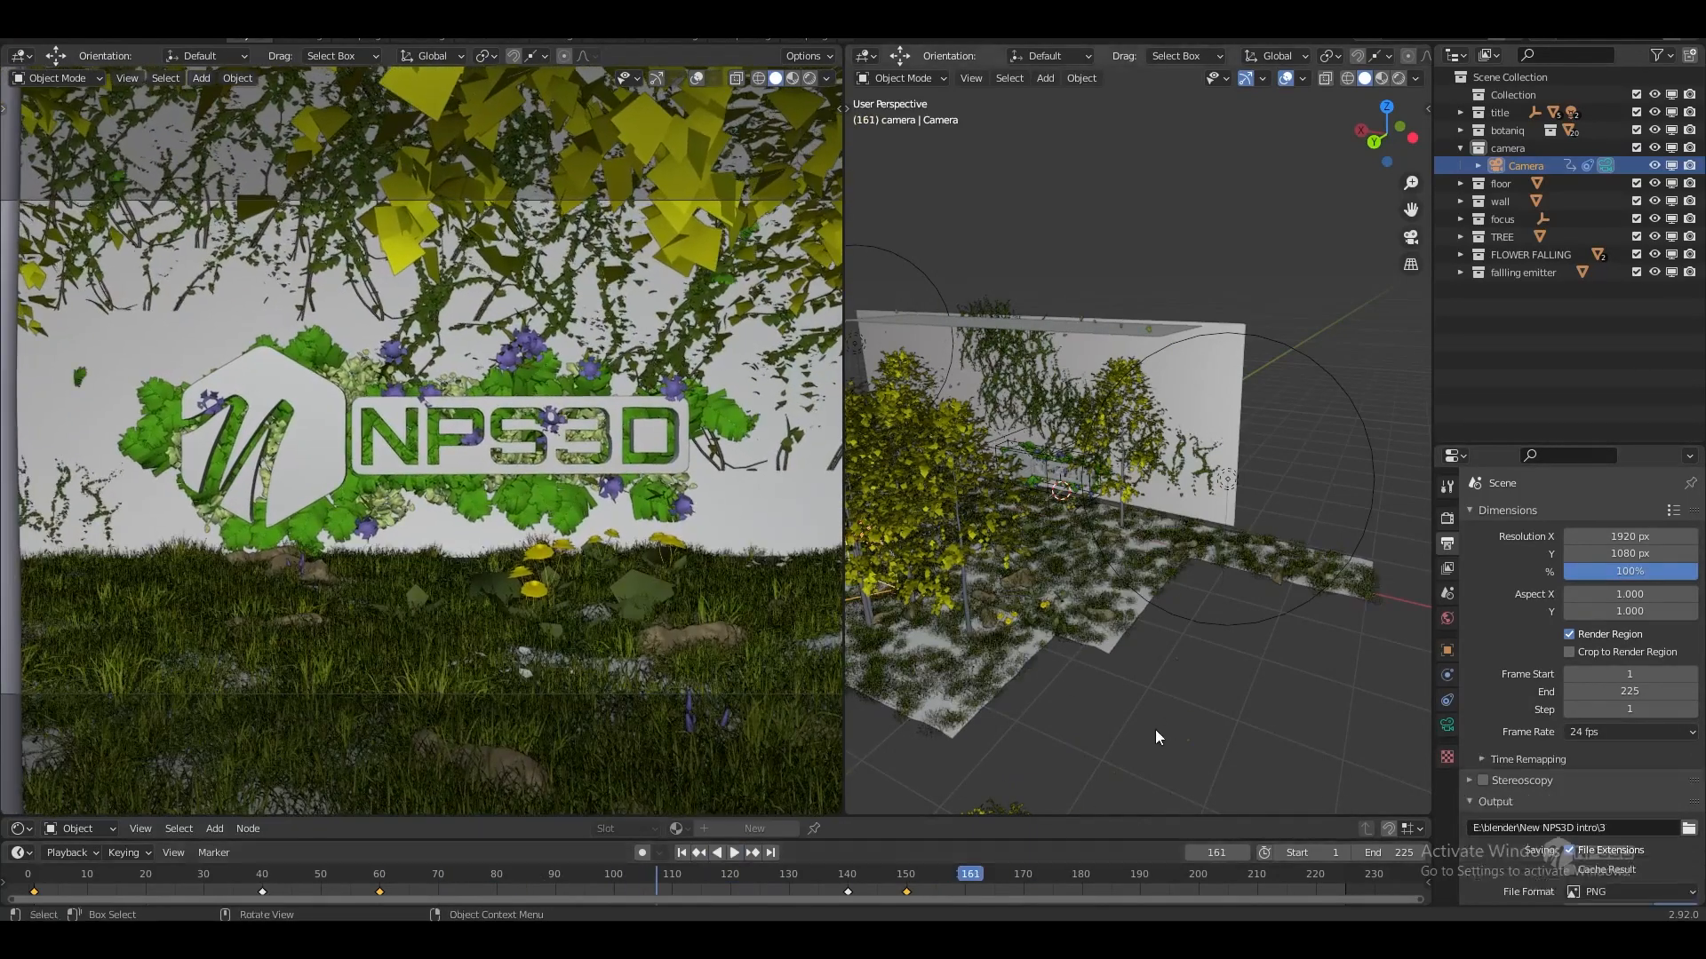
{"action": "scroll", "coordinate": [1307, 764], "scroll_direction": "up", "scroll_amount": 3}
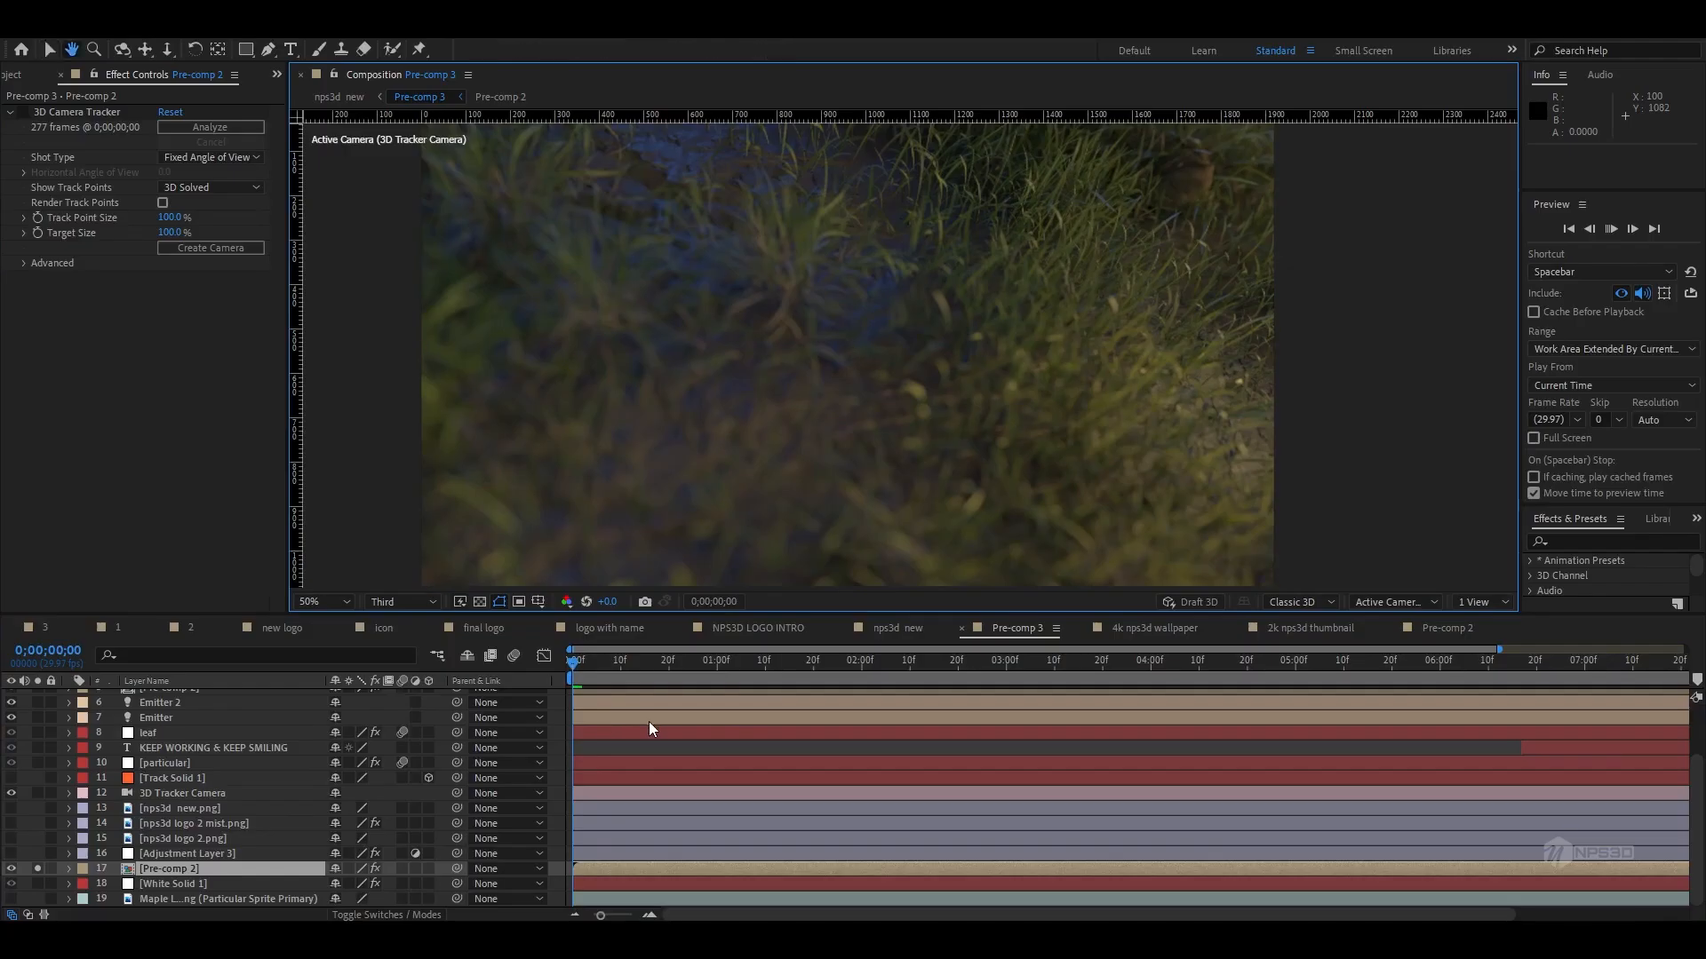
- Switch to After Effects, preview the rendered shot in Pre-comp 3, and set the viewer resolution to Full
{"action": "key", "text": "space"}
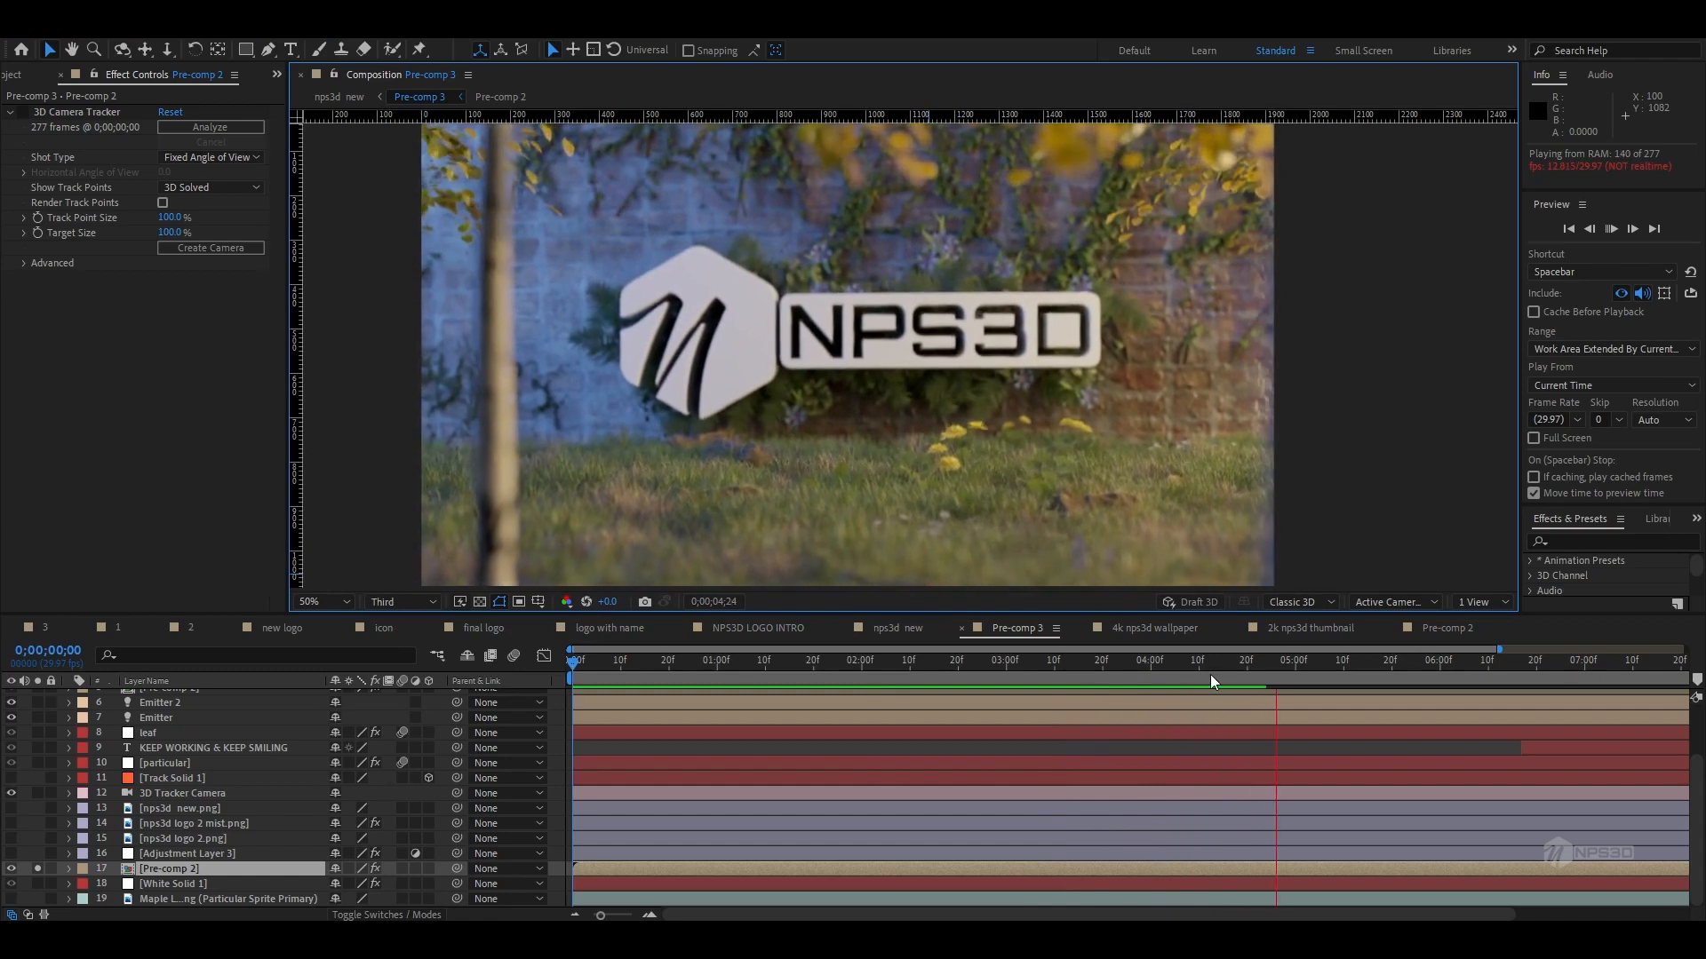
{"action": "key", "text": "space"}
{"action": "left_click", "coordinate": [396, 599]}
{"action": "left_click", "coordinate": [402, 646]}
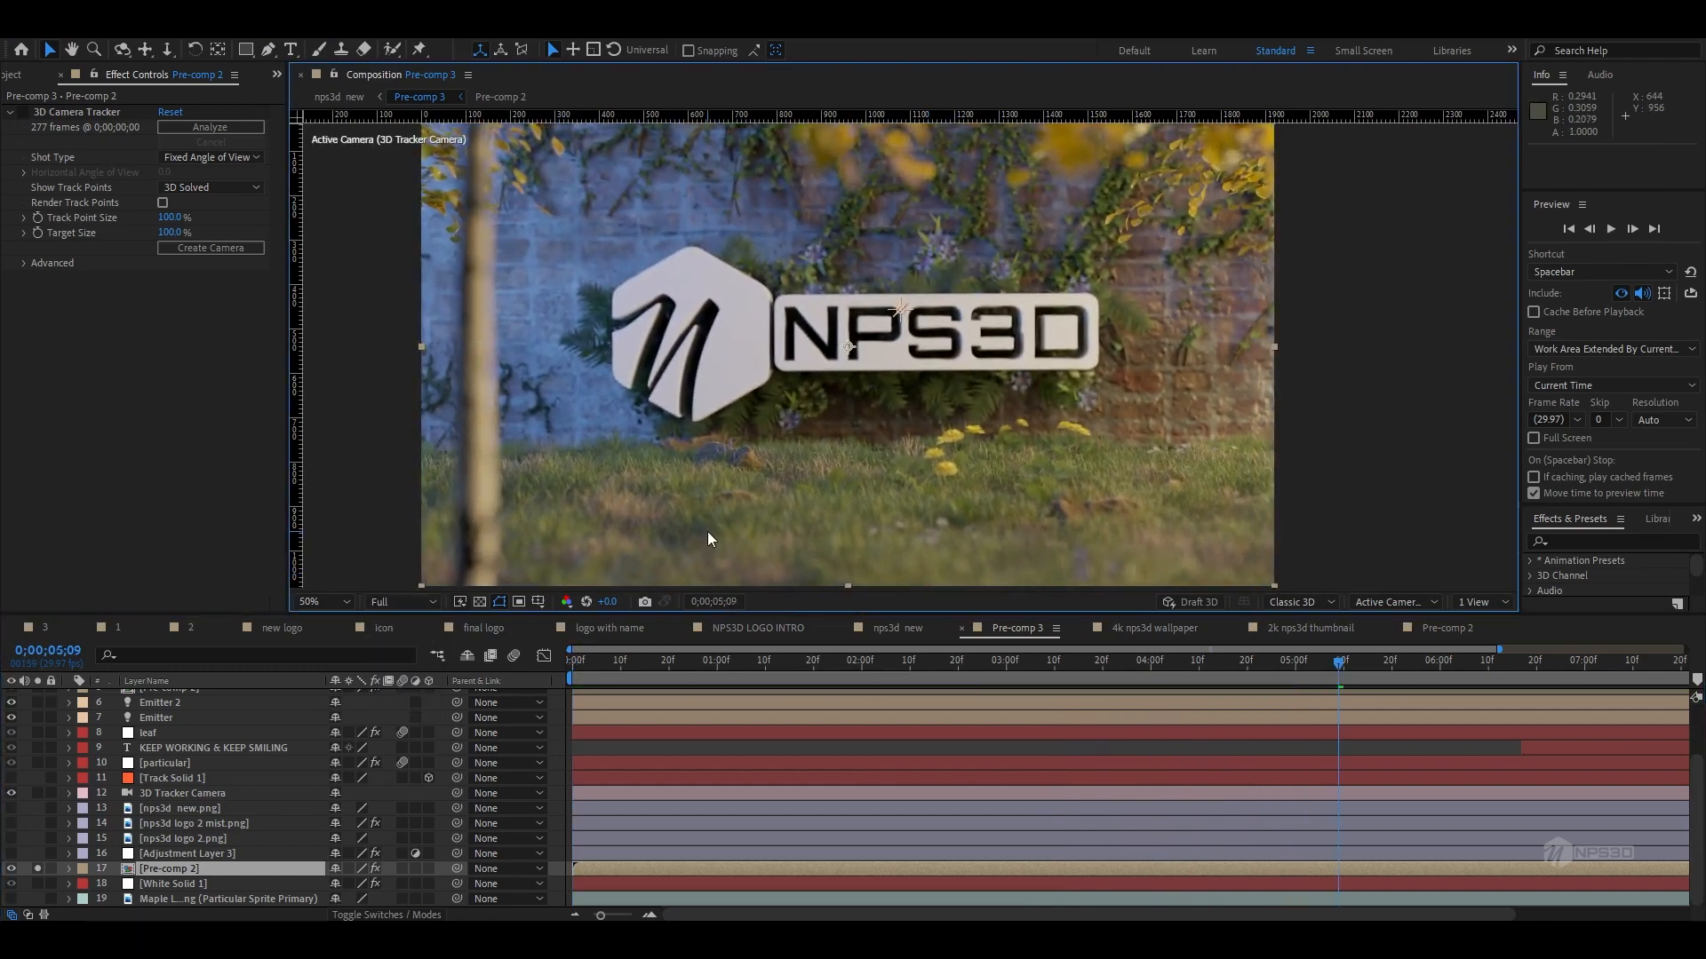
- Open the nested Pre-comp 2 and scrub through its rendered image sequences
{"action": "double_click", "coordinate": [231, 868]}
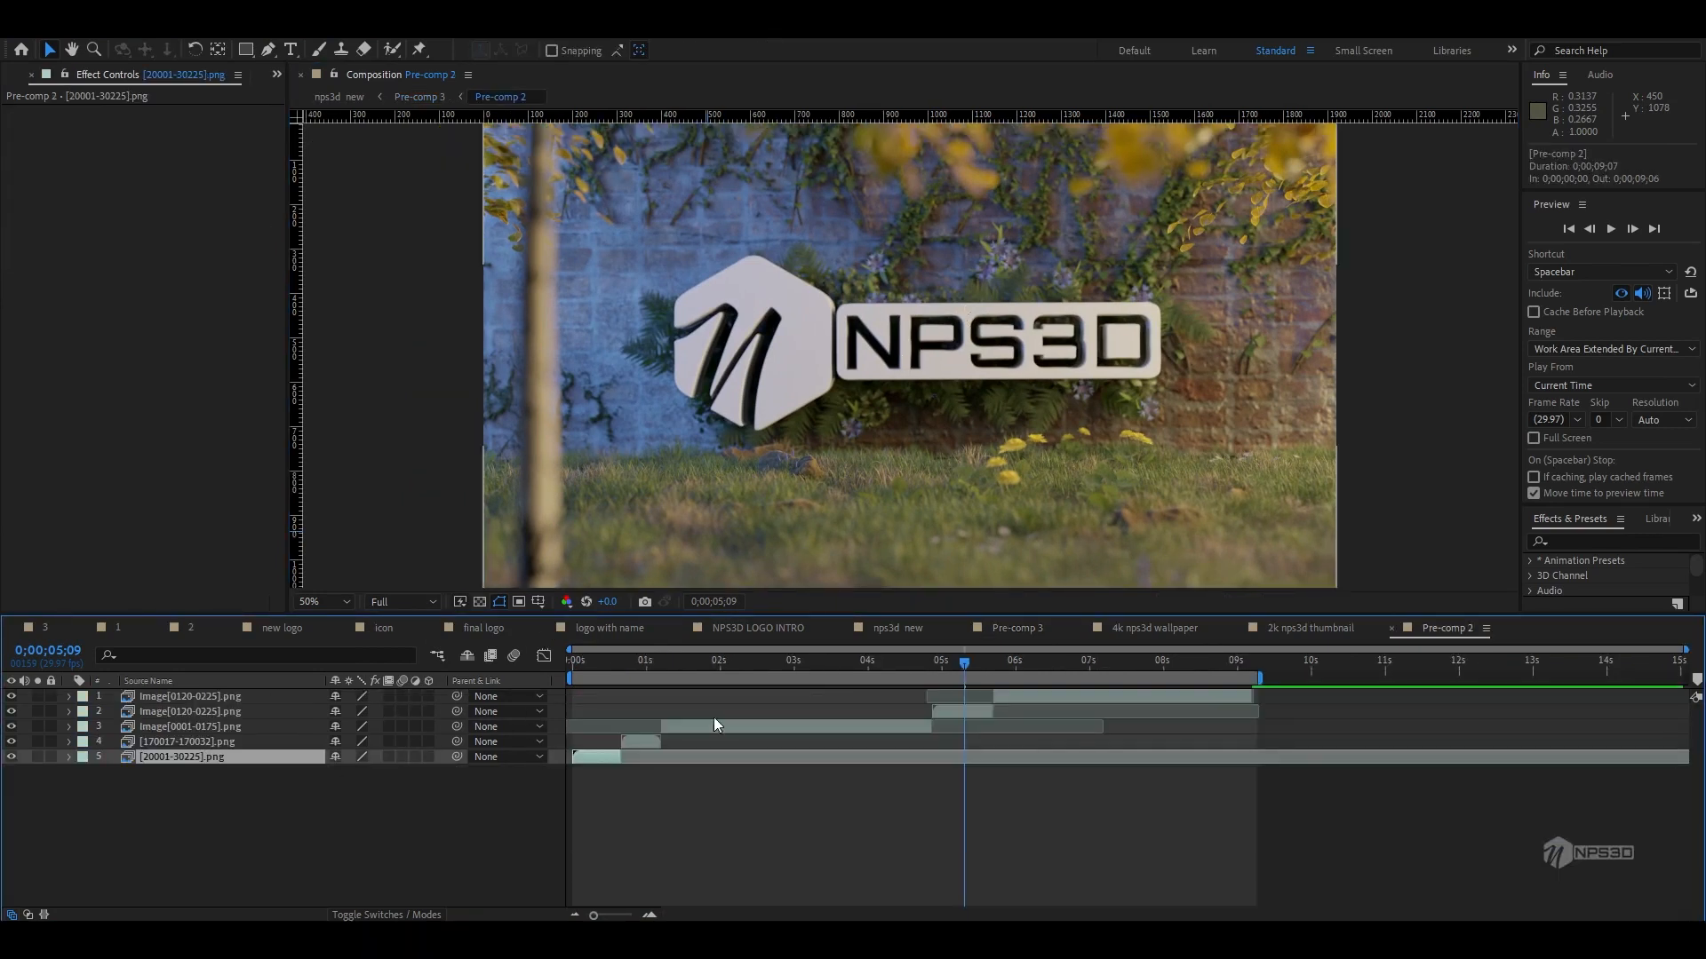
{"action": "left_click_drag", "start_coordinate": [773, 668], "coordinate": [1039, 673]}
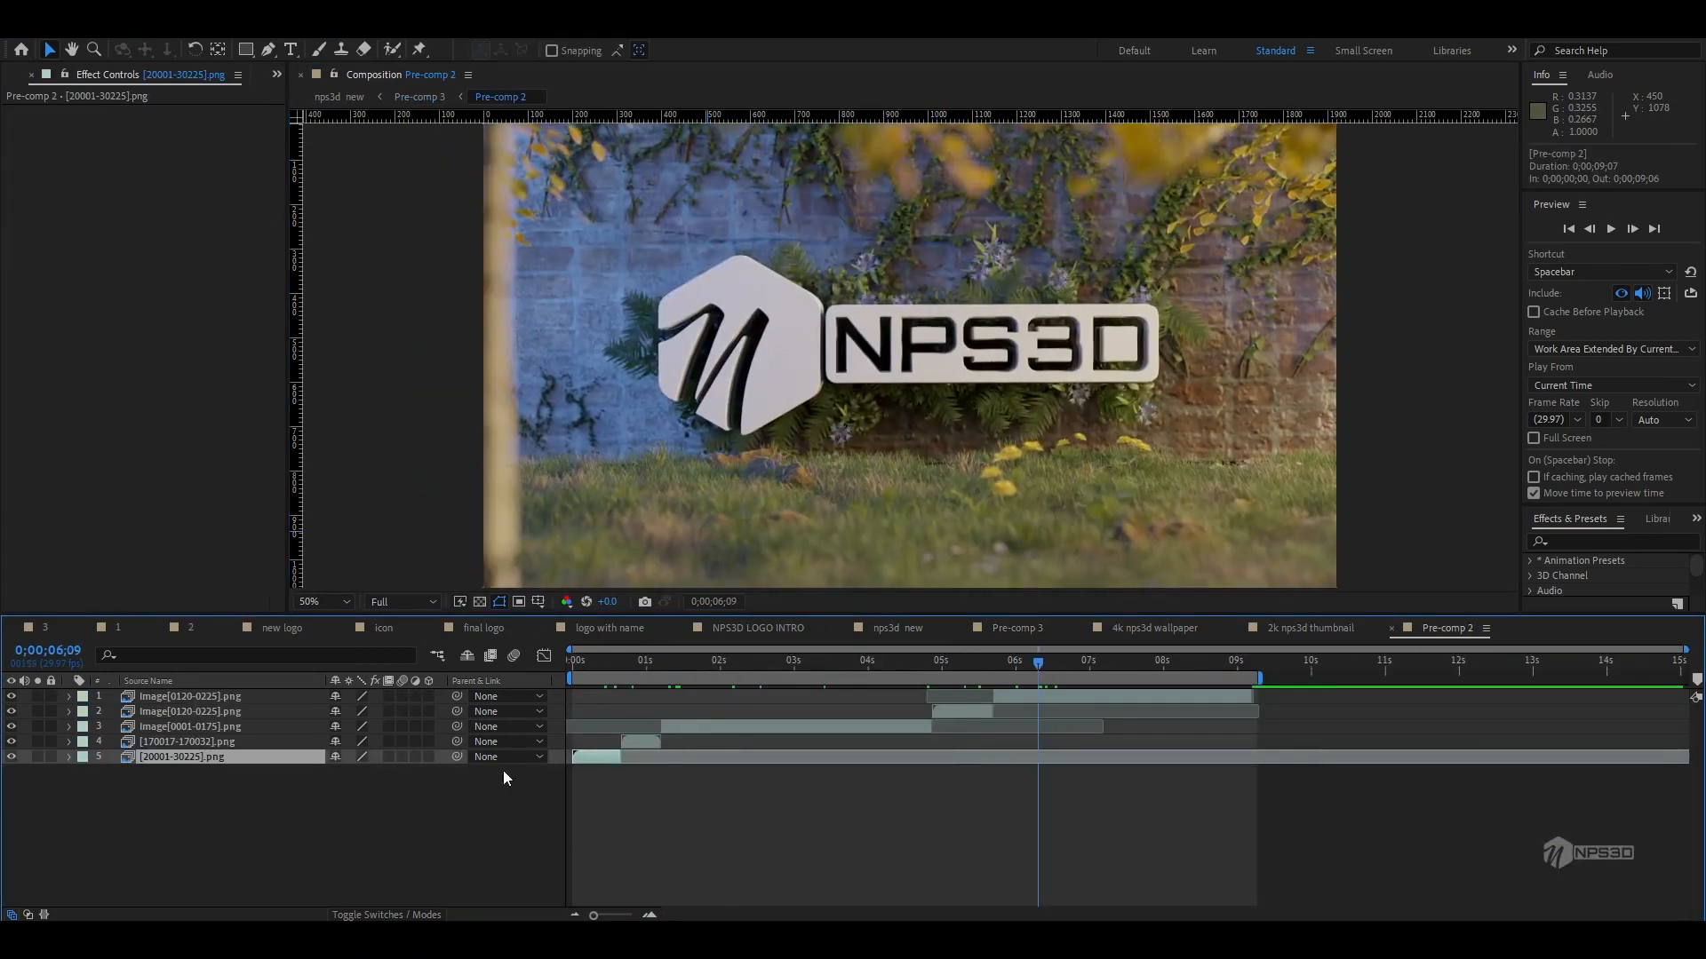
{"action": "left_click_drag", "start_coordinate": [599, 687], "coordinate": [796, 680]}
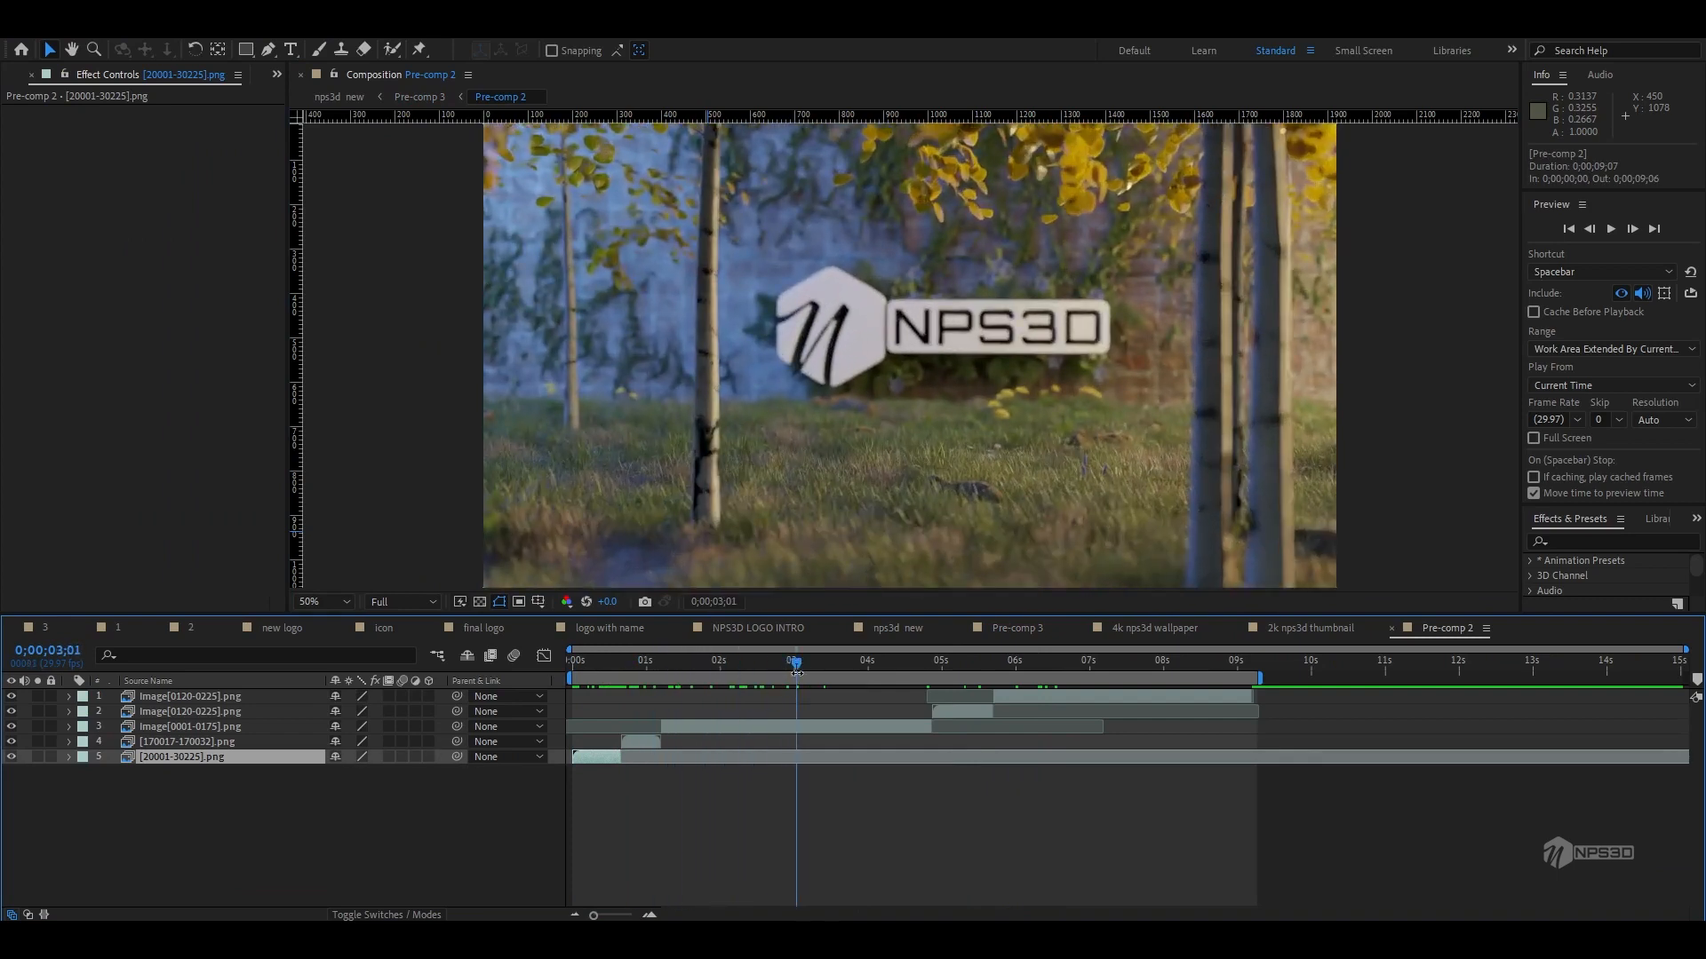
{"action": "left_click_drag", "start_coordinate": [828, 663], "coordinate": [780, 673]}
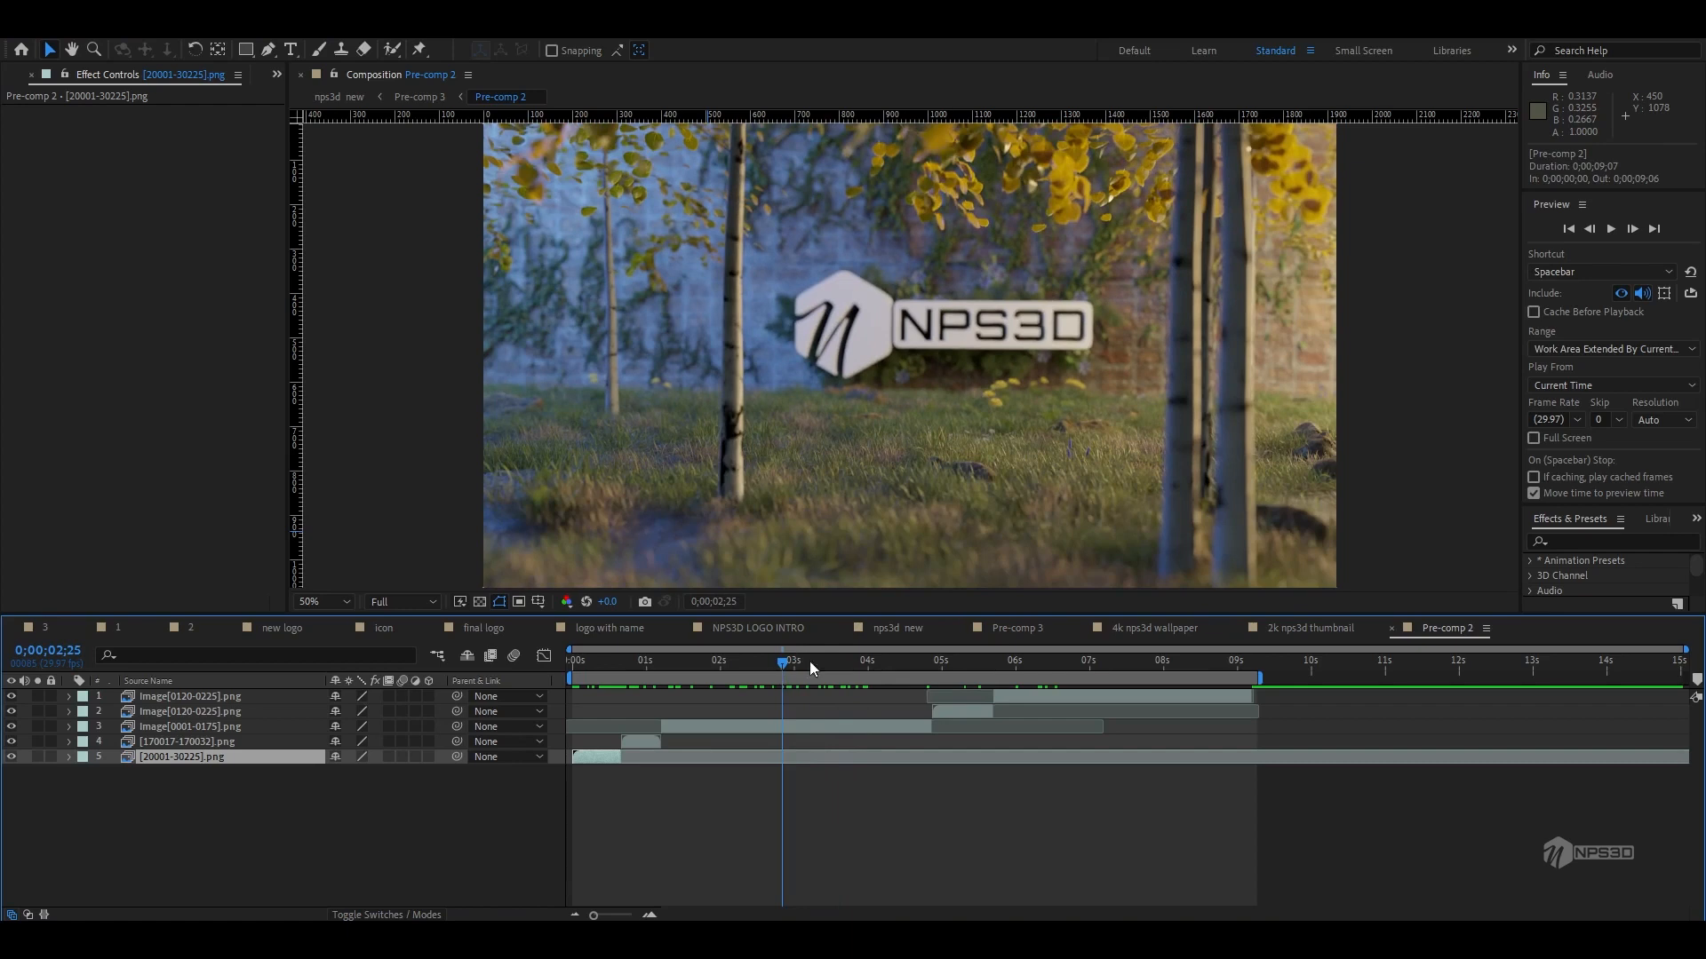
- Return to Pre-comp 3, display the 3D Camera Tracker's track points, and scrub to 0;00;05;24 to examine them
{"action": "left_click", "coordinate": [999, 628]}
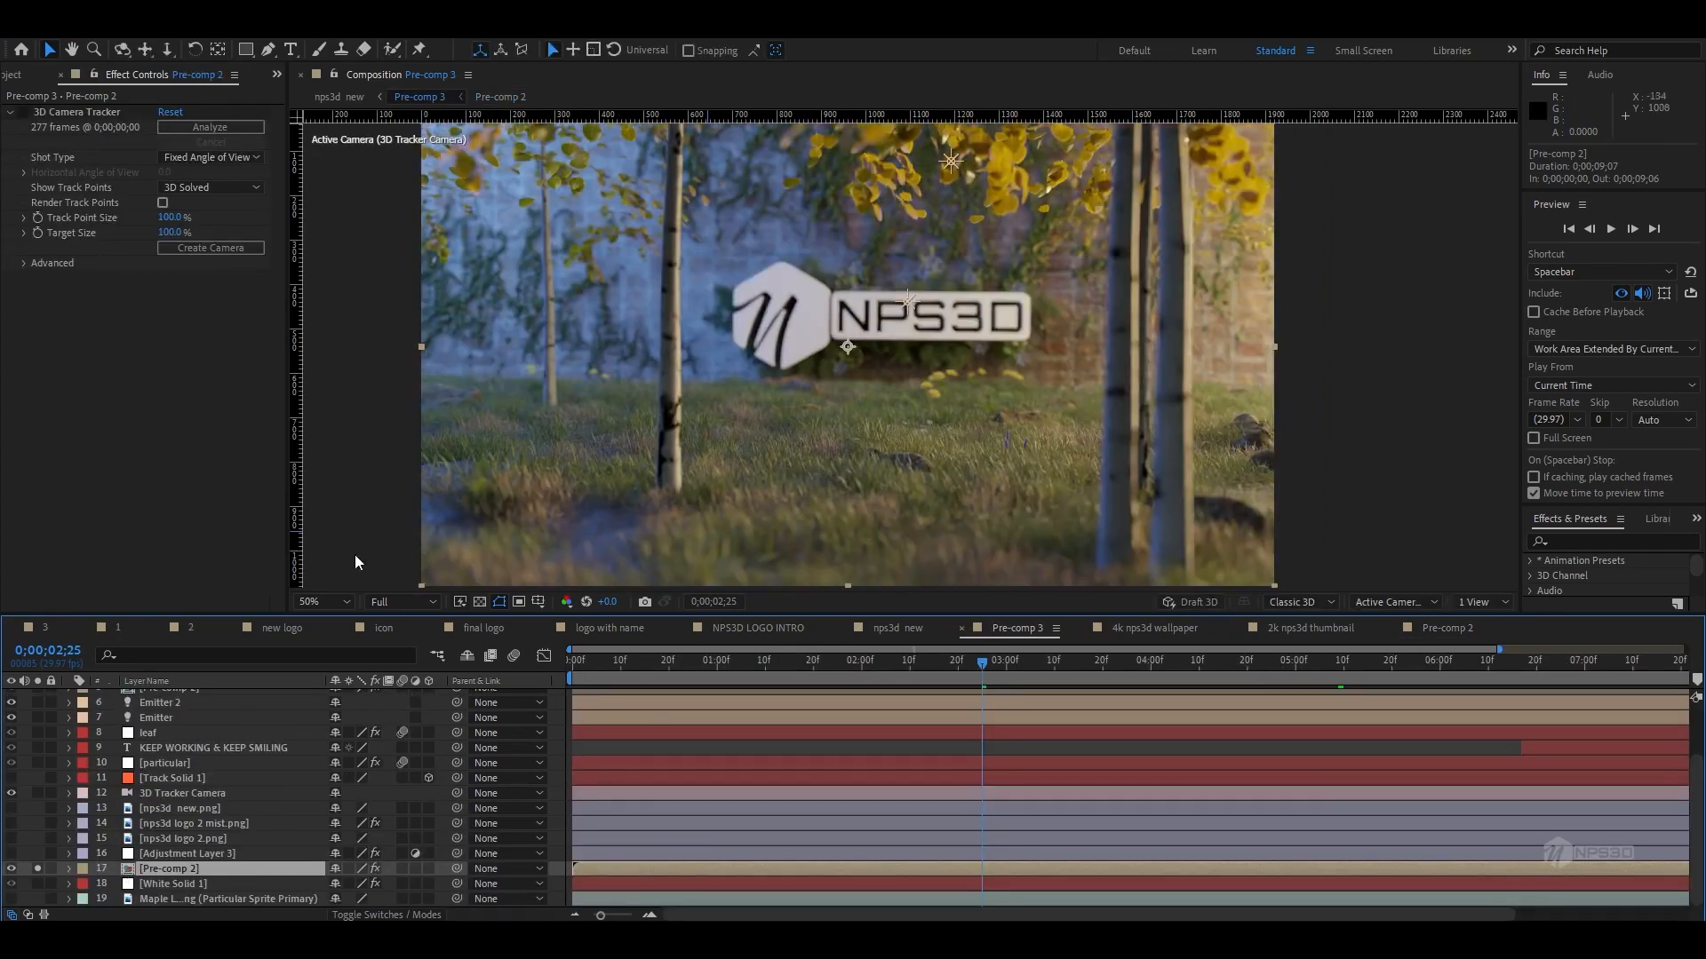
{"action": "left_click", "coordinate": [24, 119]}
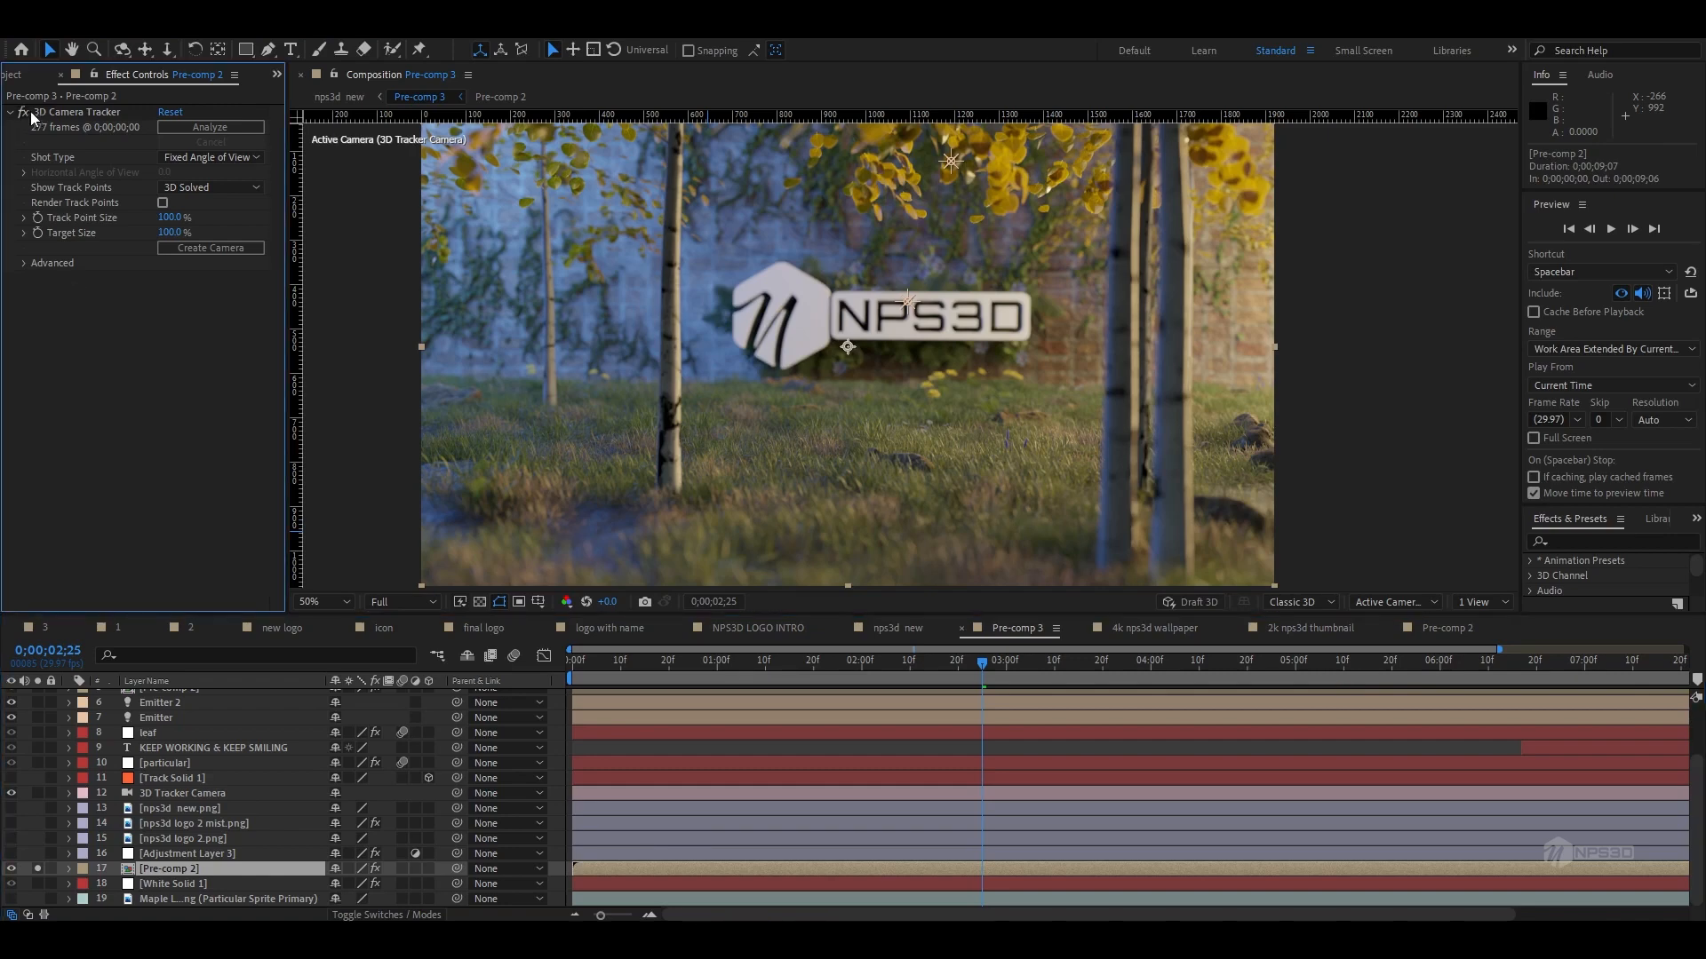
{"action": "left_click", "coordinate": [54, 113]}
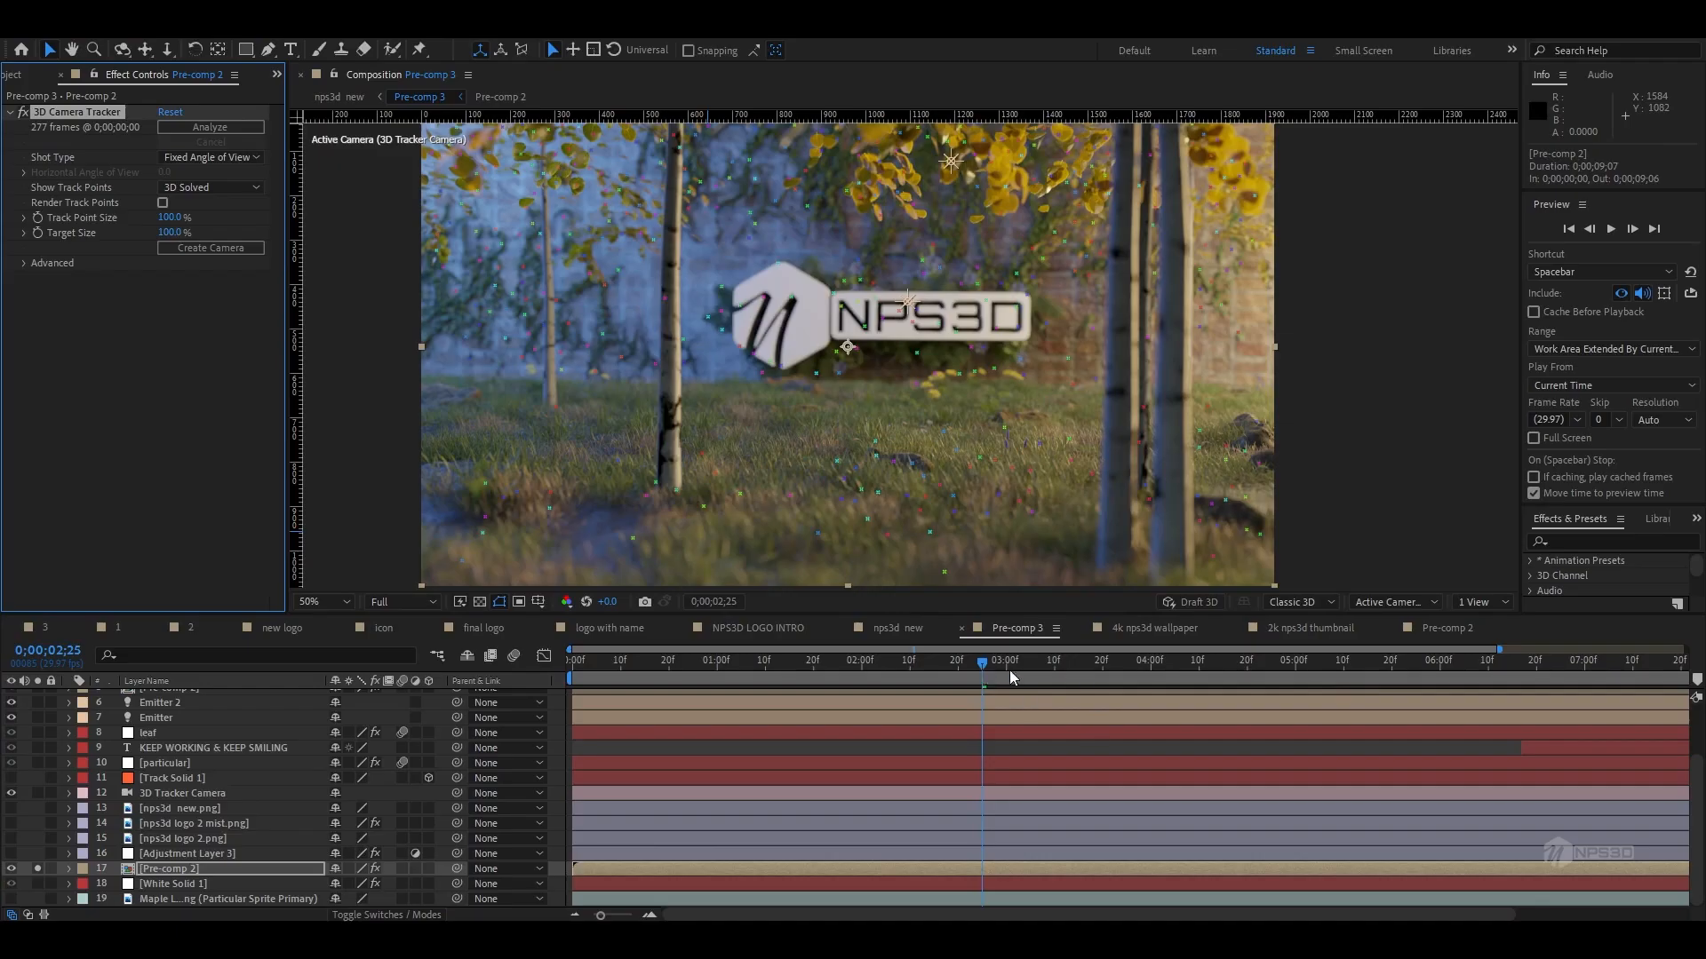
{"action": "left_click_drag", "start_coordinate": [1011, 677], "coordinate": [1413, 681]}
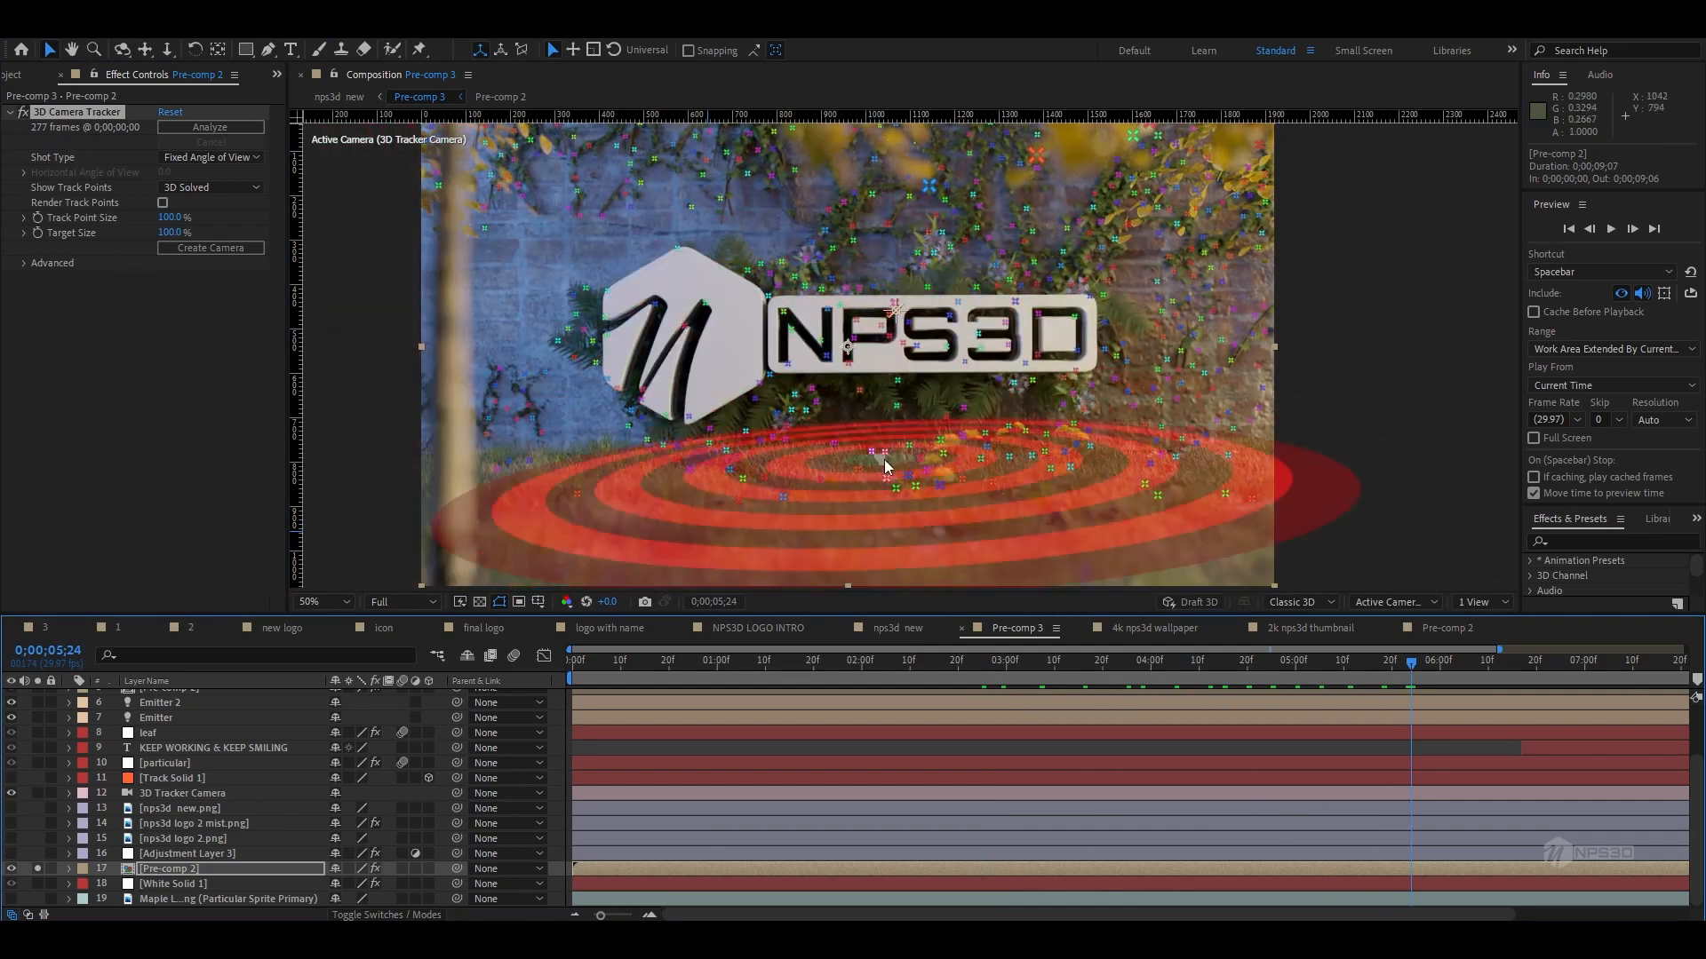
- Inspect the Track Solid 1 layer on the grass and the Emitter 2 light
{"action": "left_click", "coordinate": [177, 778]}
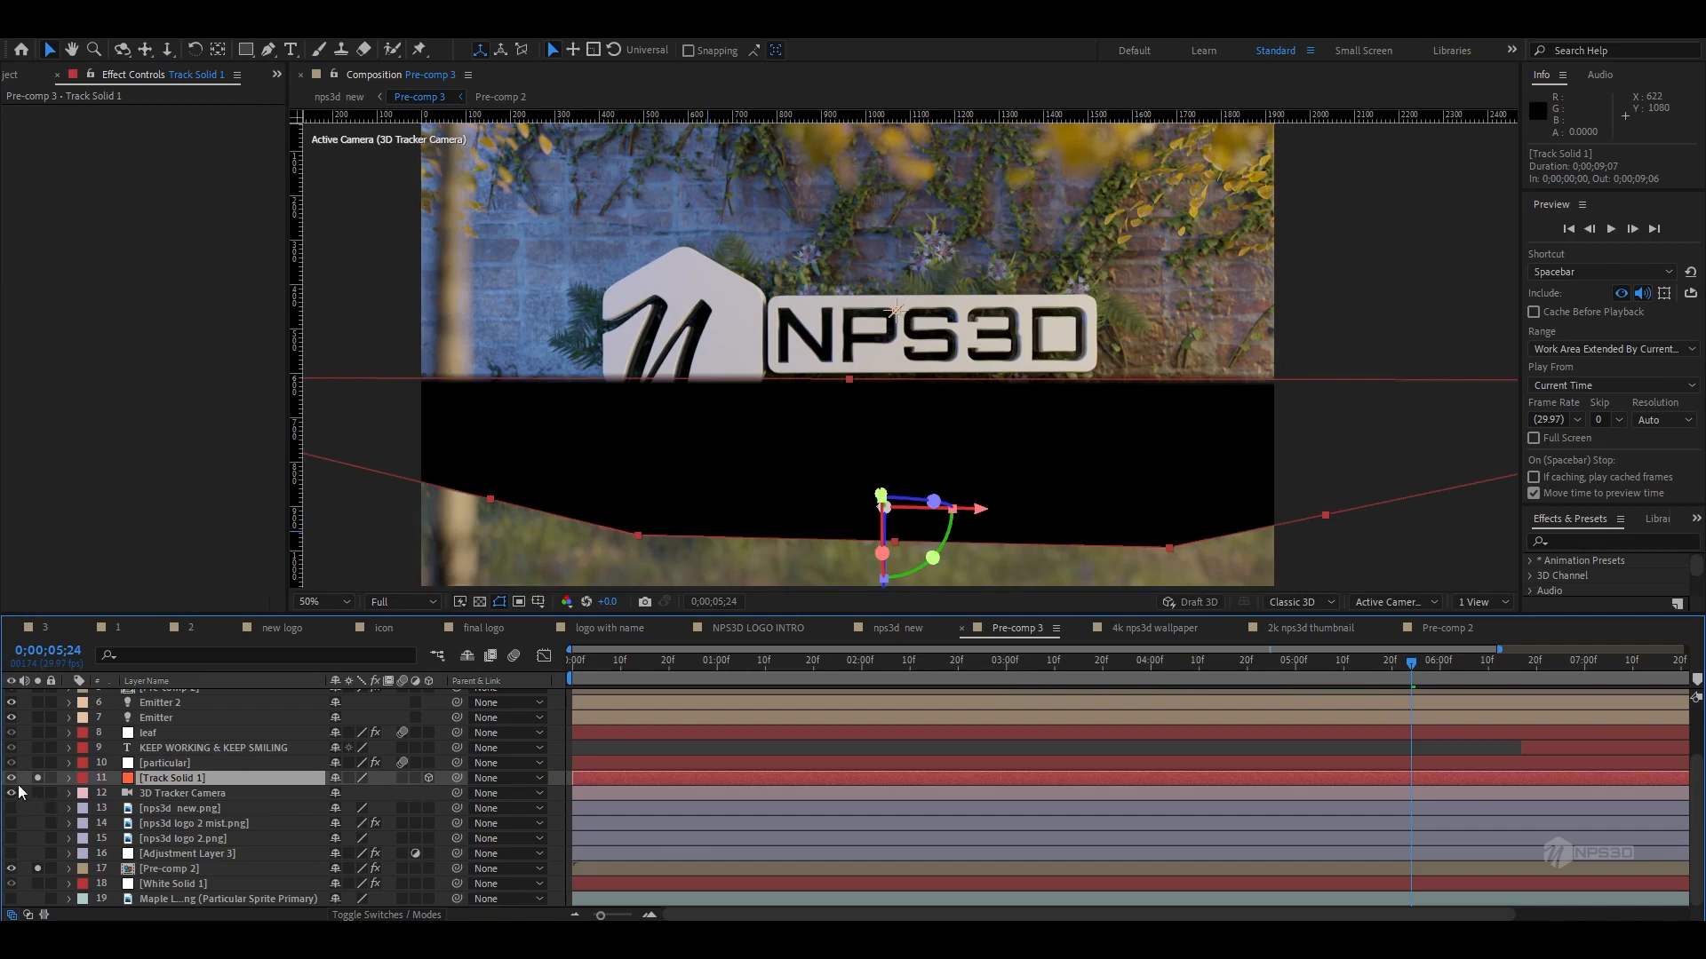
{"action": "left_click", "coordinate": [158, 703]}
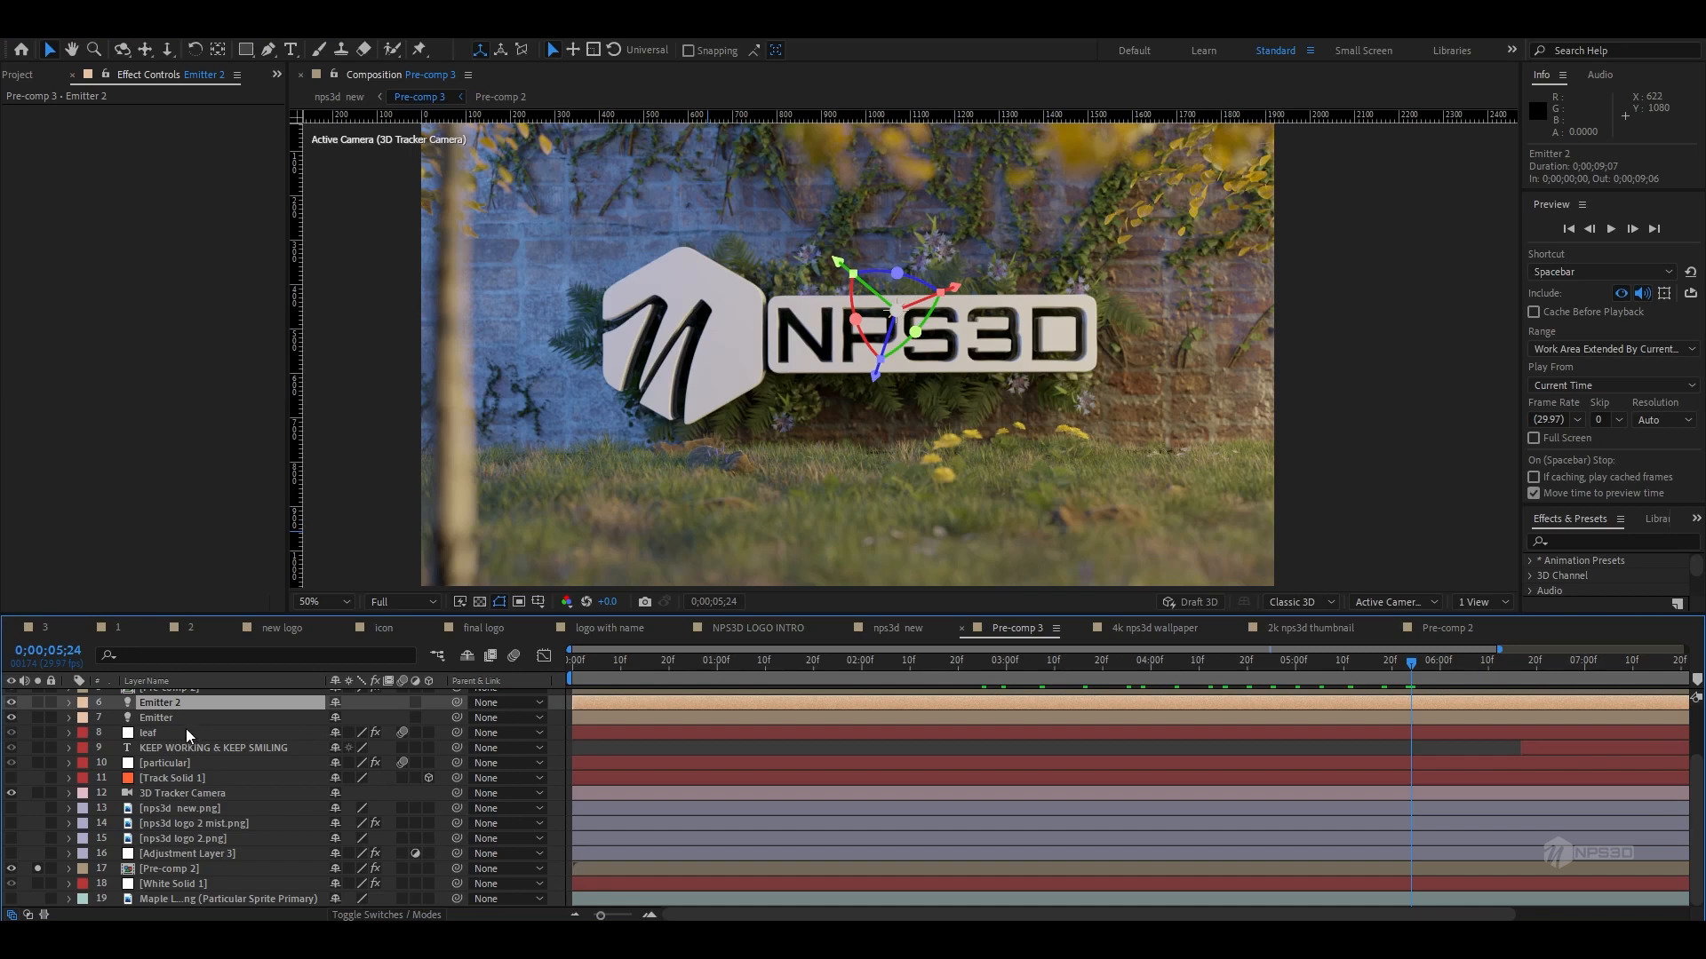
- Isolate the particular layer by soloing it and unsoloing Pre-comp 2, and preview its floating particles
{"action": "left_click", "coordinate": [64, 909]}
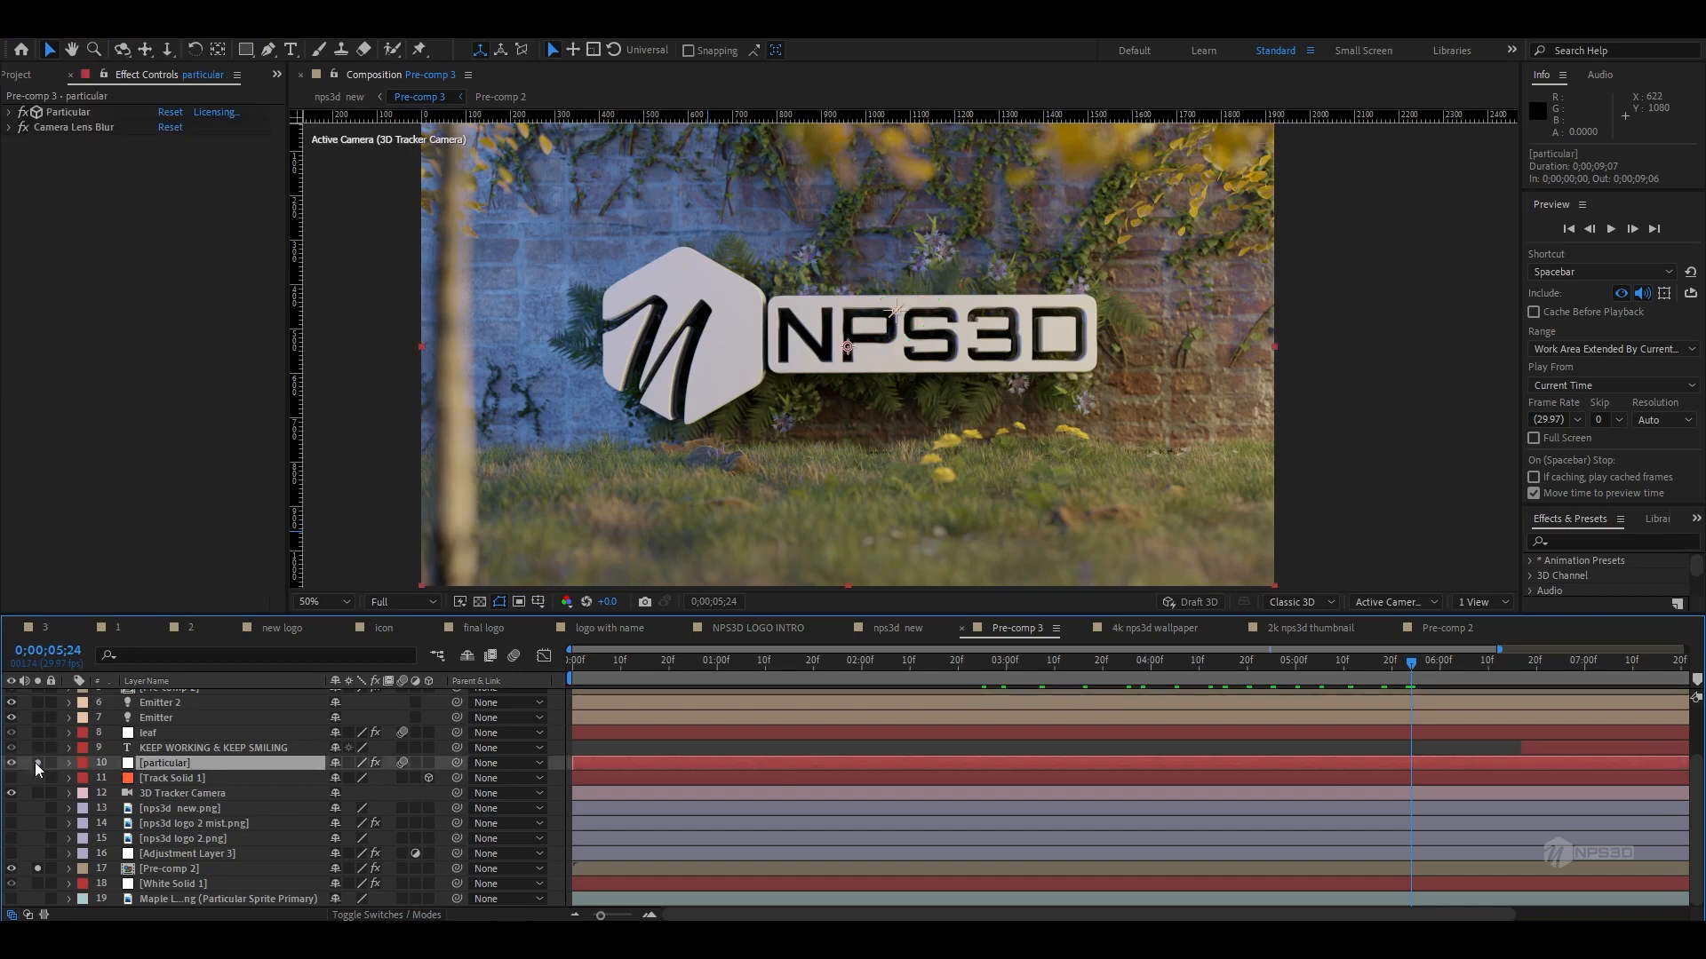
{"action": "left_click_drag", "start_coordinate": [1456, 673], "coordinate": [762, 699]}
{"action": "key", "text": "minus"}
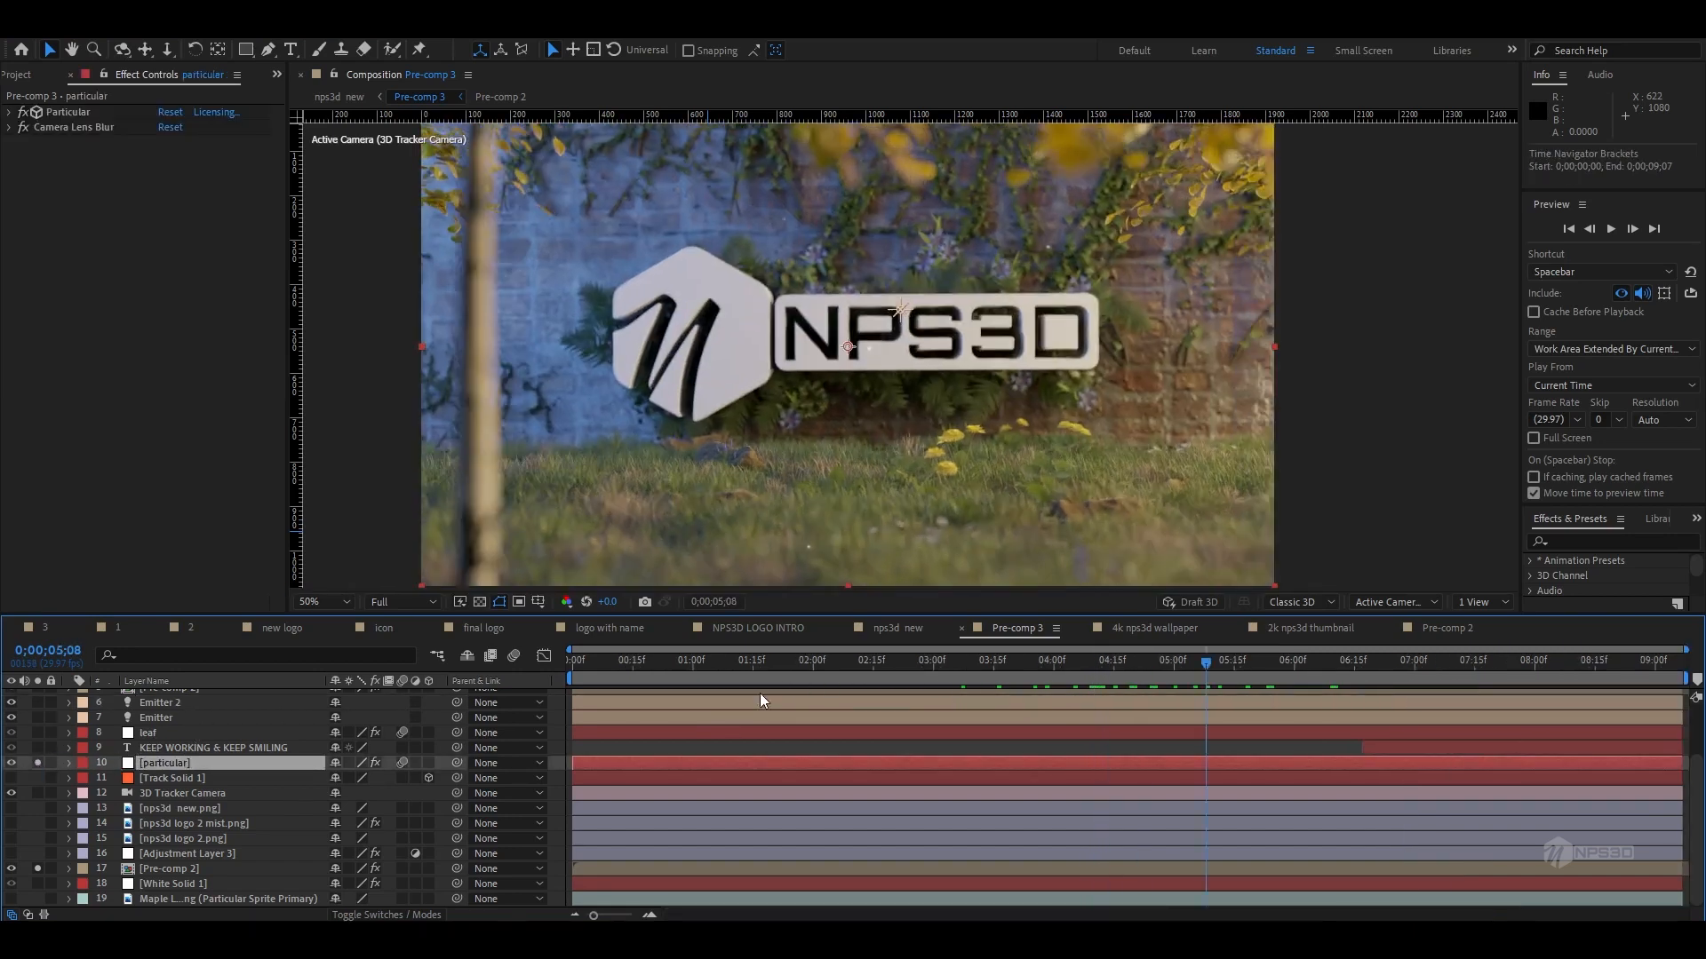
{"action": "left_click", "coordinate": [38, 868]}
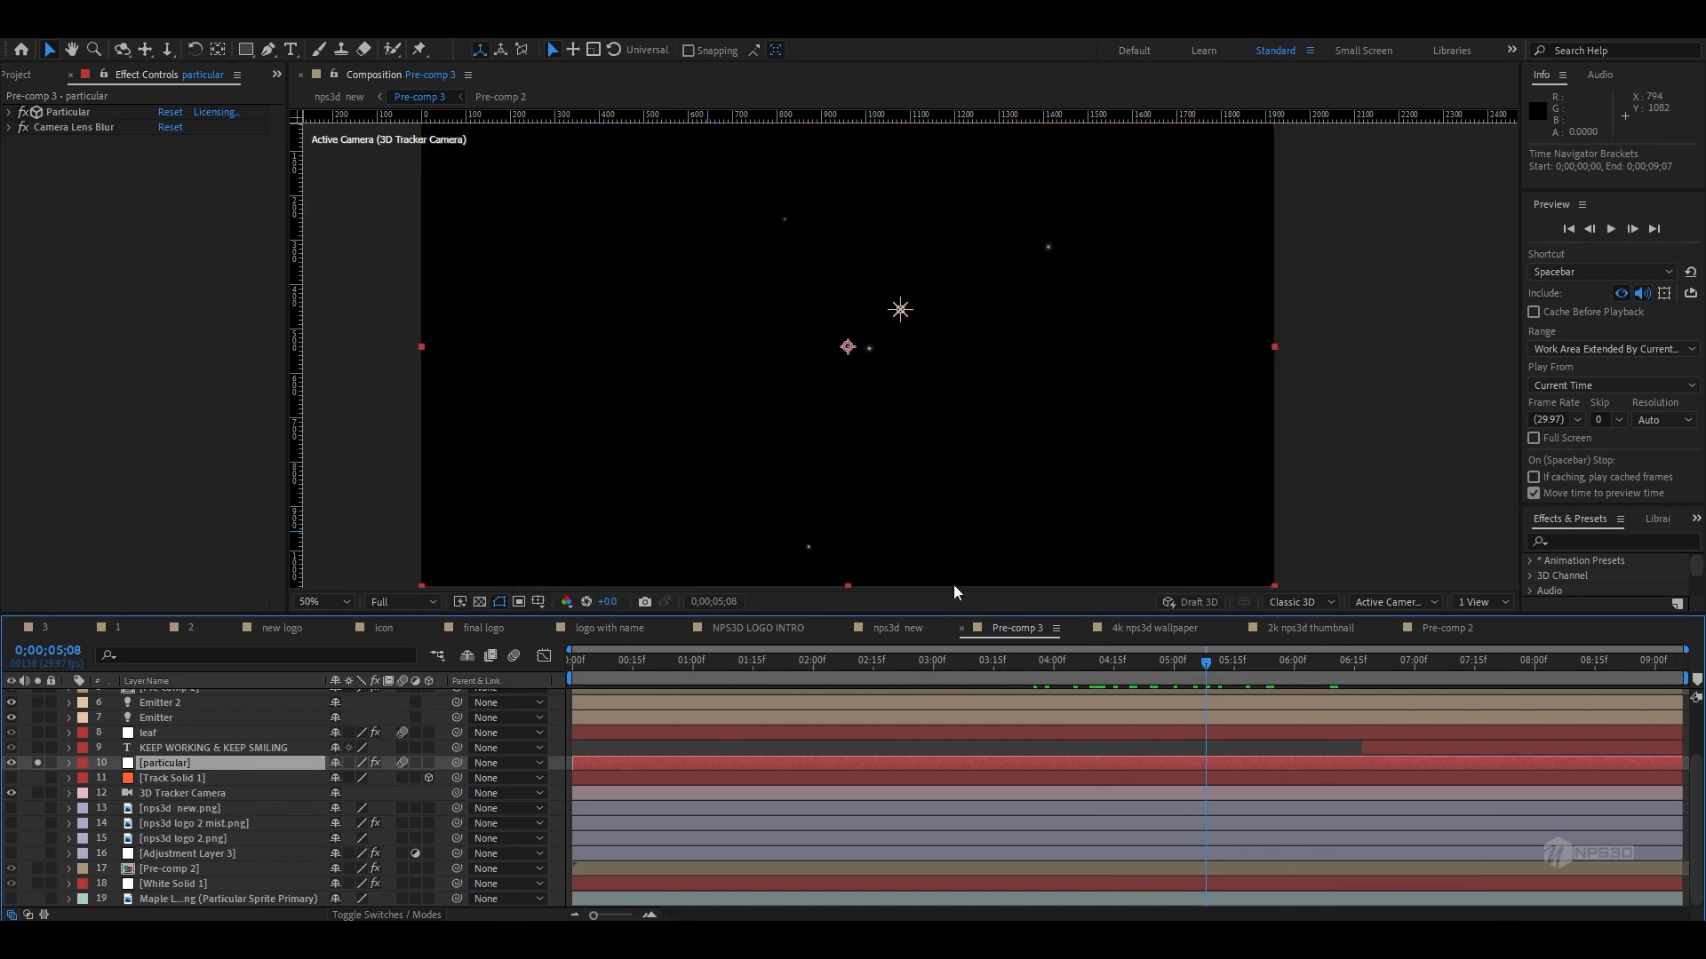
{"action": "left_click_drag", "start_coordinate": [844, 668], "coordinate": [570, 682]}
{"action": "key", "text": "space"}
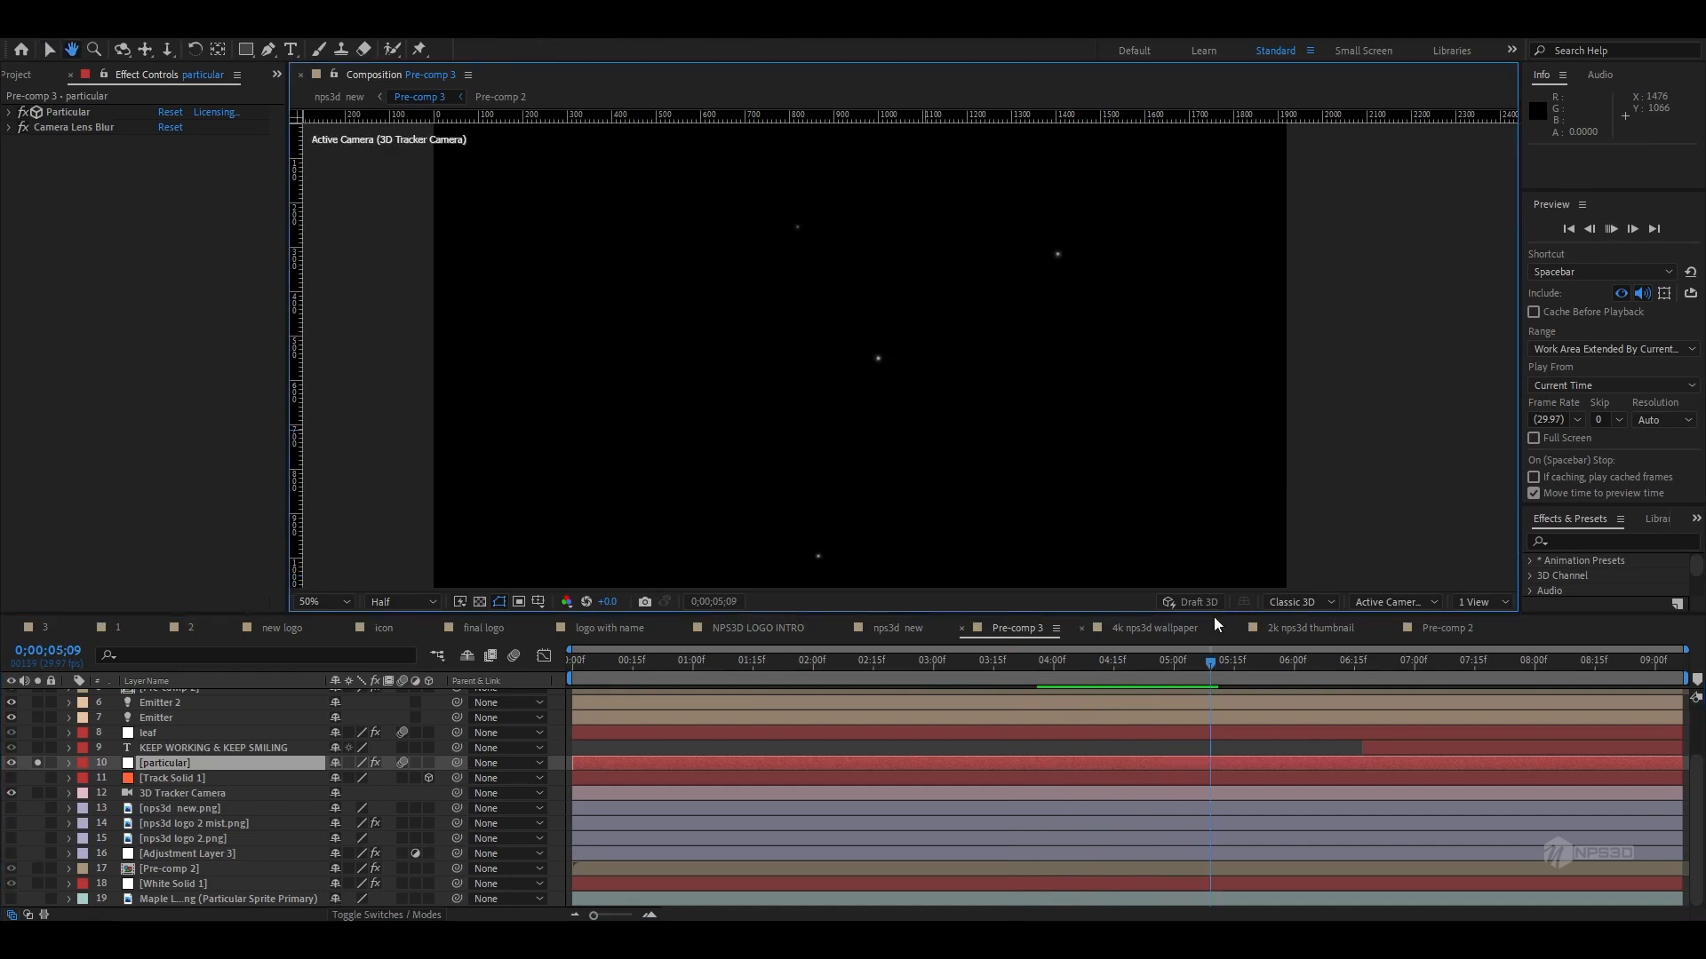
{"action": "key", "text": "space"}
{"action": "key", "text": "space"}
- Solo the leaf layer together with the particles and scrub to 0;00;04;17 to view the leaves
{"action": "left_click", "coordinate": [38, 733]}
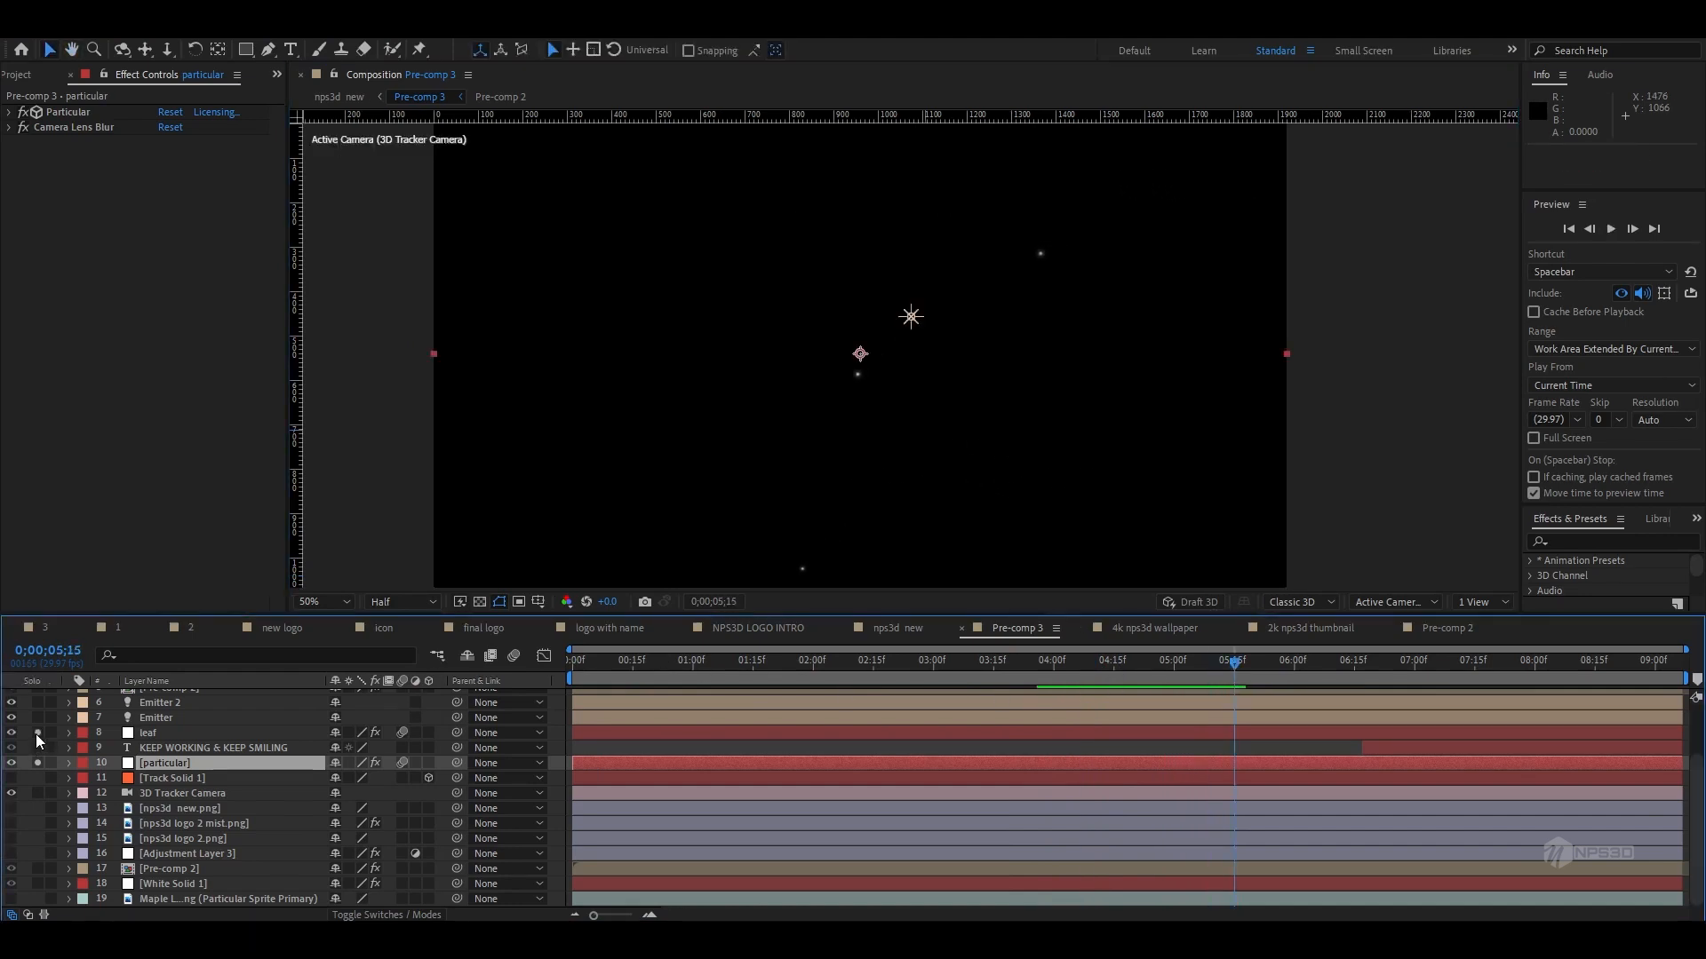
{"action": "left_click", "coordinate": [1054, 676]}
{"action": "left_click_drag", "start_coordinate": [1057, 683], "coordinate": [1121, 683]}
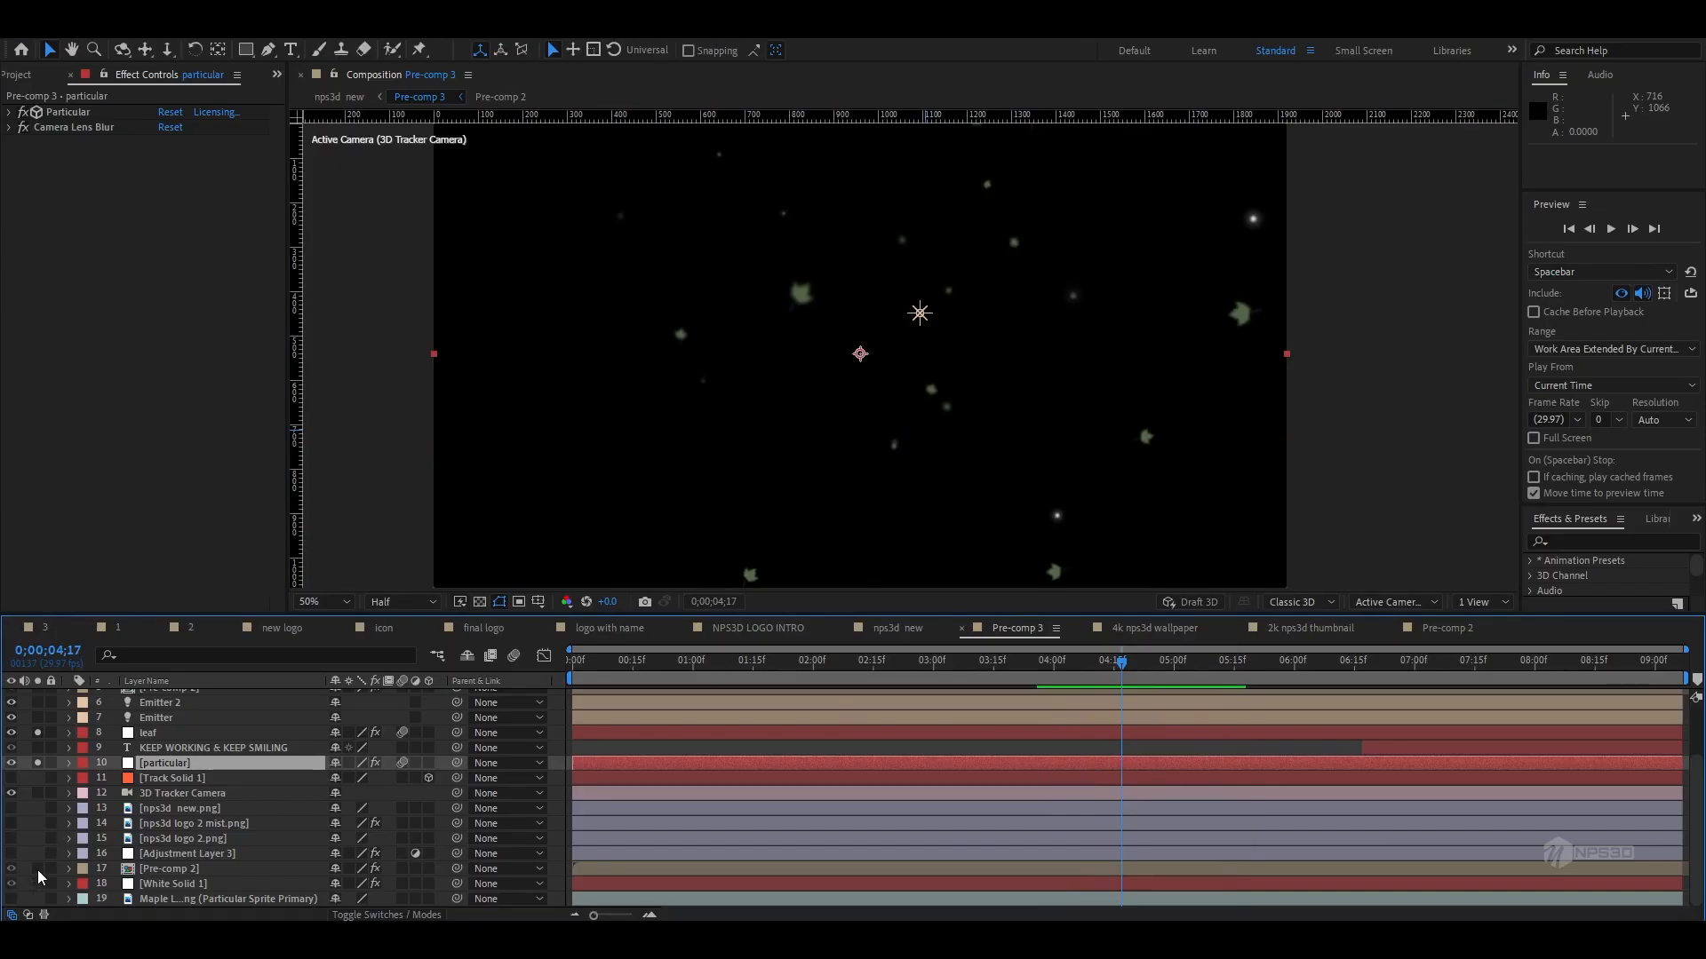
- Solo the lower Pre-comp 2 with the particular and leaf layers, and compare the footage with and without particles at 0;00;05;00
{"action": "left_click", "coordinate": [37, 869]}
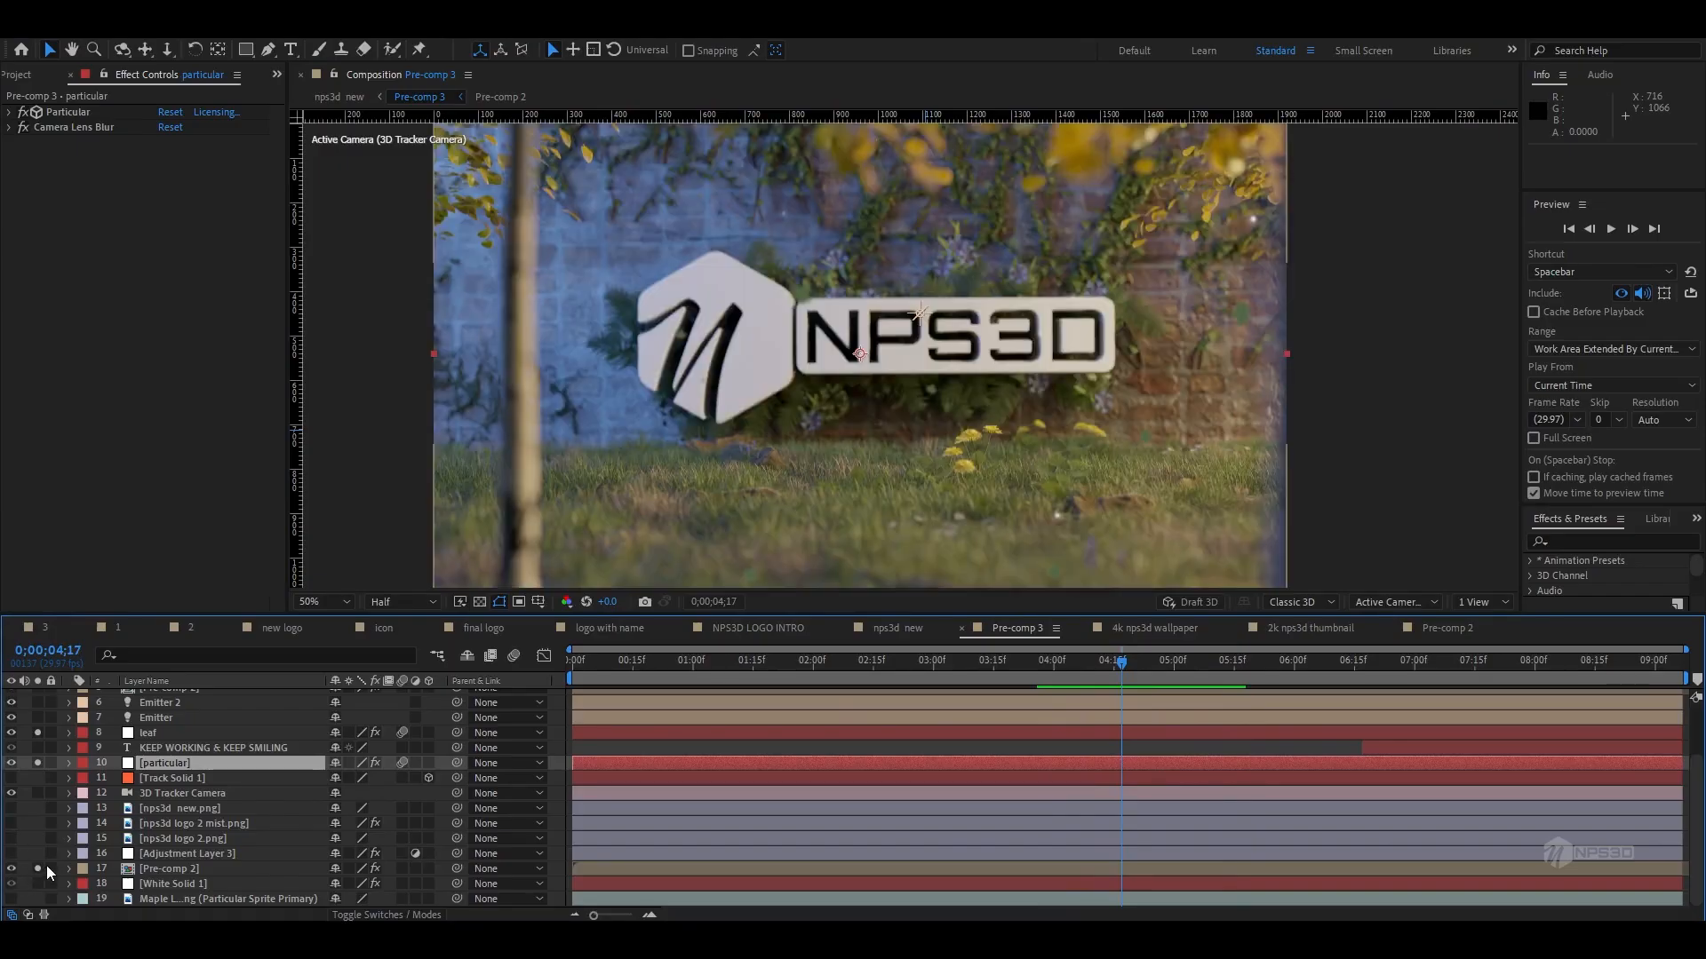
{"action": "left_click_drag", "start_coordinate": [1124, 667], "coordinate": [1170, 663]}
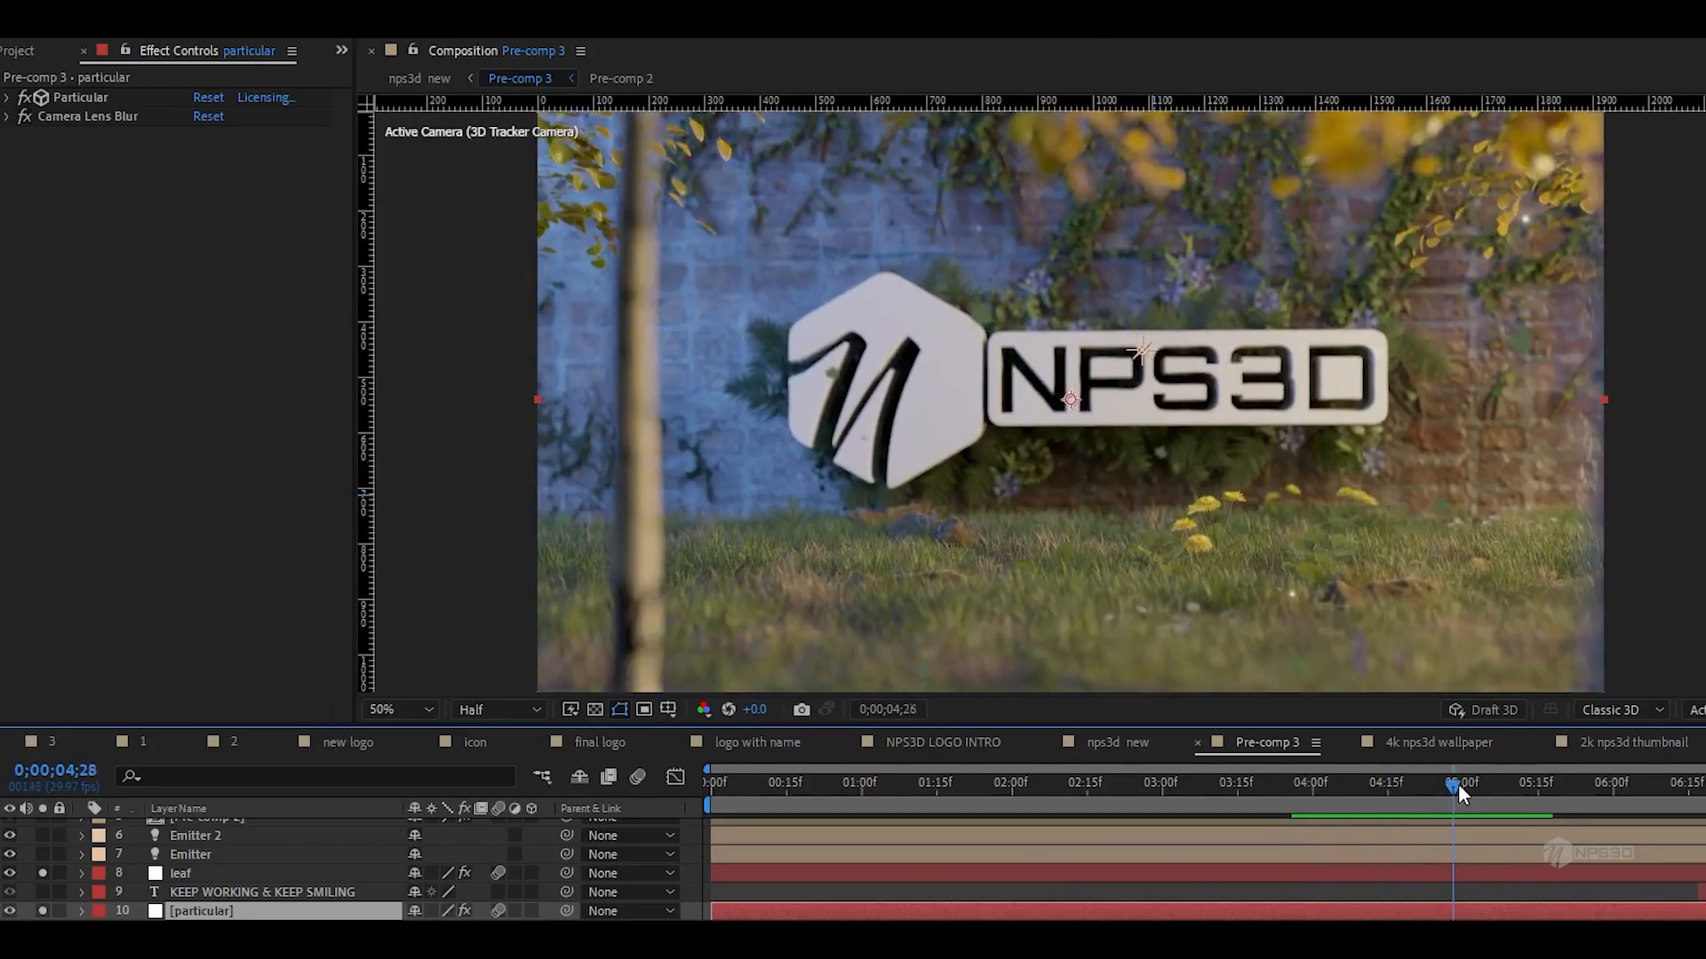
{"action": "left_click_drag", "start_coordinate": [1457, 784], "coordinate": [1464, 786]}
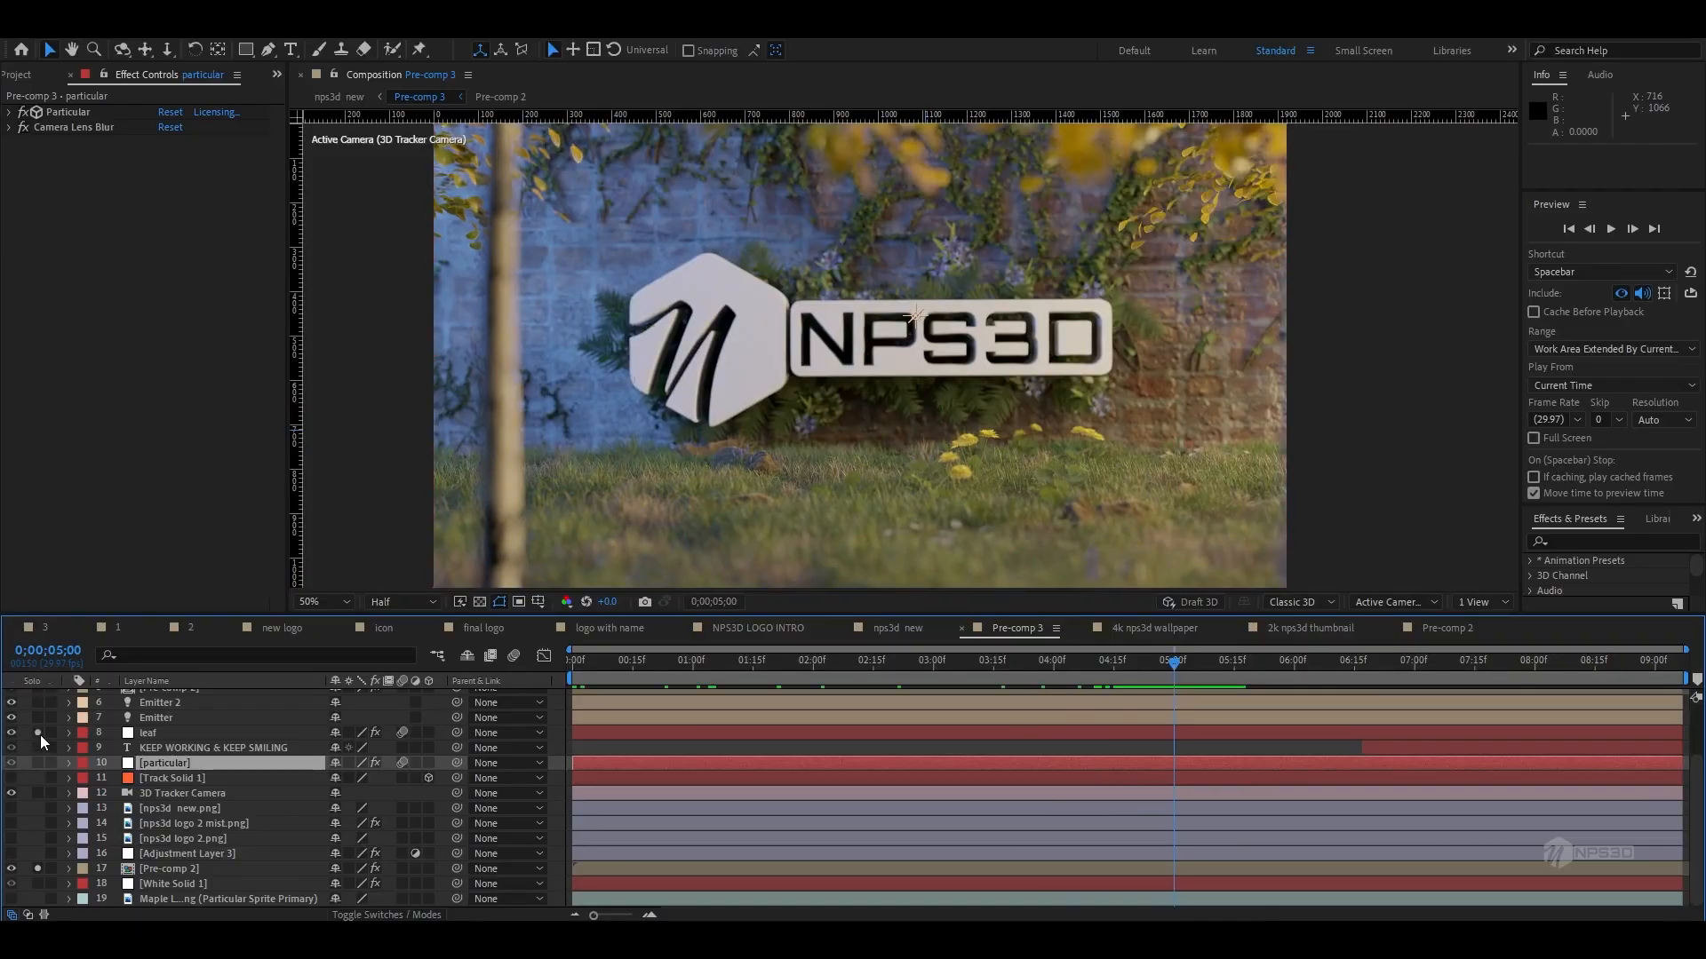
{"action": "left_click", "coordinate": [37, 763]}
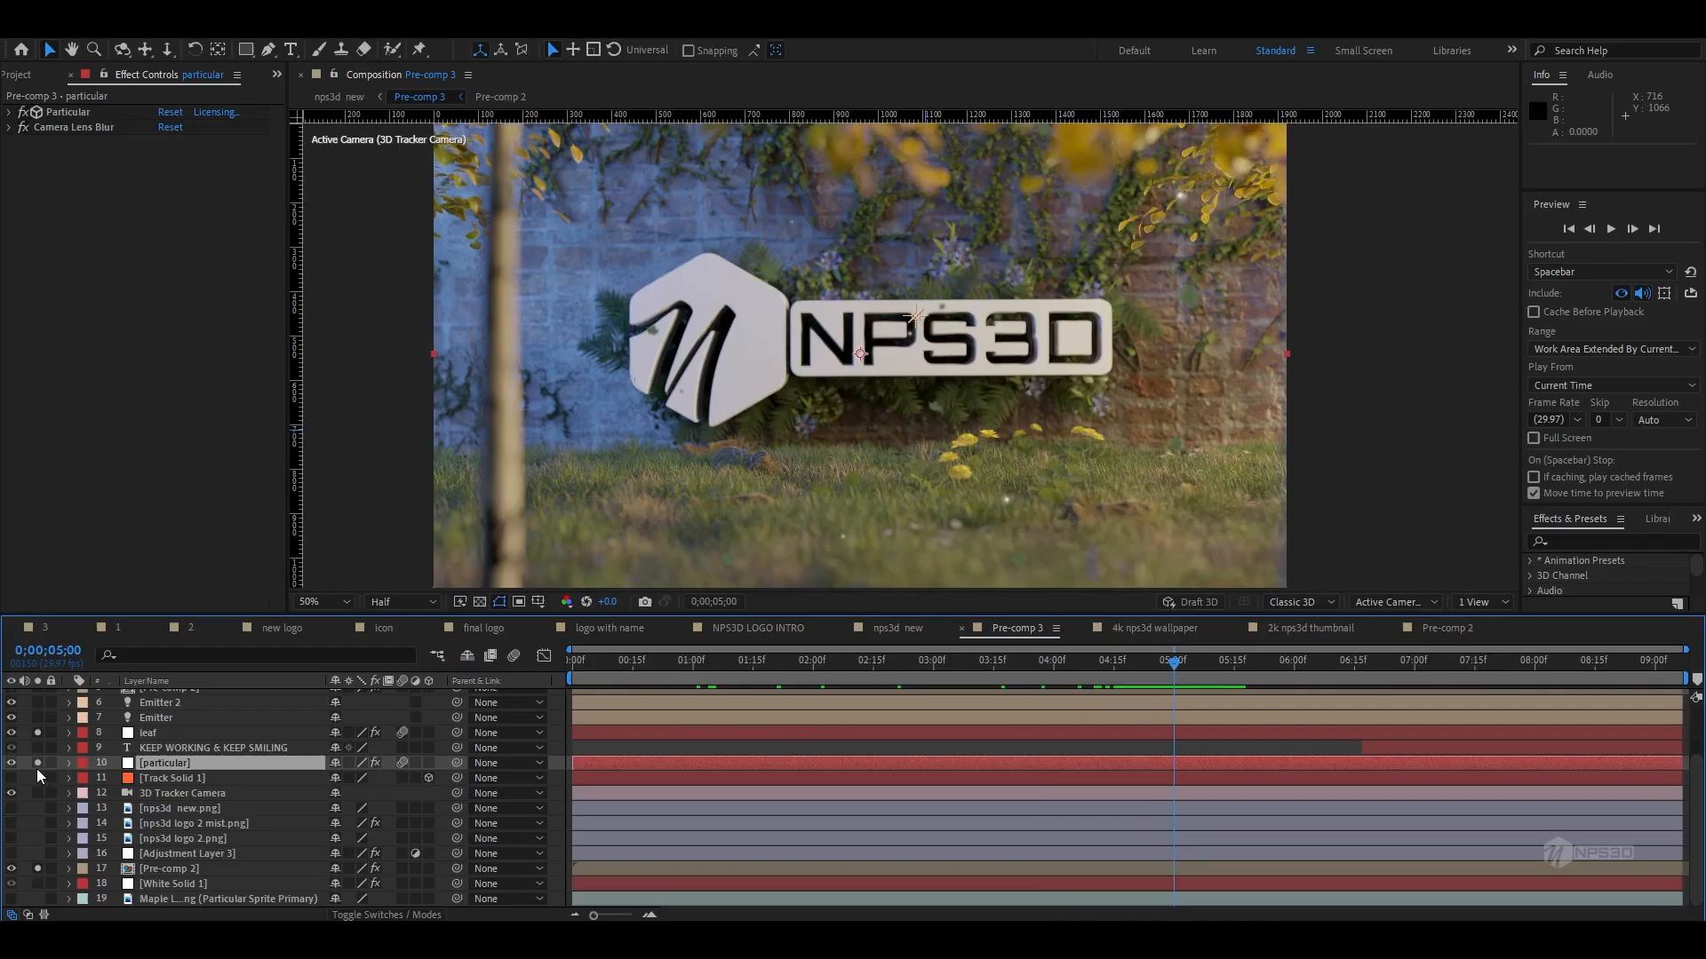
- Isolate the upper Pre-comp 2 layer to inspect its wiped foliage, then view it with the other soloed layers at 0;00;06;10
{"action": "scroll", "coordinate": [169, 768], "scroll_direction": "up", "scroll_amount": 3}
{"action": "left_click", "coordinate": [108, 735]}
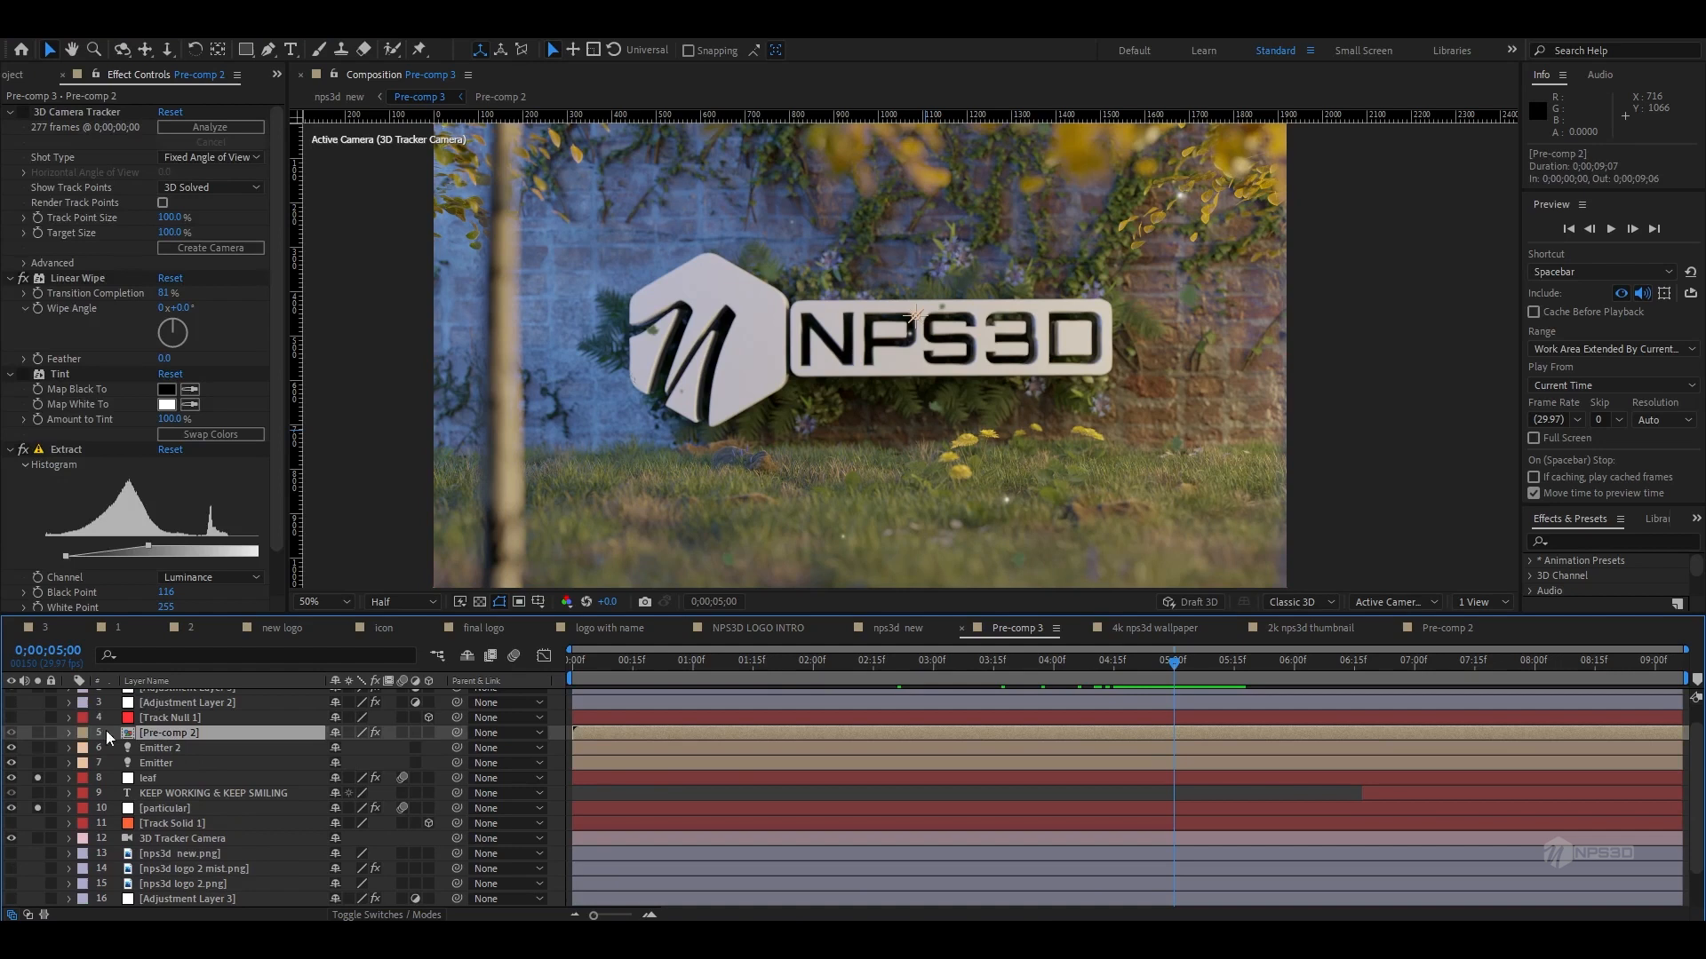
{"action": "left_click", "coordinate": [37, 732]}
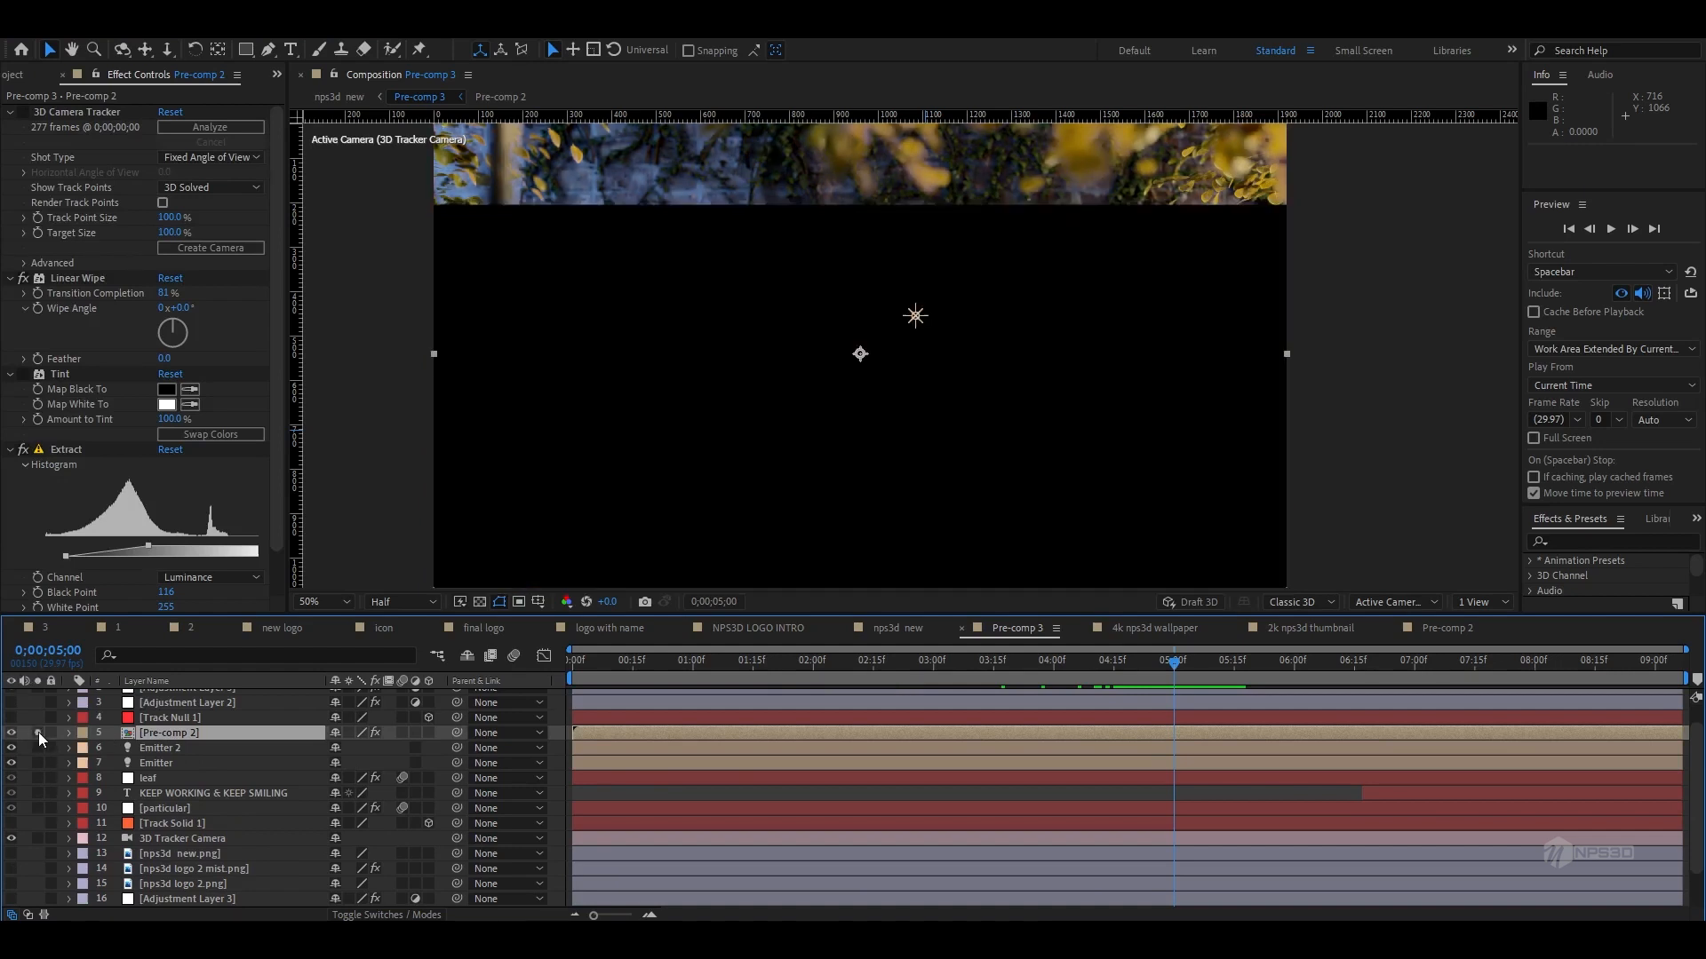
{"action": "scroll", "coordinate": [674, 476], "scroll_direction": "down", "scroll_amount": 2}
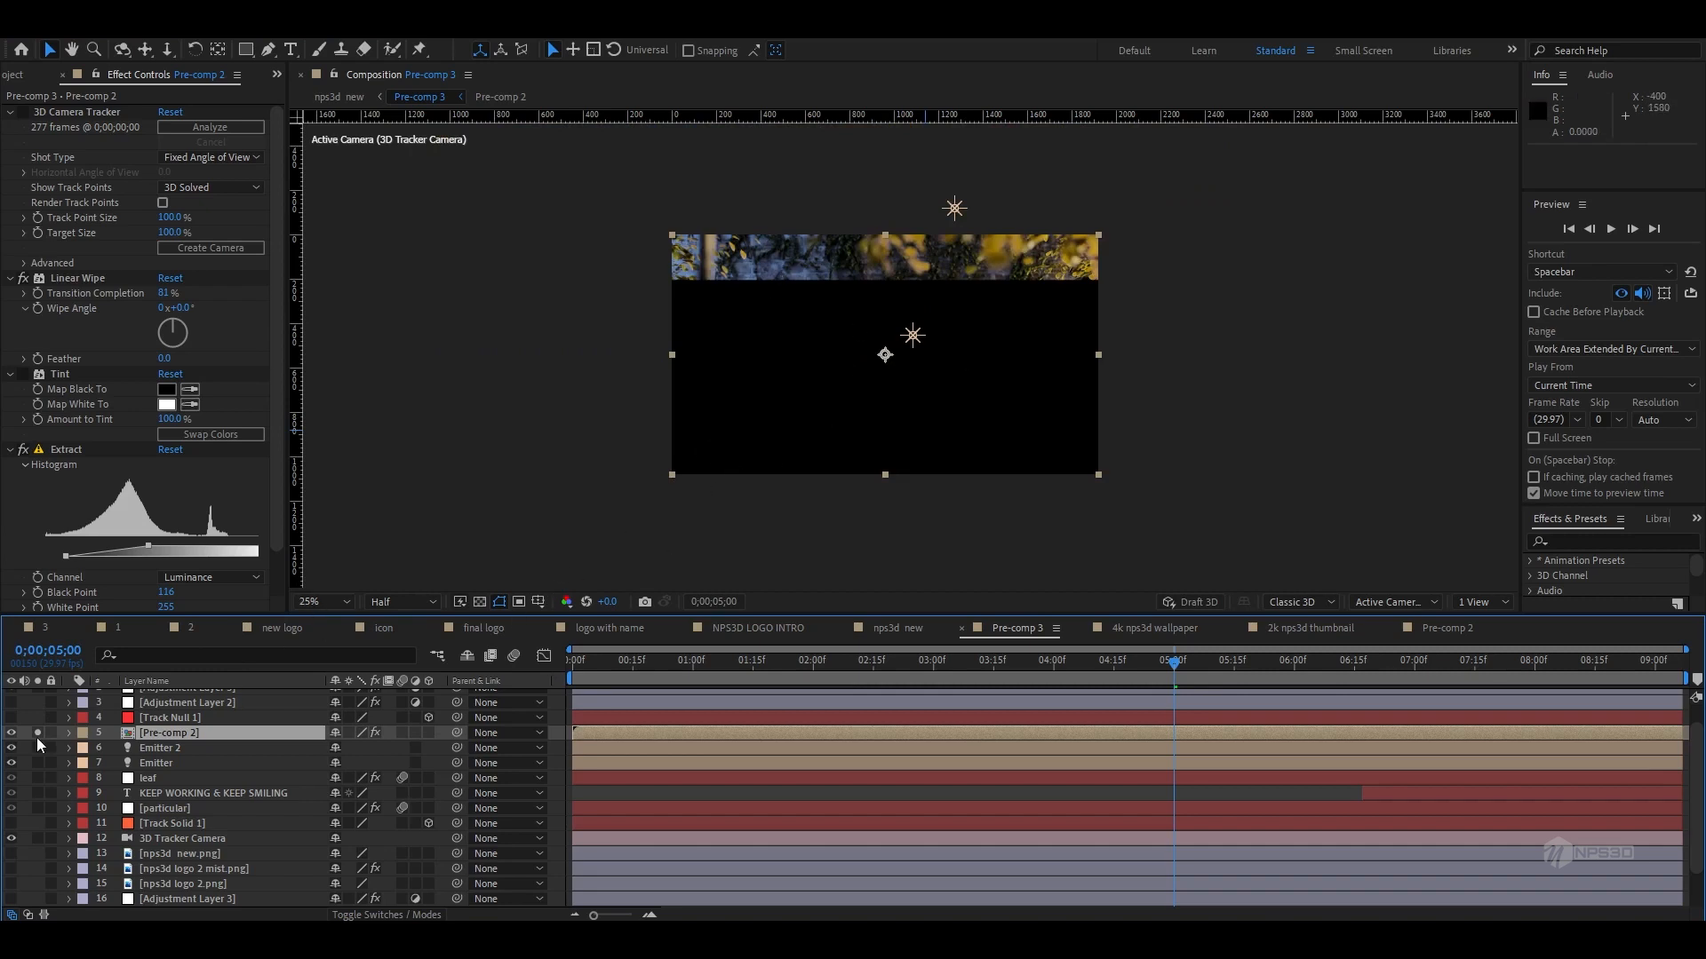
{"action": "left_click", "coordinate": [479, 602]}
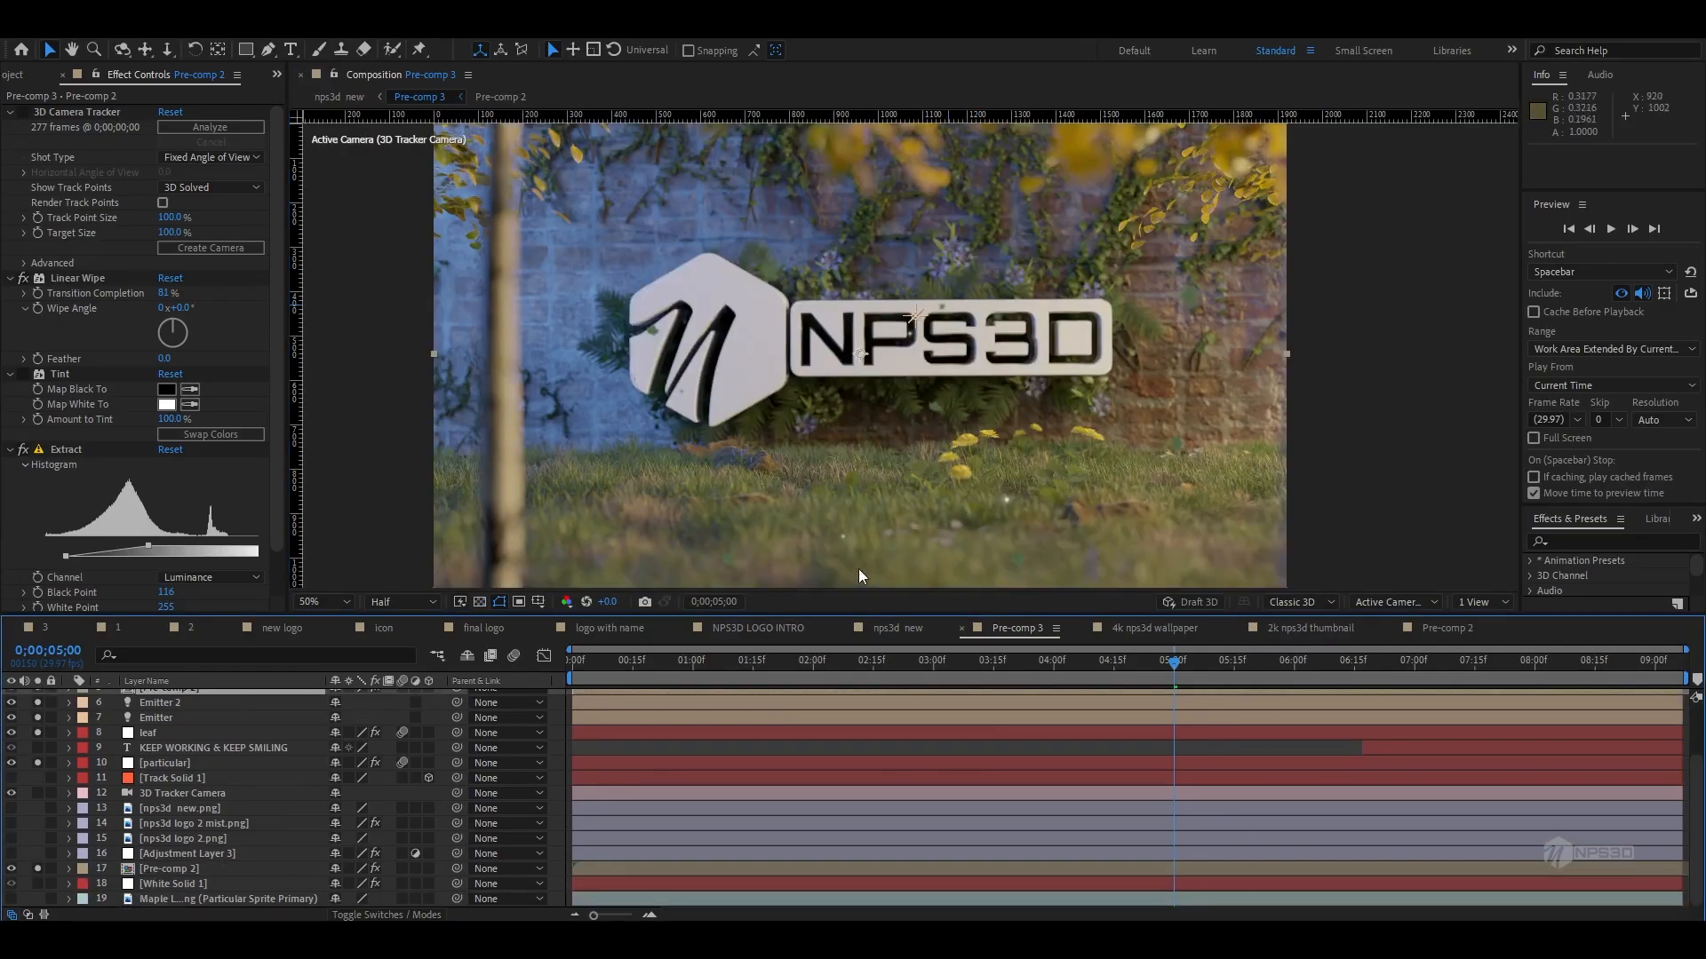
{"action": "left_click_drag", "start_coordinate": [1199, 663], "coordinate": [1278, 663]}
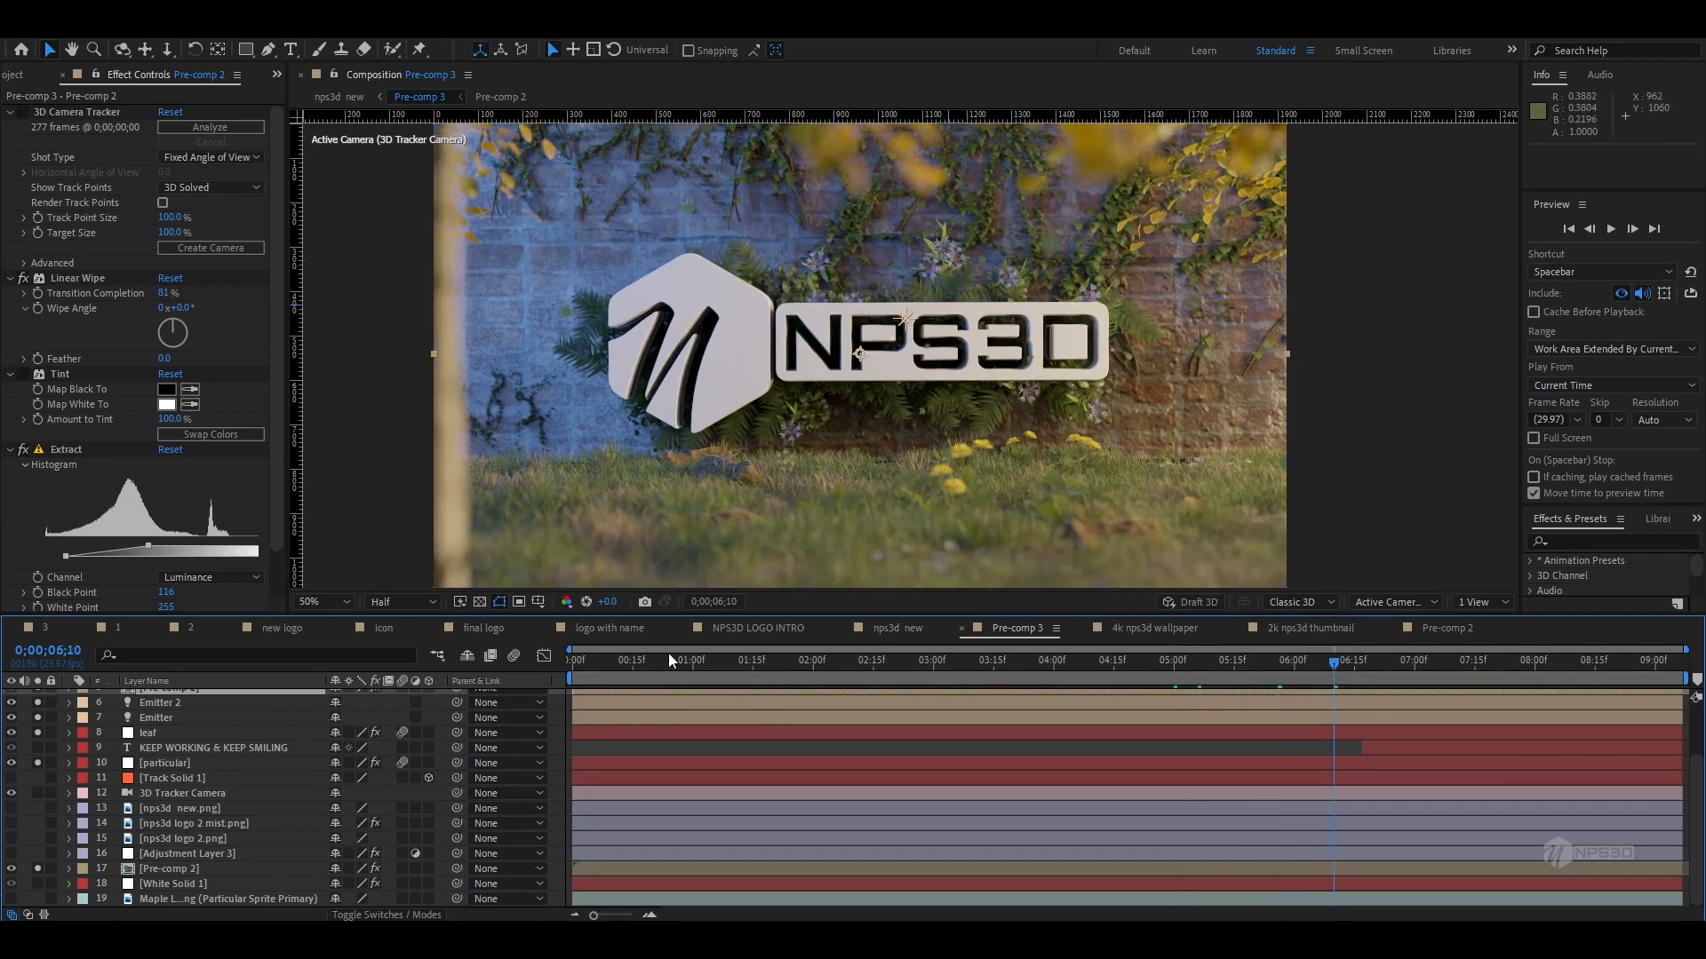
- Reveal the 3D Tracker Camera's camera options and examine its Depth of Field and Focus Distance keyframes
{"action": "scroll", "coordinate": [192, 748], "scroll_direction": "up", "scroll_amount": 1}
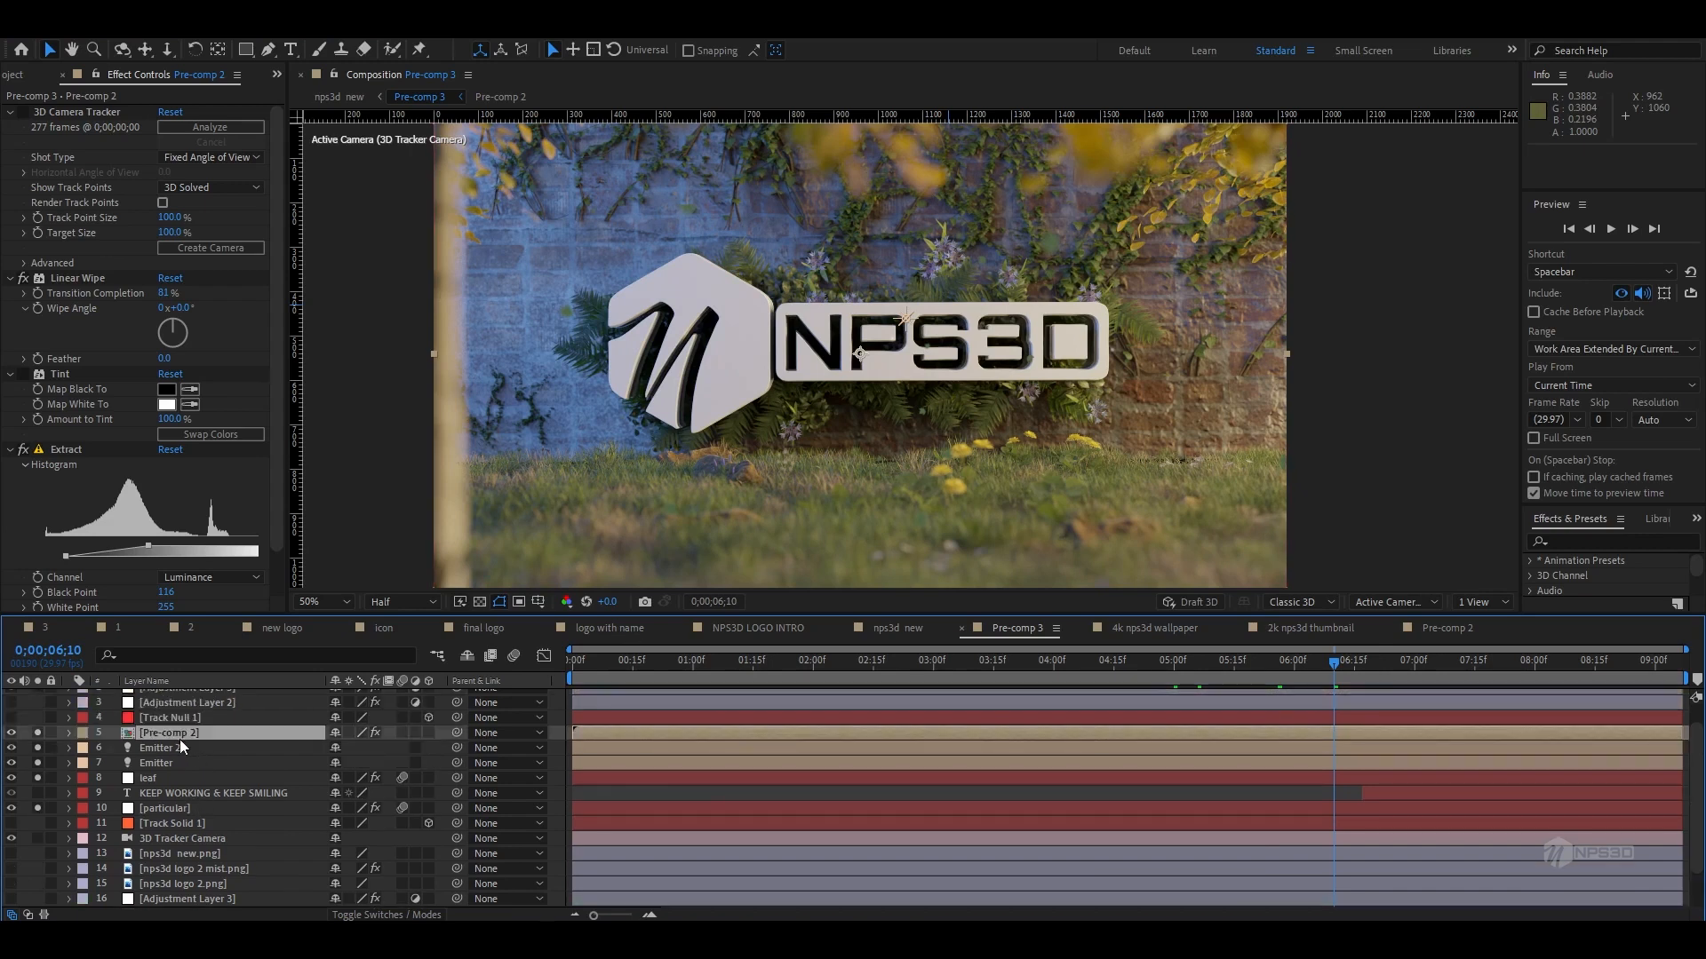
{"action": "scroll", "coordinate": [176, 751], "scroll_direction": "down", "scroll_amount": 2}
{"action": "scroll", "coordinate": [178, 761], "scroll_direction": "up", "scroll_amount": 1}
{"action": "left_click", "coordinate": [184, 839]}
{"action": "key", "text": "u"}
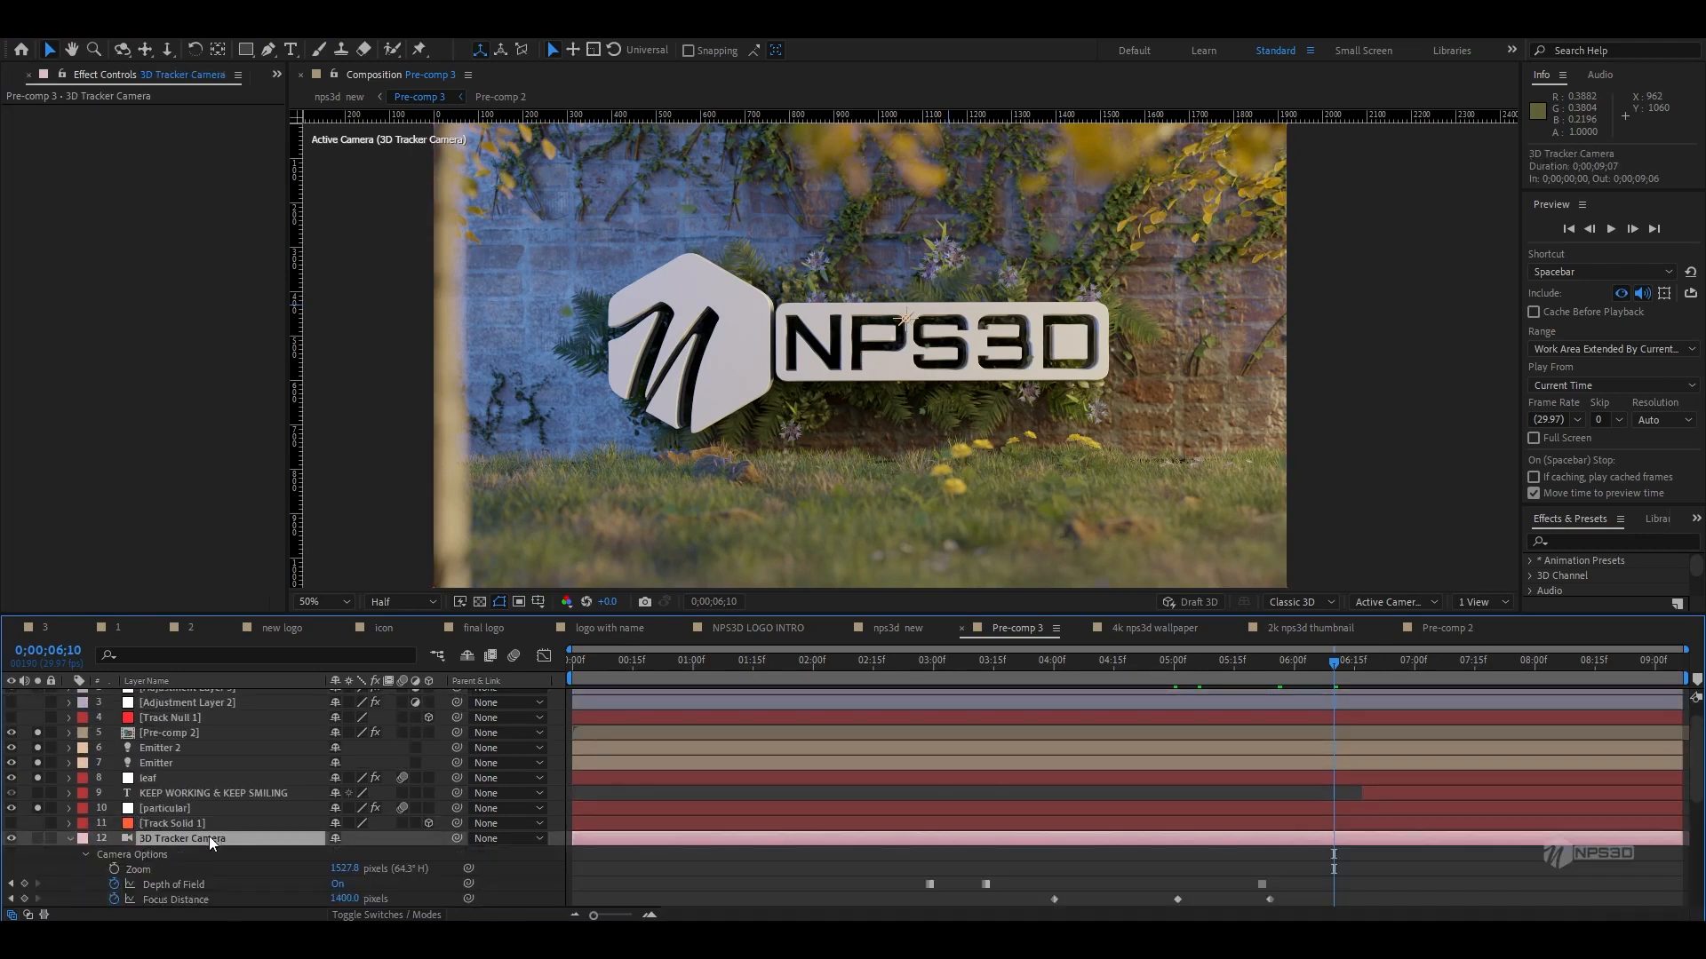
{"action": "scroll", "coordinate": [210, 835], "scroll_direction": "down", "scroll_amount": 2}
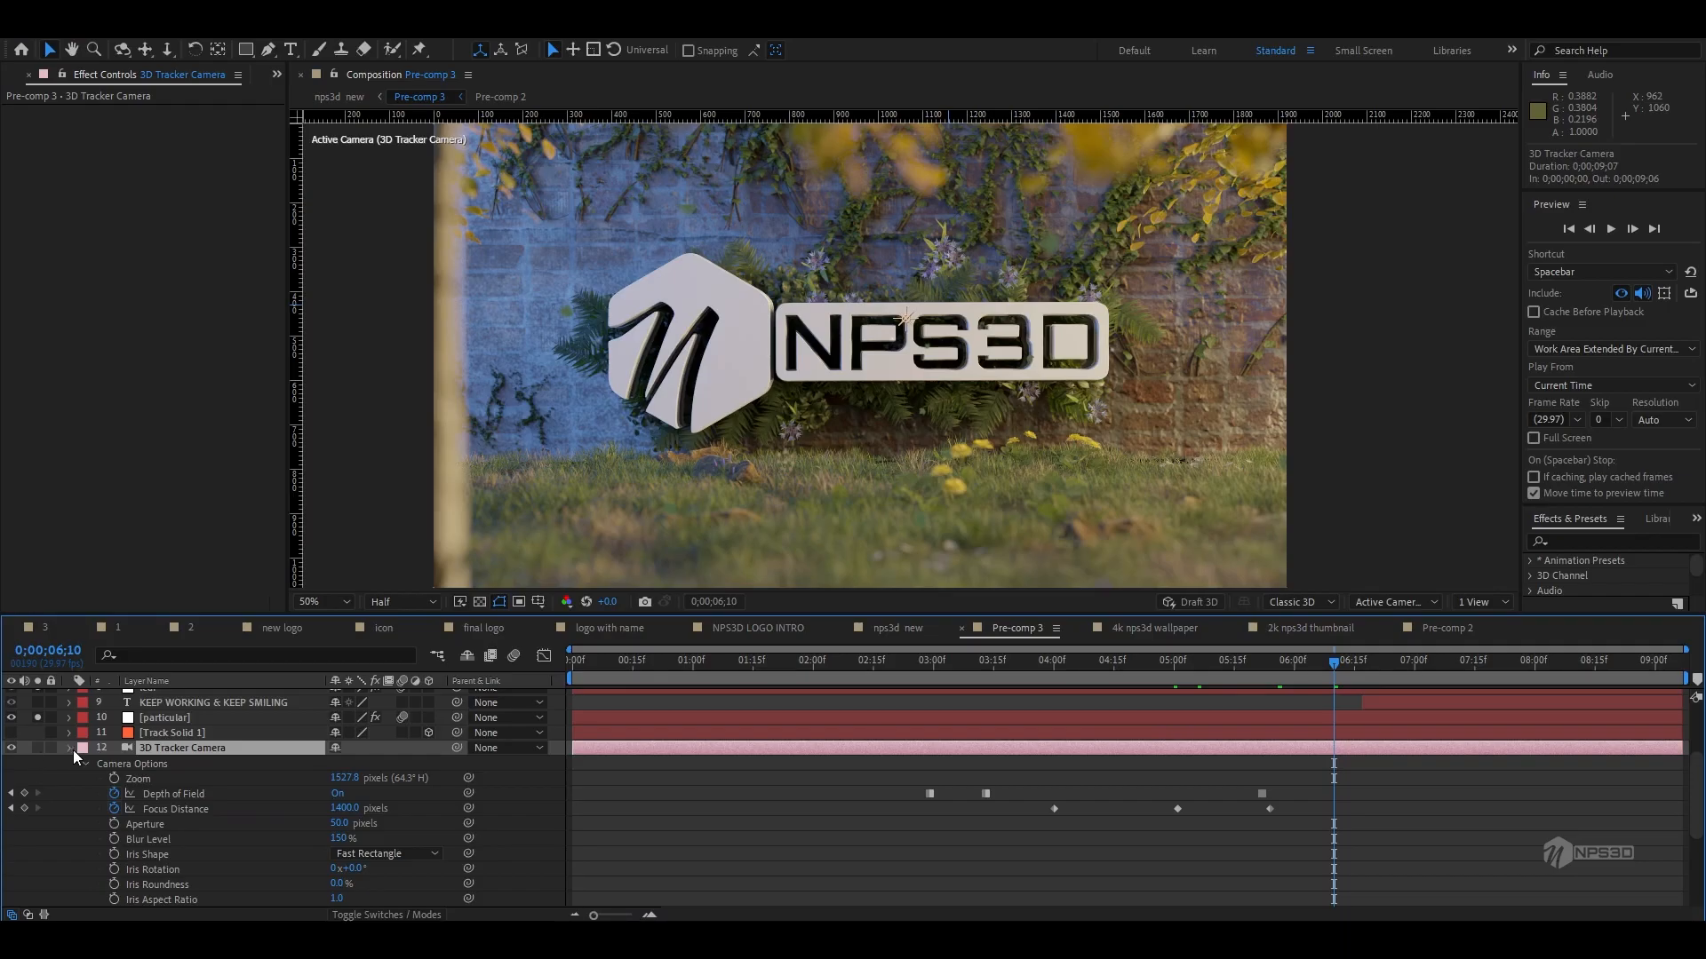
{"action": "left_click", "coordinate": [71, 749]}
{"action": "key", "text": "a"}
{"action": "key", "text": "a"}
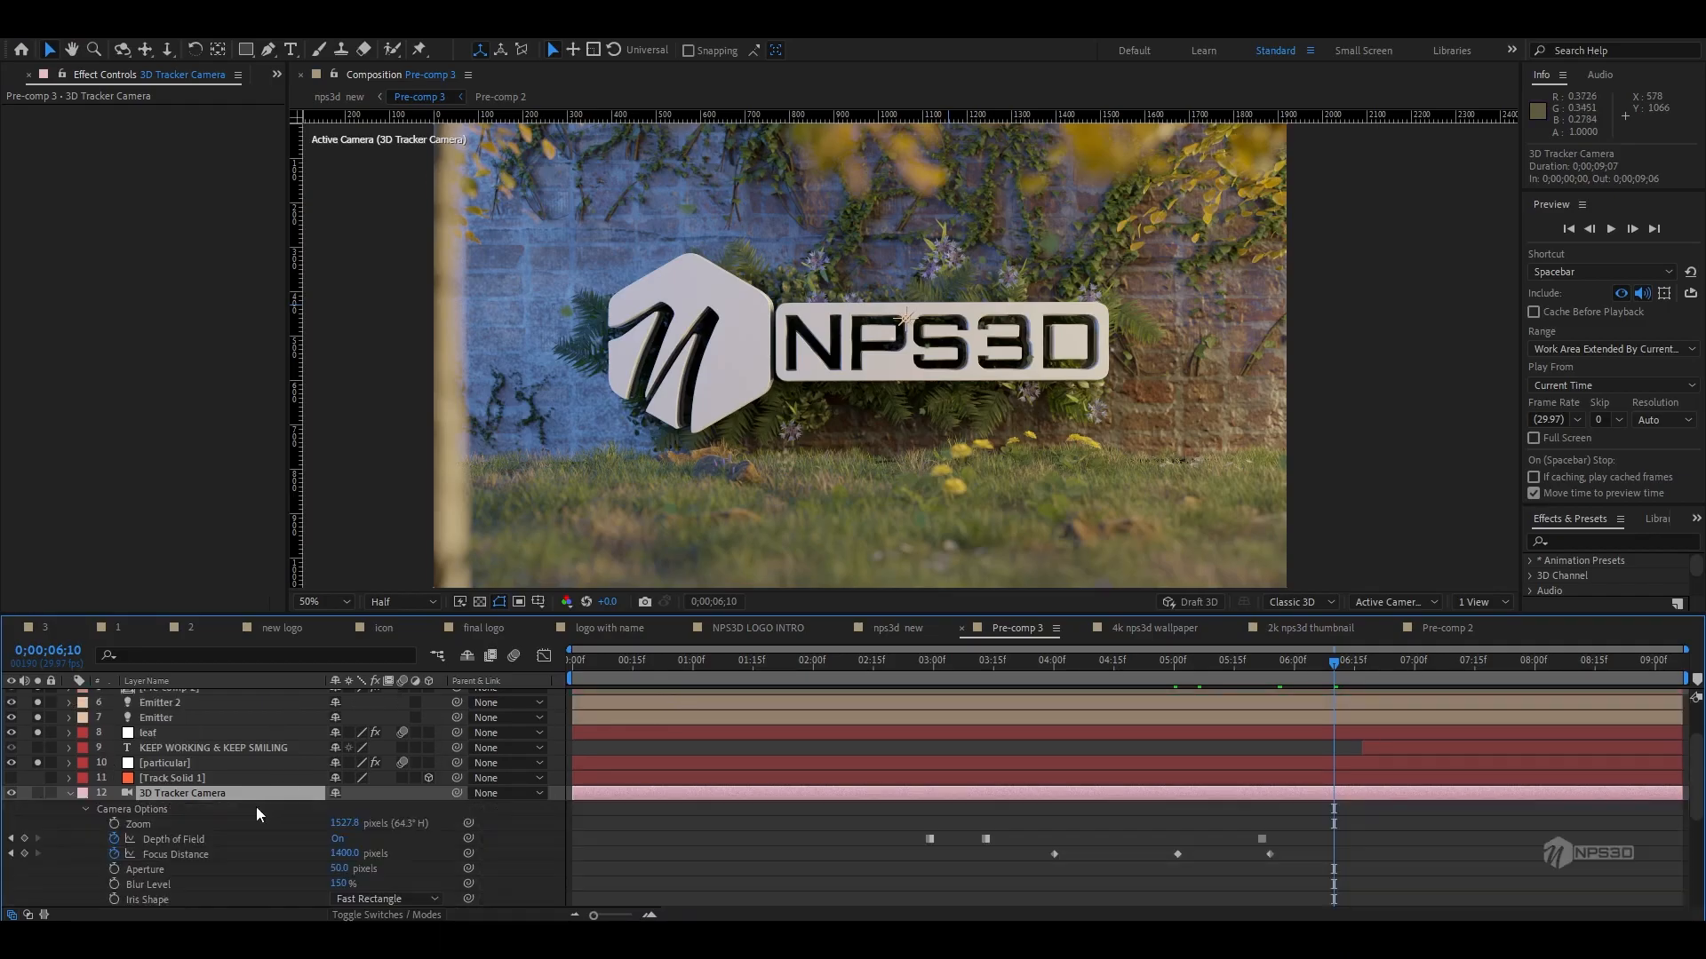
{"action": "left_click", "coordinate": [336, 839]}
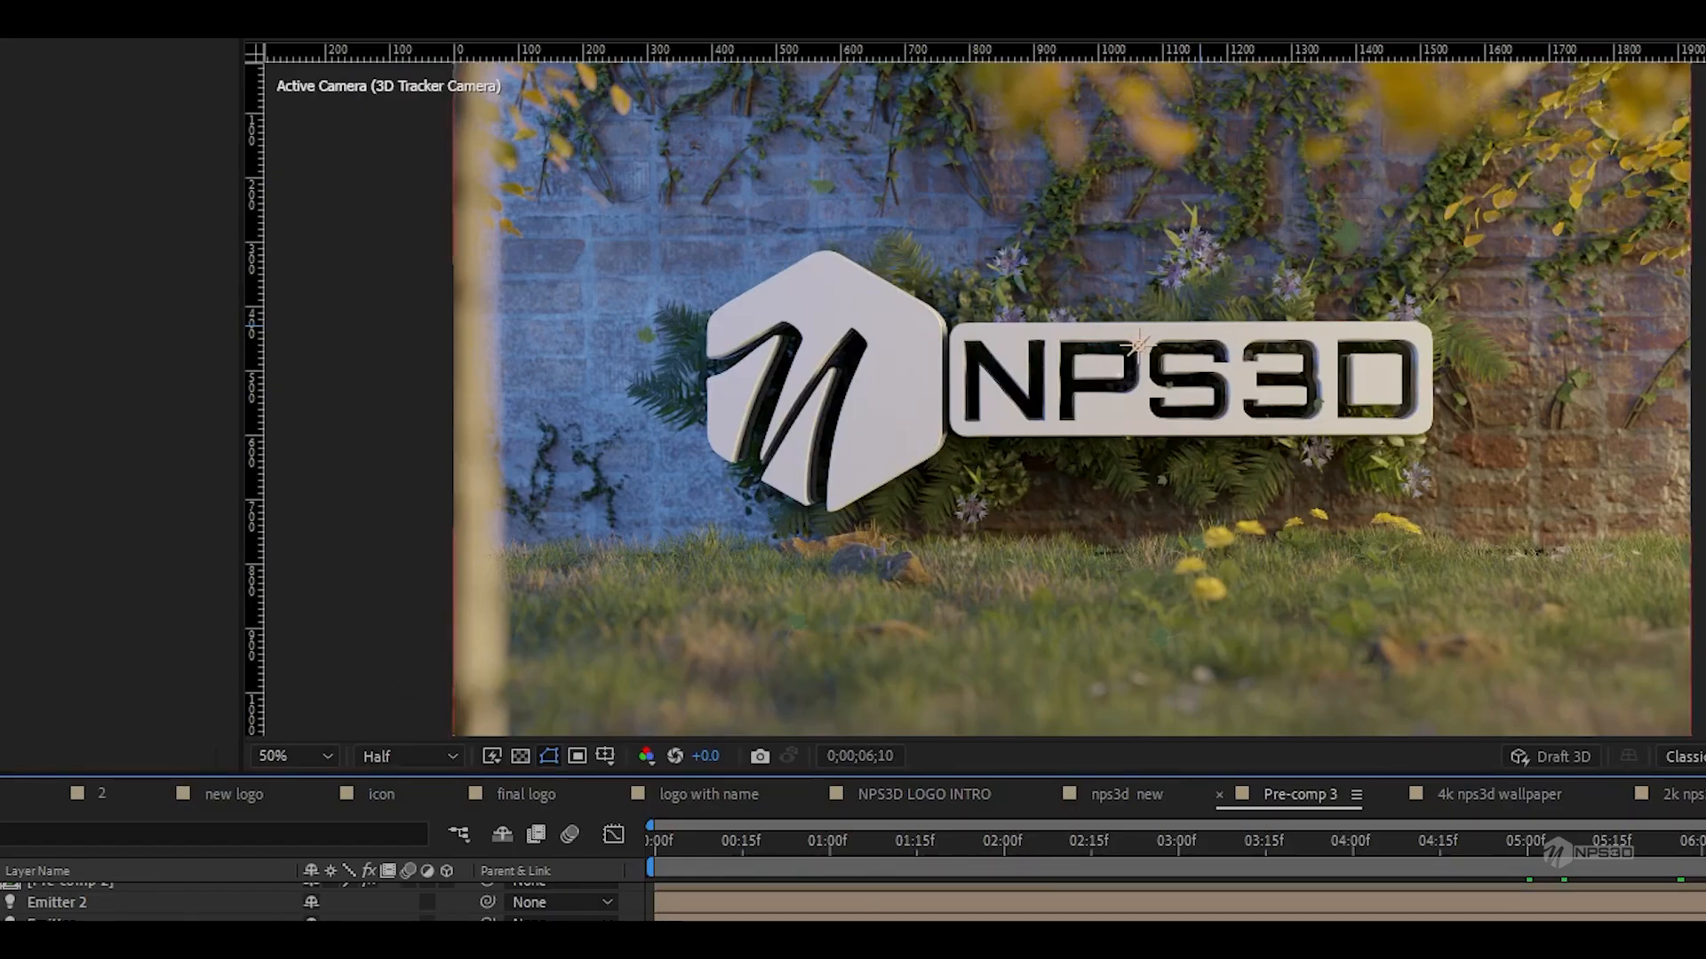
- Include Adjustment Layer 3 with its Pixel Motion Blur in the soloed layers, and scrub from 0;00;01;02 to 0;00;02;29
{"action": "left_click", "coordinate": [187, 854]}
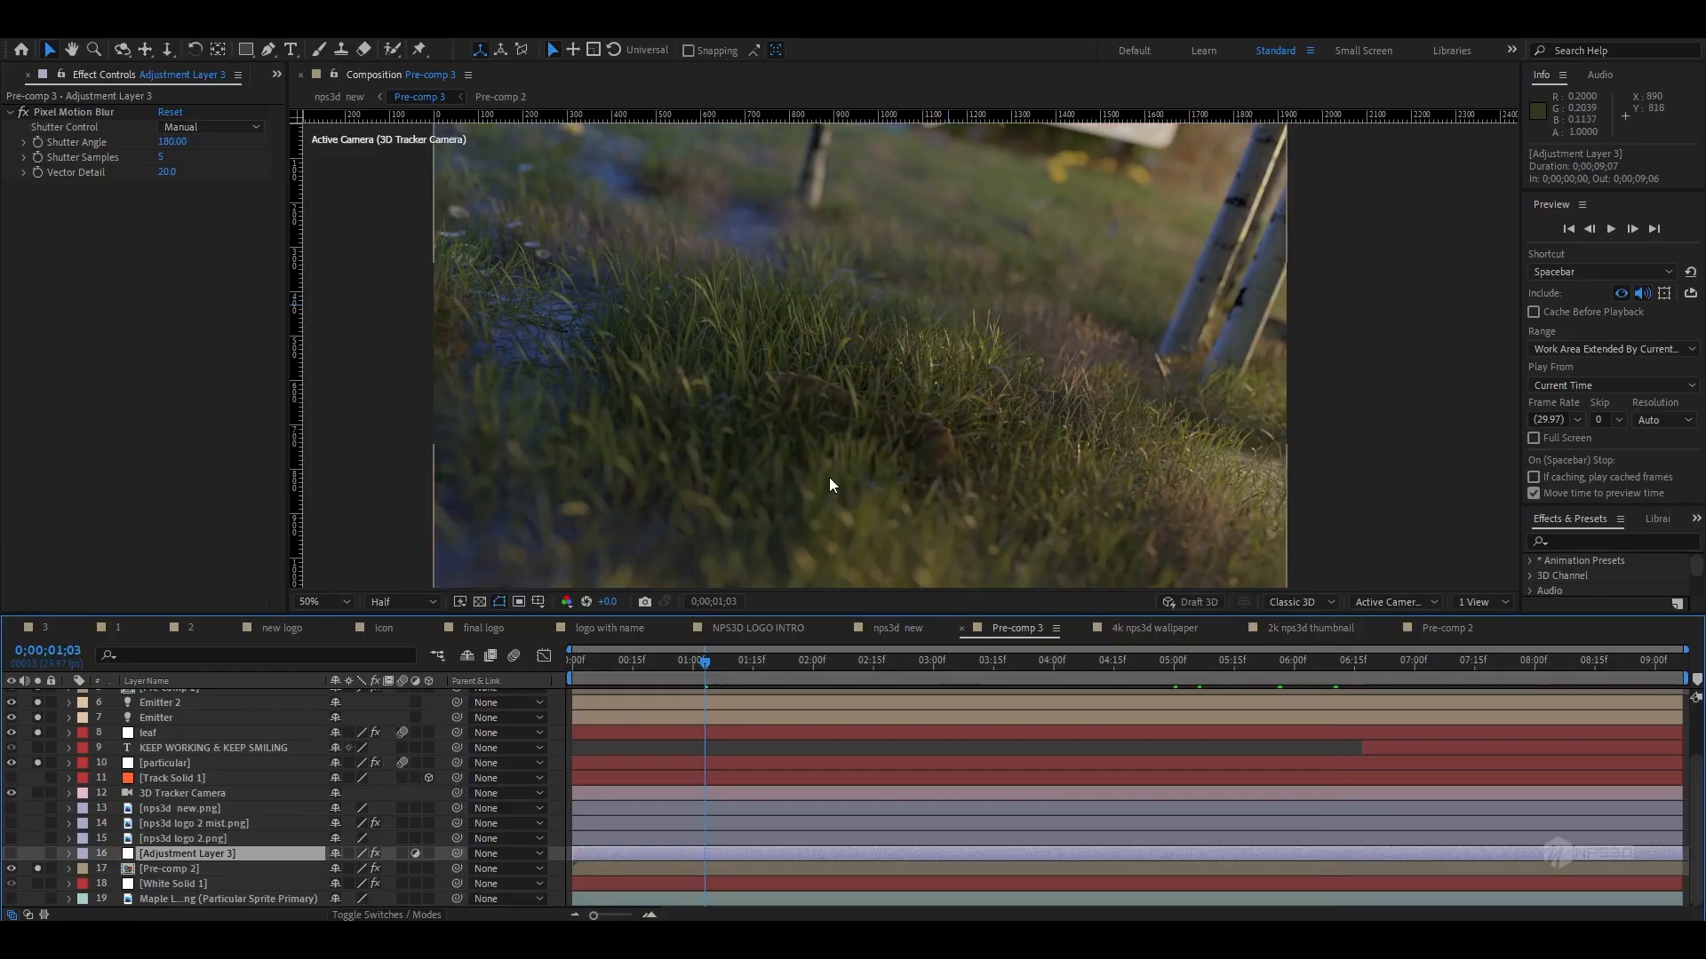
{"action": "mouse_move", "coordinate": [701, 667]}
{"action": "left_mouse_down"}
{"action": "mouse_move", "coordinate": [628, 668]}
{"action": "mouse_move", "coordinate": [797, 684]}
{"action": "mouse_move", "coordinate": [668, 689]}
{"action": "mouse_move", "coordinate": [739, 686]}
{"action": "mouse_move", "coordinate": [702, 687]}
{"action": "left_mouse_up"}
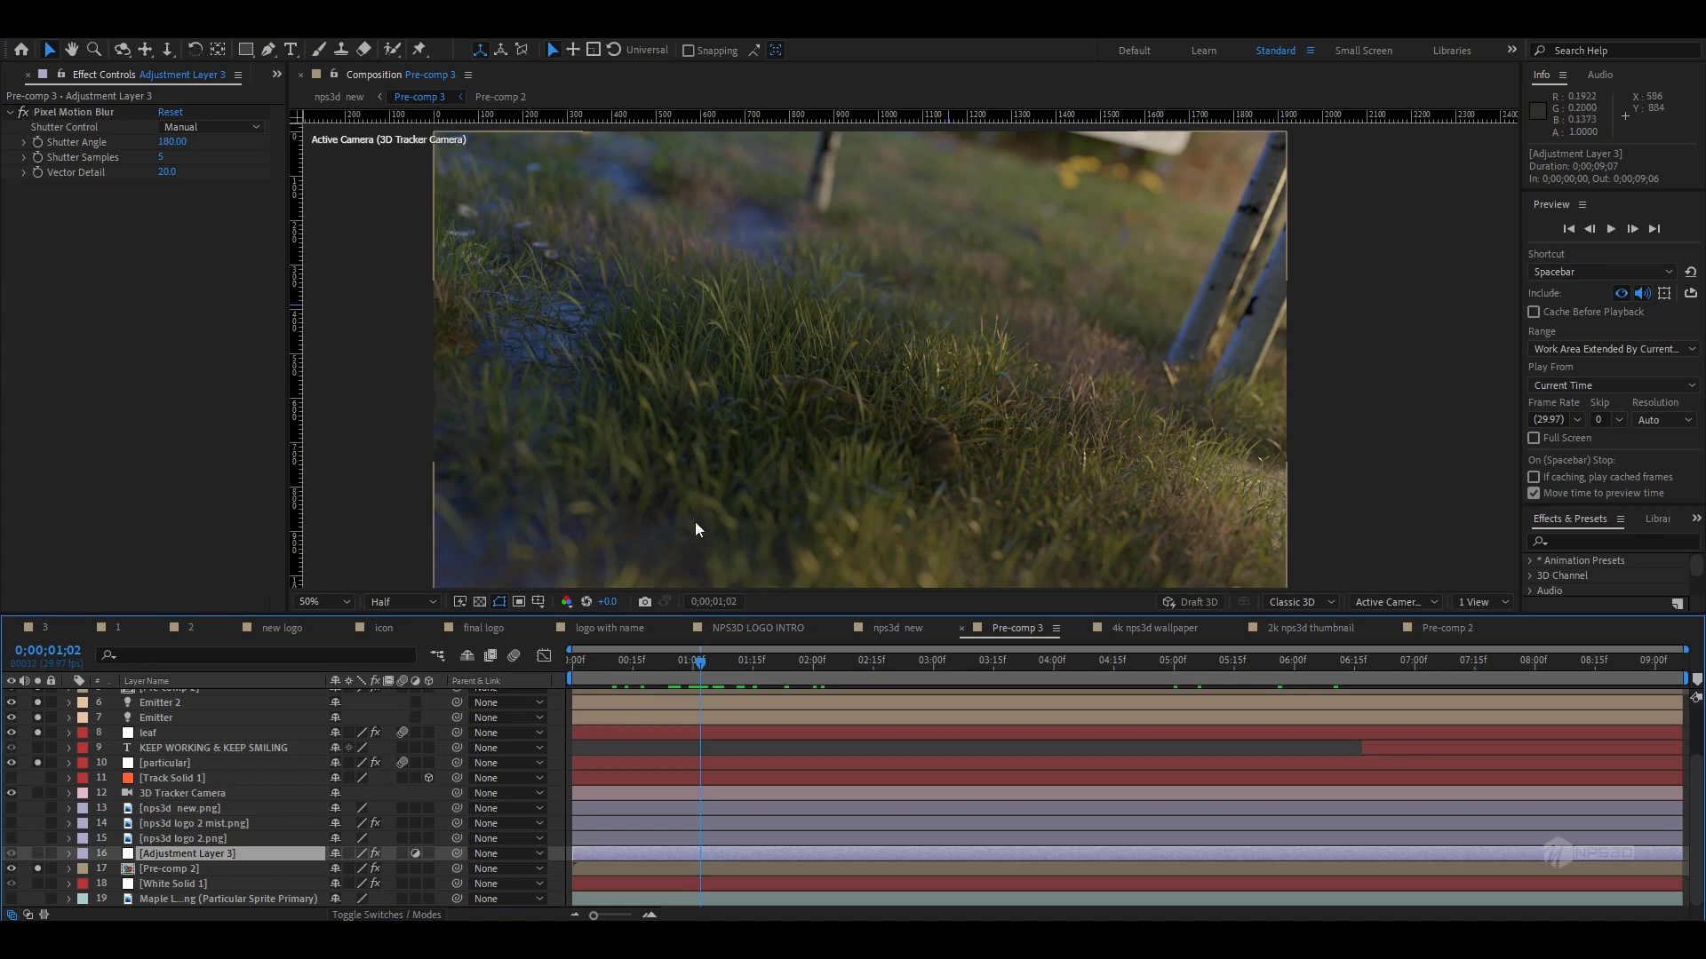
{"action": "left_click", "coordinate": [37, 853]}
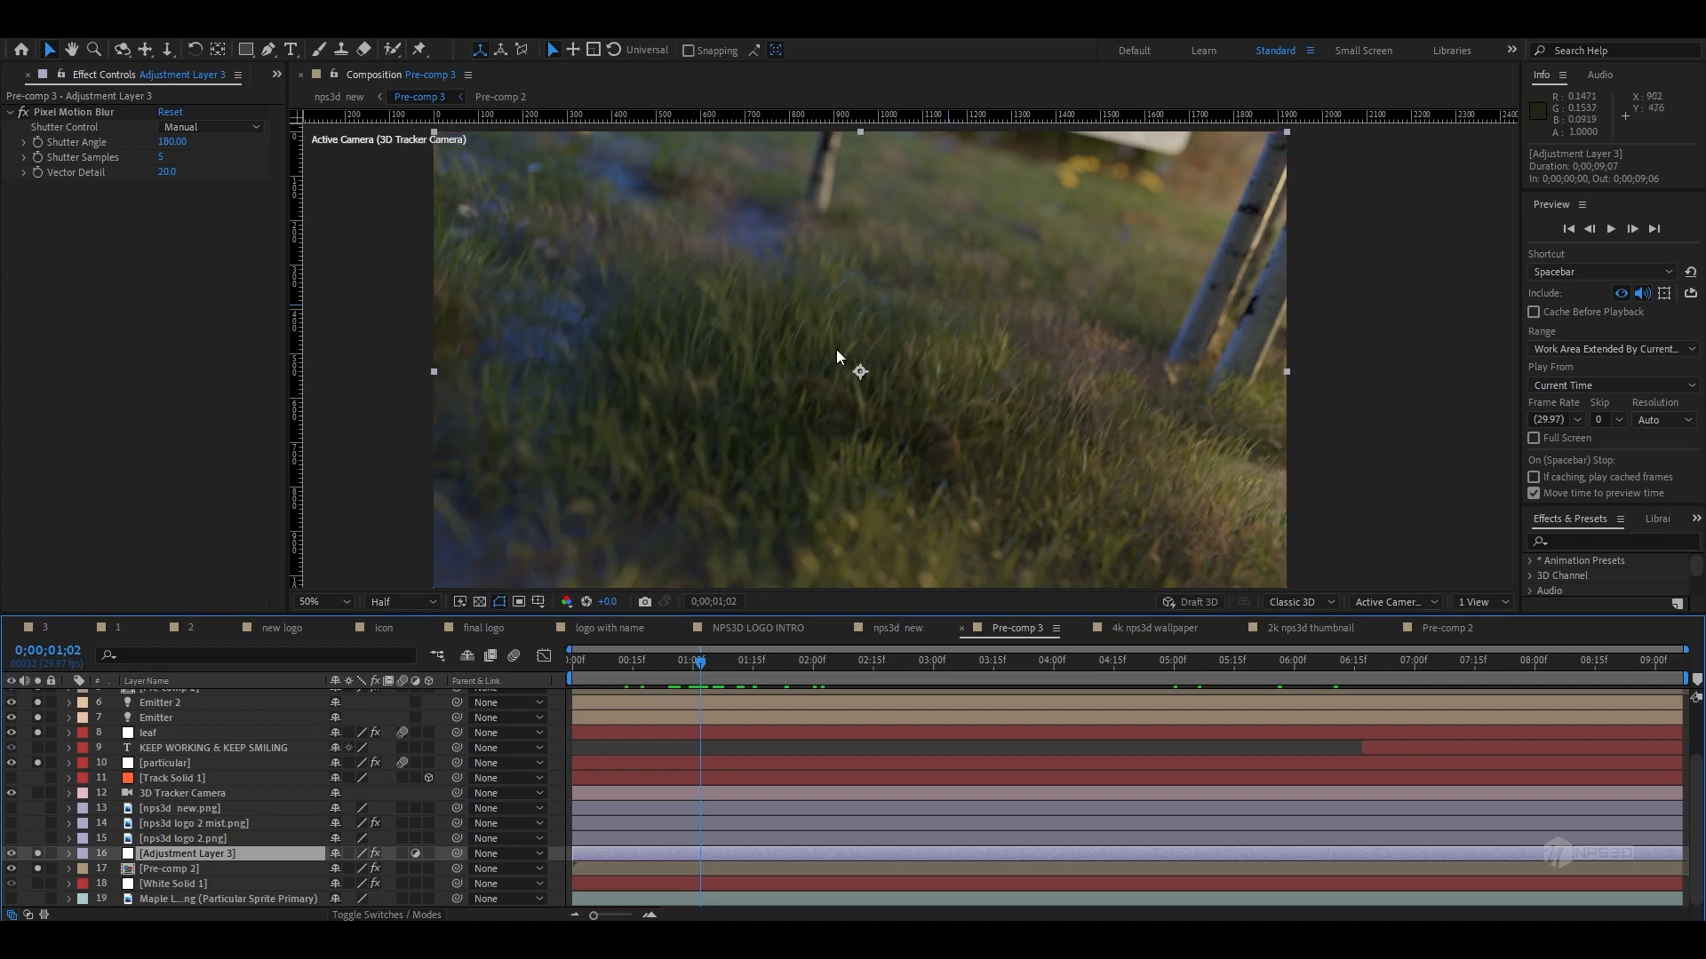
{"action": "left_click_drag", "start_coordinate": [695, 672], "coordinate": [929, 668]}
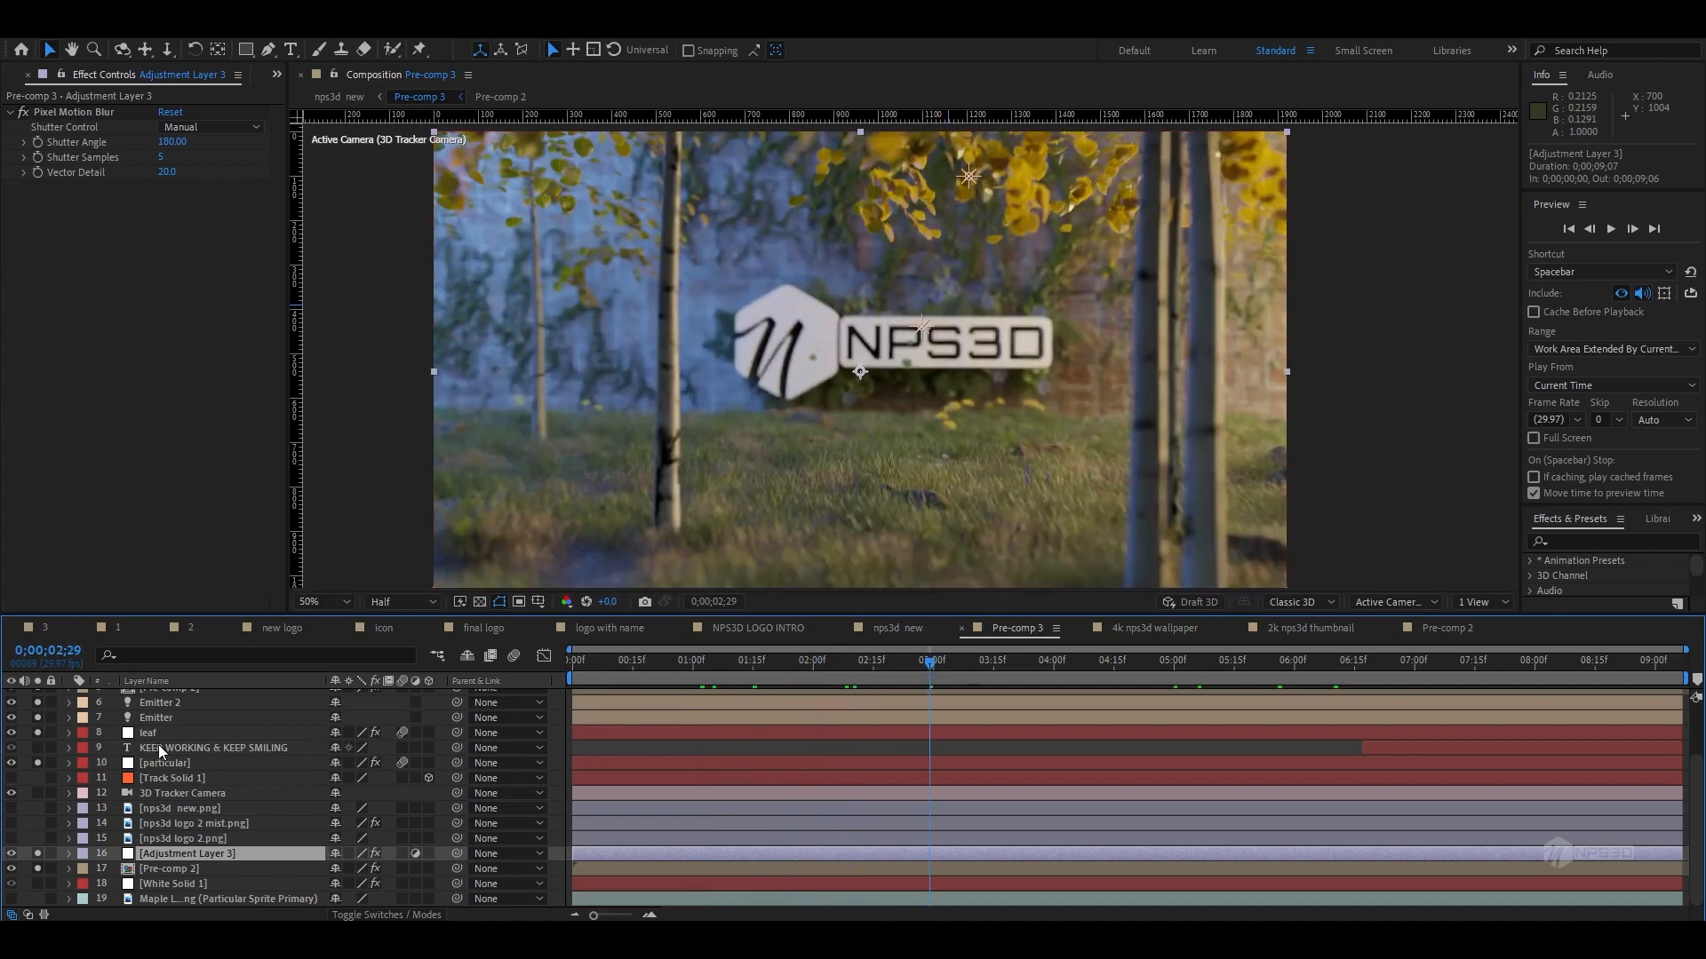
- Add Adjustment Layer 5 with its Lumetri Color grade to the soloed layers, toggling it to compare before and after
{"action": "left_click", "coordinate": [158, 746]}
{"action": "scroll", "coordinate": [152, 786], "scroll_direction": "up", "scroll_amount": 2}
{"action": "scroll", "coordinate": [152, 790], "scroll_direction": "up", "scroll_amount": 2}
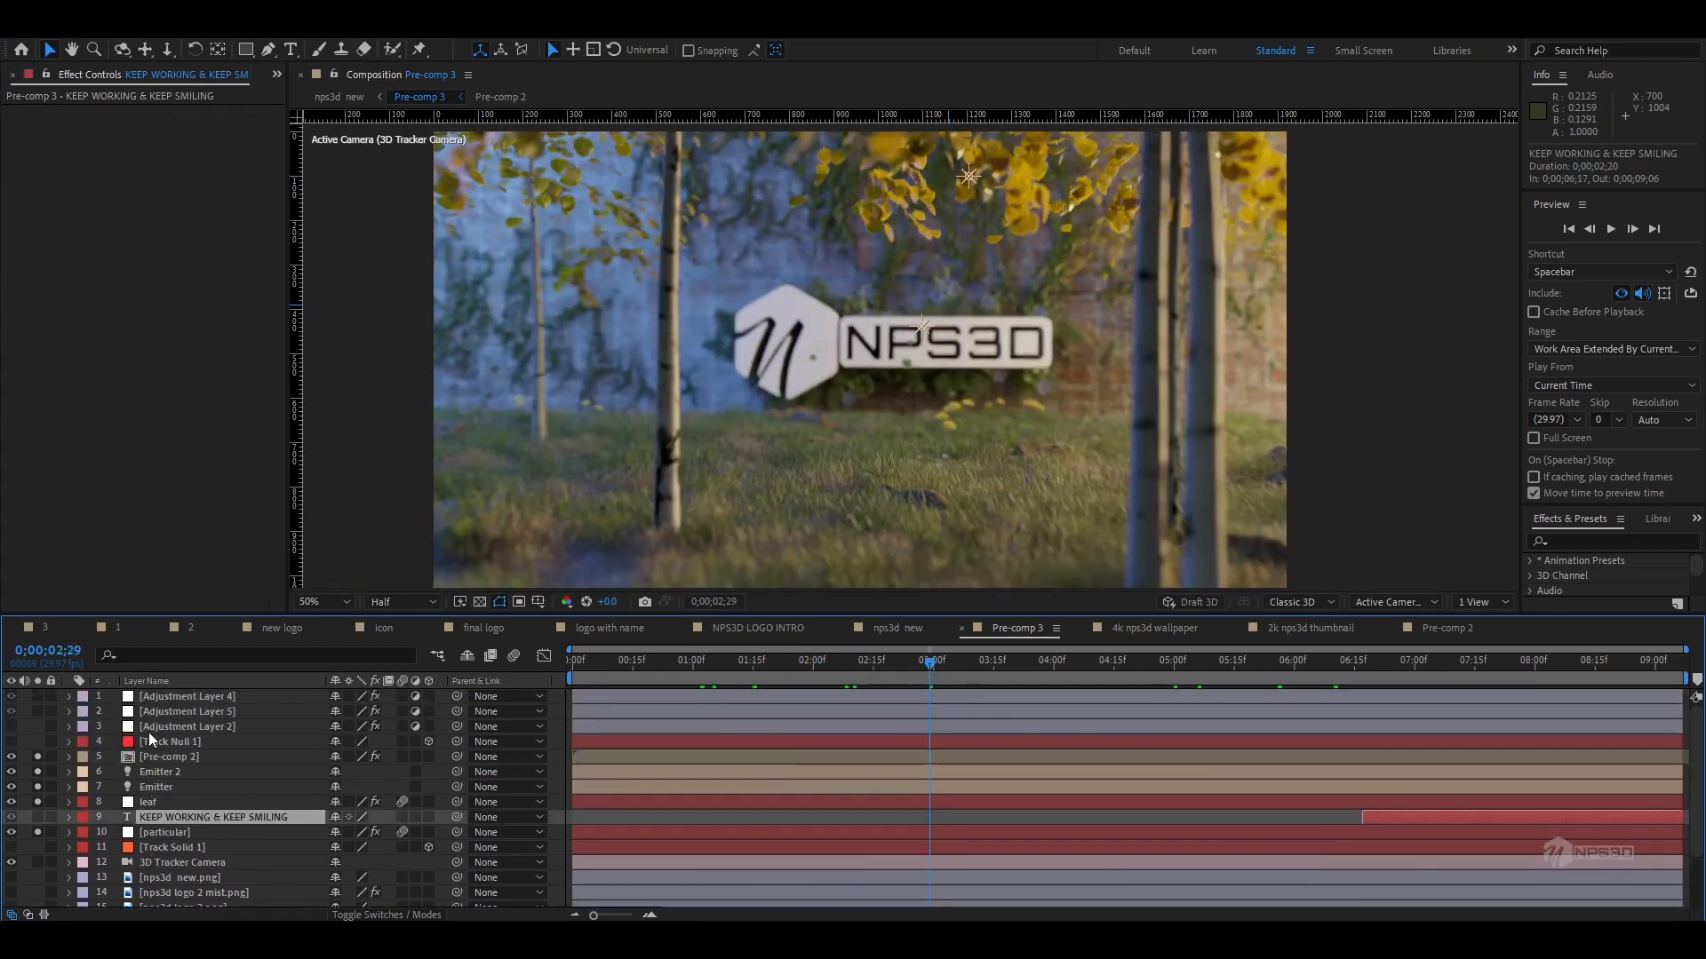
{"action": "left_click", "coordinate": [106, 712]}
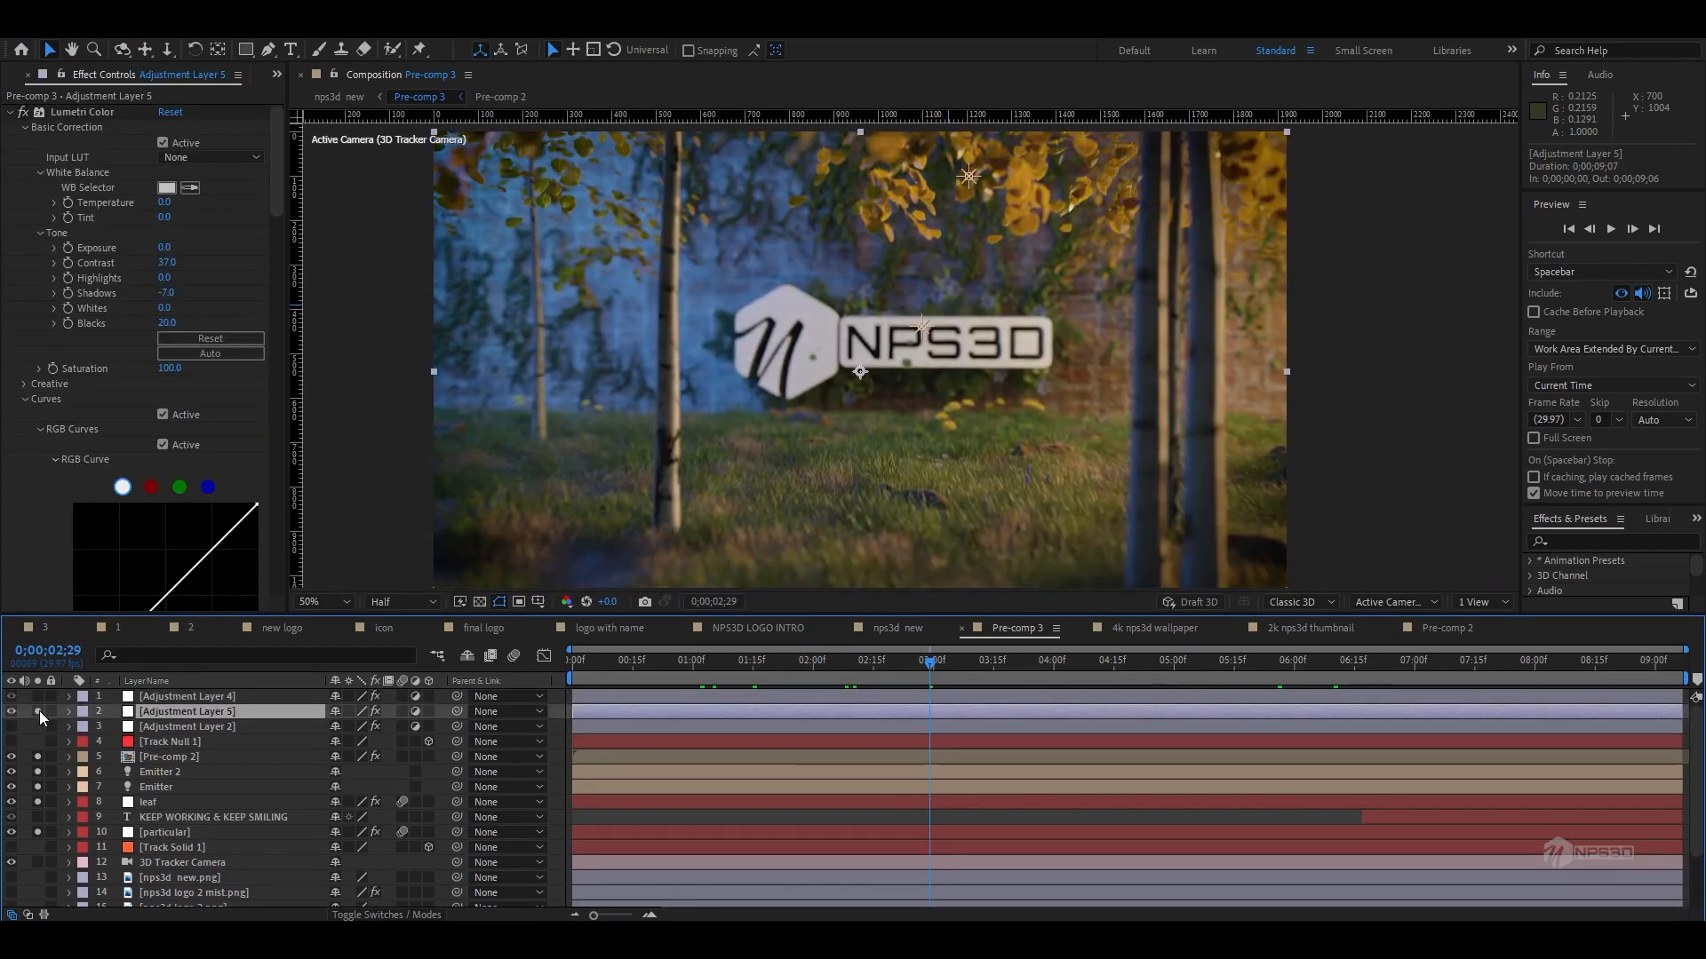
{"action": "left_click", "coordinate": [39, 711]}
{"action": "left_click", "coordinate": [39, 711]}
{"action": "left_click", "coordinate": [39, 711]}
{"action": "left_click", "coordinate": [39, 711]}
- Add Adjustment Layer 4 with its Sharpen and Noise effects to the soloed layers
{"action": "left_click", "coordinate": [138, 700]}
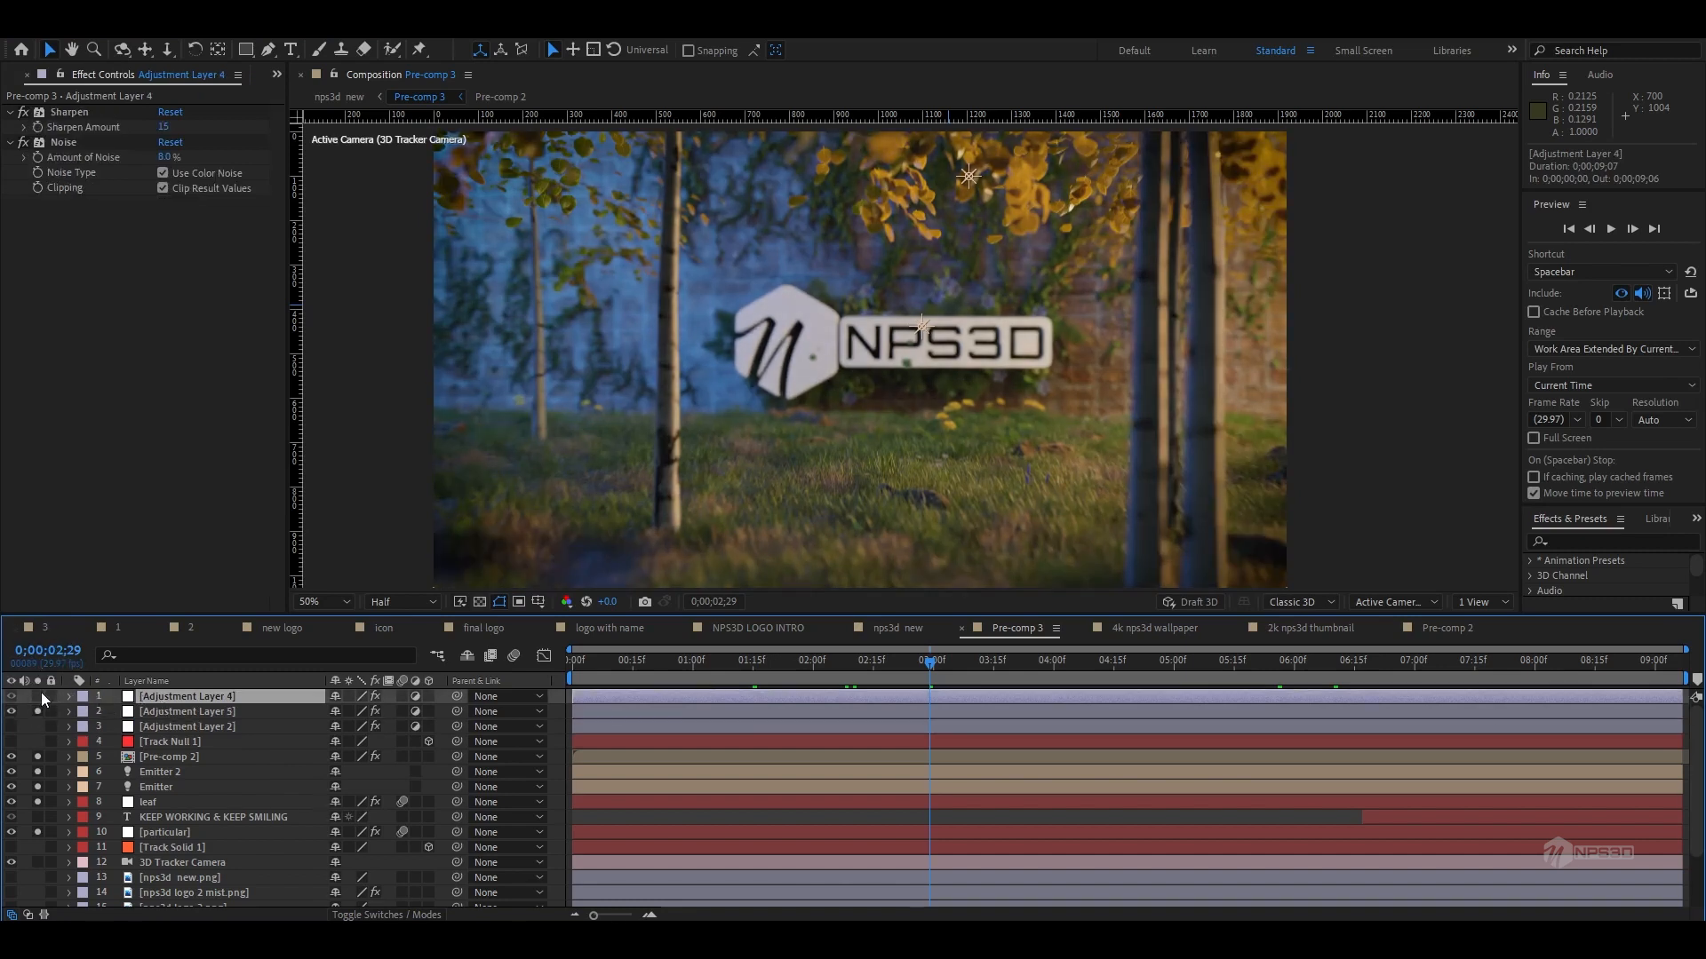
{"action": "left_click", "coordinate": [39, 696]}
{"action": "left_click", "coordinate": [39, 695]}
- Select the KEEP WORKING & KEEP SMILING text layer and preview its animation around 0;00;07;06
{"action": "left_click", "coordinate": [1345, 664]}
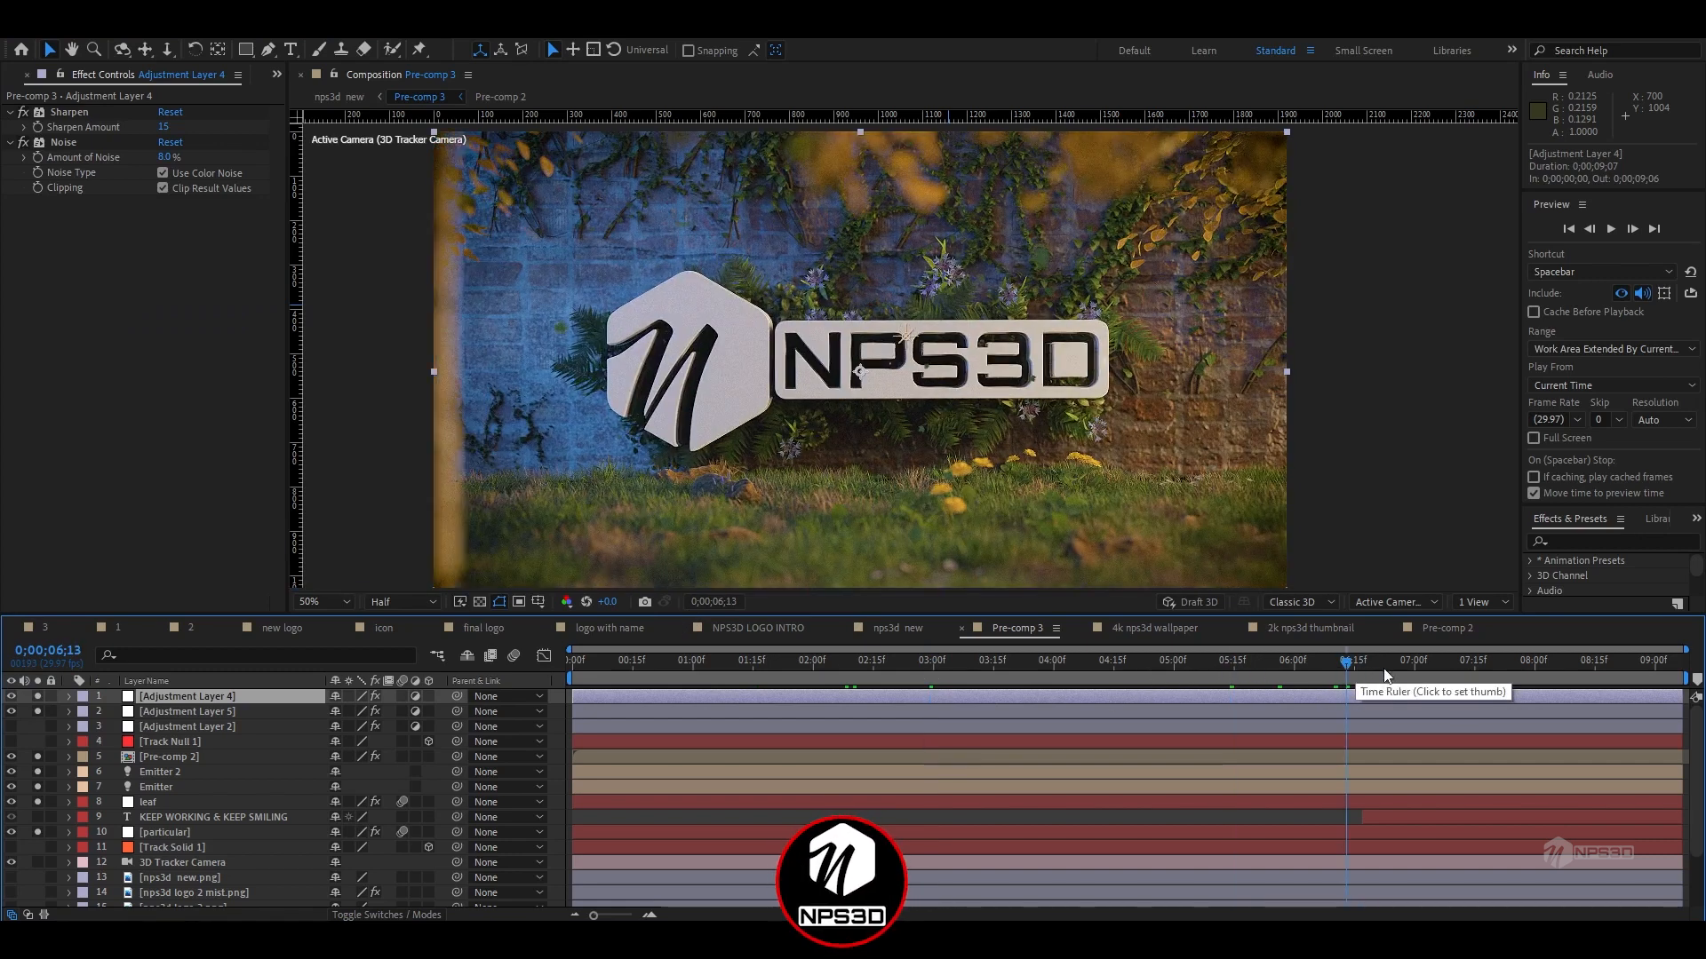
{"action": "left_click", "coordinate": [222, 817]}
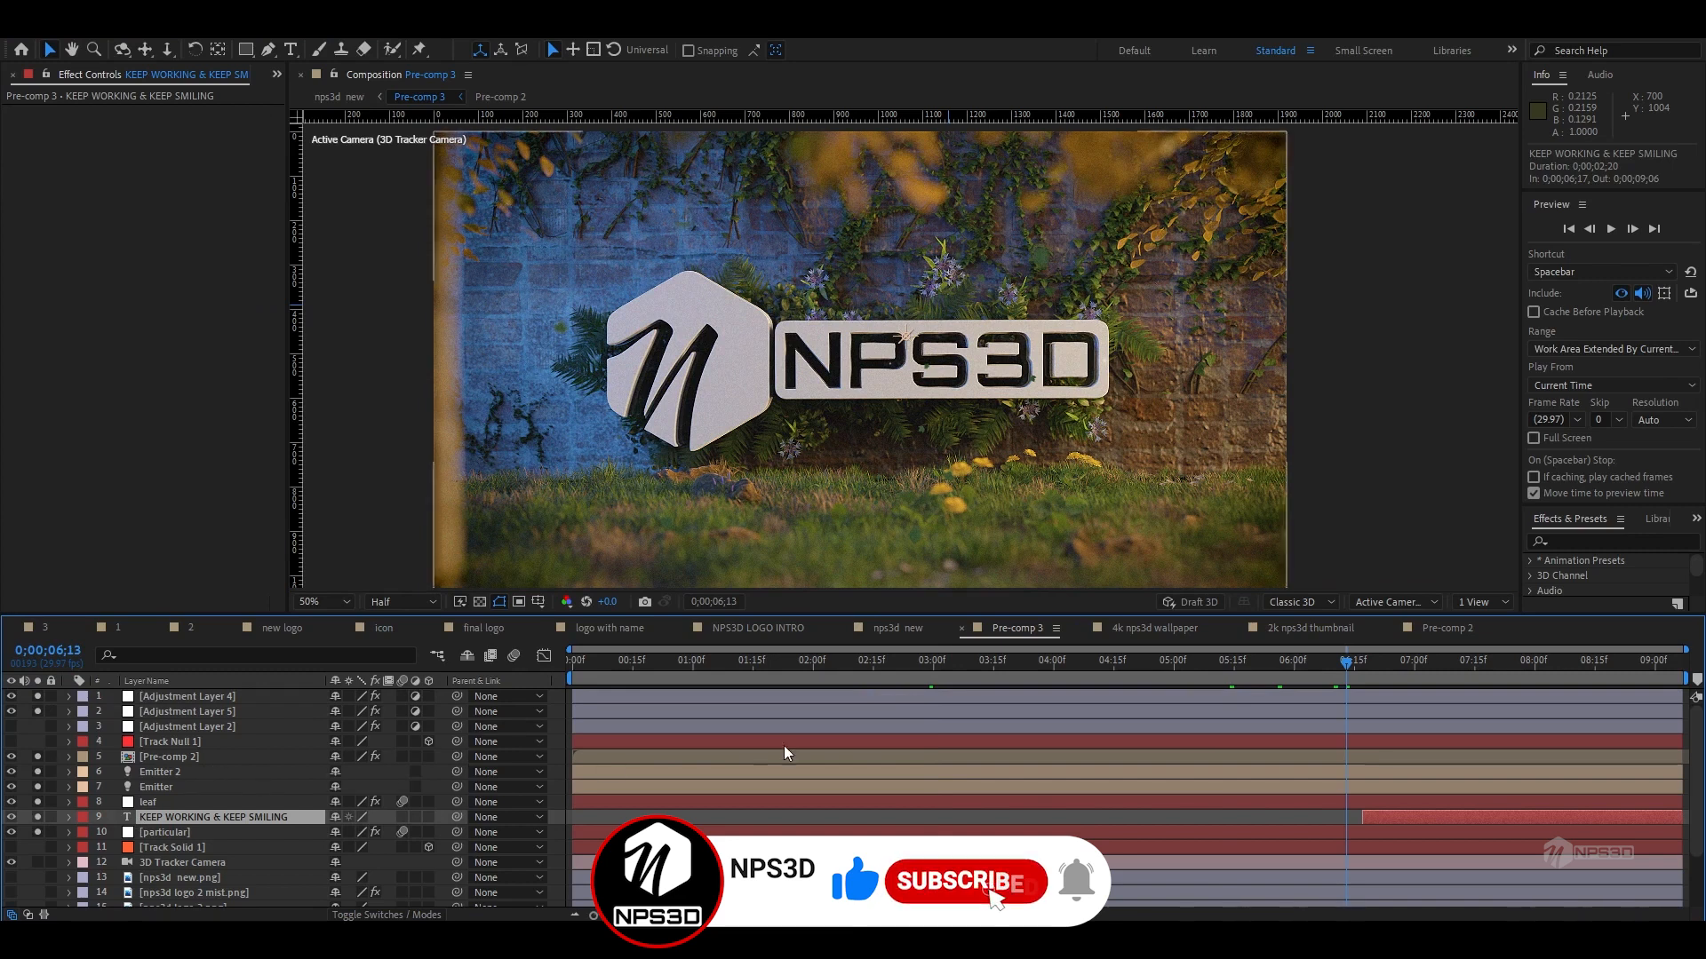
{"action": "left_click", "coordinate": [1438, 668]}
{"action": "key", "text": "space"}
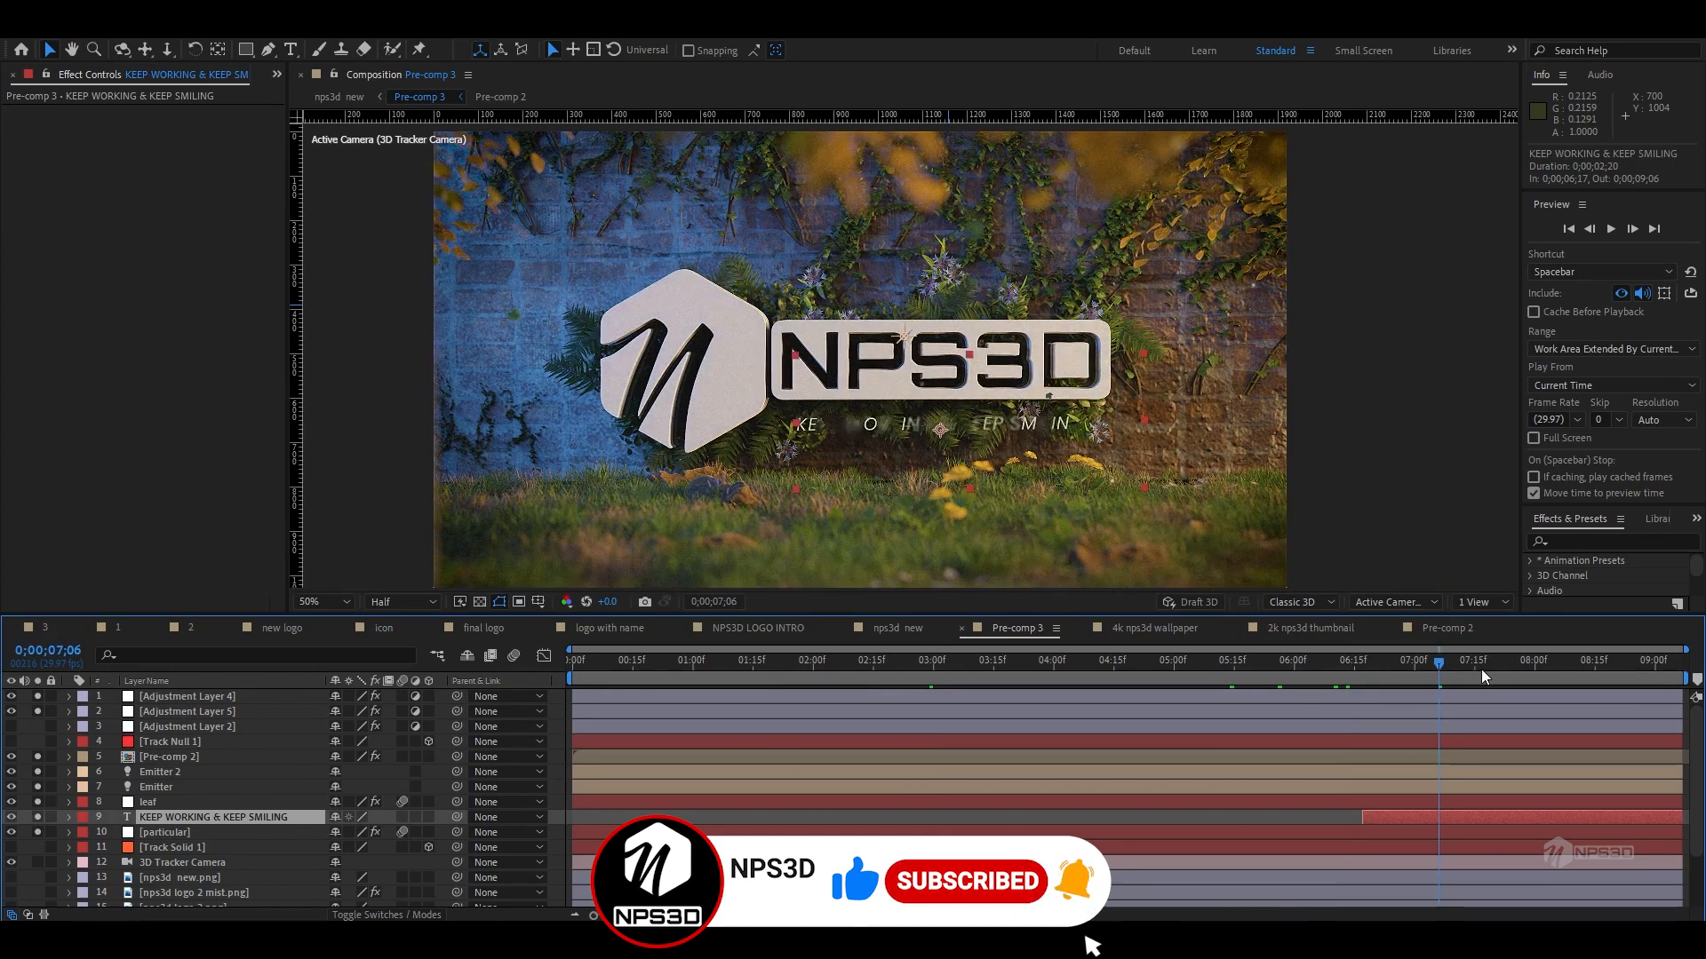